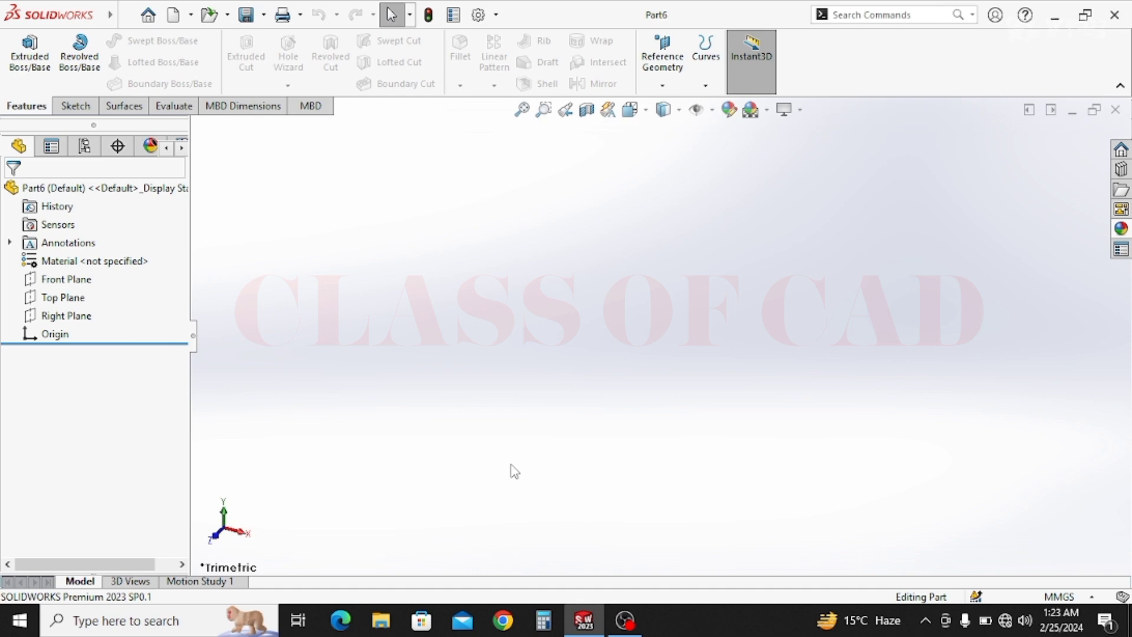
- Sketch two concentric circles about 72 mm and 42 mm in diameter on the Top Plane, centred on the origin
{"action": "left_click", "coordinate": [38, 302]}
{"action": "left_click", "coordinate": [54, 278]}
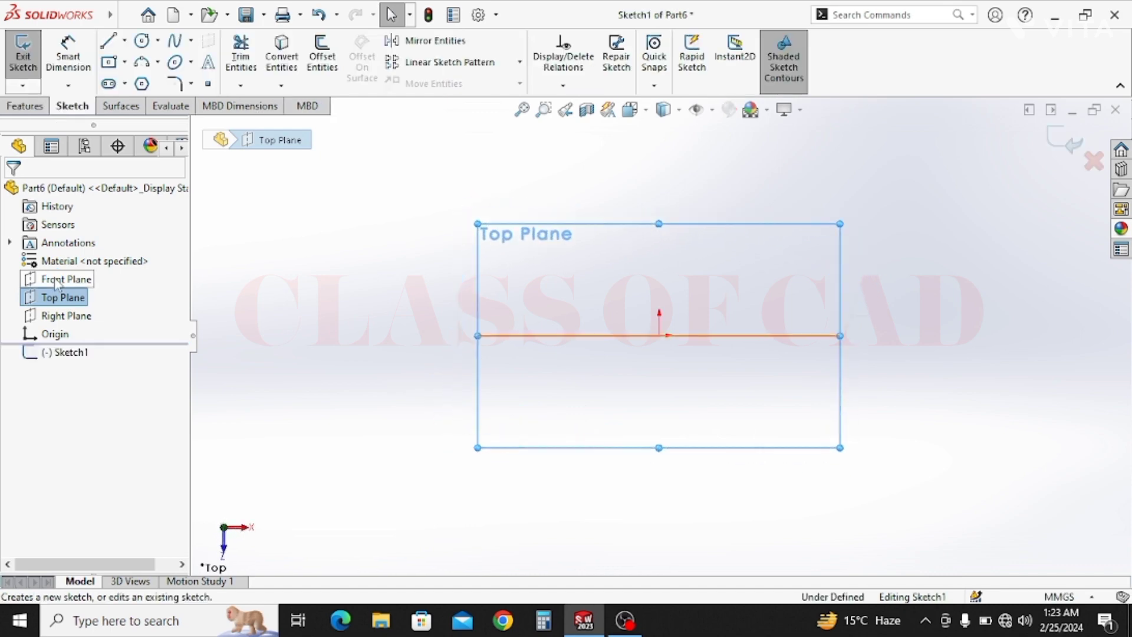
{"action": "left_click", "coordinate": [142, 40]}
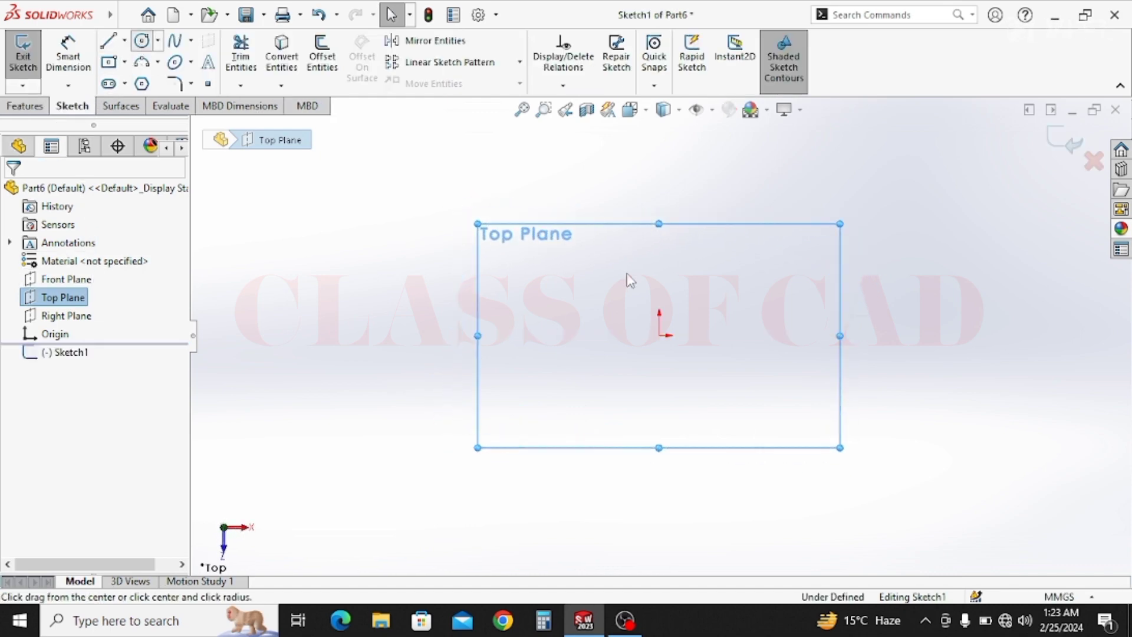
{"action": "left_click", "coordinate": [659, 336]}
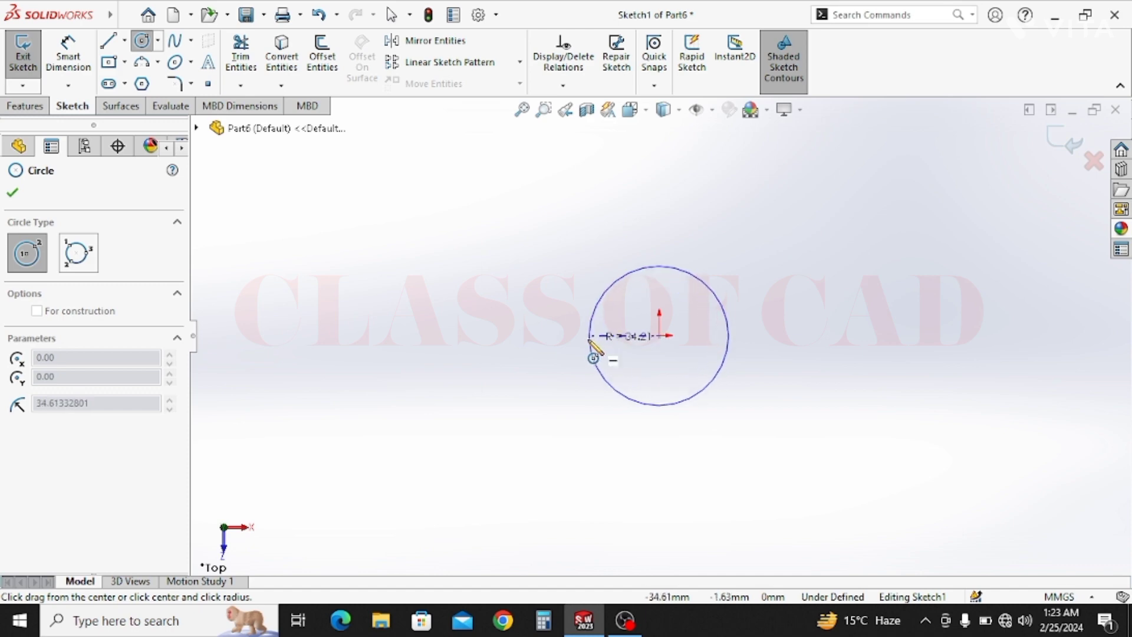
{"action": "left_click", "coordinate": [591, 352]}
{"action": "left_click", "coordinate": [660, 335]}
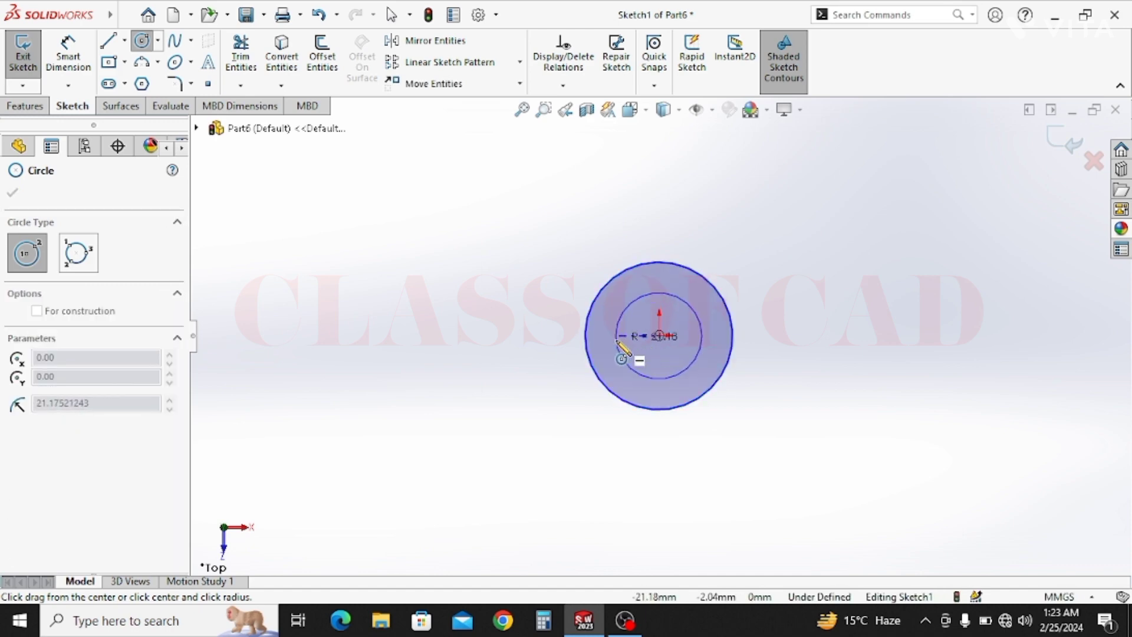
{"action": "left_click", "coordinate": [631, 367]}
- Dimension the outer circle's diameter to 30 mm
{"action": "left_click", "coordinate": [80, 56]}
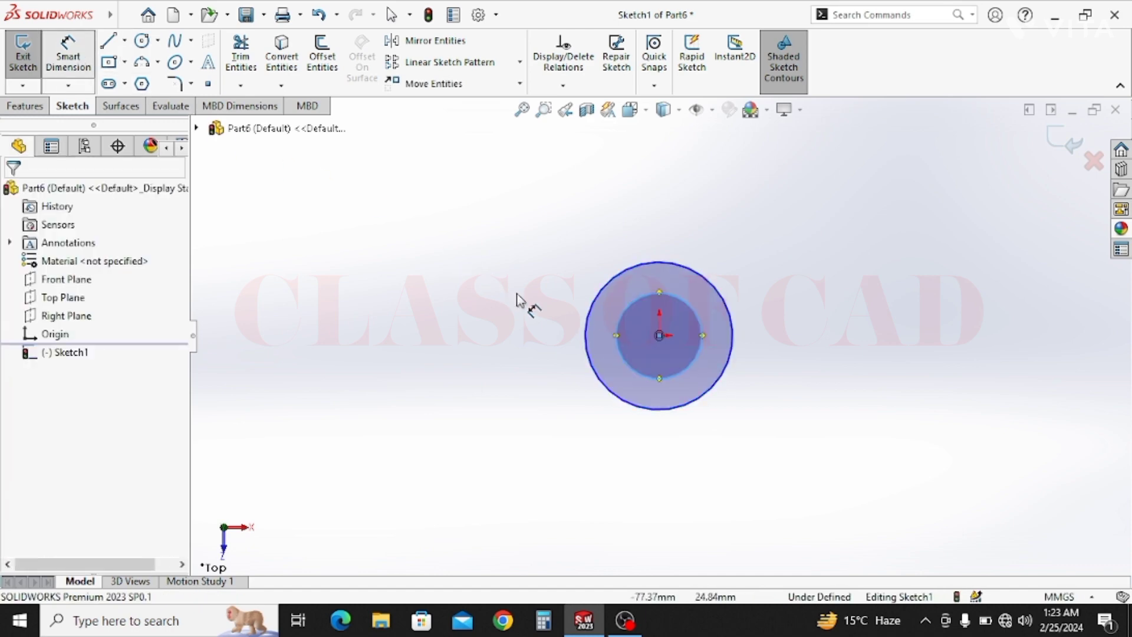
{"action": "left_click", "coordinate": [587, 319]}
{"action": "left_click", "coordinate": [540, 327]}
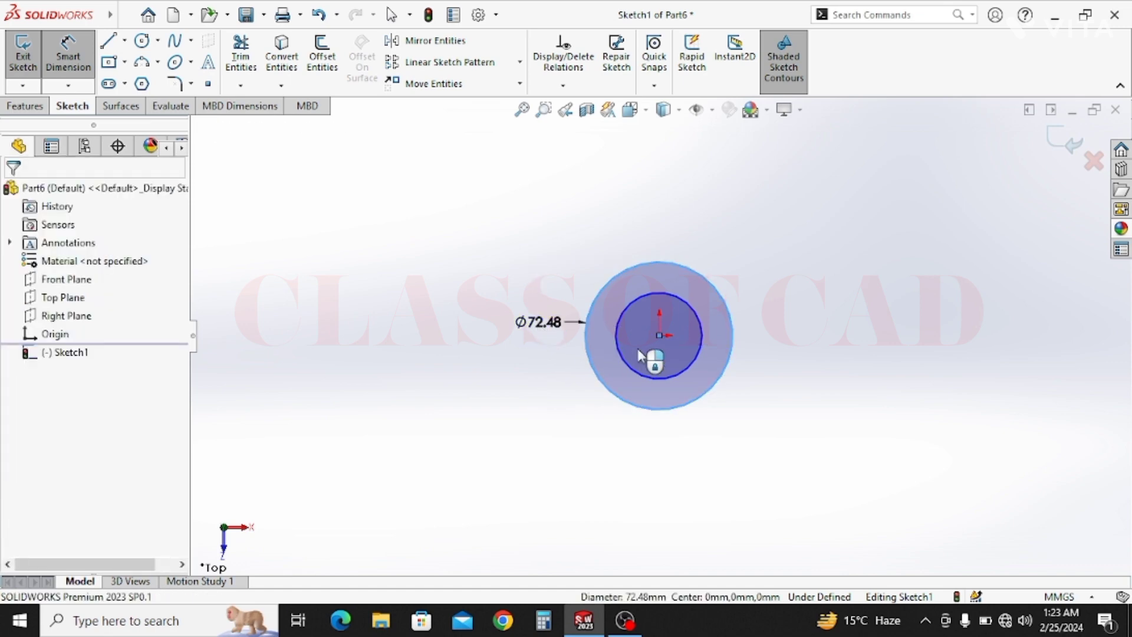
{"action": "type", "text": "90"}
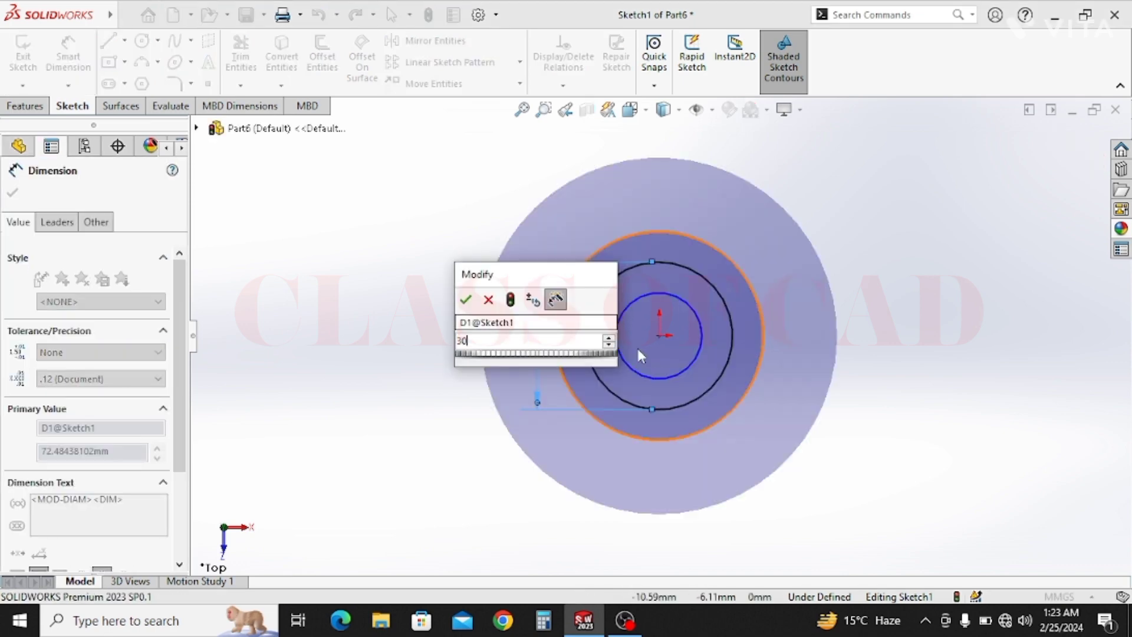
{"action": "key", "text": "Return"}
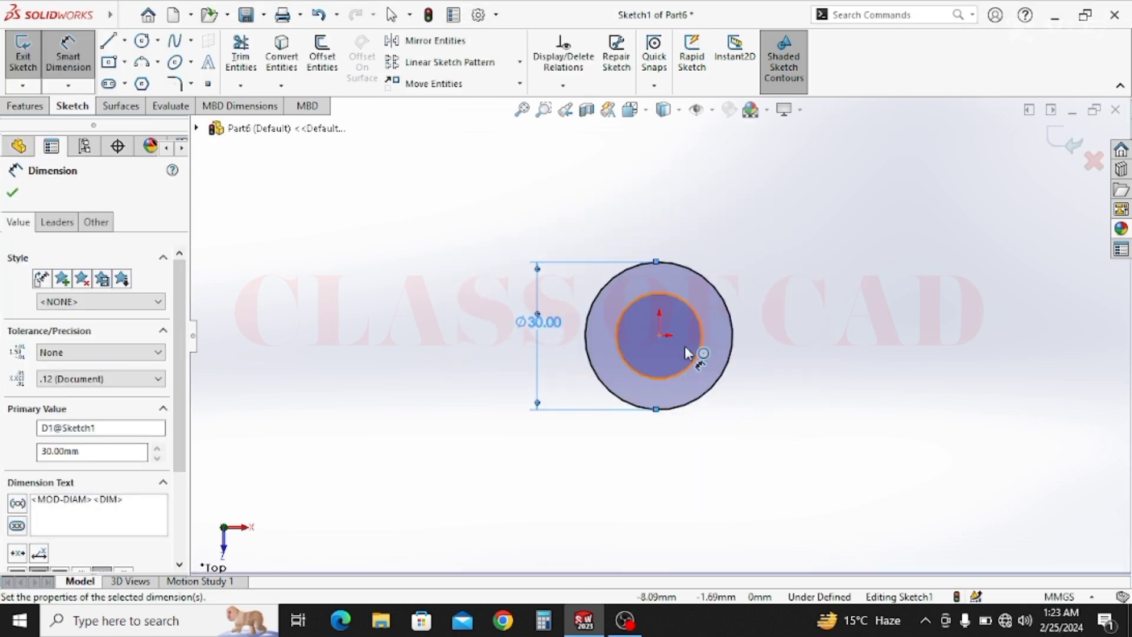
- Dimension the inner circle's diameter to 8 mm
{"action": "left_click", "coordinate": [699, 345]}
{"action": "left_click", "coordinate": [780, 344]}
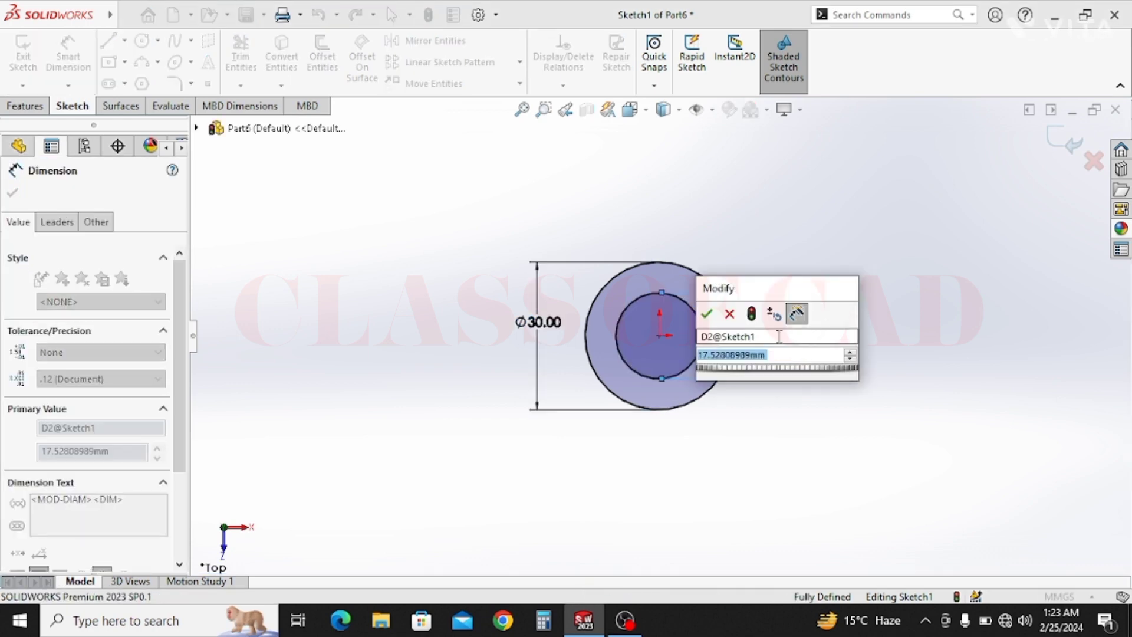
{"action": "type", "text": "8"}
{"action": "key", "text": "Return"}
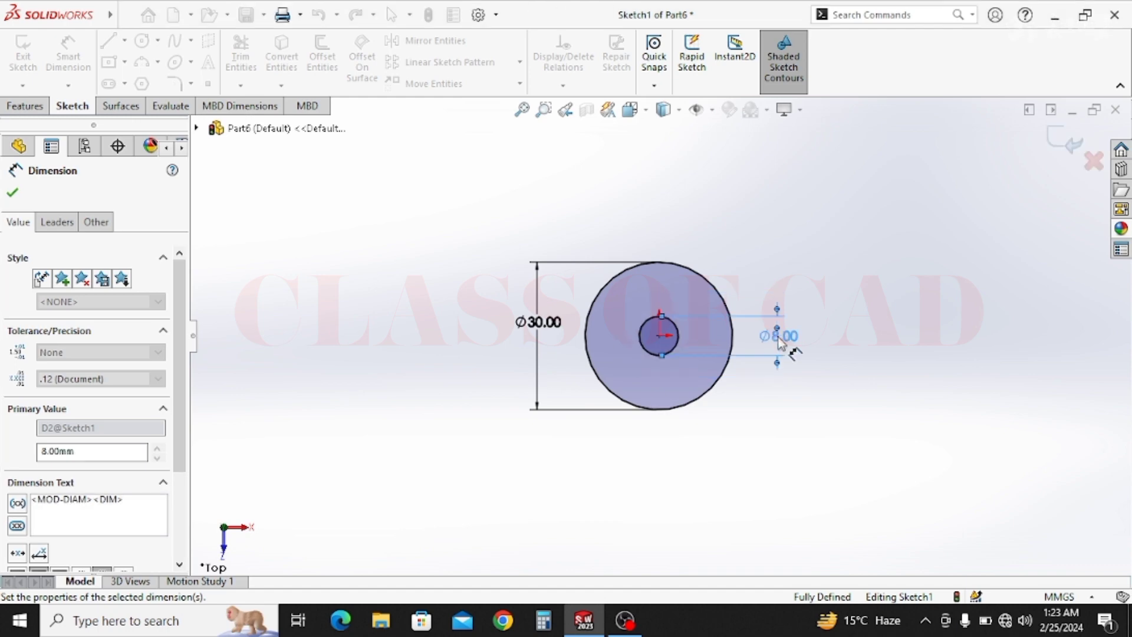
{"action": "left_click", "coordinate": [720, 392]}
- Extrude the ring profile 10 mm as a boss with the Mid Plane end condition
{"action": "left_click", "coordinate": [25, 107]}
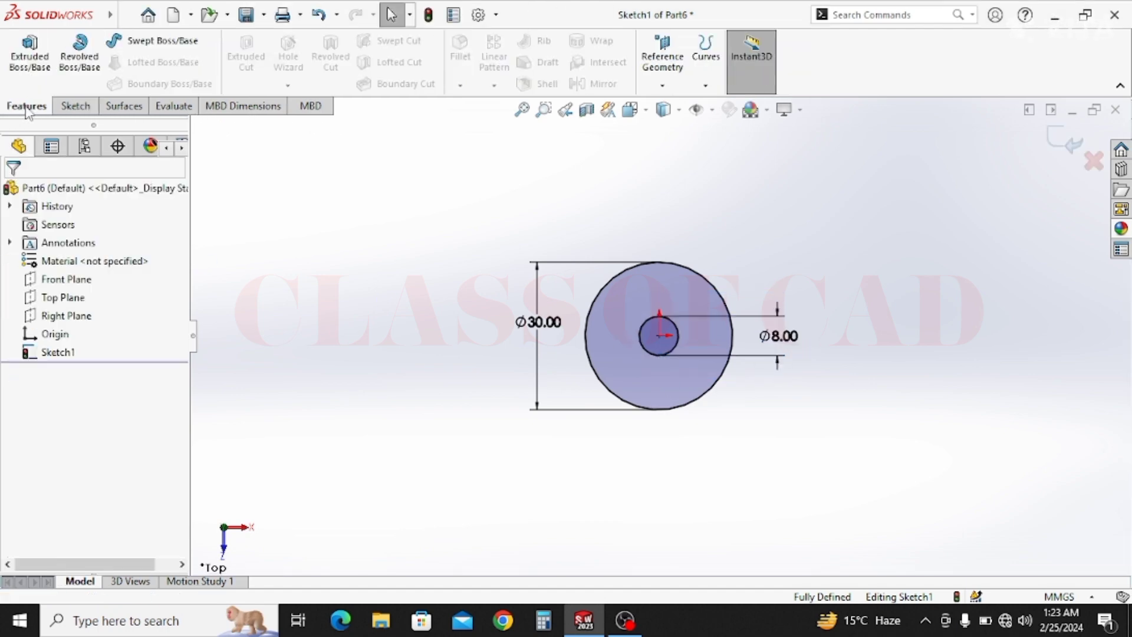
{"action": "left_click", "coordinate": [31, 56]}
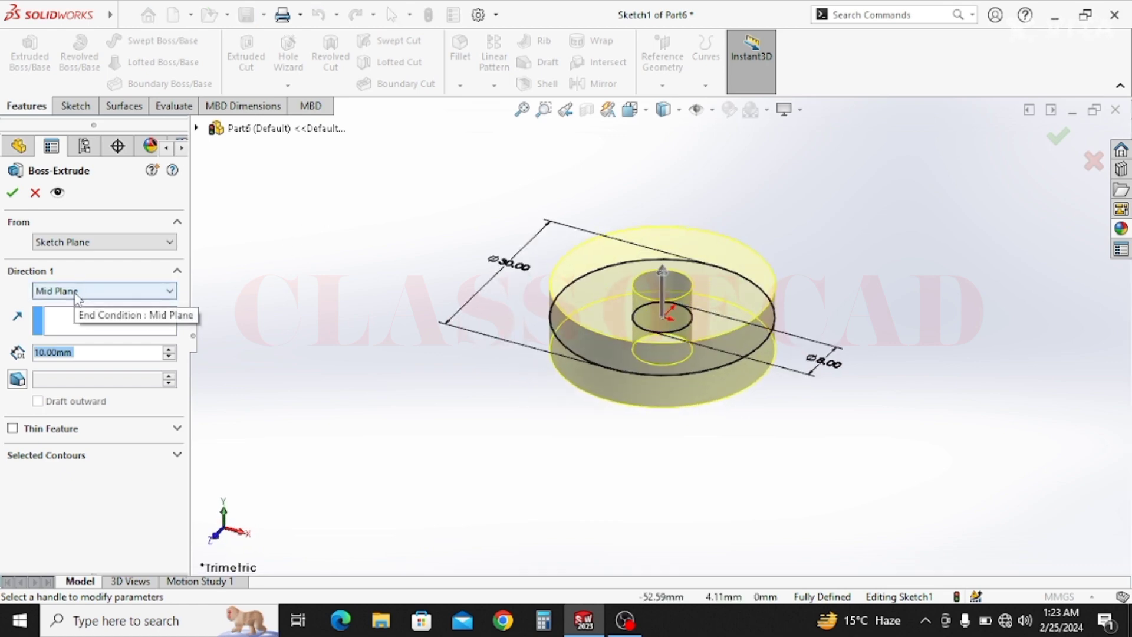
{"action": "left_click", "coordinate": [73, 293]}
{"action": "left_click", "coordinate": [75, 361]}
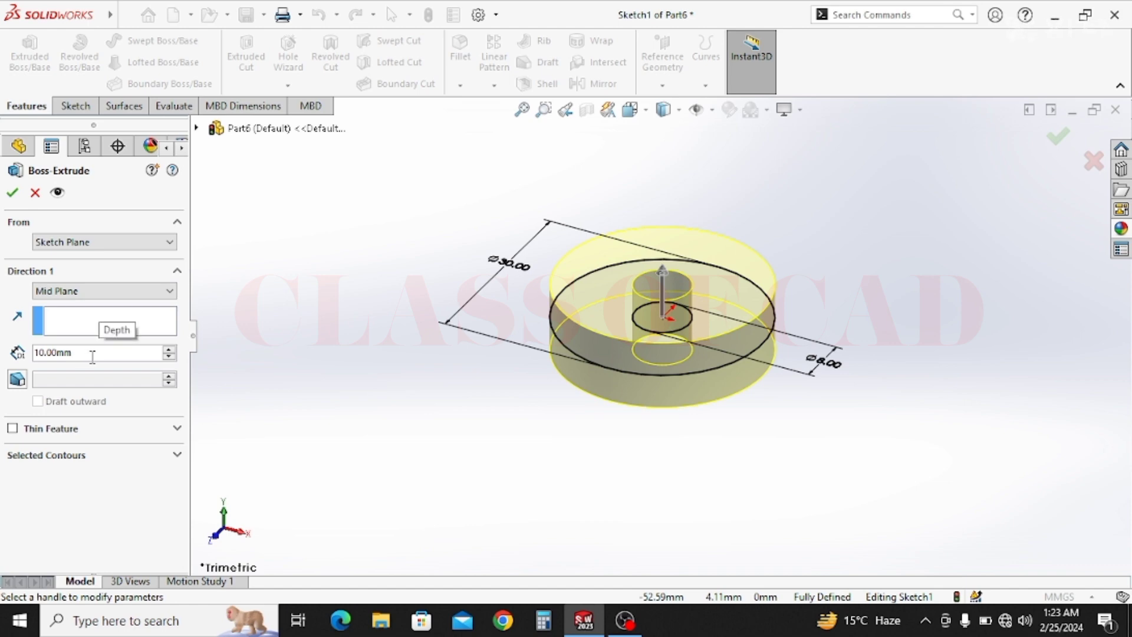
{"action": "left_click", "coordinate": [16, 196]}
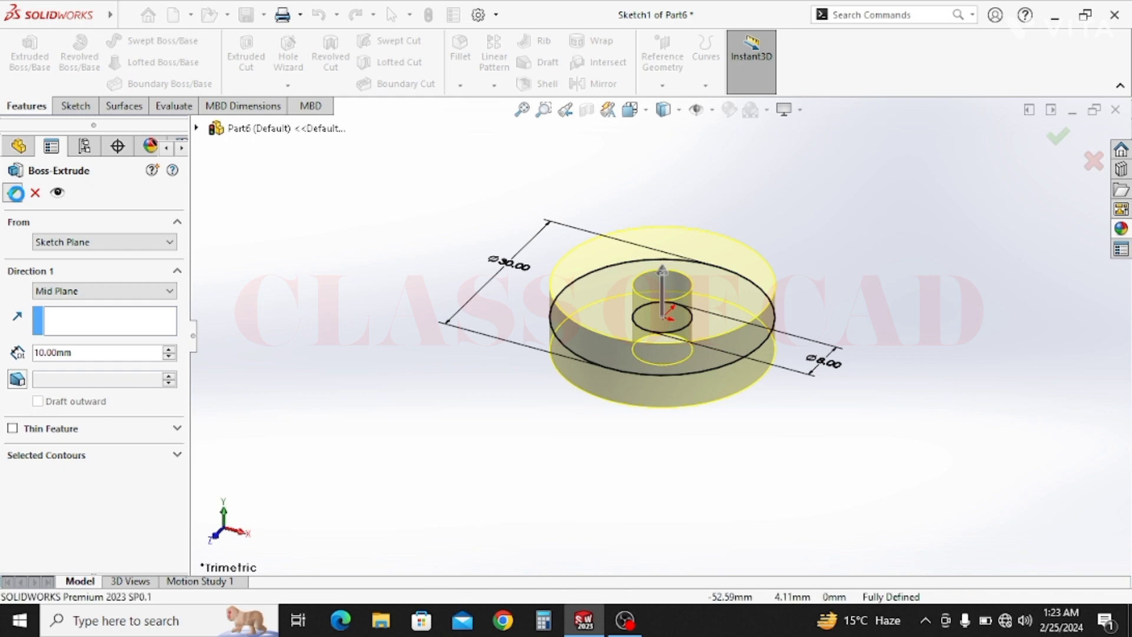
{"action": "left_click", "coordinate": [417, 291]}
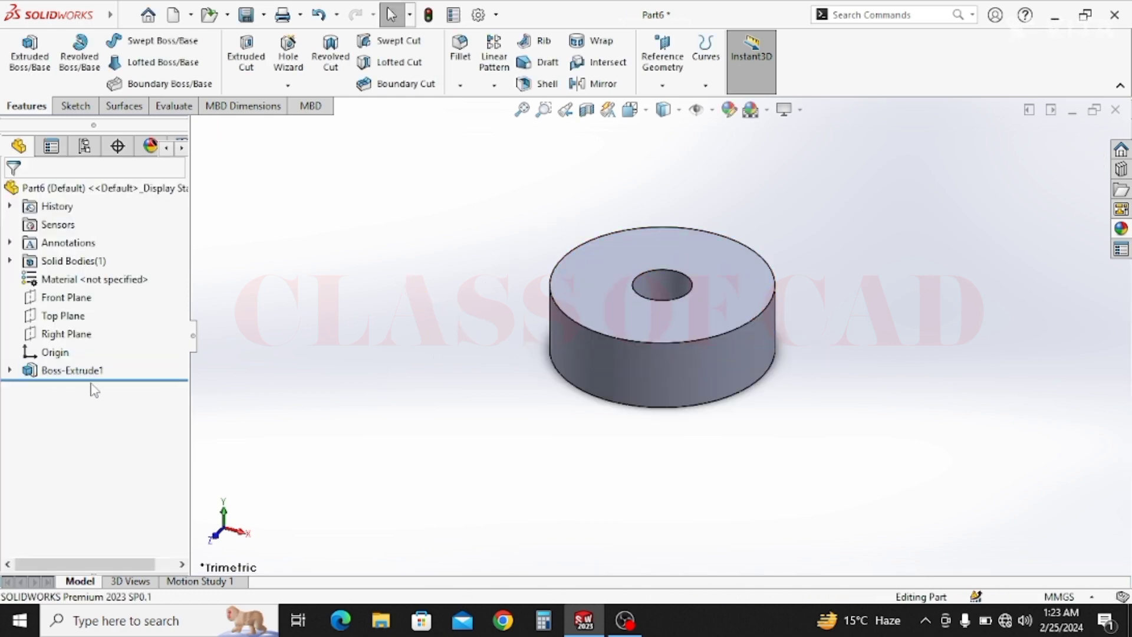
- Apply a bright red colour from the standard swatch to the extruded ring feature
{"action": "left_click", "coordinate": [74, 370]}
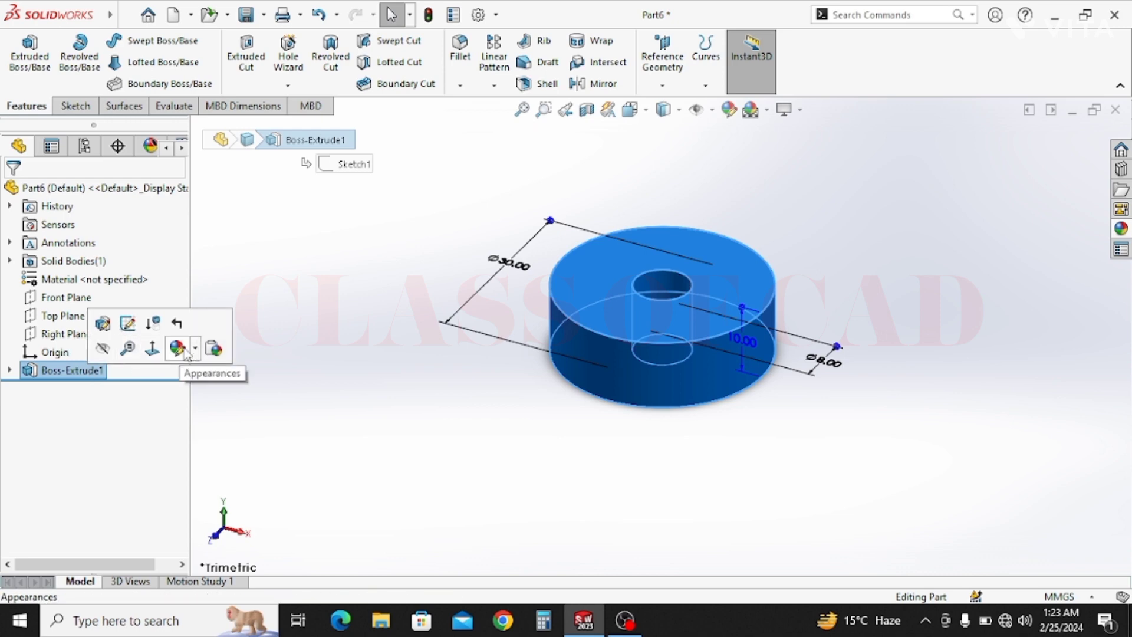
{"action": "left_click", "coordinate": [195, 349]}
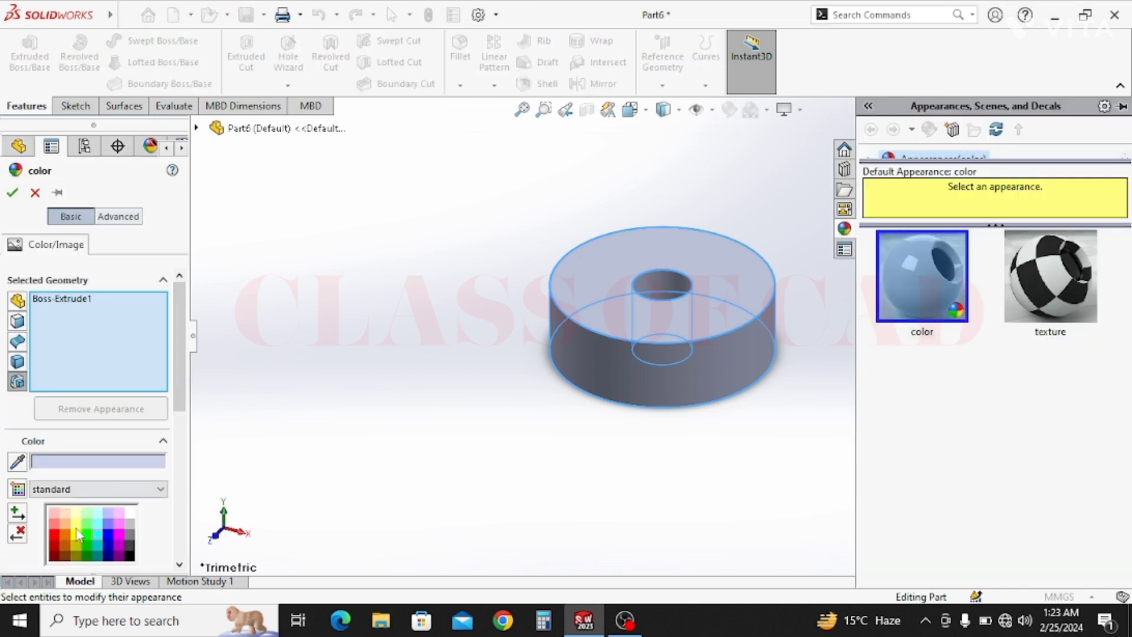
{"action": "left_click", "coordinate": [54, 527]}
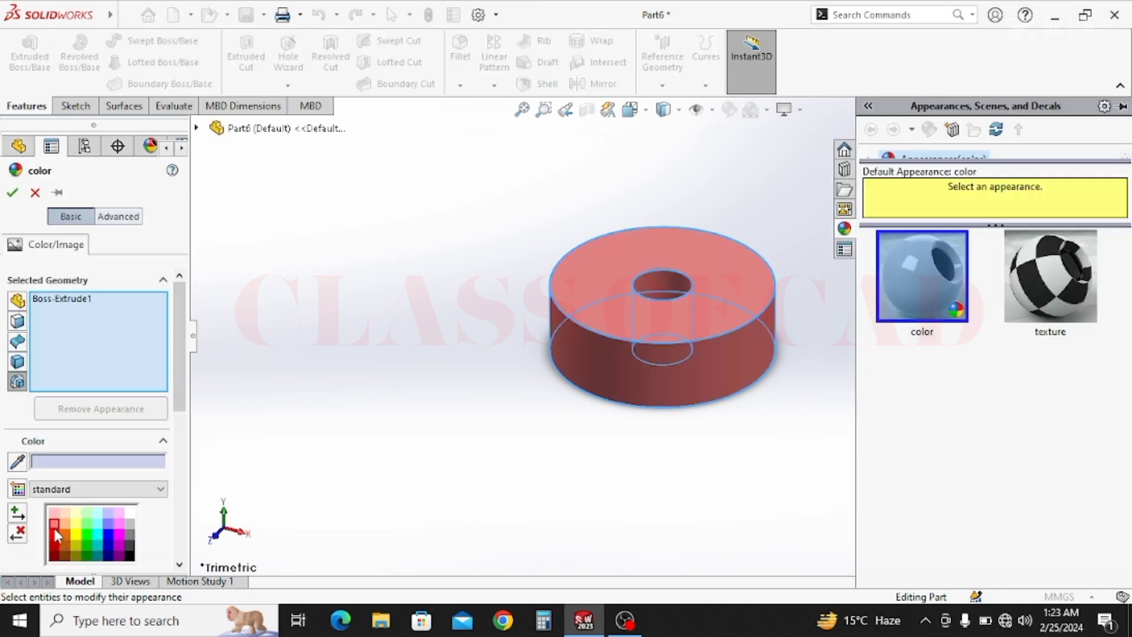
{"action": "left_click", "coordinate": [56, 534]}
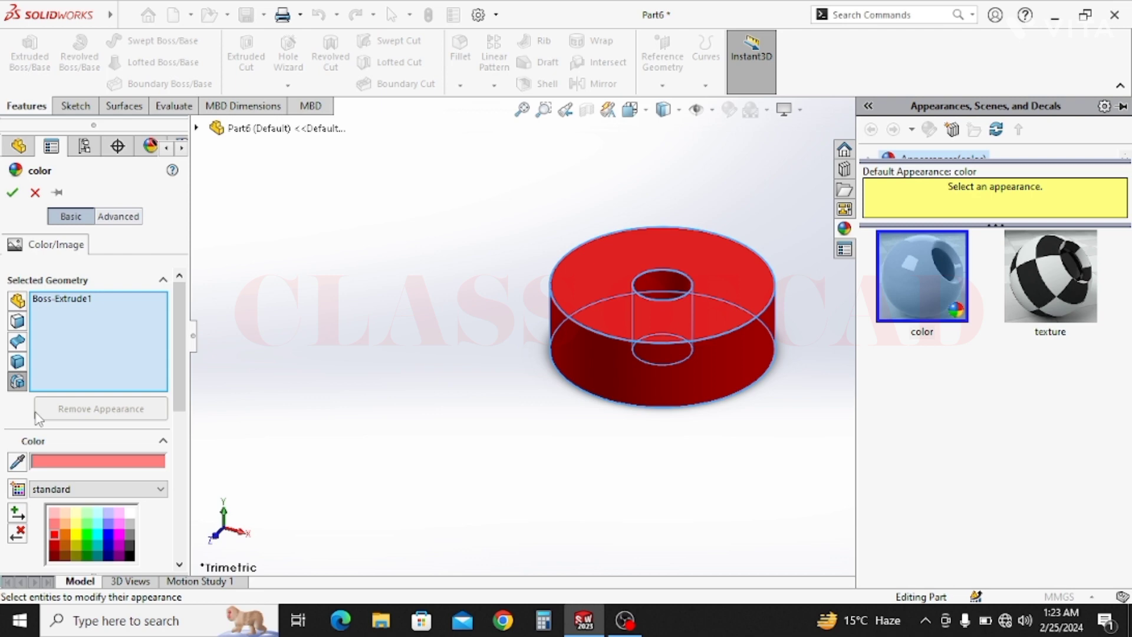
{"action": "left_click", "coordinate": [12, 193]}
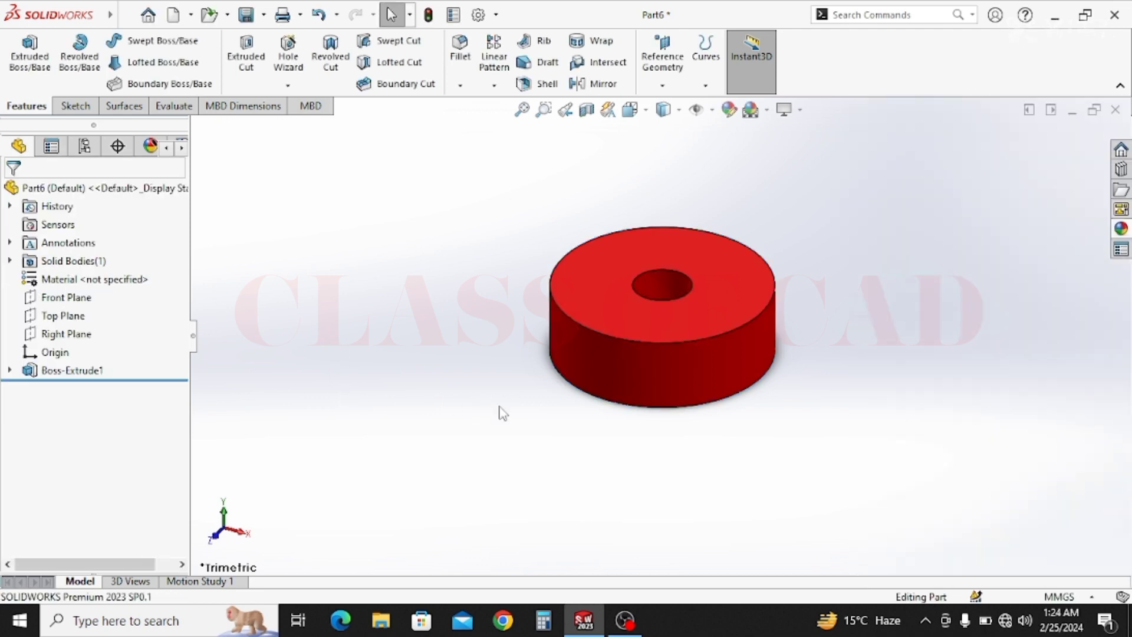
- Save the part as "Part 1" in the Tutorial folder inside CAM Follower
{"action": "key", "text": "ctrl+s"}
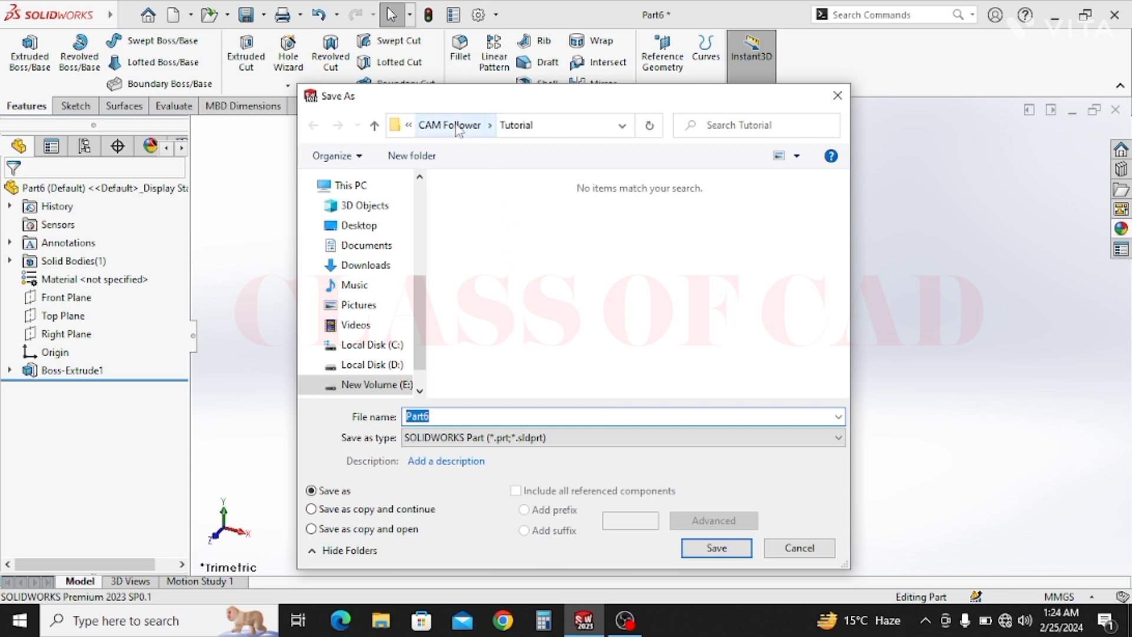
{"action": "left_click", "coordinate": [449, 125]}
{"action": "left_click", "coordinate": [495, 223]}
{"action": "double_click", "coordinate": [495, 222]}
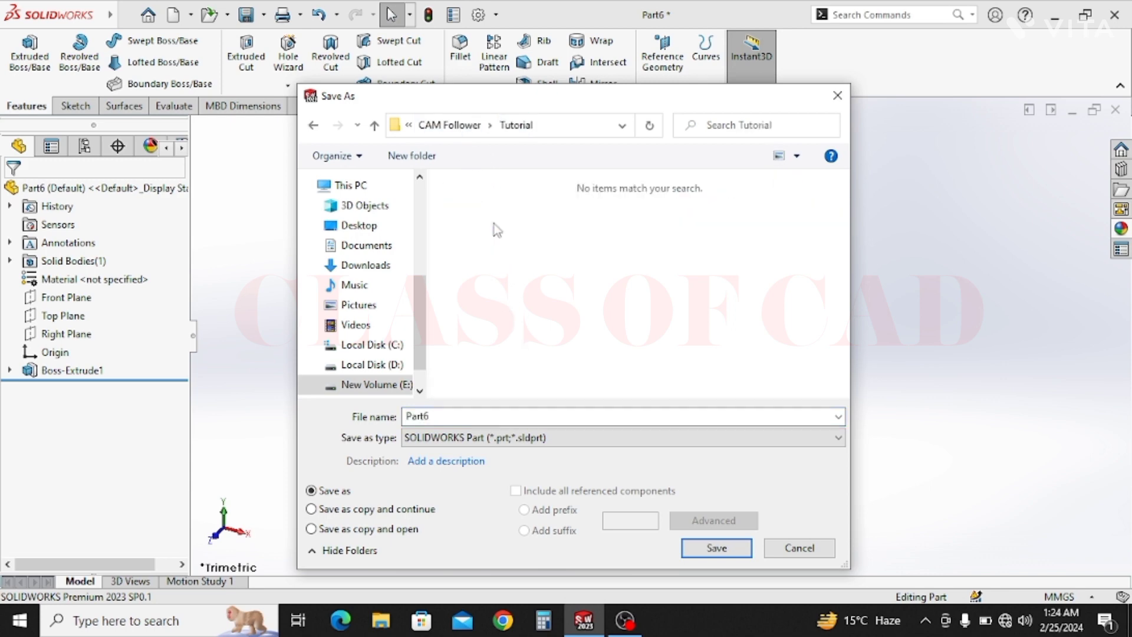
{"action": "left_click_drag", "start_coordinate": [436, 417], "coordinate": [386, 425]}
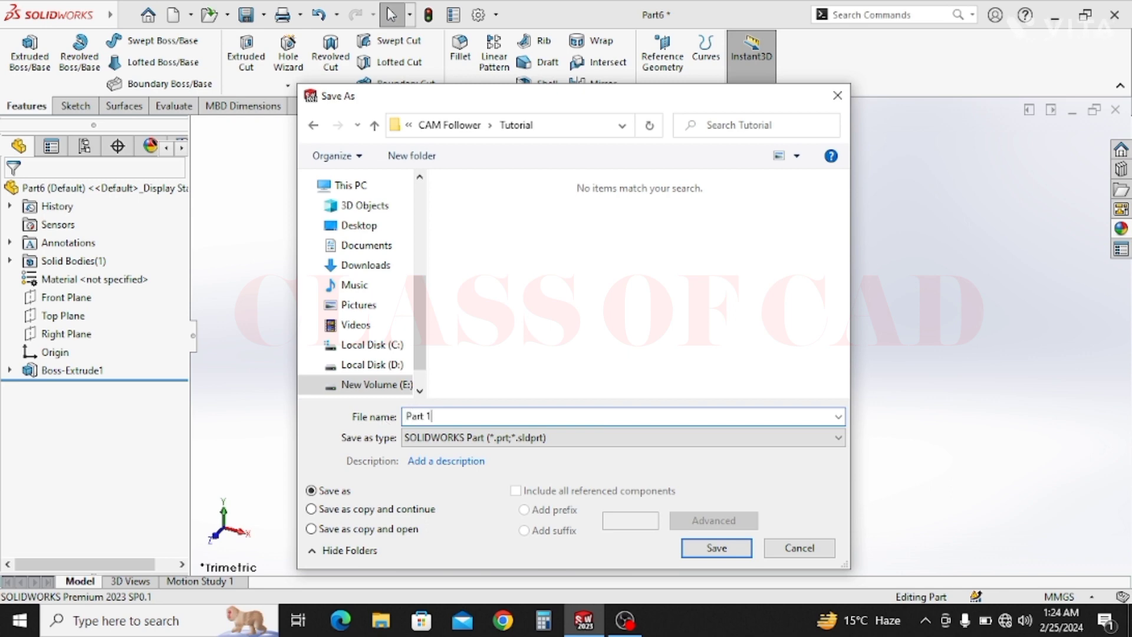
{"action": "type", "text": "Part 1"}
{"action": "left_click", "coordinate": [717, 548]}
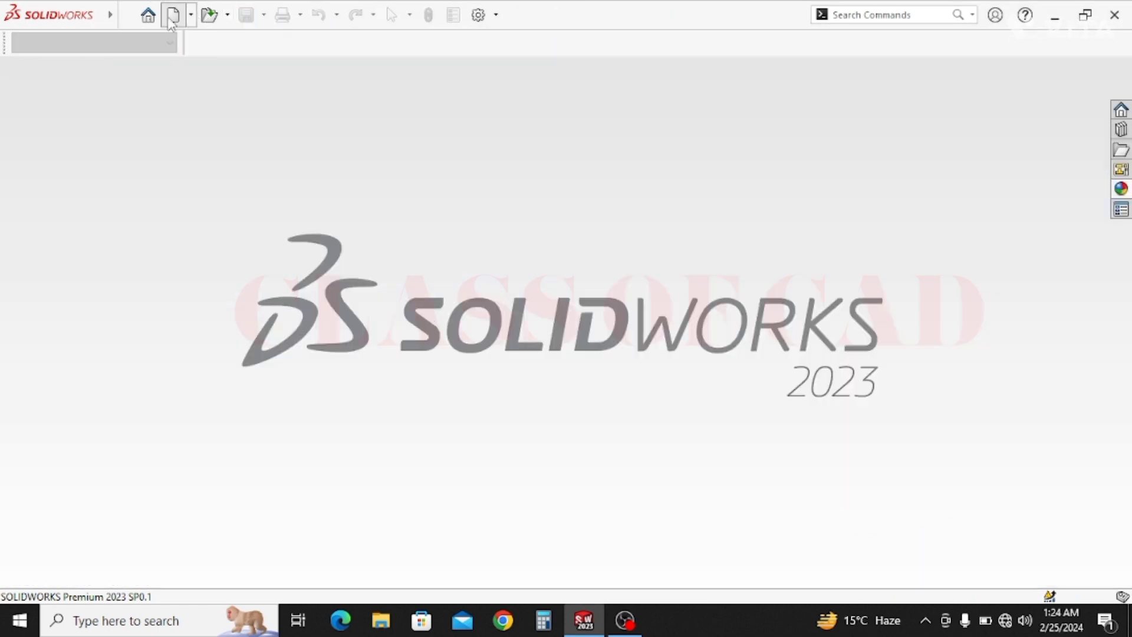
- Create a new part and sketch a circle about 24 mm in diameter on the Top Plane, centred on the origin
{"action": "left_click", "coordinate": [172, 15]}
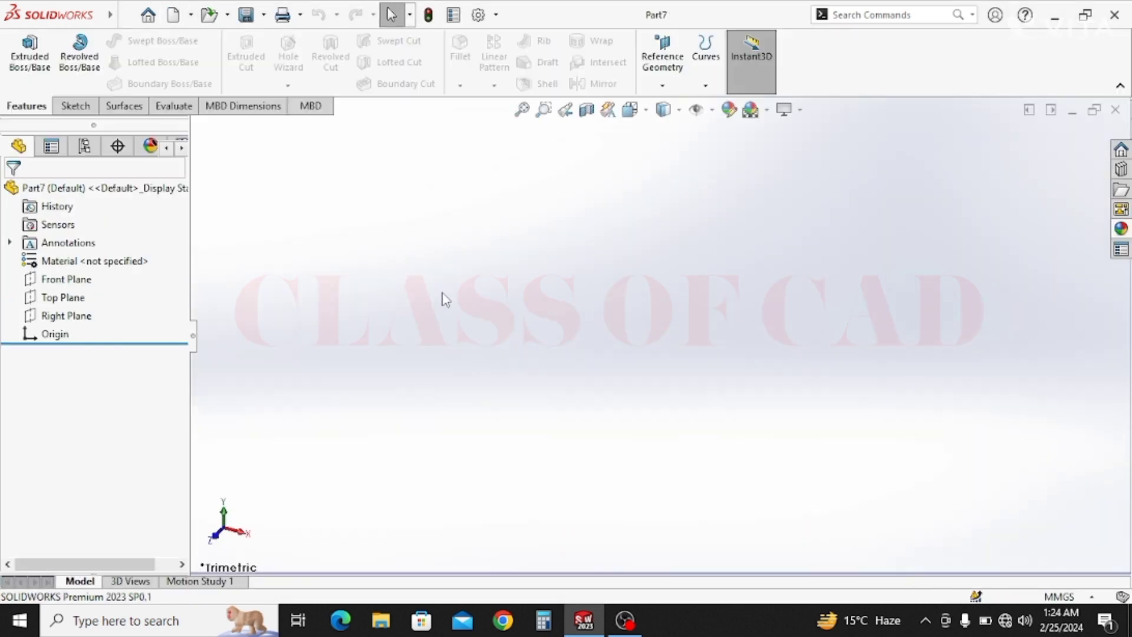
{"action": "left_click", "coordinate": [63, 297]}
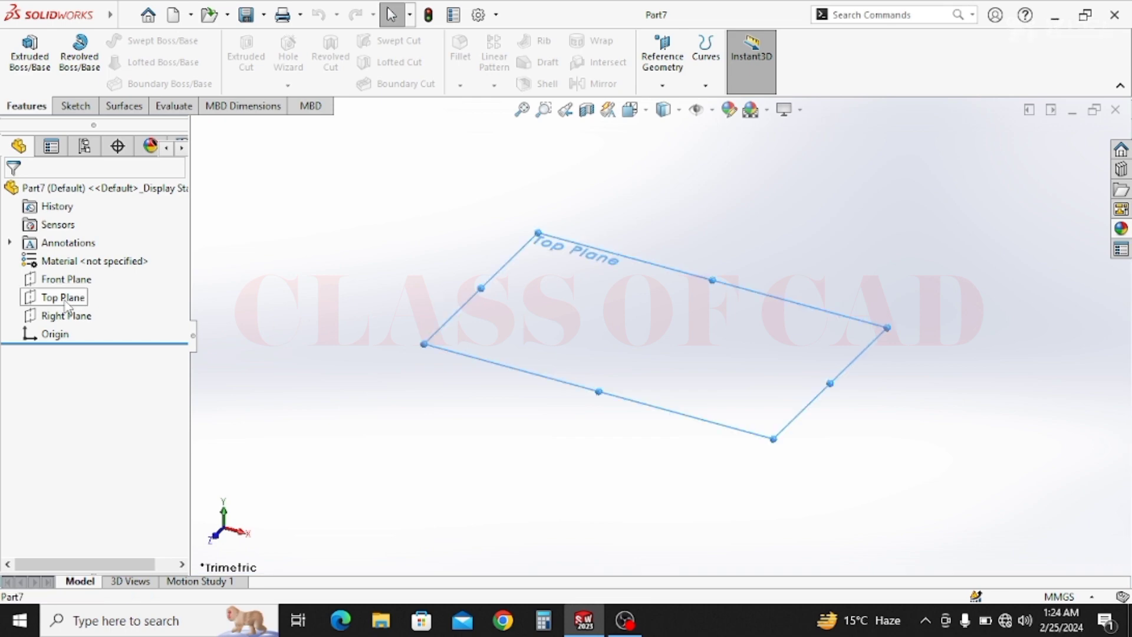
{"action": "left_click", "coordinate": [77, 277]}
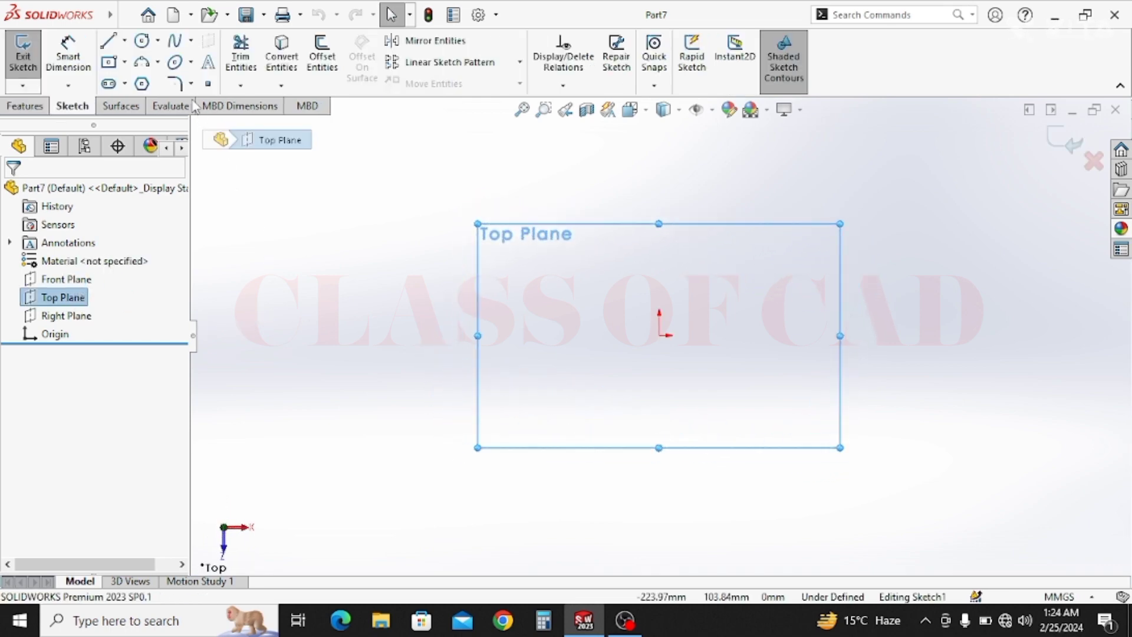
{"action": "left_click", "coordinate": [142, 41]}
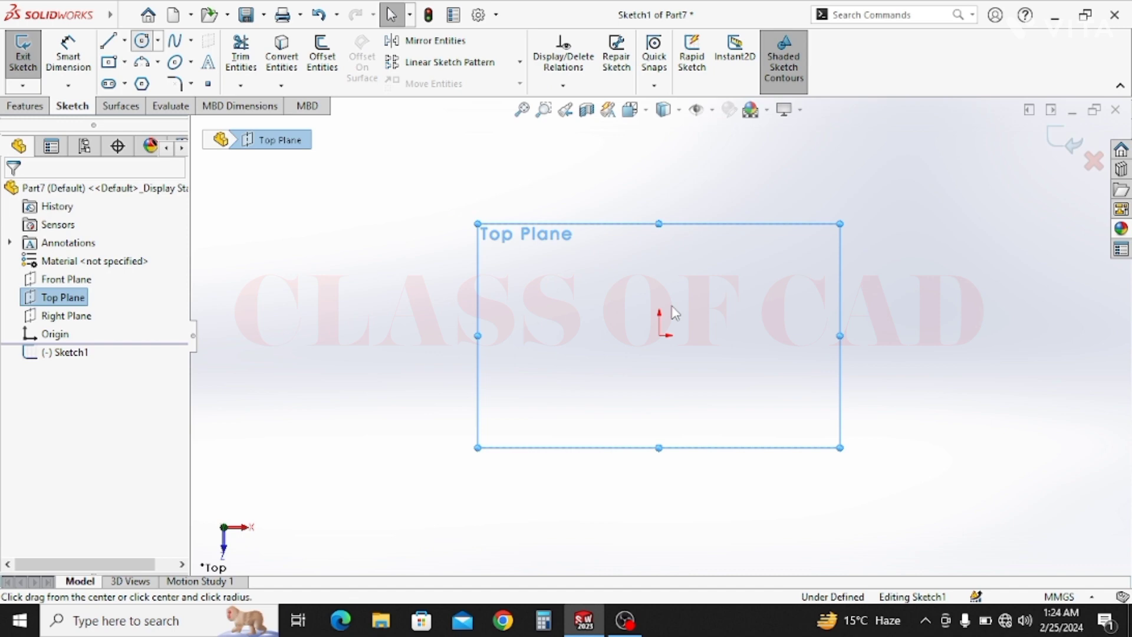
{"action": "left_click", "coordinate": [659, 335]}
{"action": "left_click", "coordinate": [636, 337]}
- Dimension the circle's diameter to 8 mm
{"action": "left_click", "coordinate": [68, 54]}
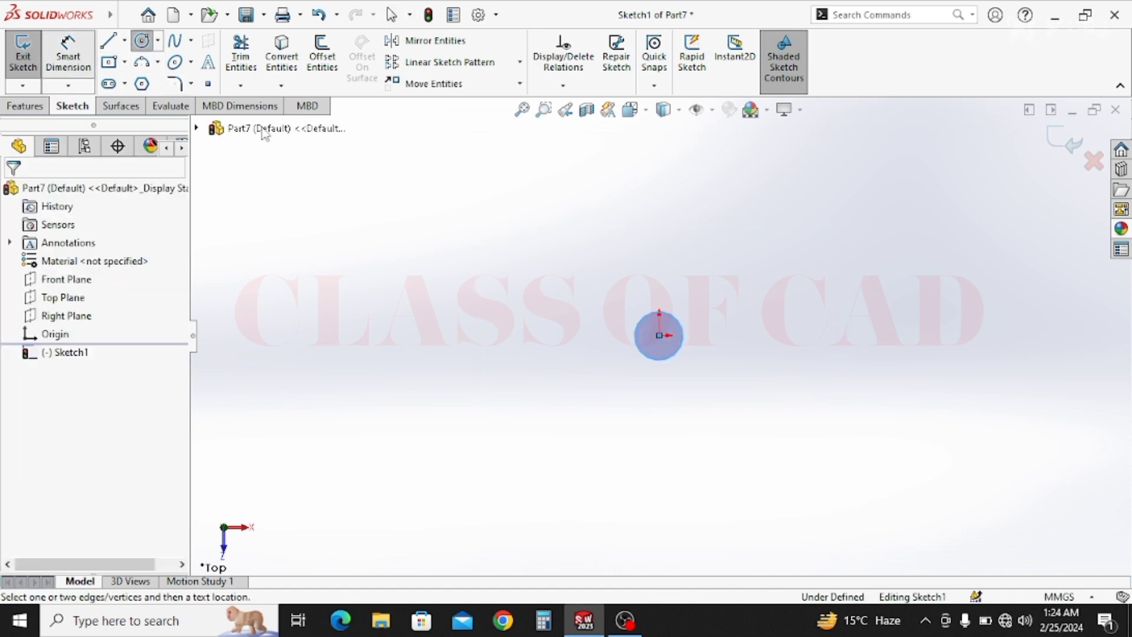
{"action": "left_click", "coordinate": [635, 335]}
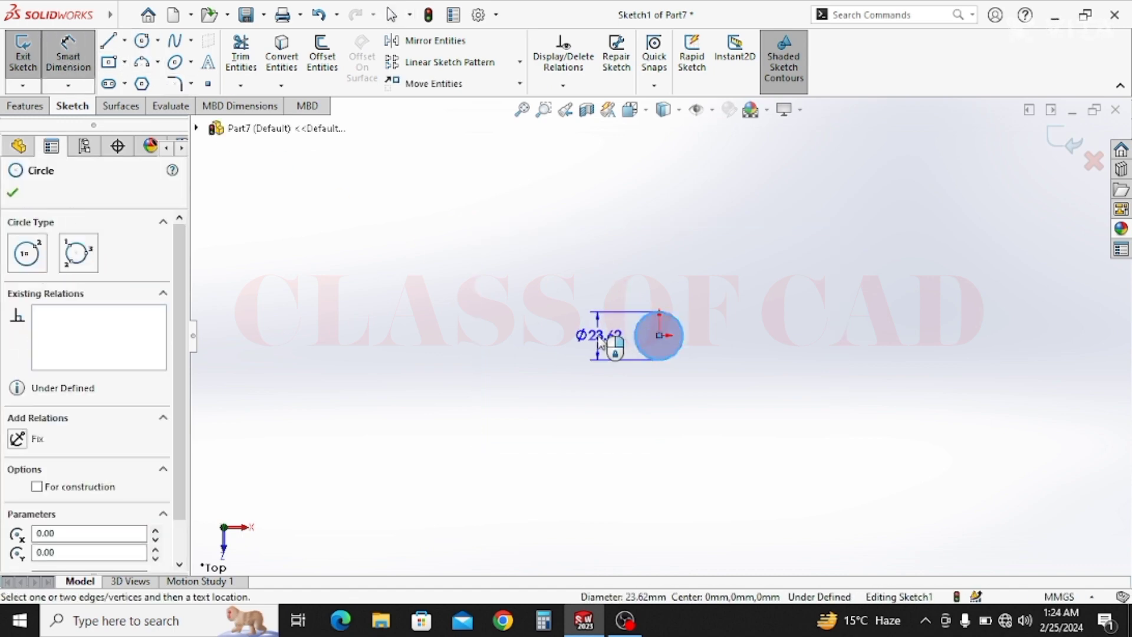
{"action": "left_click", "coordinate": [600, 342]}
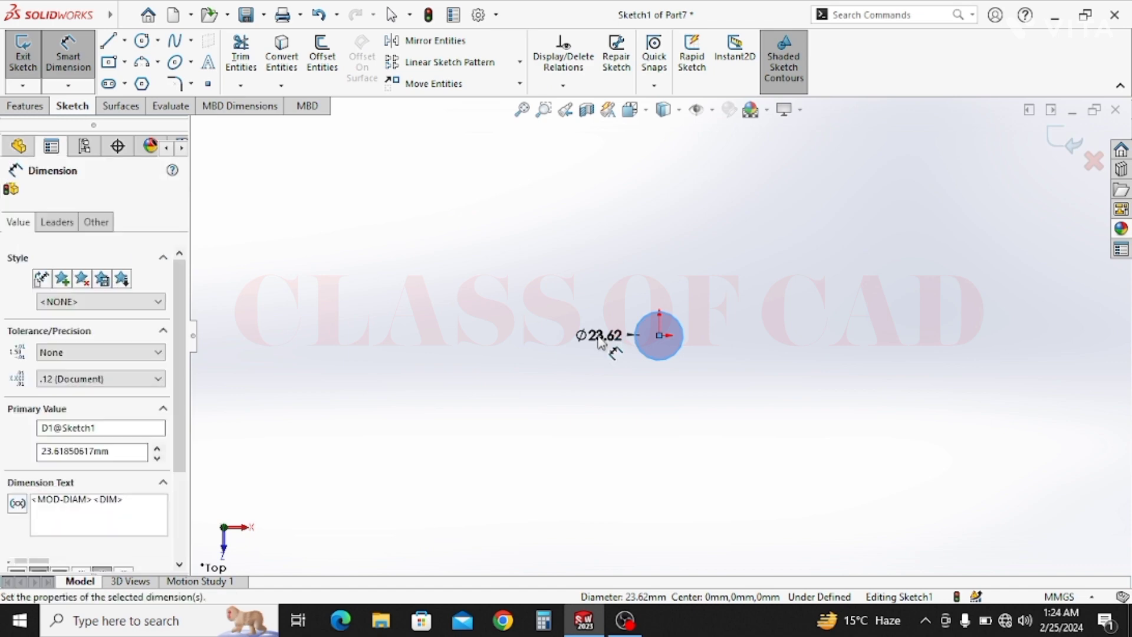
{"action": "type", "text": "8"}
{"action": "key", "text": "Return"}
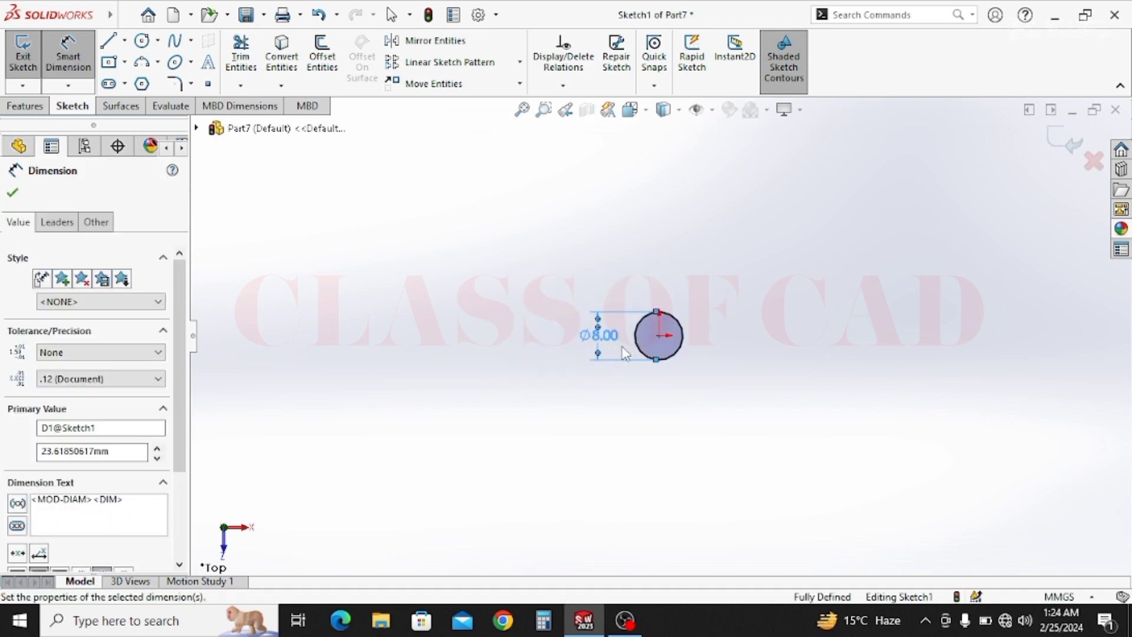
- Extrude the 8 mm circle 50 mm as a boss with the Mid Plane end condition
{"action": "left_click", "coordinate": [24, 109]}
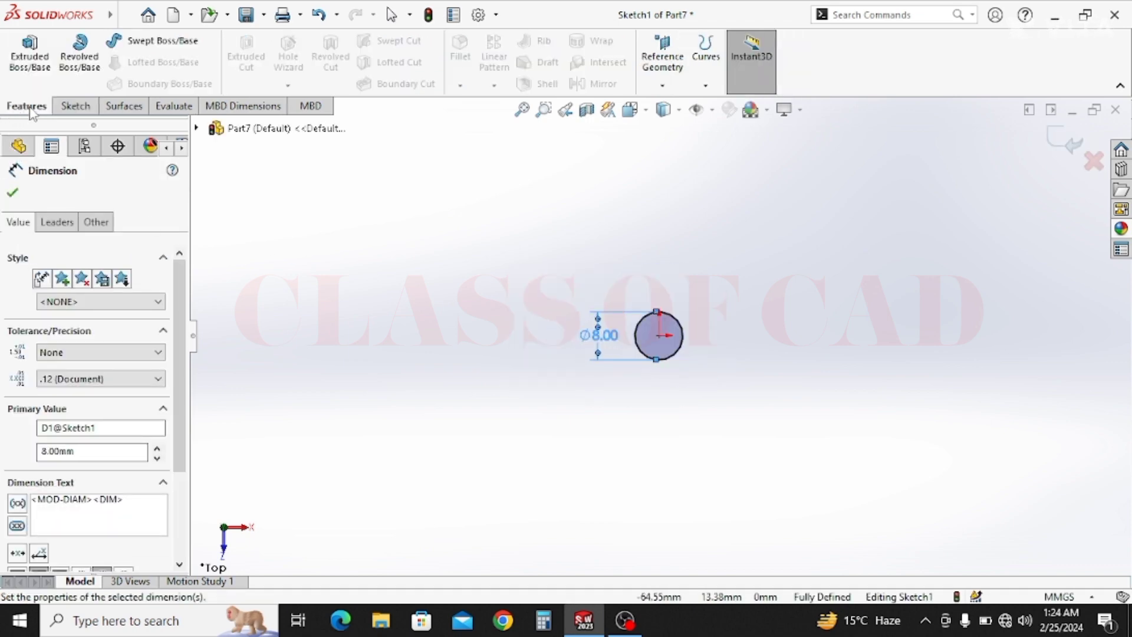
{"action": "left_click", "coordinate": [28, 56]}
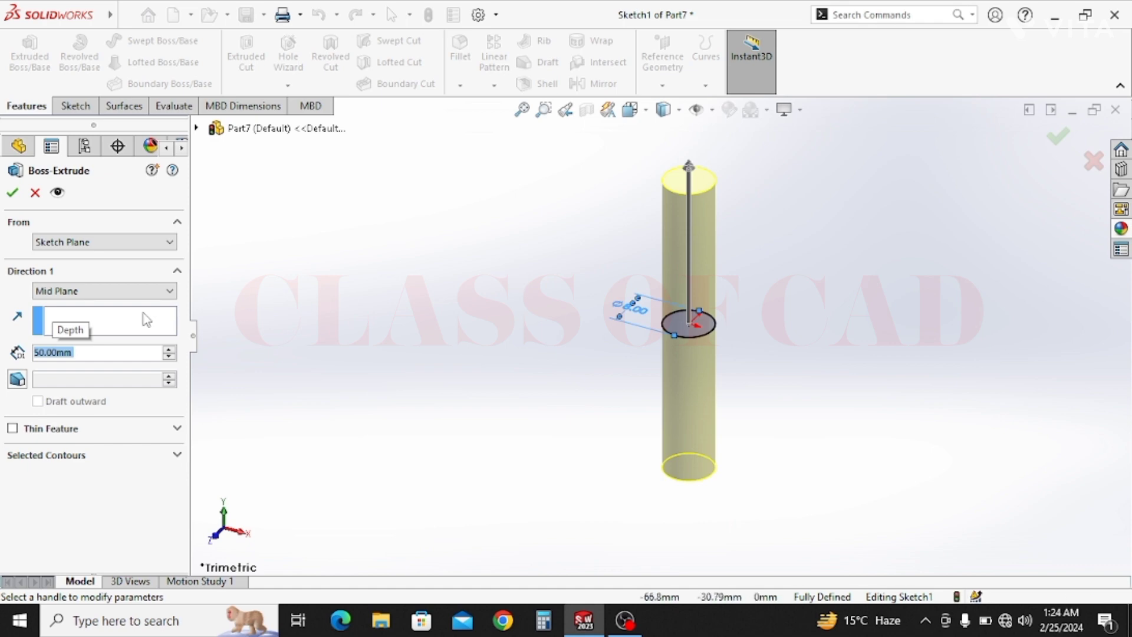
{"action": "left_click", "coordinate": [15, 197]}
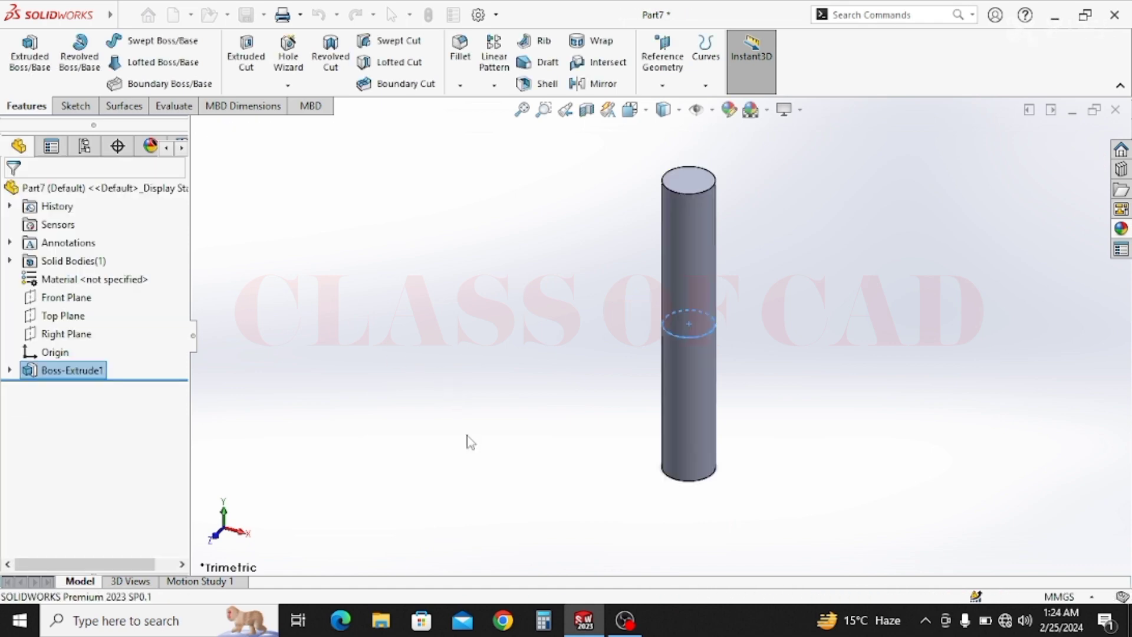
- Sketch a circle about 11 mm in diameter on the pin's lower end face, centred on the origin
{"action": "mouse_move", "coordinate": [690, 513]}
{"action": "middle_mouse_down"}
{"action": "mouse_move", "coordinate": [676, 485]}
{"action": "mouse_move", "coordinate": [684, 385]}
{"action": "mouse_move", "coordinate": [694, 498]}
{"action": "middle_mouse_up"}
{"action": "left_click", "coordinate": [678, 474]}
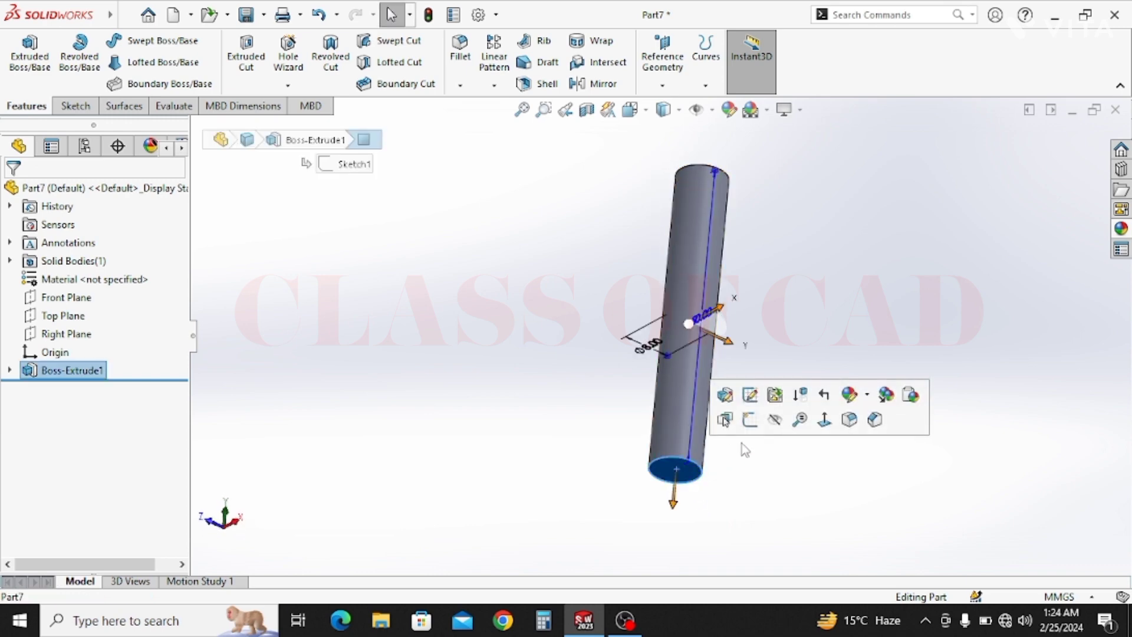
{"action": "left_click", "coordinate": [749, 422]}
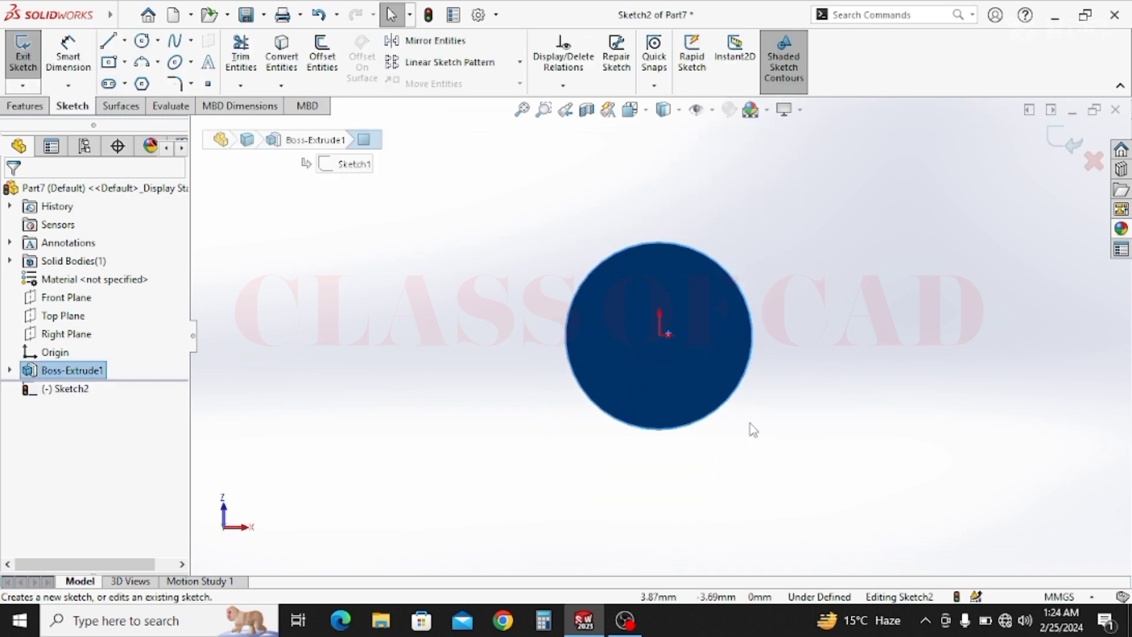
{"action": "left_click", "coordinate": [142, 40]}
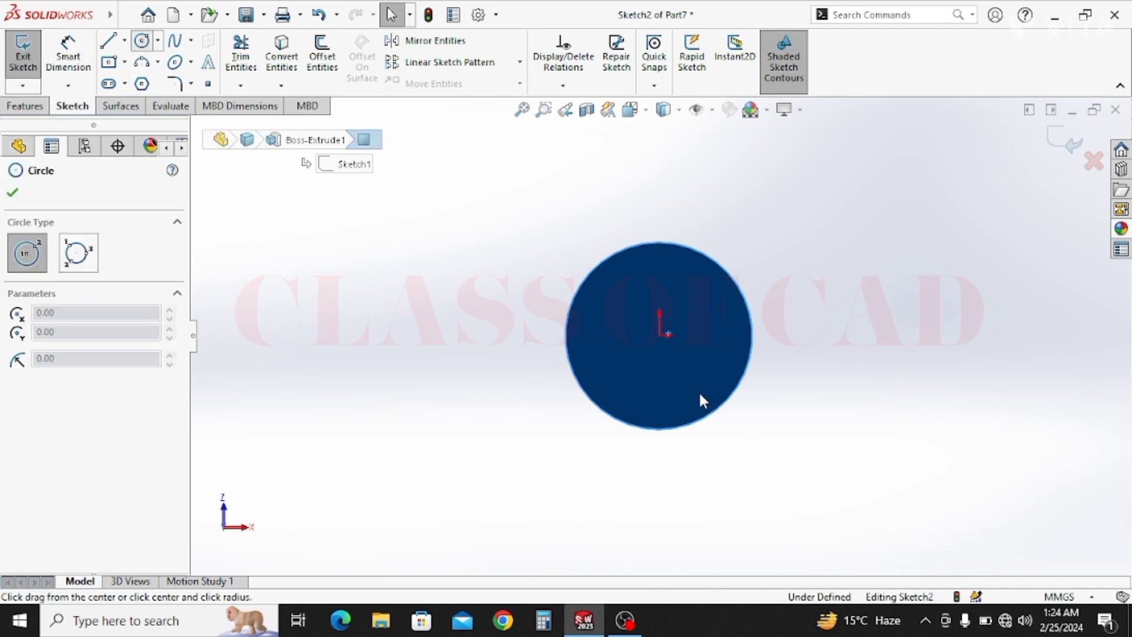
{"action": "left_click", "coordinate": [660, 335]}
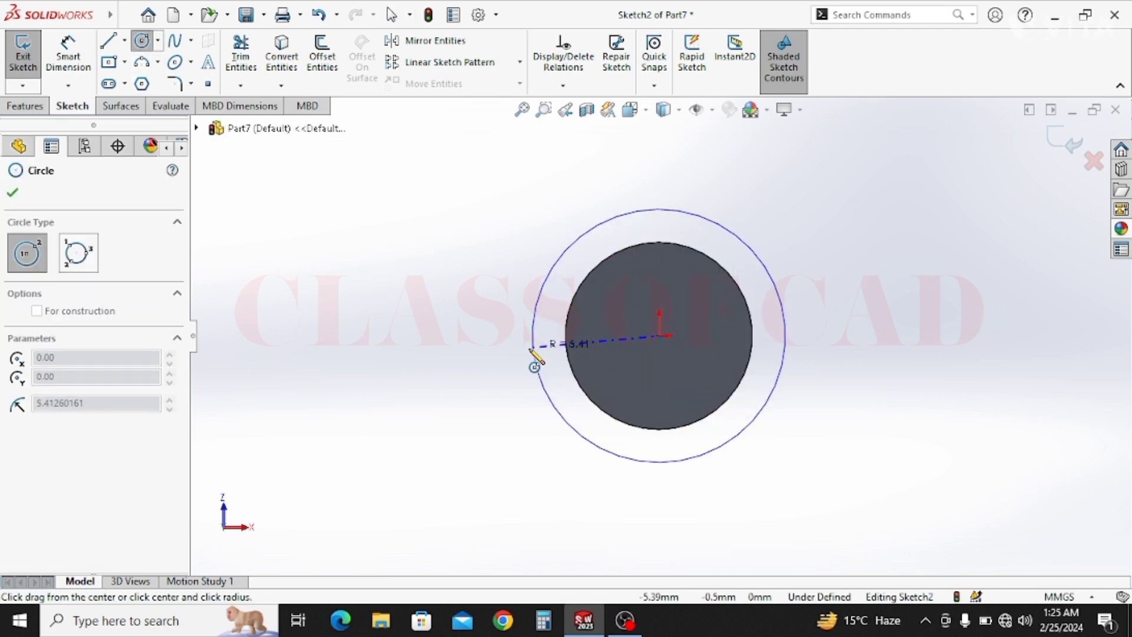
{"action": "left_click", "coordinate": [534, 360]}
- Dimension the diameter of the circle on the pin's end face to 20 mm
{"action": "left_click", "coordinate": [68, 56]}
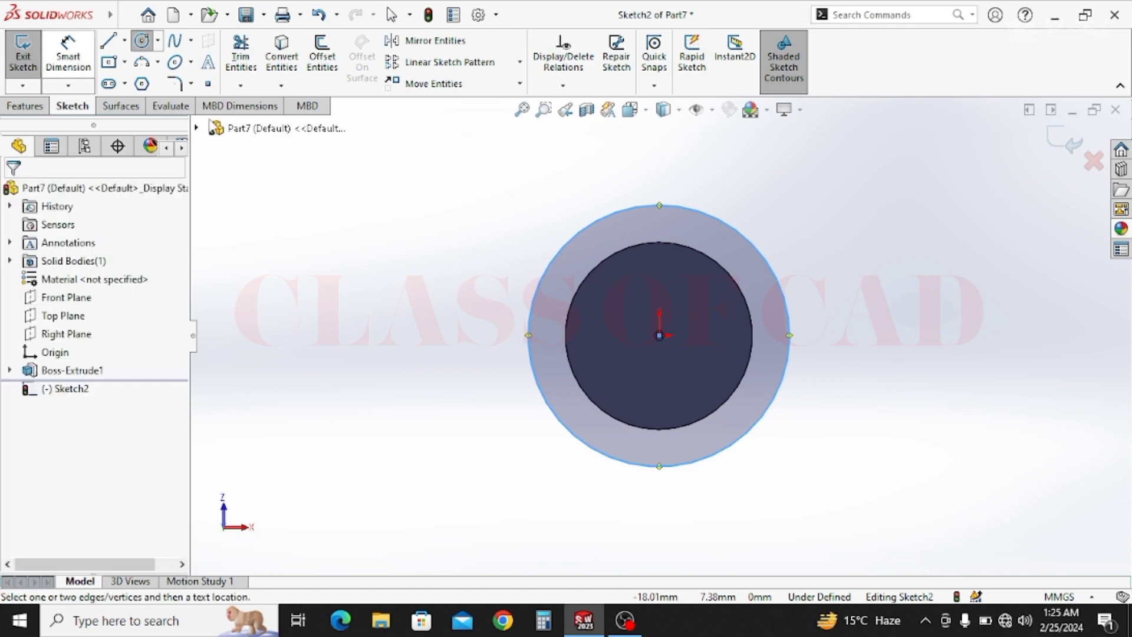
{"action": "left_click", "coordinate": [536, 311]}
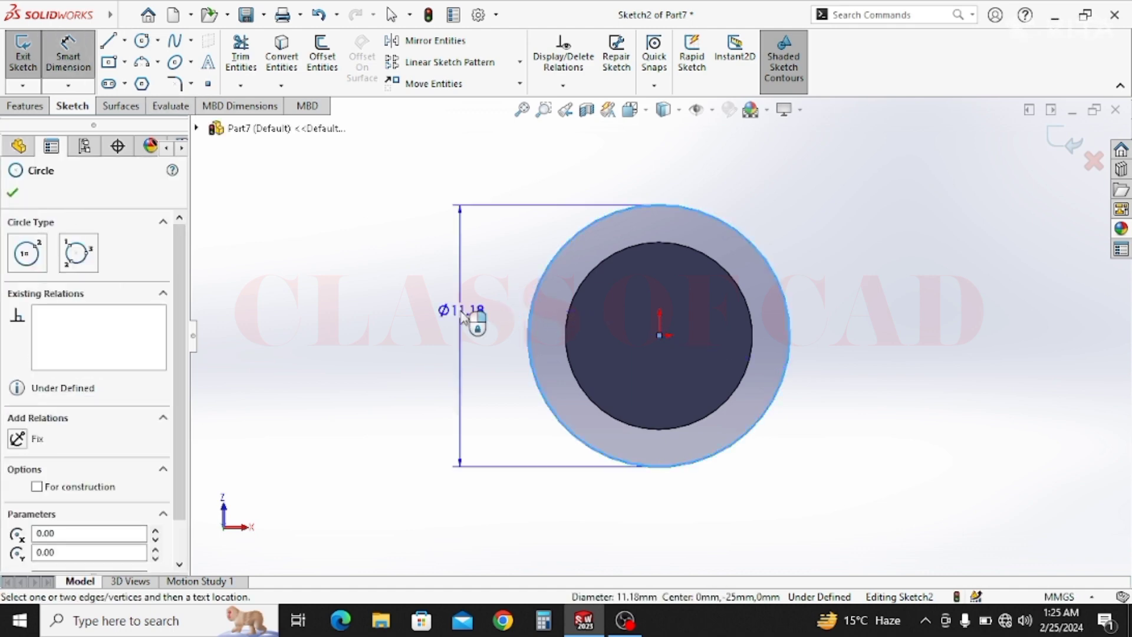
{"action": "left_click", "coordinate": [461, 312]}
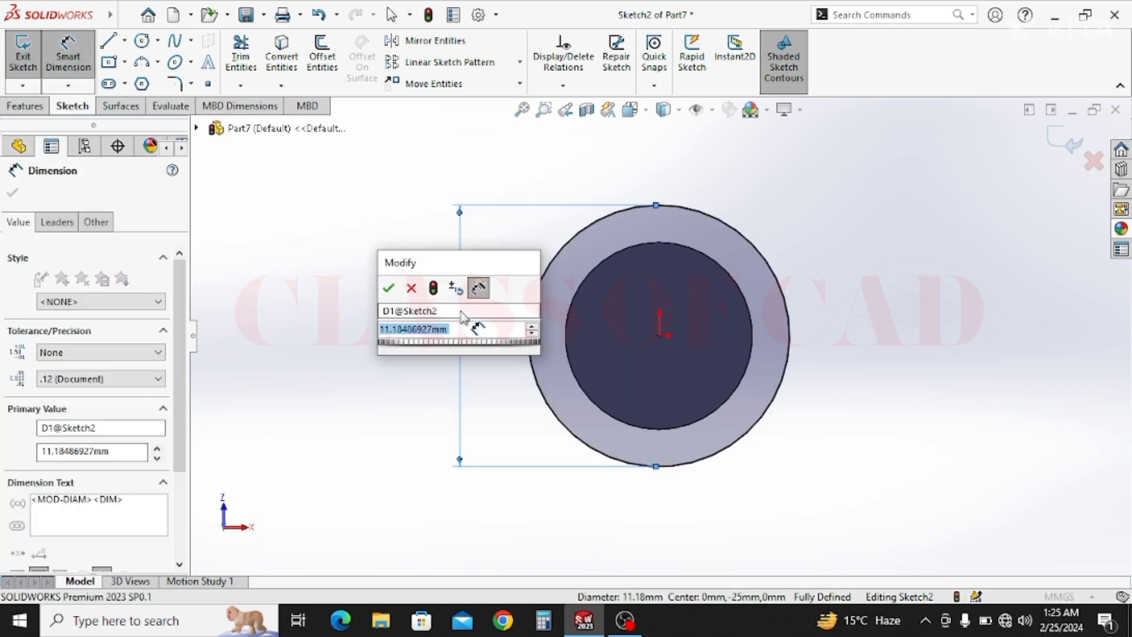
{"action": "type", "text": "10"}
{"action": "key", "text": "Return"}
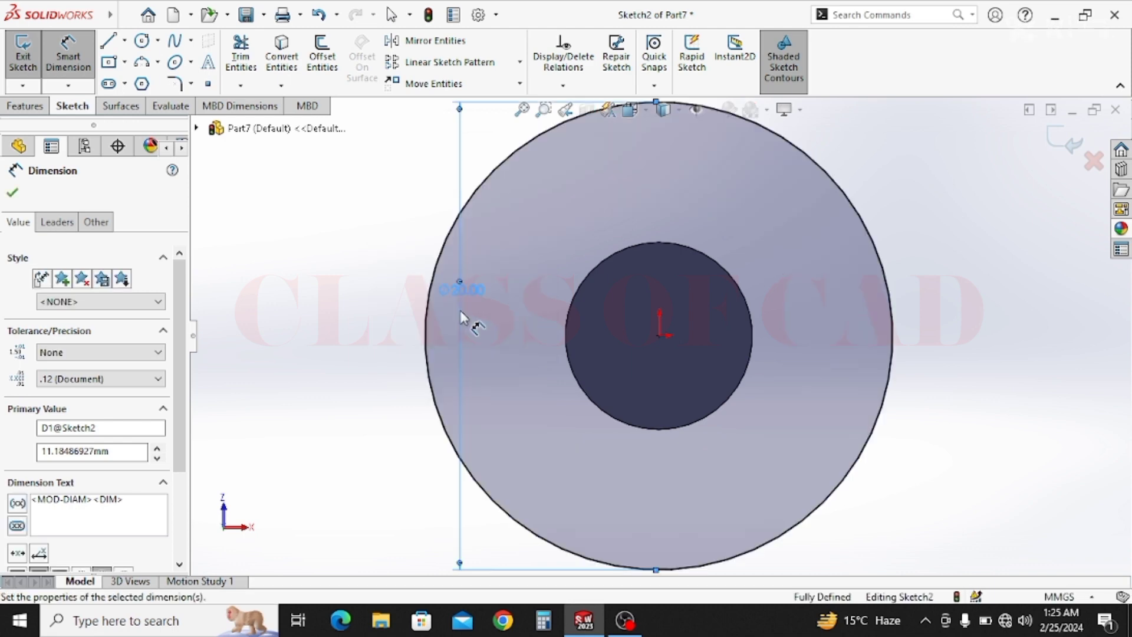
- Extrude the 20 mm circle 5 mm away from the pin as a merged boss with the Blind end condition
{"action": "left_click", "coordinate": [27, 106]}
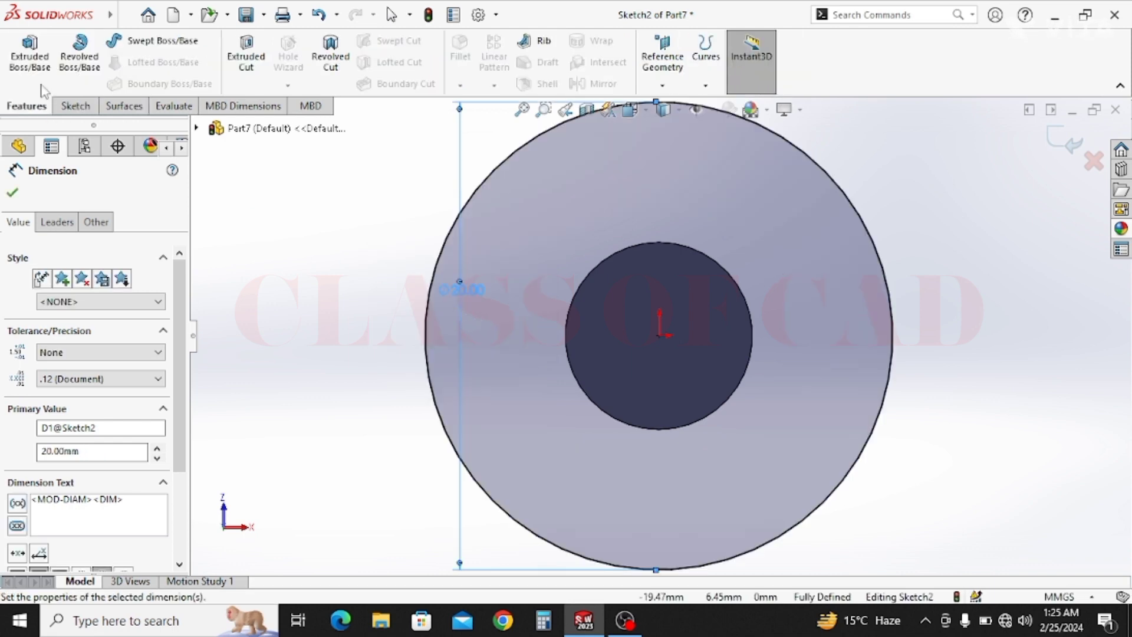
{"action": "left_click", "coordinate": [43, 70]}
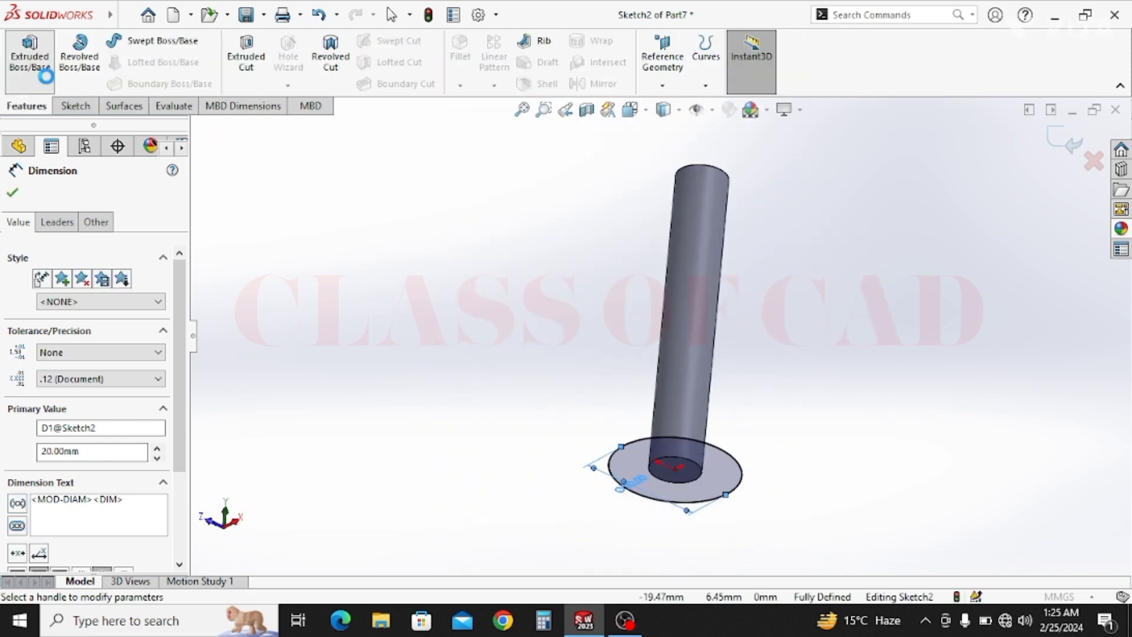
{"action": "type", "text": "5"}
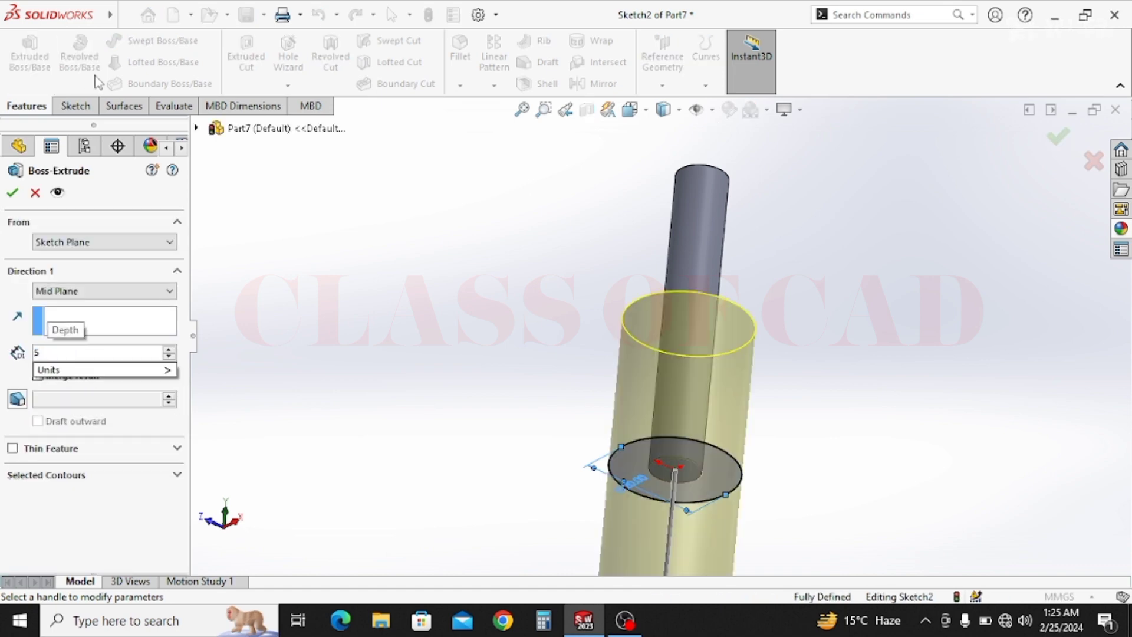
{"action": "key", "text": "Return"}
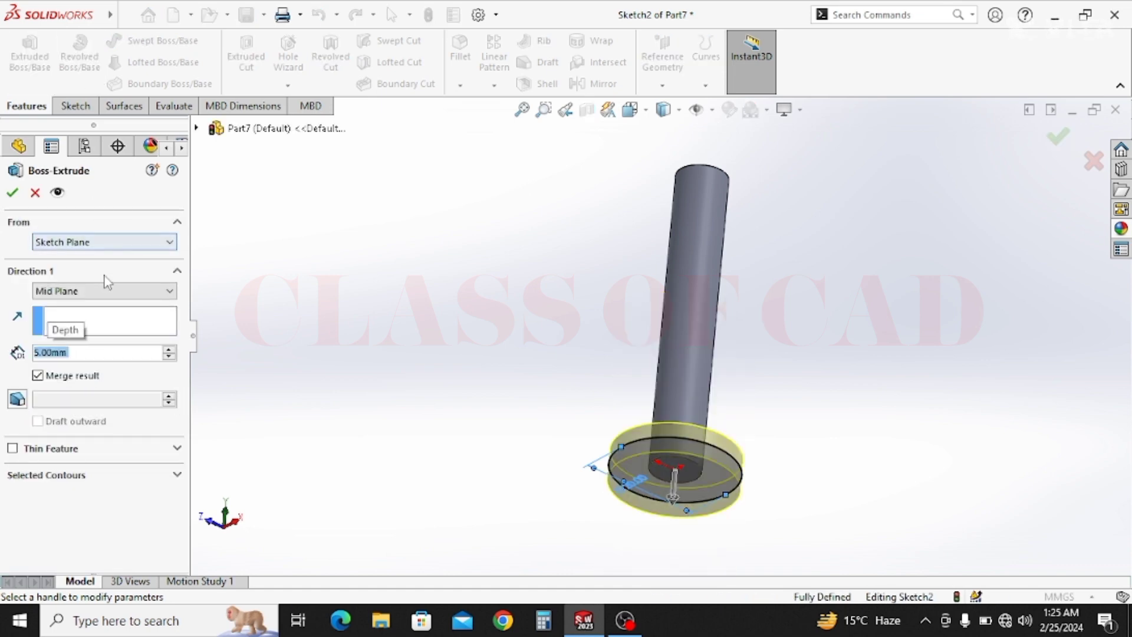
{"action": "left_click", "coordinate": [93, 292]}
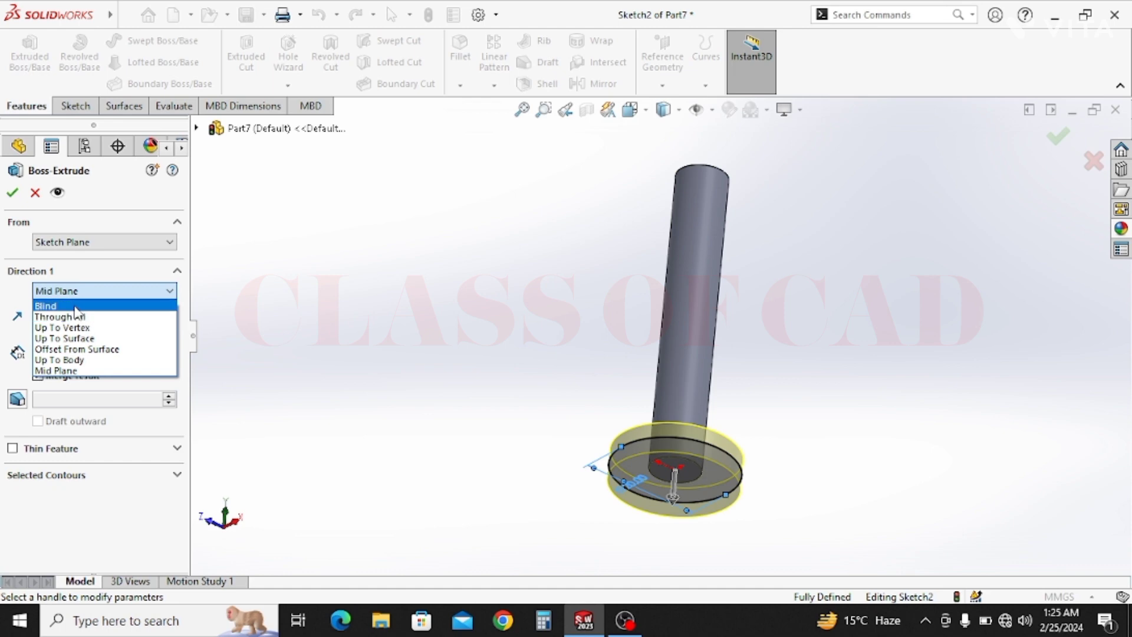
{"action": "left_click", "coordinate": [79, 306]}
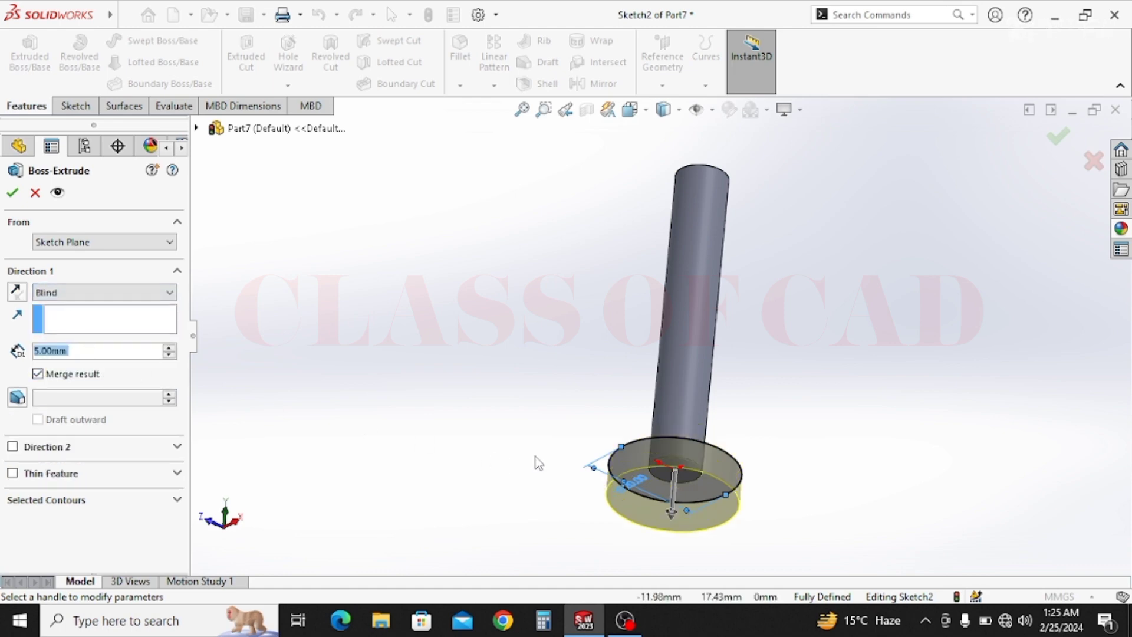
{"action": "middle_click_drag", "start_coordinate": [538, 463], "coordinate": [507, 459]}
{"action": "left_click", "coordinate": [20, 199]}
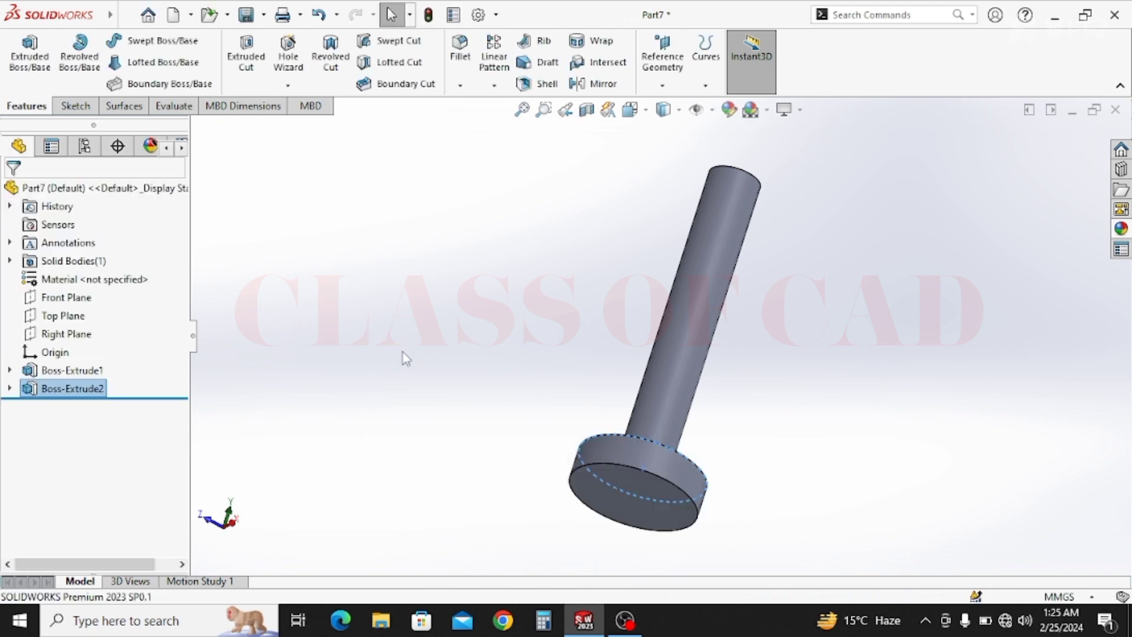
- Fillet the outer bottom edge of the pin's disc-shaped head with a 2.5 mm symmetric radius
{"action": "left_click", "coordinate": [491, 259]}
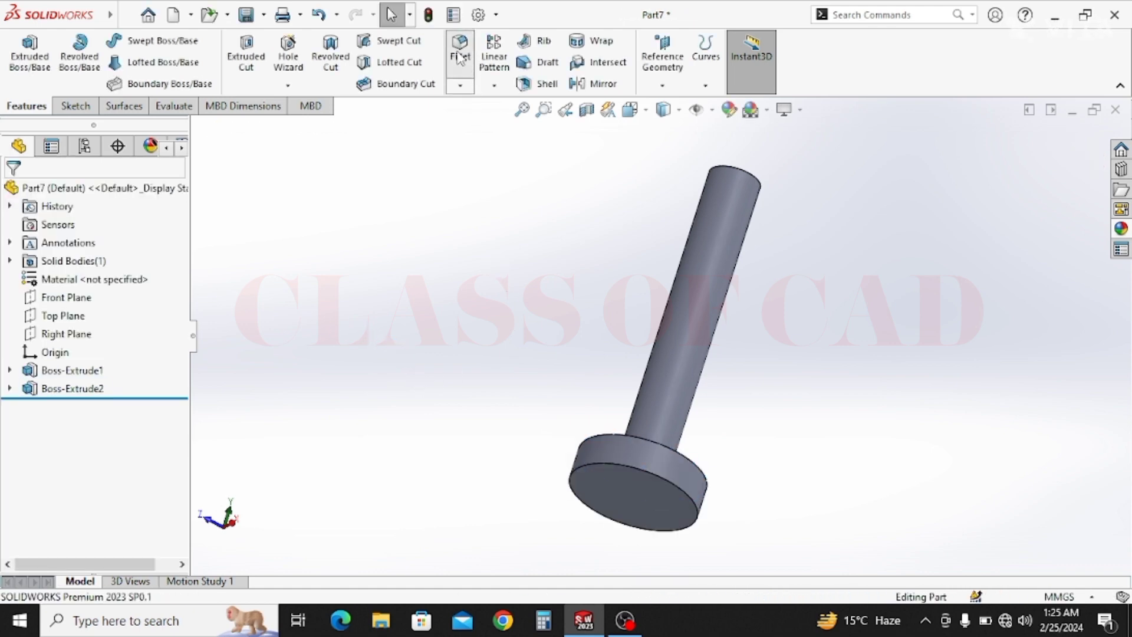
{"action": "left_click", "coordinate": [589, 462]}
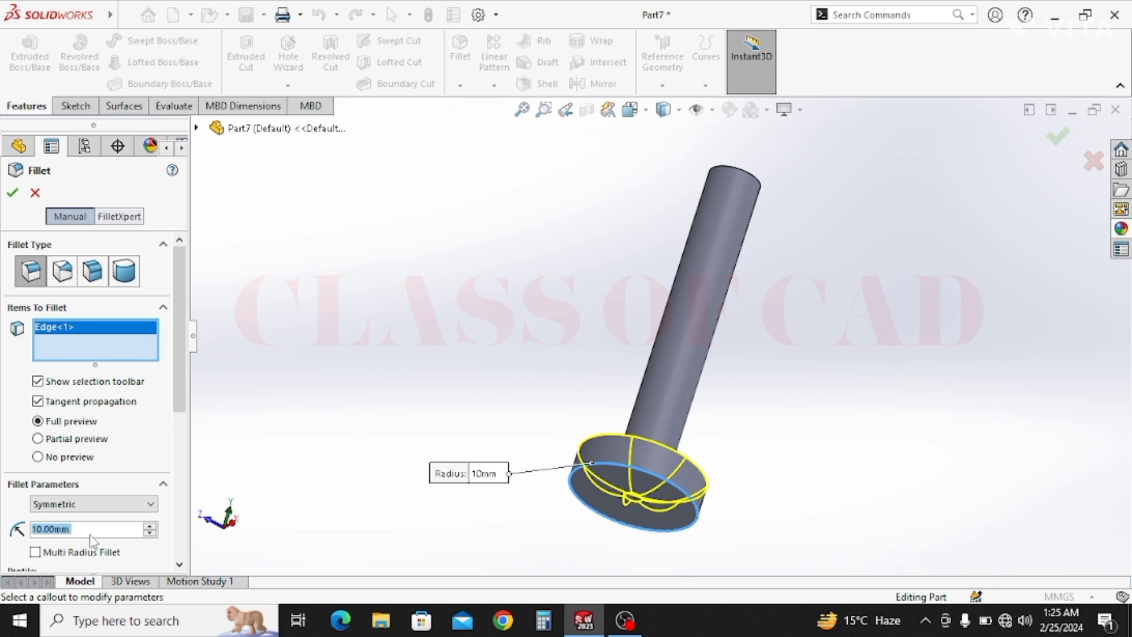
{"action": "type", "text": "2.5"}
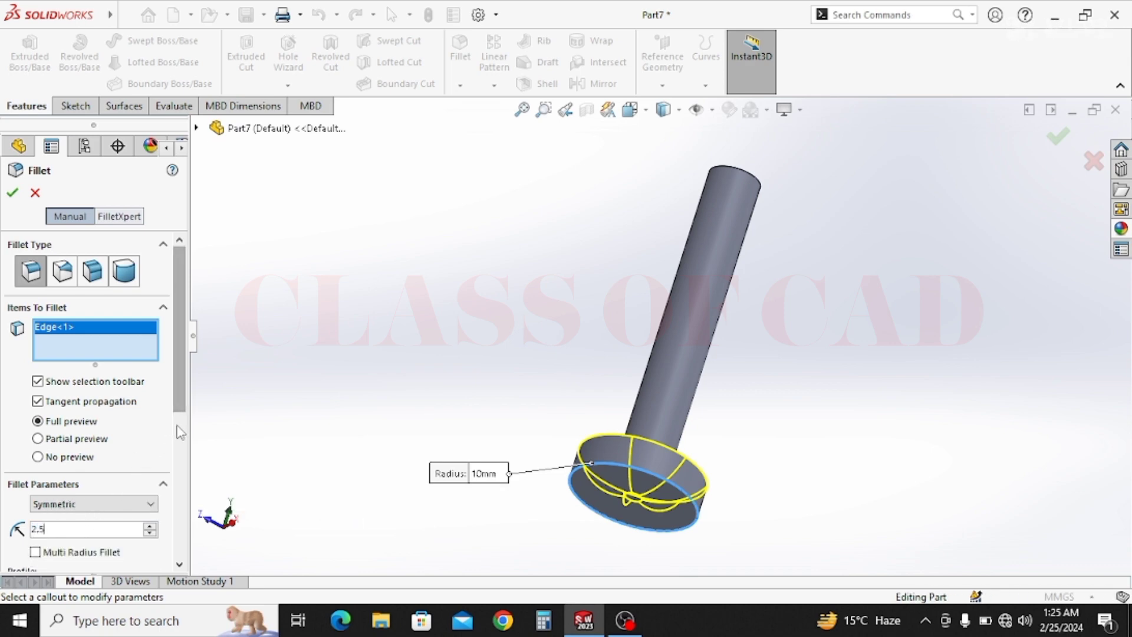
{"action": "left_click_drag", "start_coordinate": [178, 405], "coordinate": [184, 453]}
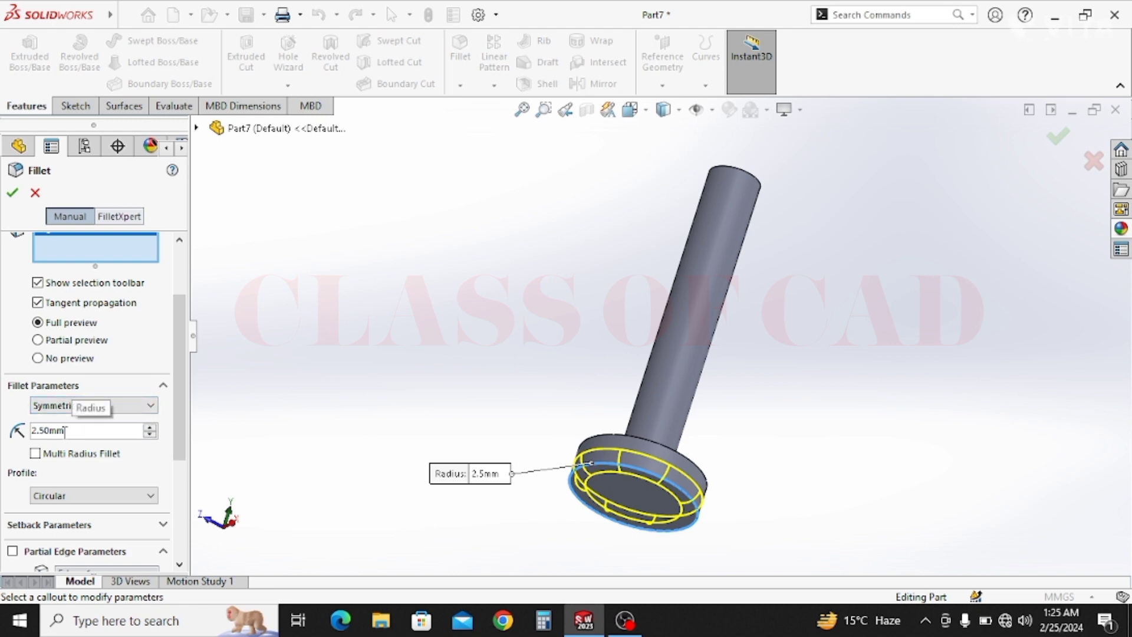
{"action": "left_click", "coordinate": [12, 194]}
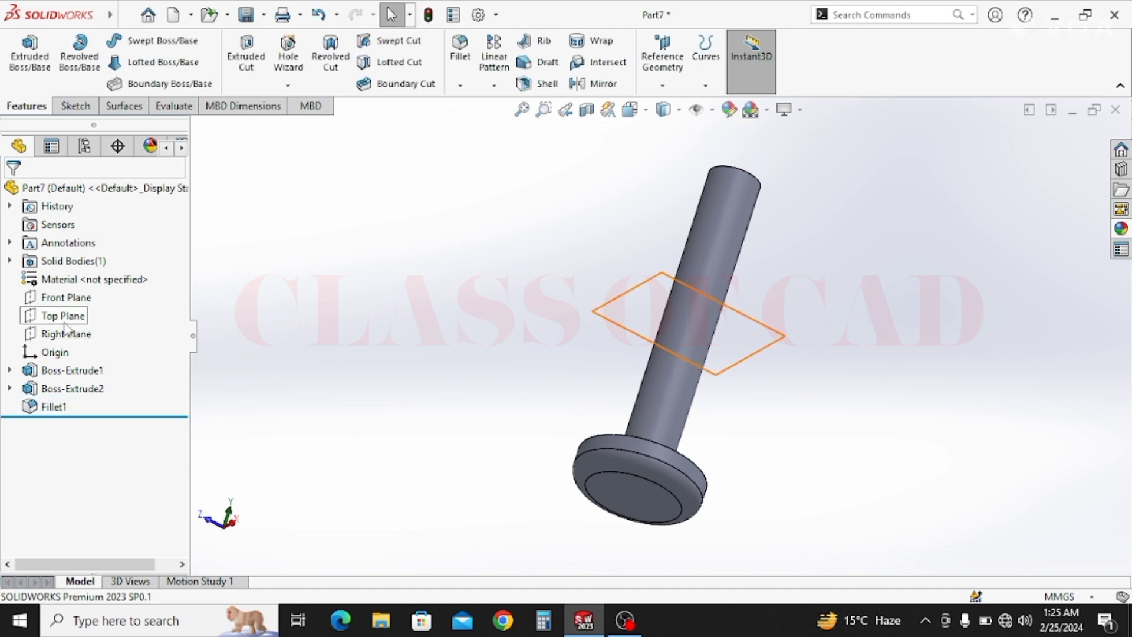
- Sketch a circle about 6 mm in diameter on the Front Plane, centred on the pin's axis just below the head's bottom face
{"action": "left_click", "coordinate": [66, 297]}
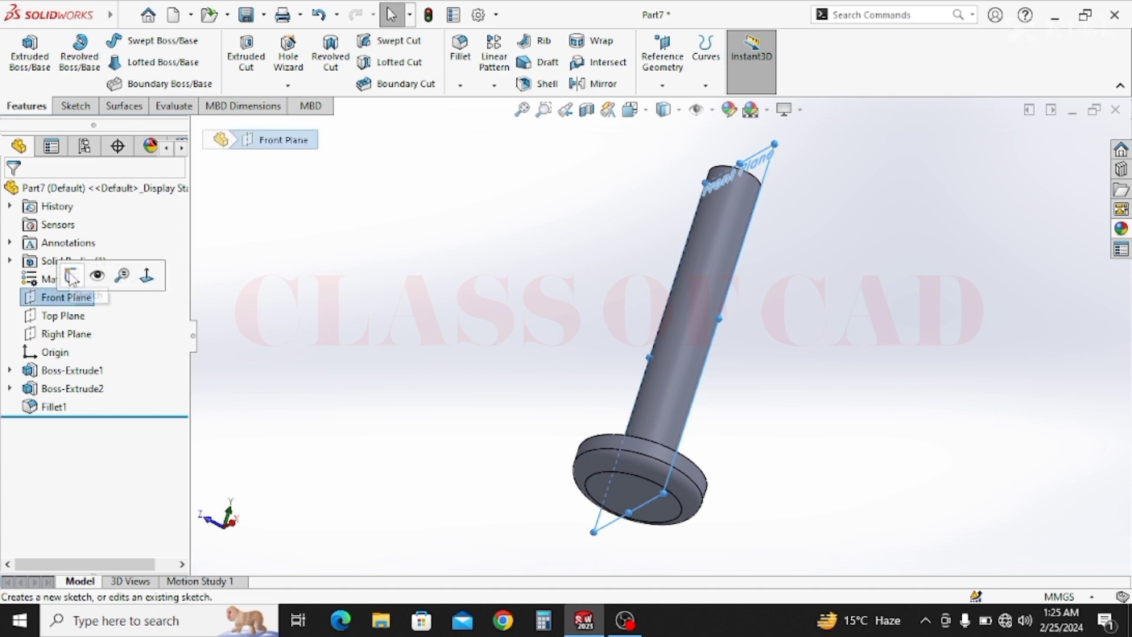
{"action": "left_click", "coordinate": [72, 277]}
{"action": "middle_click_drag", "start_coordinate": [441, 217], "coordinate": [323, 157], "text": "ctrl"}
{"action": "left_click", "coordinate": [141, 40]}
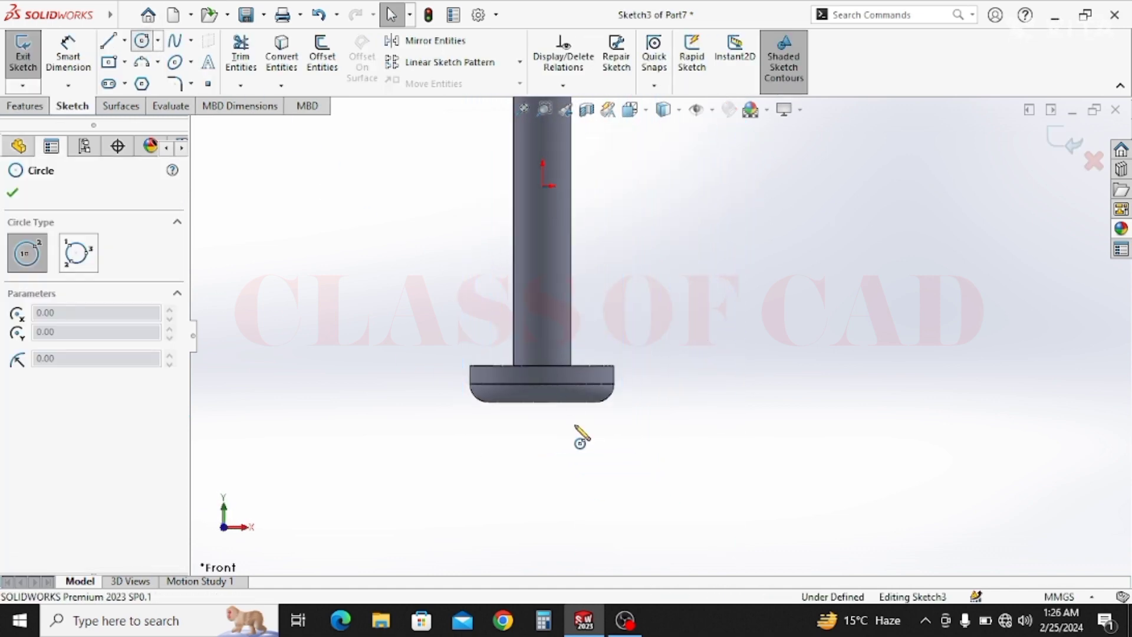
{"action": "left_click", "coordinate": [543, 408]}
{"action": "left_click", "coordinate": [541, 429]}
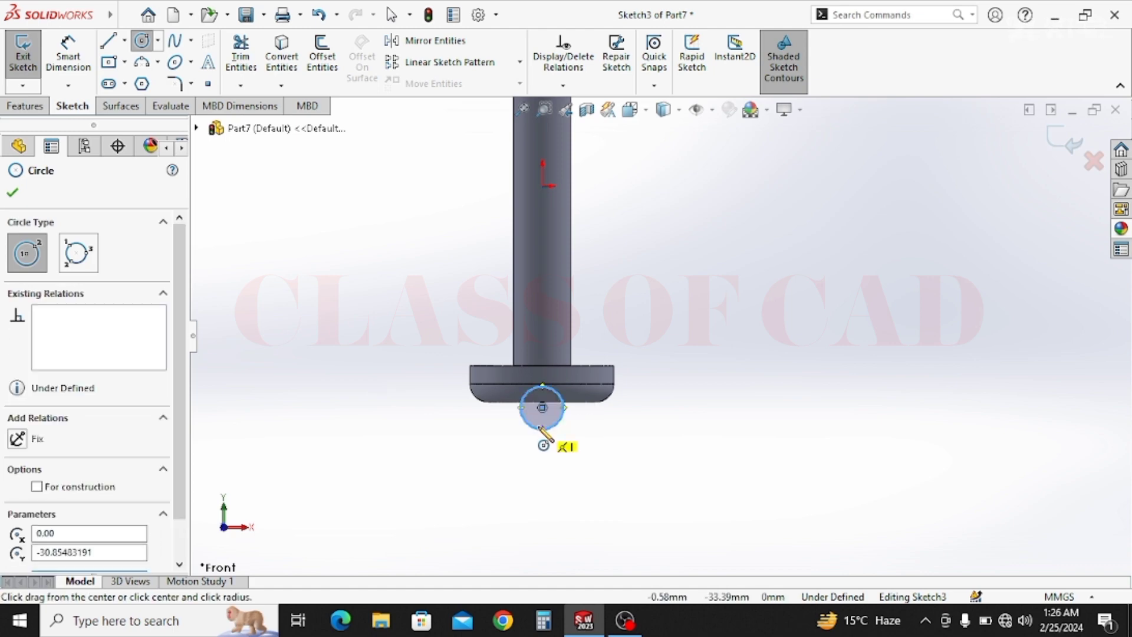
- Dimension the diameter of the circle below the head to 9 mm
{"action": "left_click", "coordinate": [68, 56]}
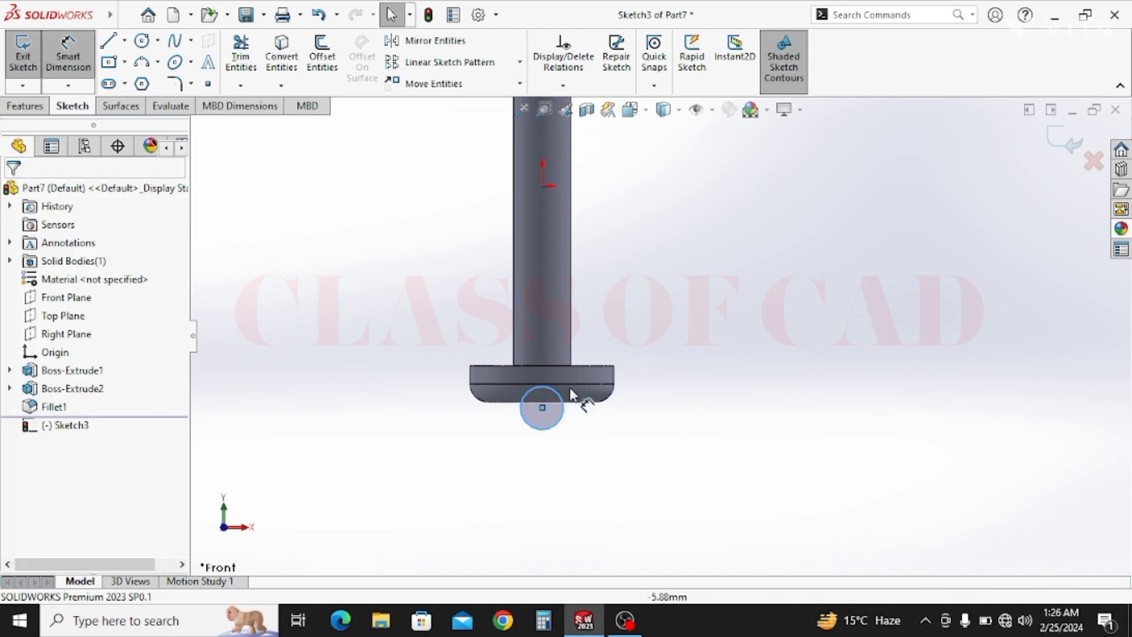
{"action": "left_click", "coordinate": [568, 434]}
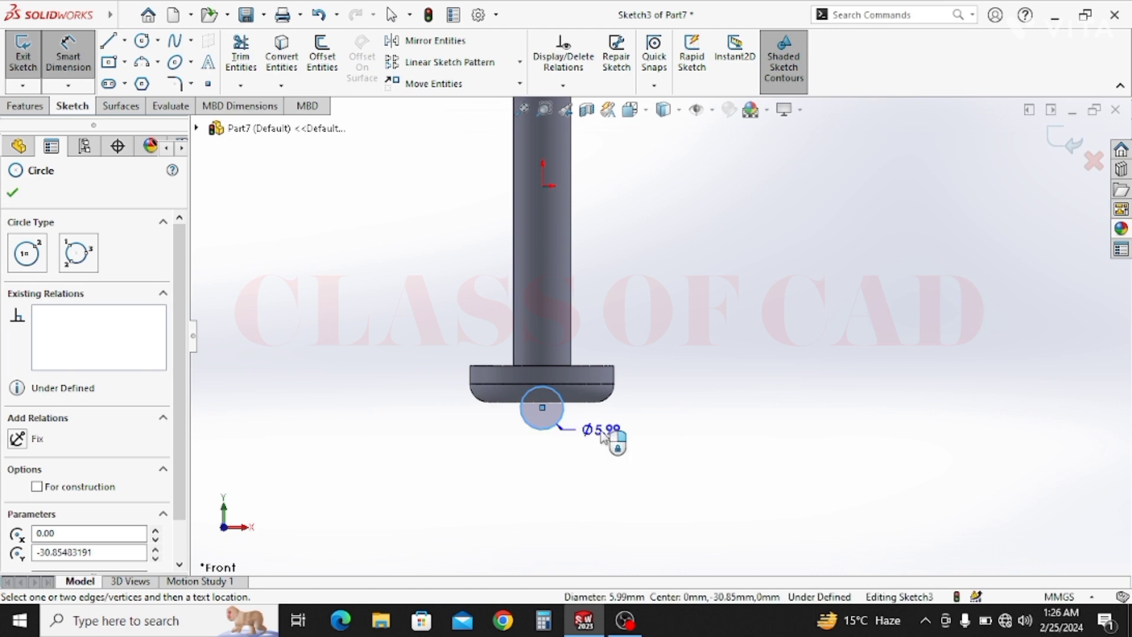
{"action": "left_click", "coordinate": [602, 433]}
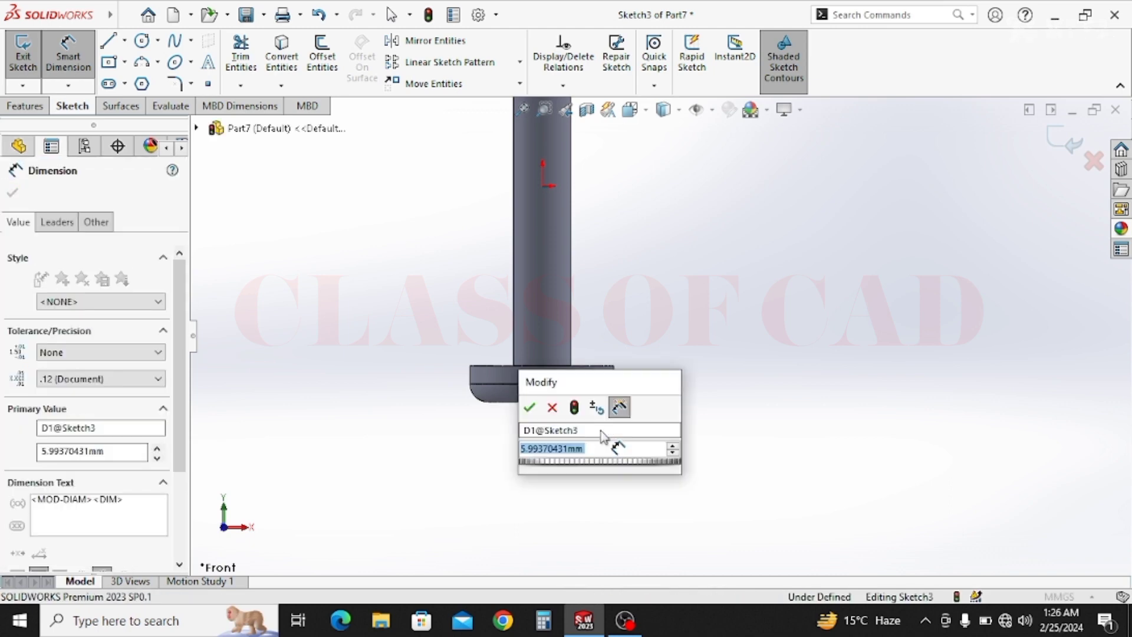
{"action": "type", "text": "9"}
{"action": "key", "text": "Return"}
{"action": "scroll", "coordinate": [580, 424], "scroll_direction": "down", "scroll_amount": 1}
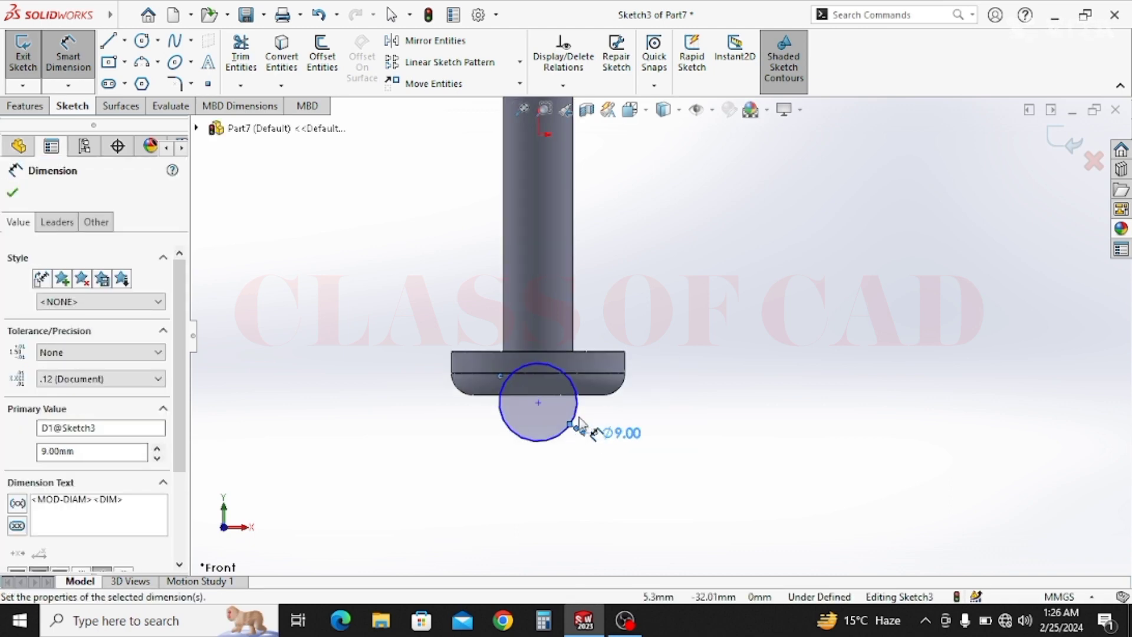
{"action": "key", "text": "Escape"}
- Add a Vertical relation between the 9 mm circle's centre and the origin
{"action": "left_click", "coordinate": [538, 403]}
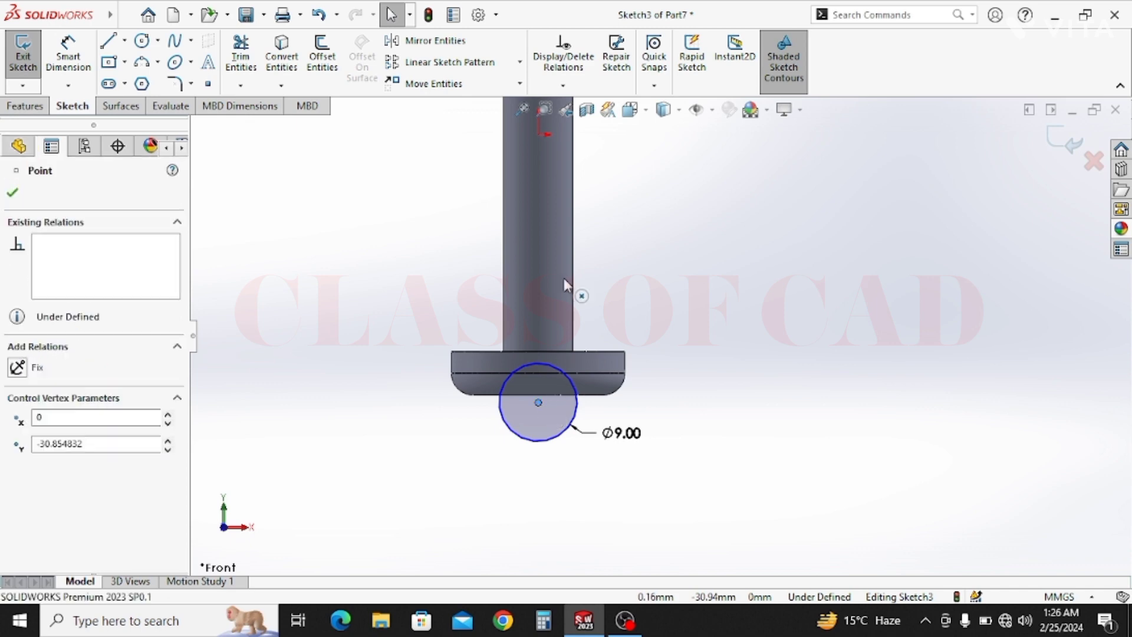
{"action": "left_click", "coordinate": [539, 135], "text": "ctrl"}
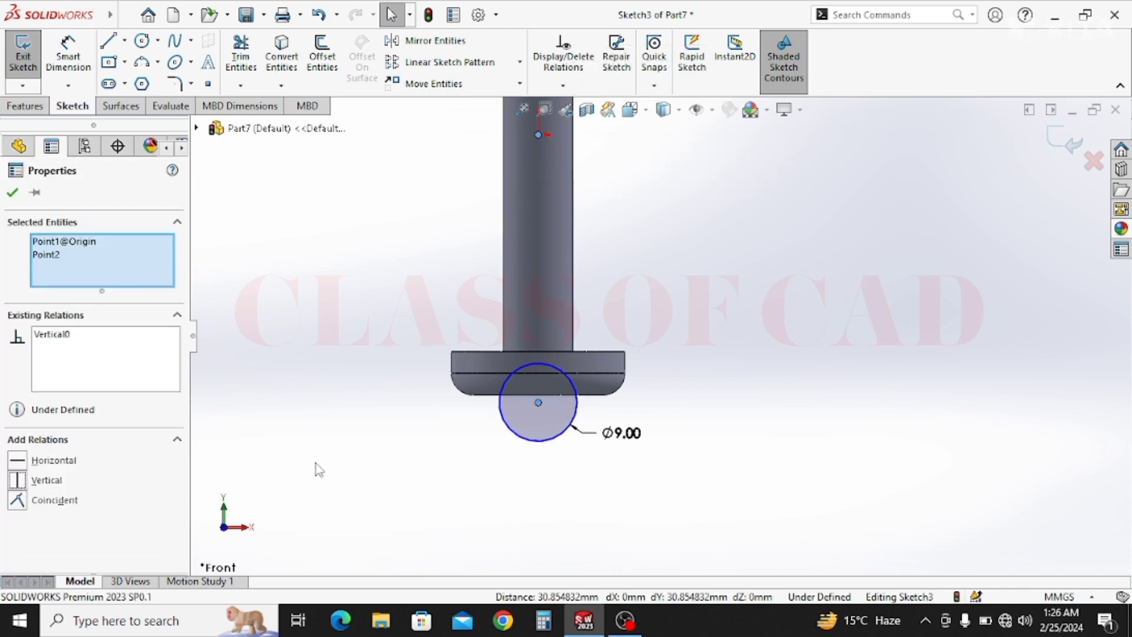
{"action": "left_click", "coordinate": [12, 192]}
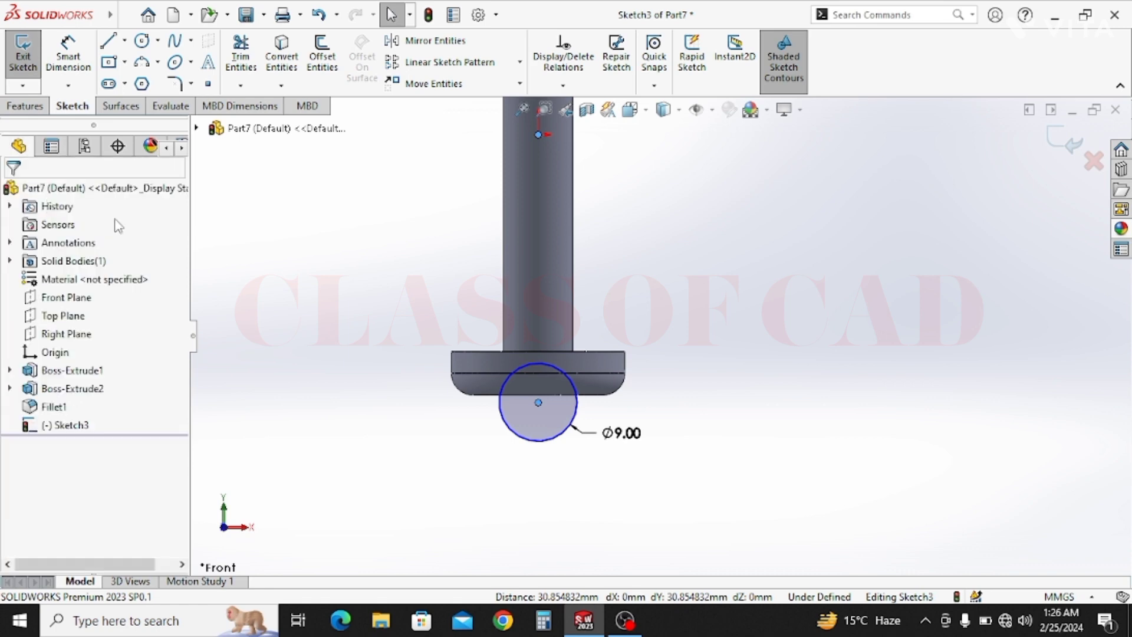
- Add a Midpoint relation between the 9 mm circle's centre and the head's bottom edge
{"action": "left_click", "coordinate": [68, 55]}
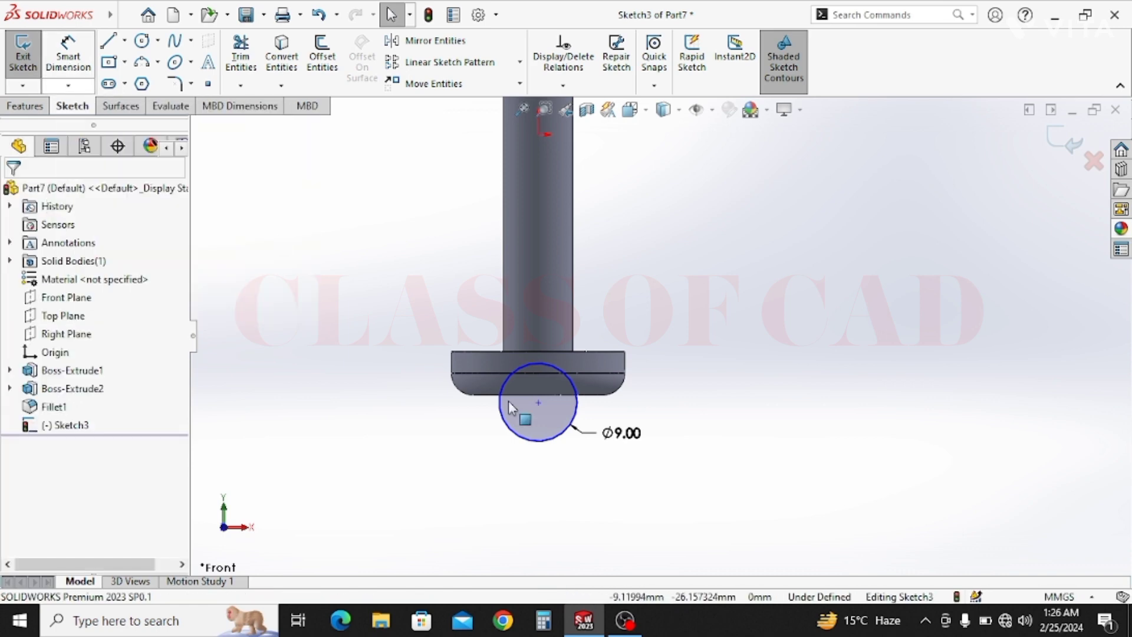
{"action": "left_click", "coordinate": [586, 398]}
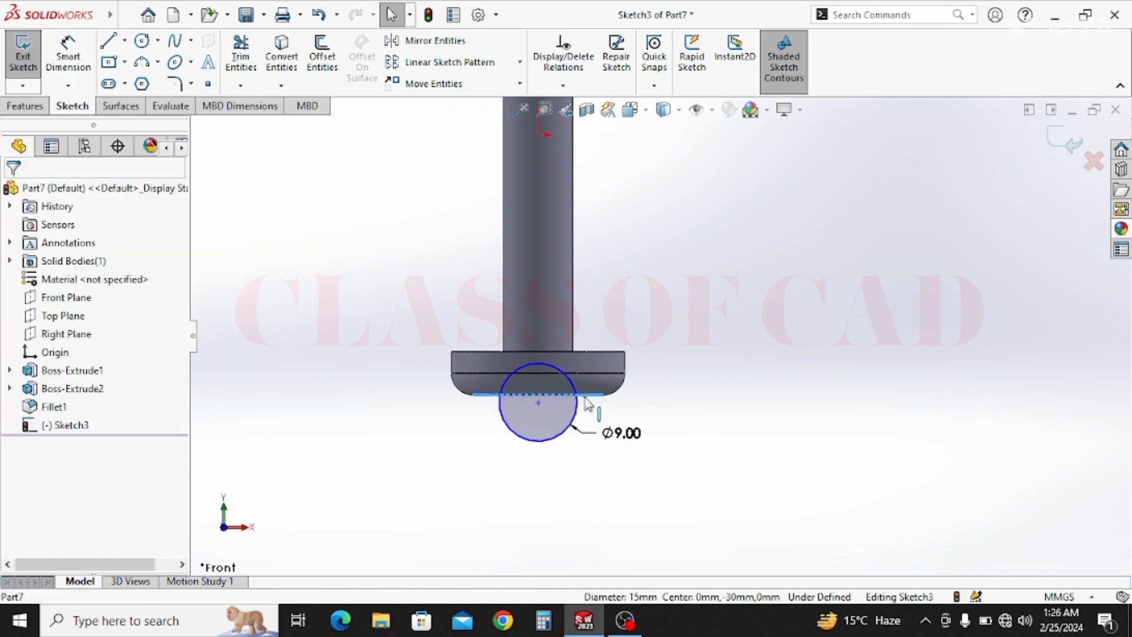
{"action": "left_click", "coordinate": [539, 404], "text": "ctrl"}
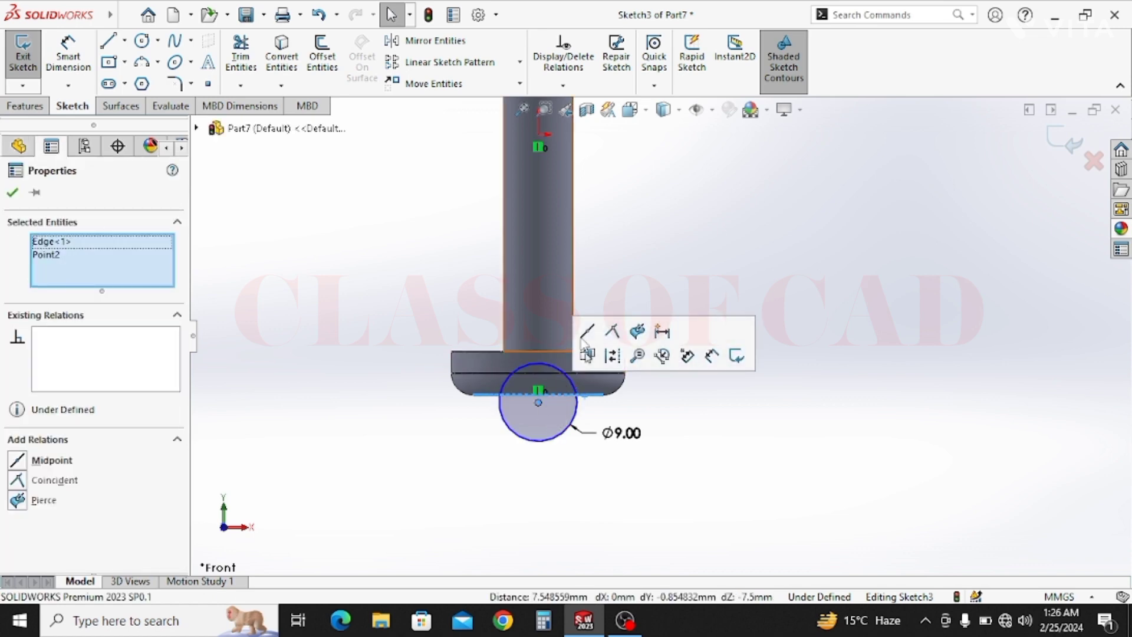
{"action": "left_click", "coordinate": [587, 331]}
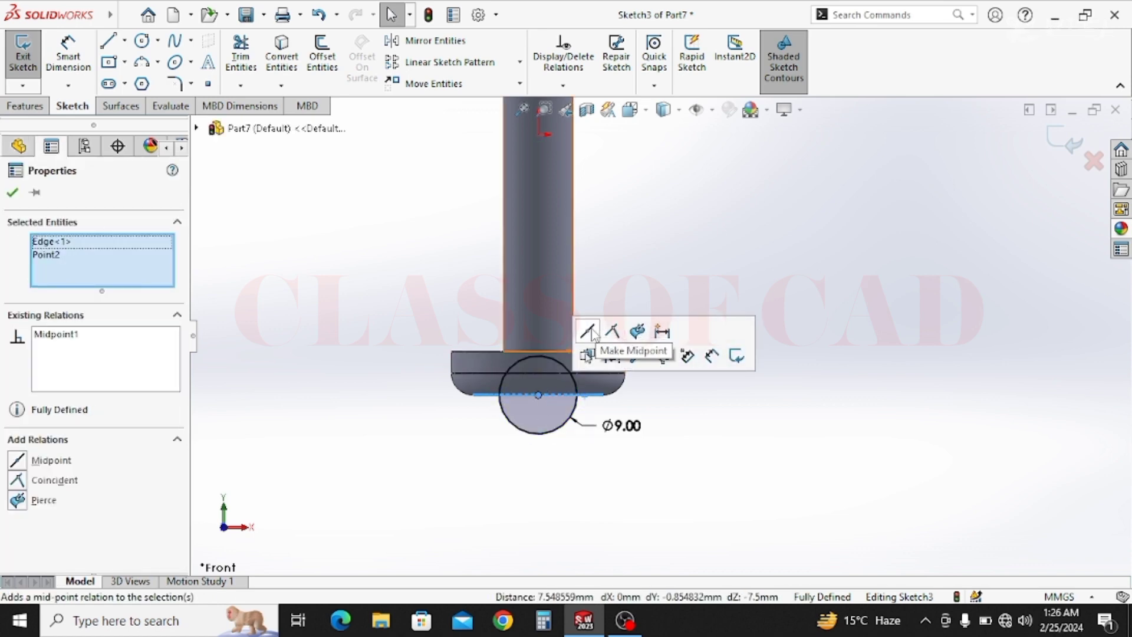
{"action": "left_click", "coordinate": [411, 235]}
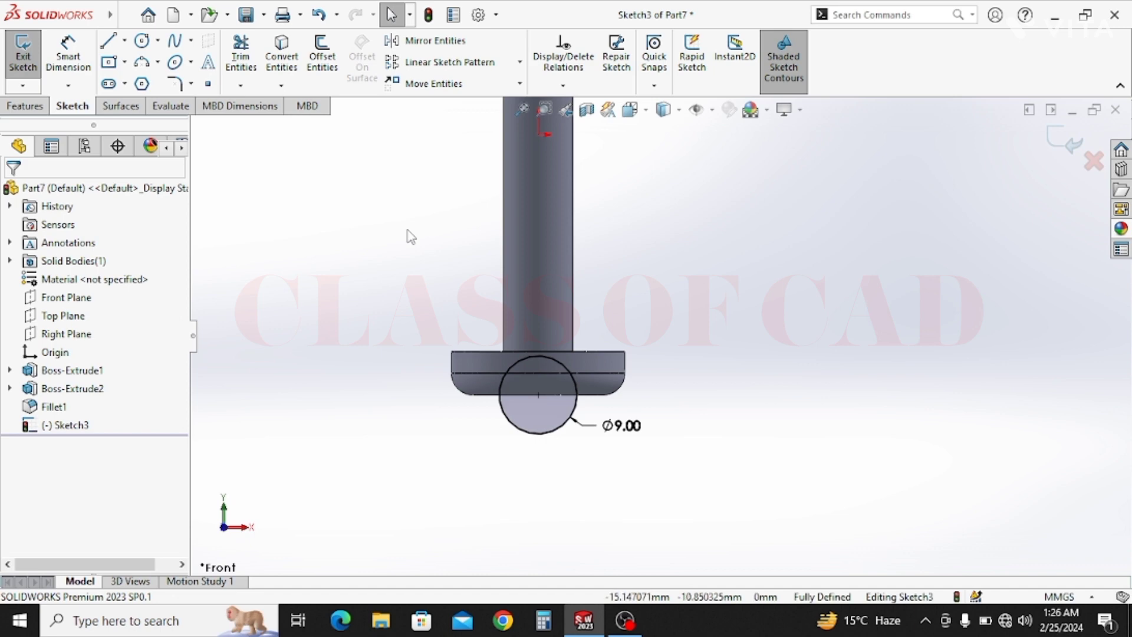
- Convert the head's bottom edge into the sketch and trim it with the 9 mm circle to a closed lower half-circle
{"action": "left_click", "coordinate": [484, 400]}
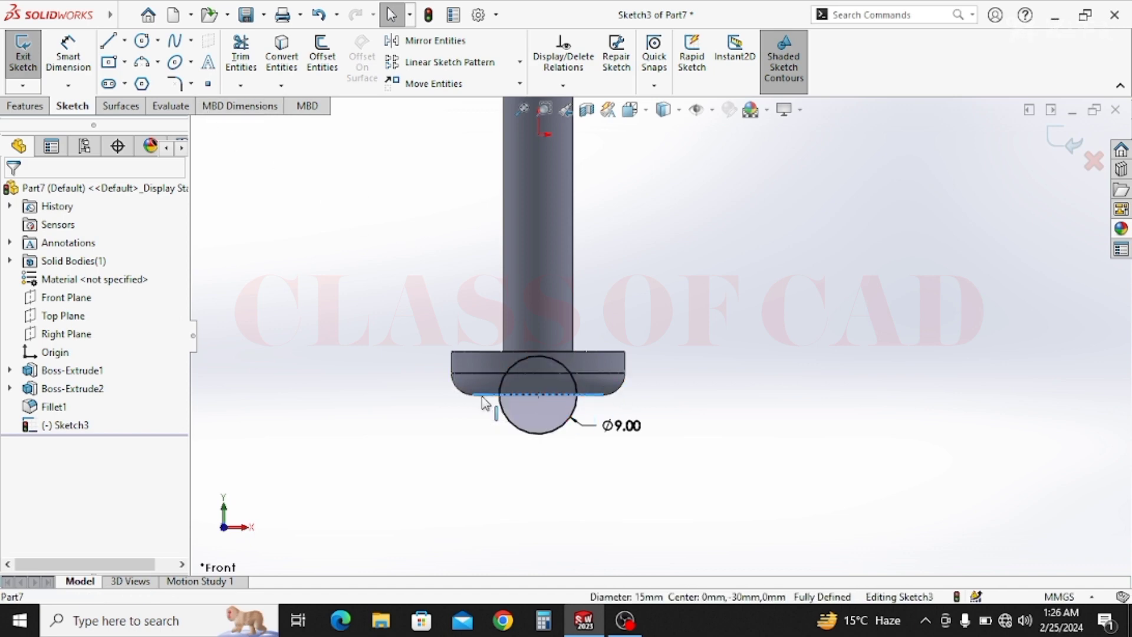
{"action": "left_click", "coordinate": [281, 70]}
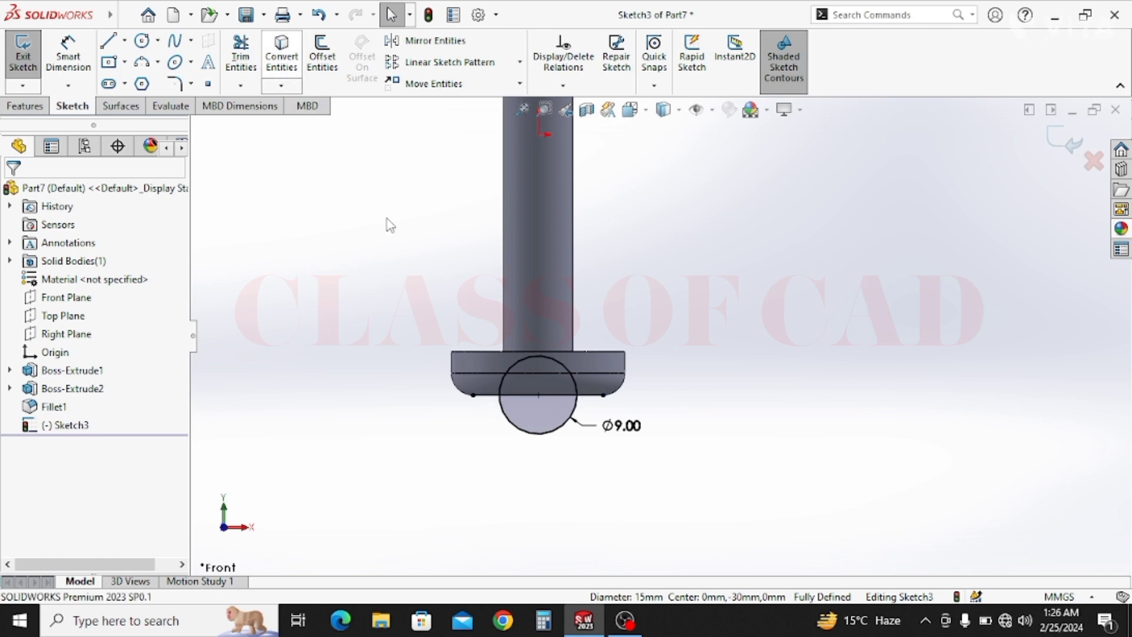
{"action": "left_click", "coordinate": [240, 57]}
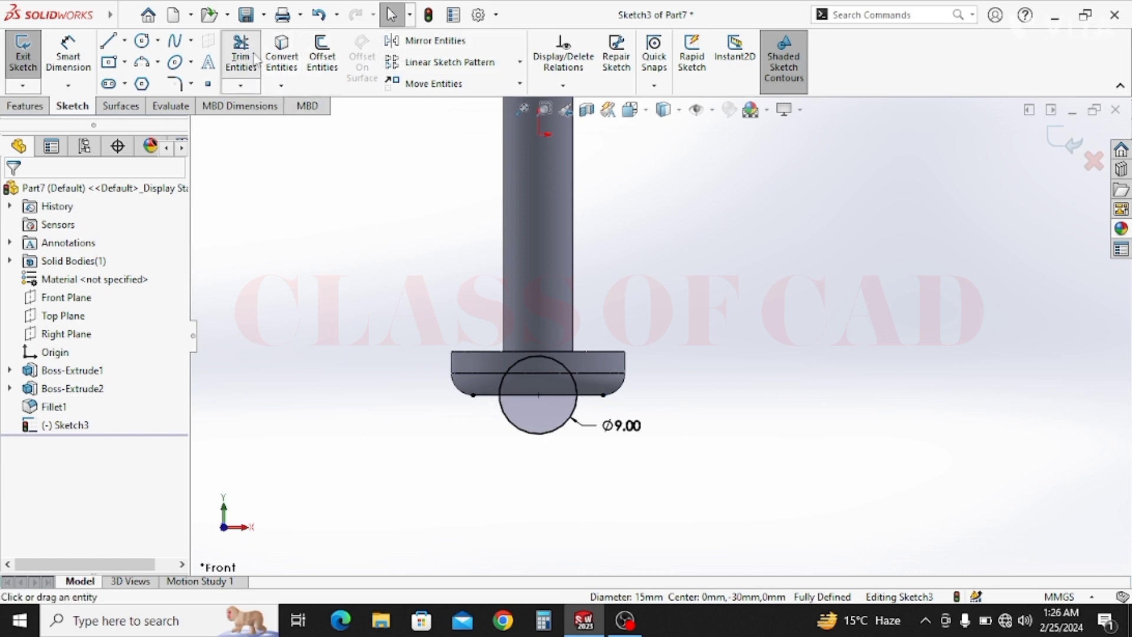
{"action": "left_click", "coordinate": [489, 396]}
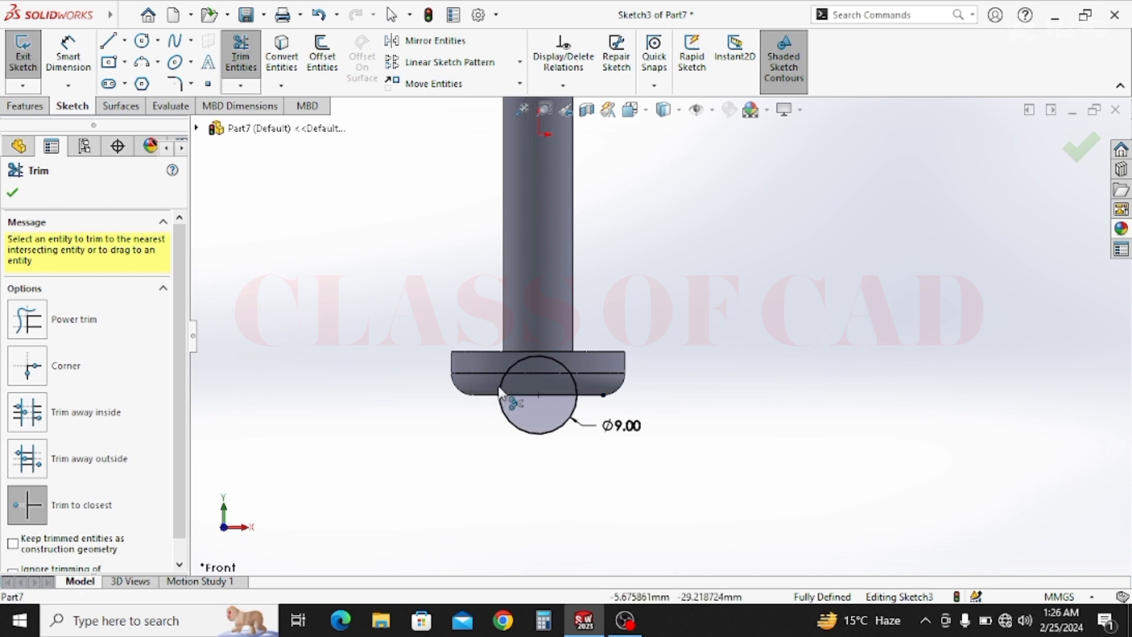
{"action": "left_click", "coordinate": [508, 372]}
{"action": "left_click", "coordinate": [588, 395]}
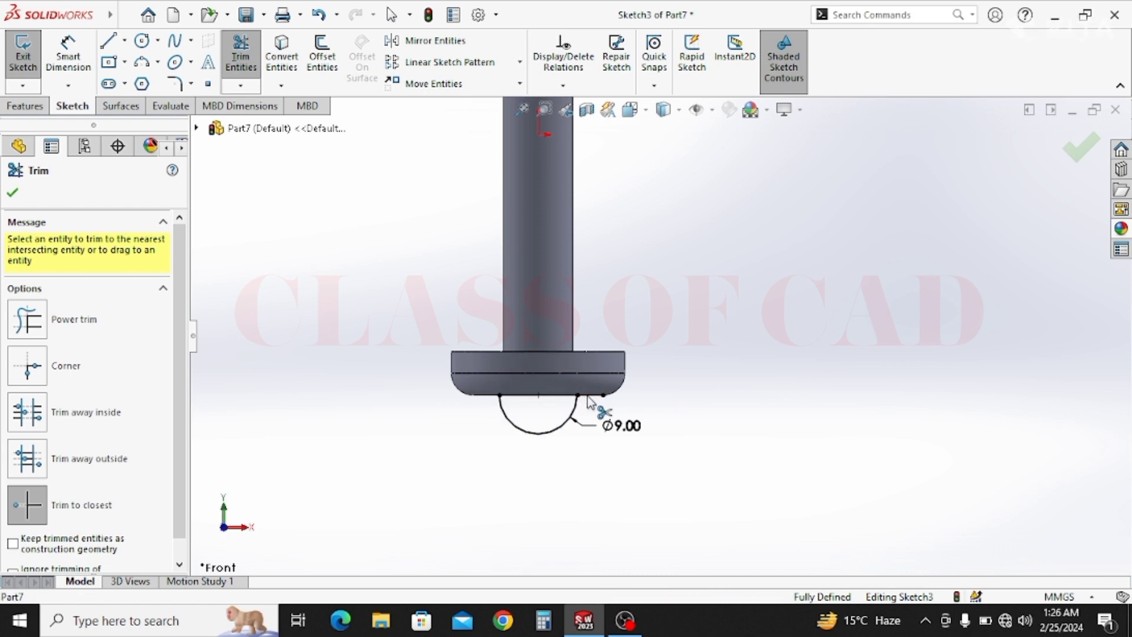
- Extrude the half-circle profile below the head 10 mm as a Blind boss
{"action": "left_click", "coordinate": [24, 105]}
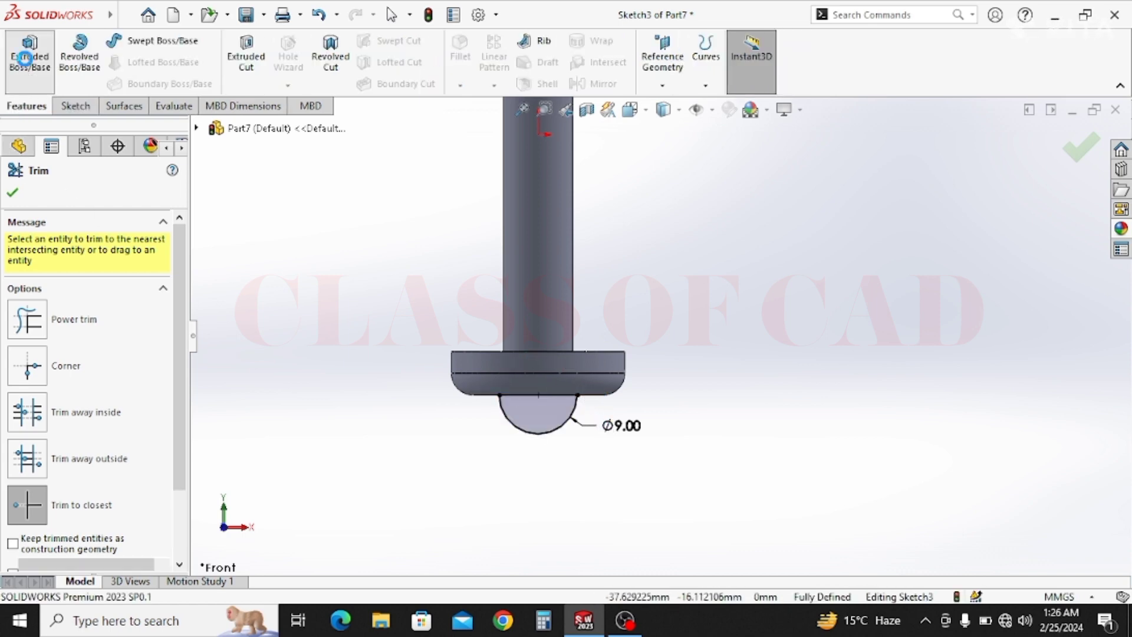
{"action": "left_click", "coordinate": [23, 58]}
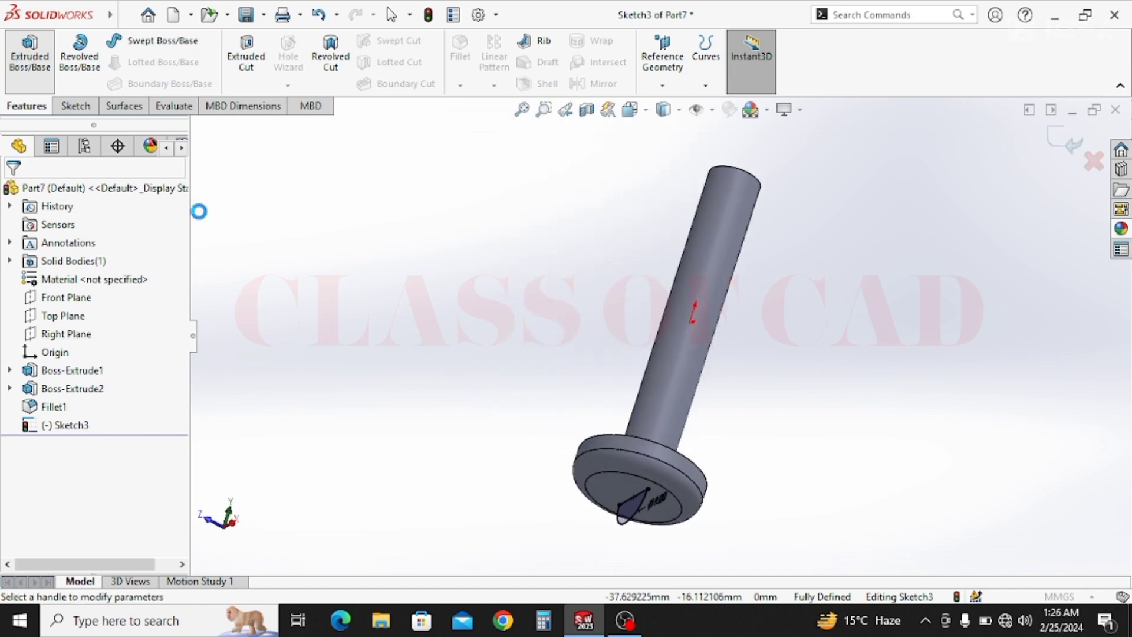
{"action": "type", "text": "10"}
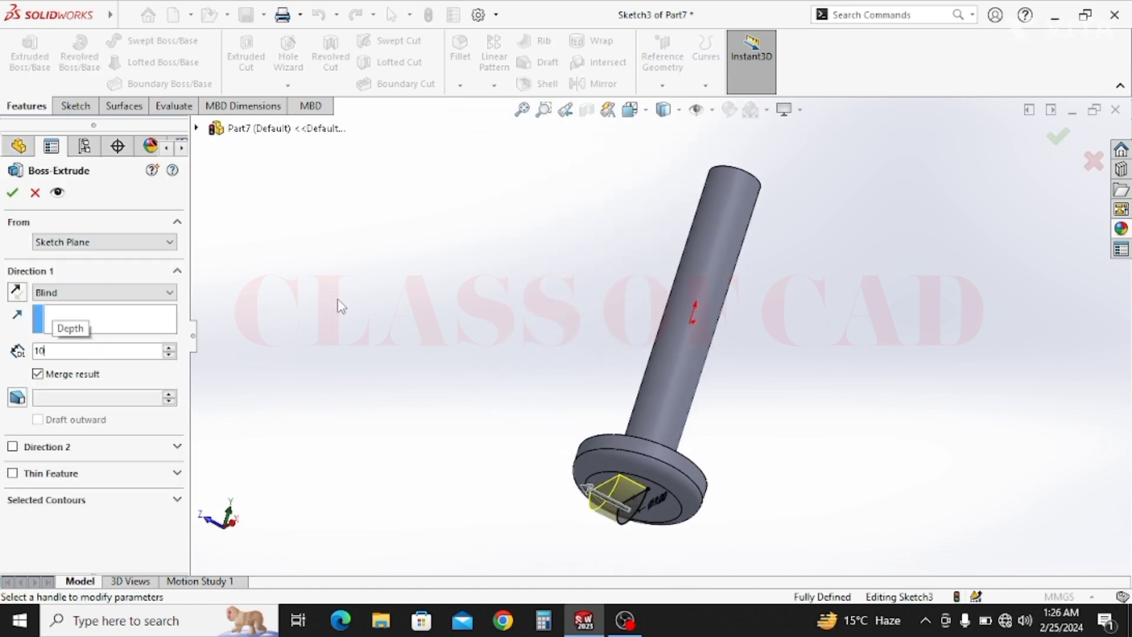
{"action": "key", "text": "Return"}
{"action": "right_click", "coordinate": [339, 303]}
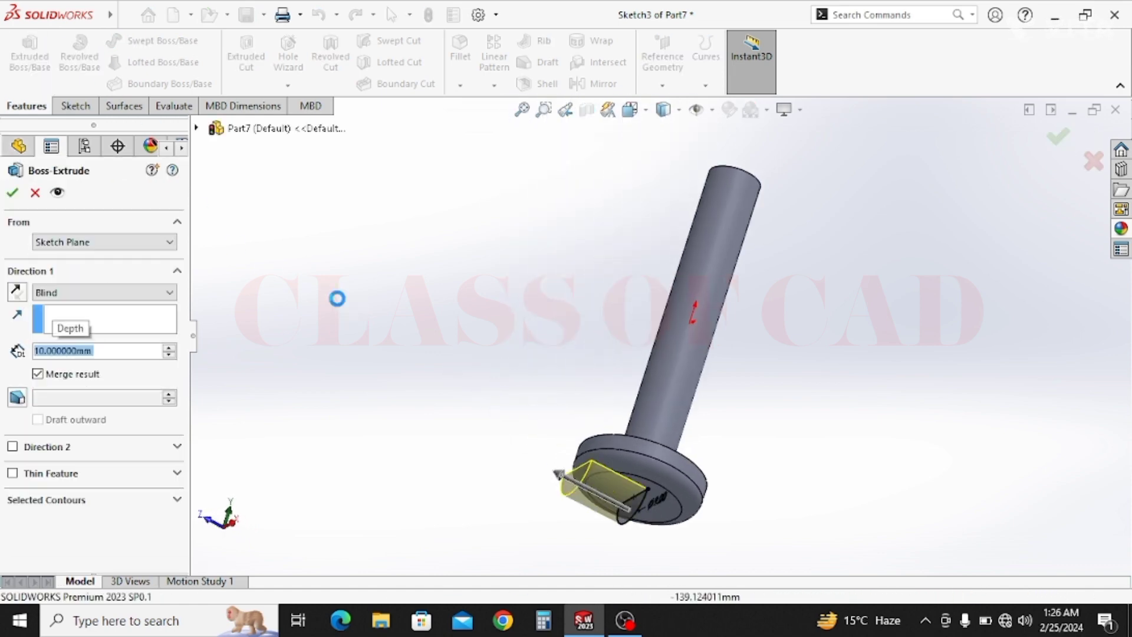
{"action": "key", "text": "Return"}
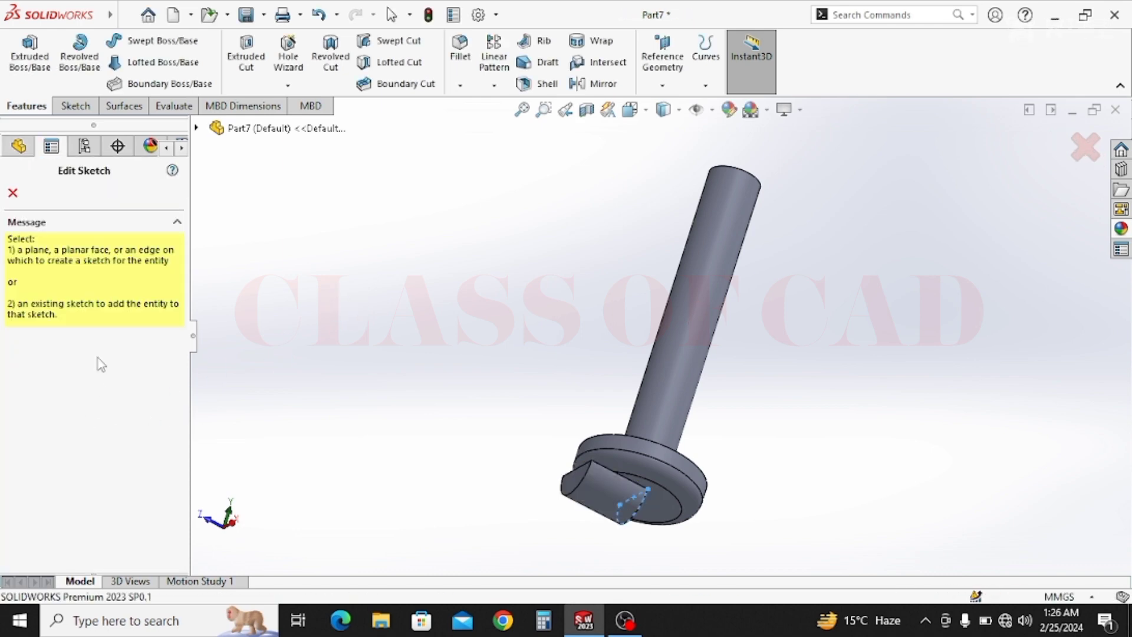
{"action": "key", "text": "Escape"}
- Change the half-round boss's extrusion end condition to Mid Plane
{"action": "left_click", "coordinate": [68, 424]}
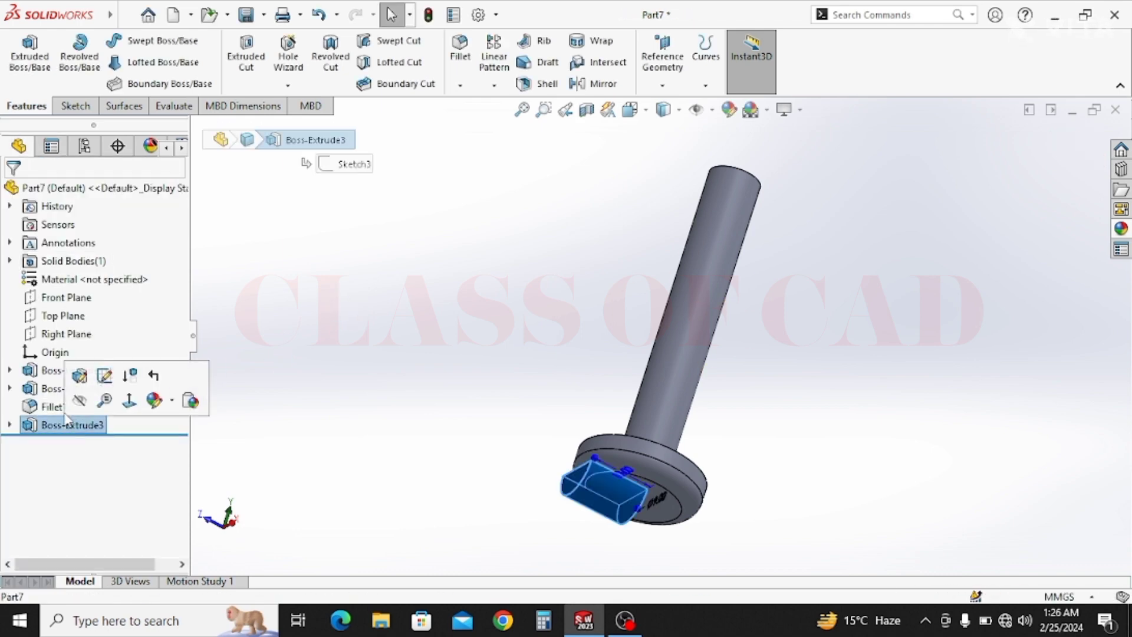
{"action": "left_click", "coordinate": [77, 380]}
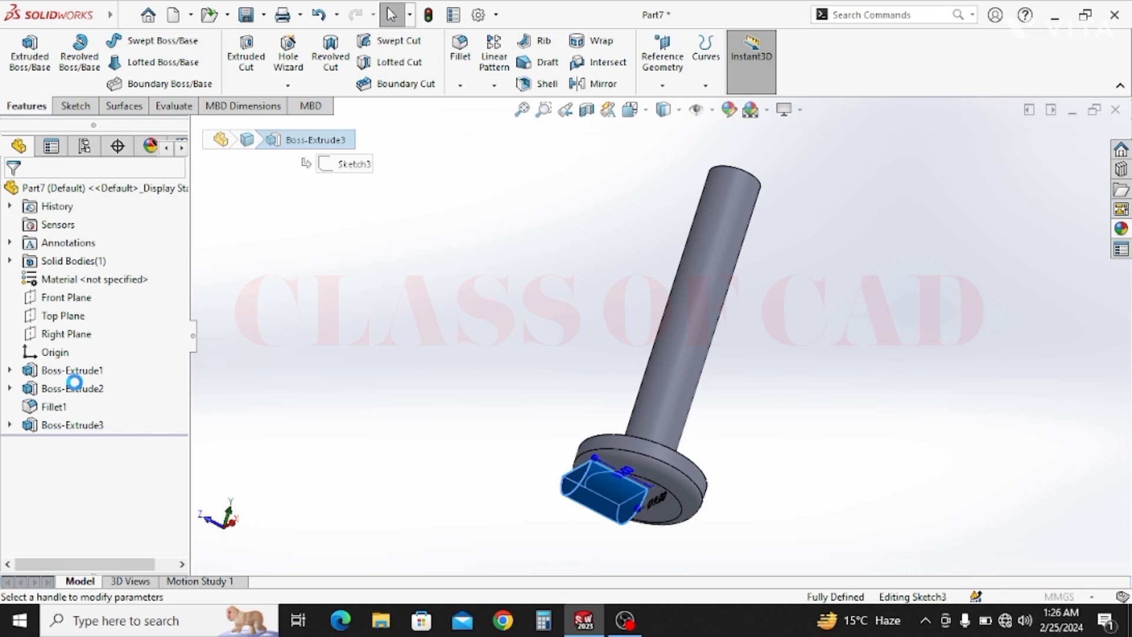
{"action": "left_click", "coordinate": [66, 293]}
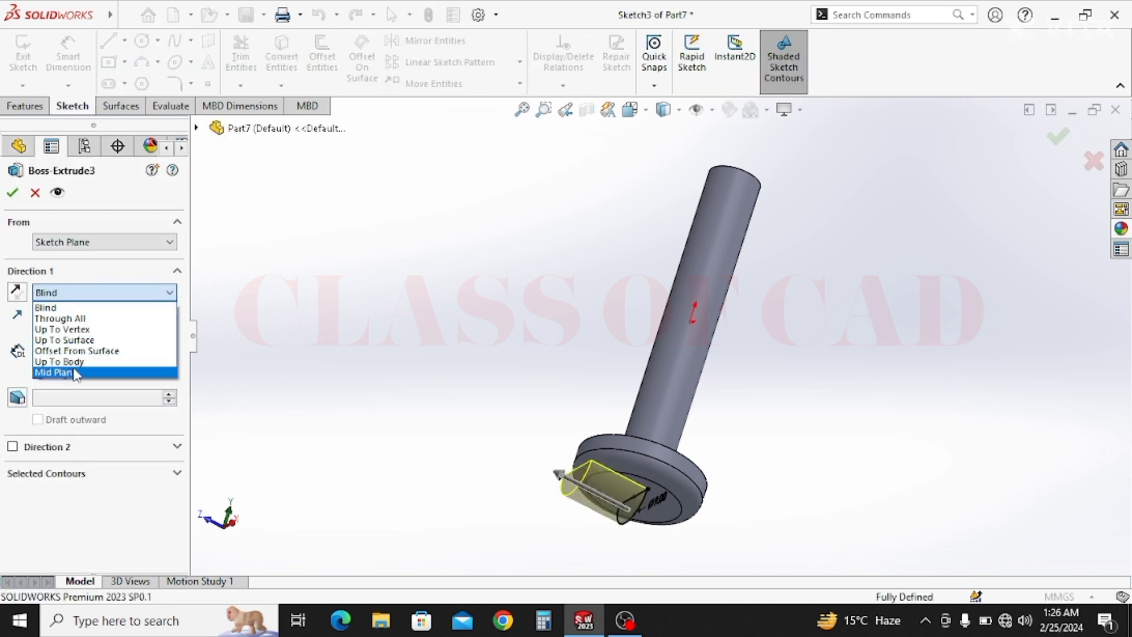
{"action": "left_click", "coordinate": [59, 372]}
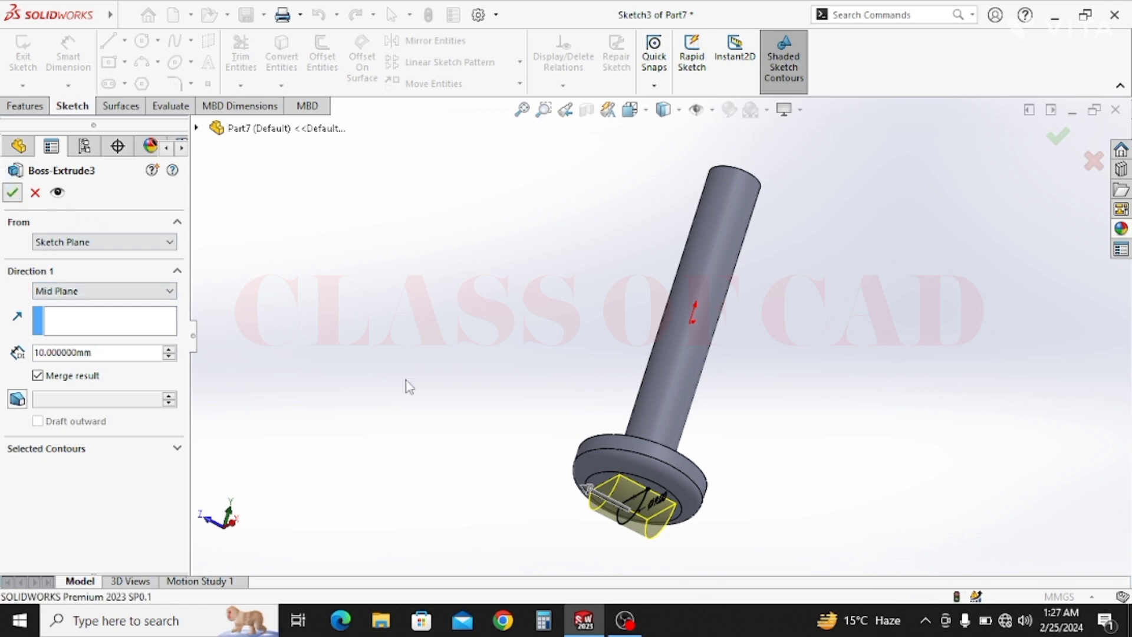
{"action": "key", "text": "Return"}
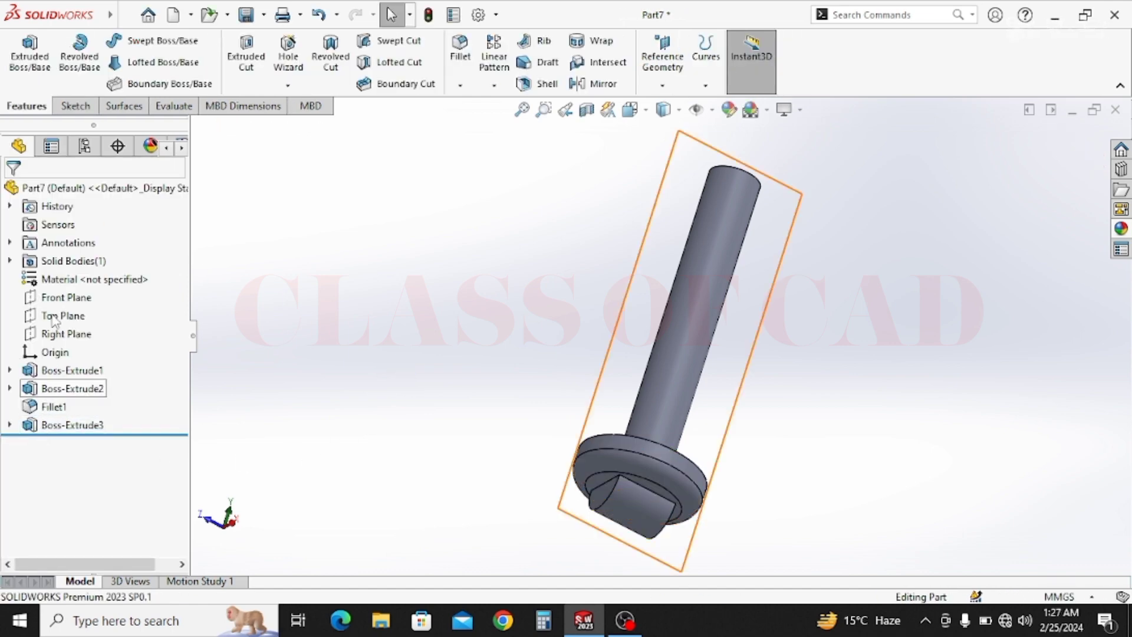
- Apply an orange-brown colour to all the pin's features, from the first boss to the half-round boss
{"action": "left_click", "coordinate": [65, 371]}
{"action": "left_click", "coordinate": [63, 426], "text": "shift"}
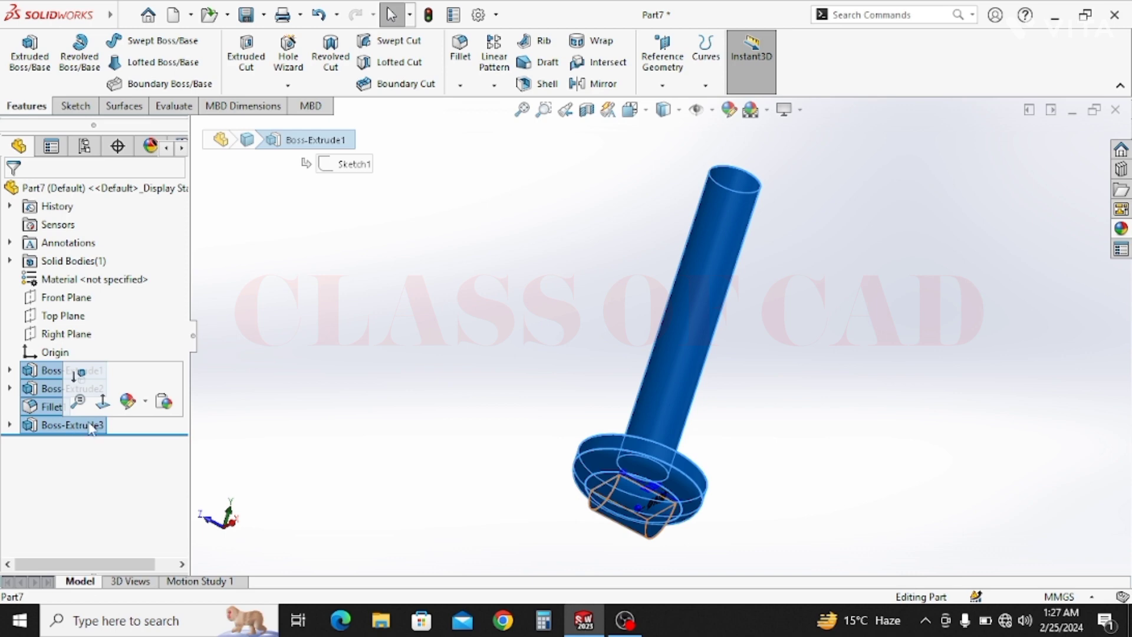
{"action": "left_click", "coordinate": [128, 406]}
{"action": "left_click", "coordinate": [147, 441]}
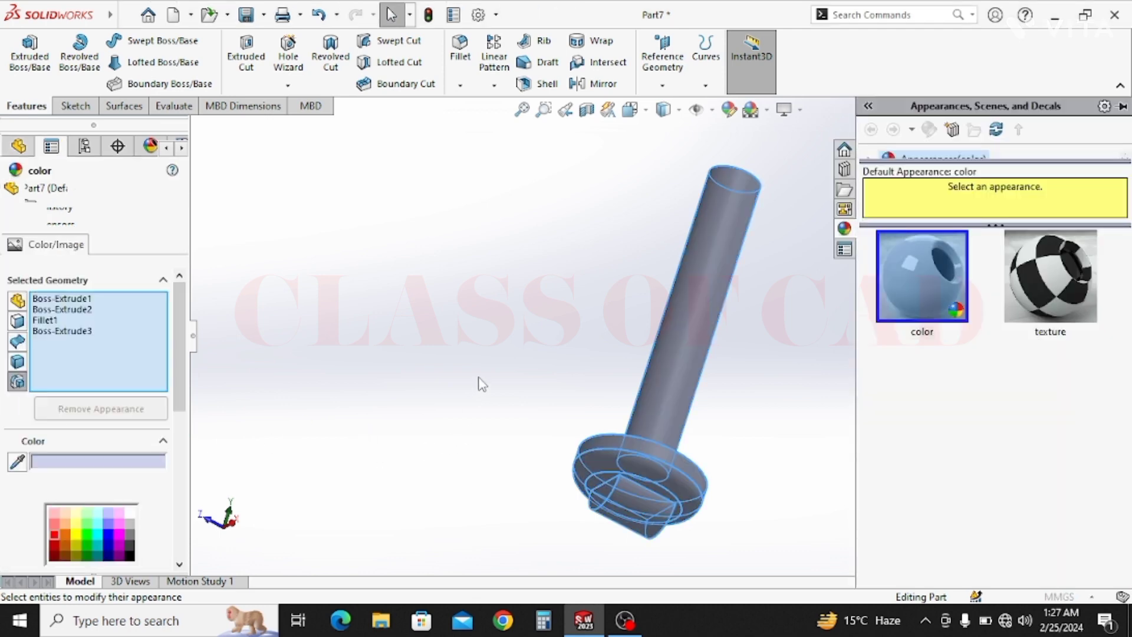
{"action": "left_click", "coordinate": [65, 534]}
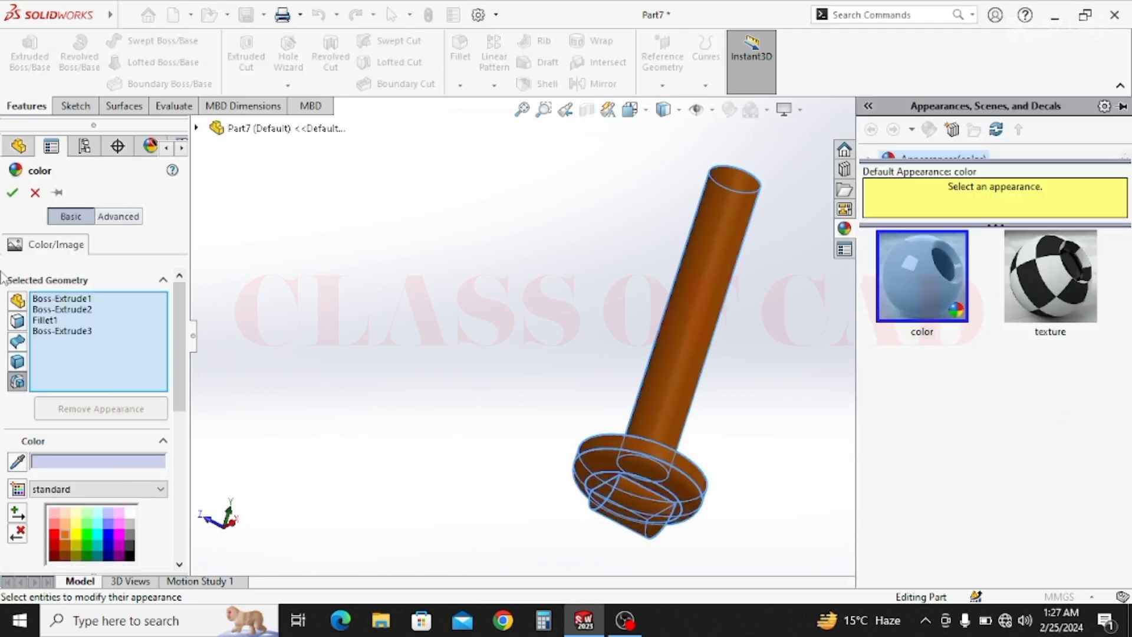
{"action": "key", "text": "Return"}
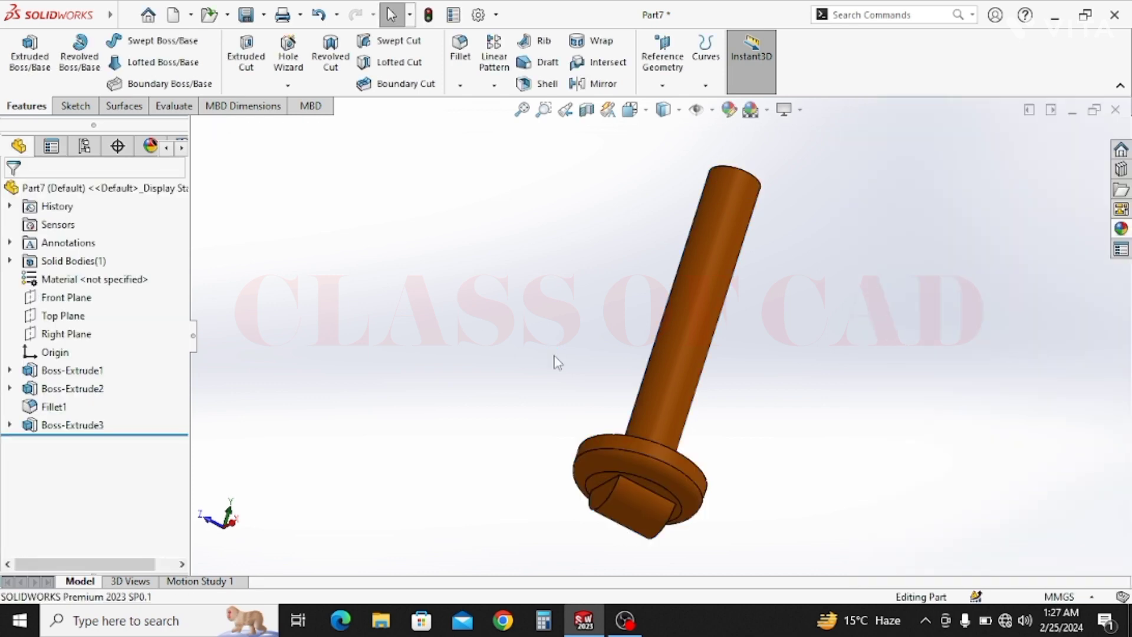
- Save the pin as Part 2 in the Tutorial folder and close it
{"action": "key", "text": "ctrl+s"}
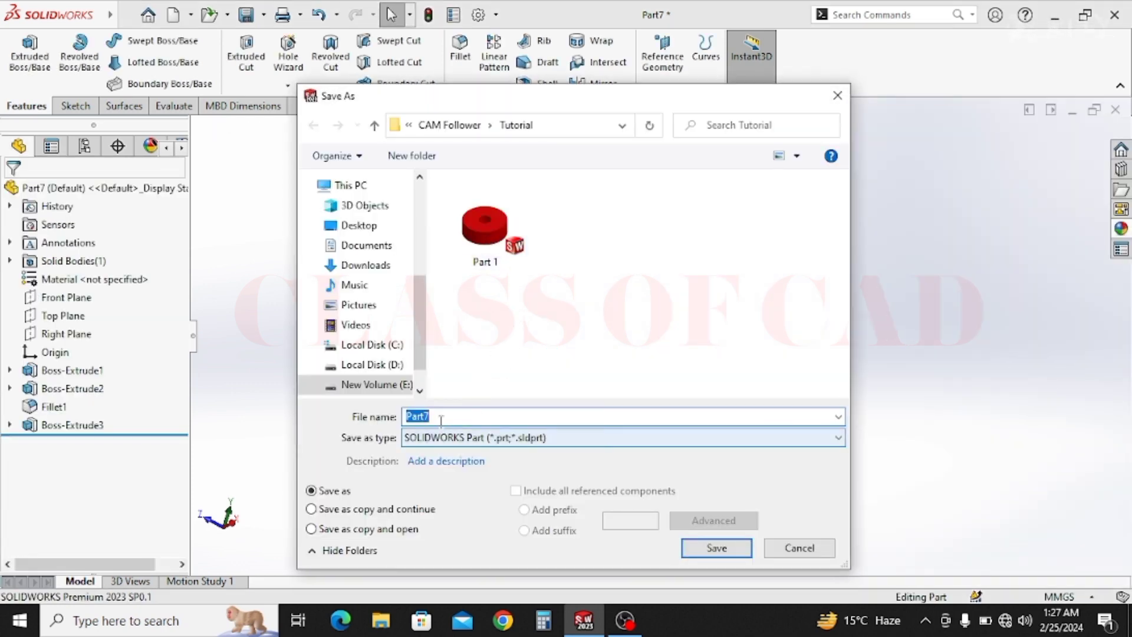
{"action": "key", "text": "BackSpace"}
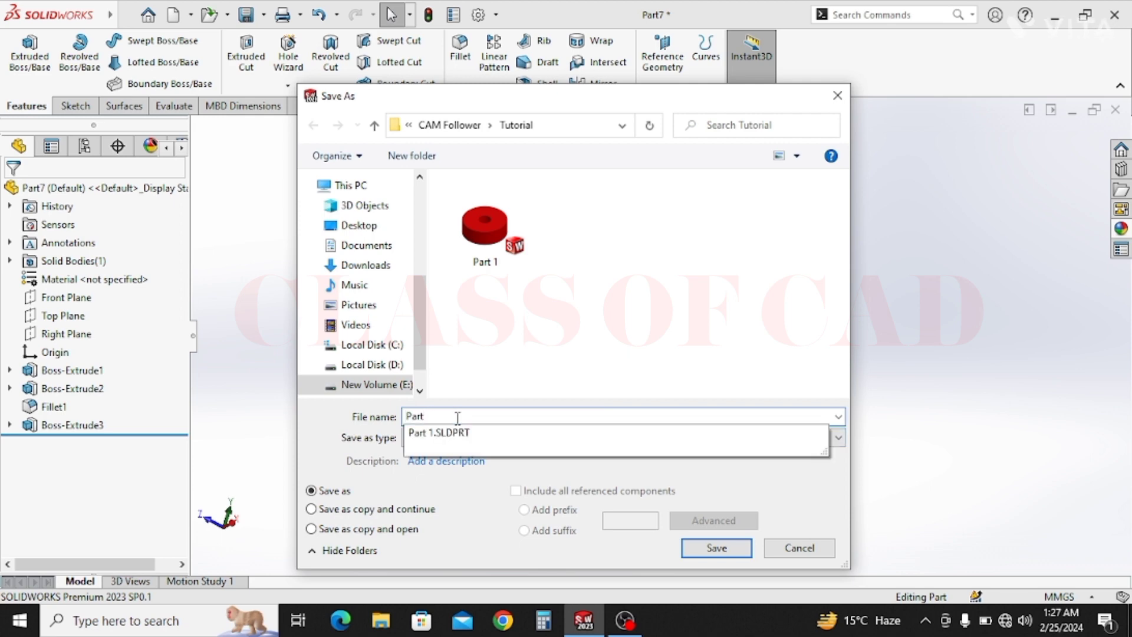
{"action": "type", "text": "2"}
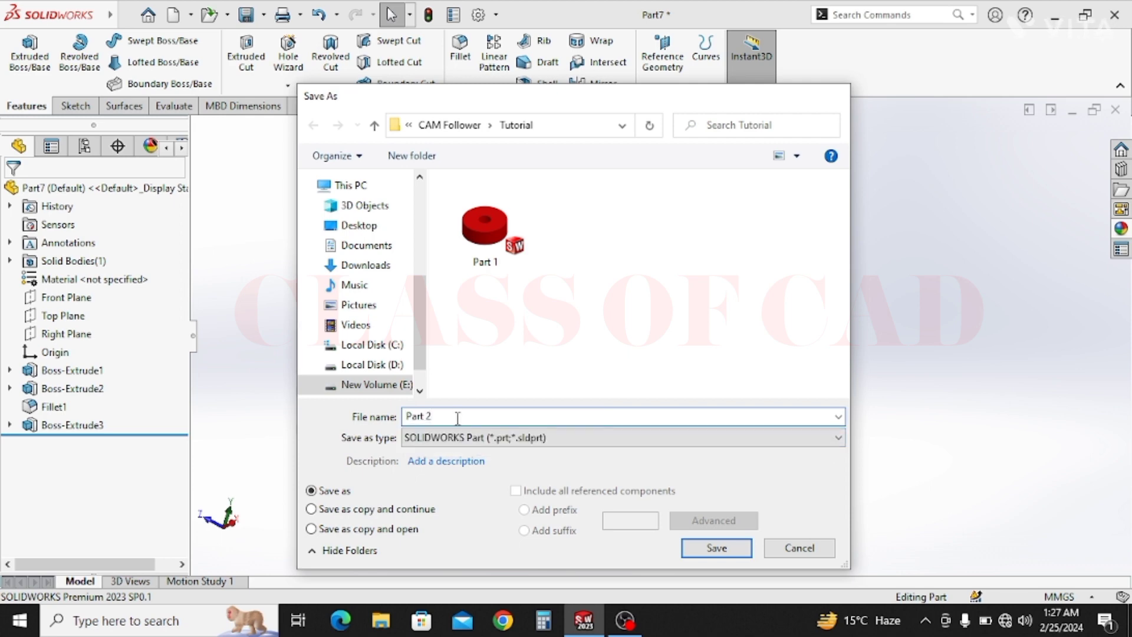
{"action": "key", "text": "Return"}
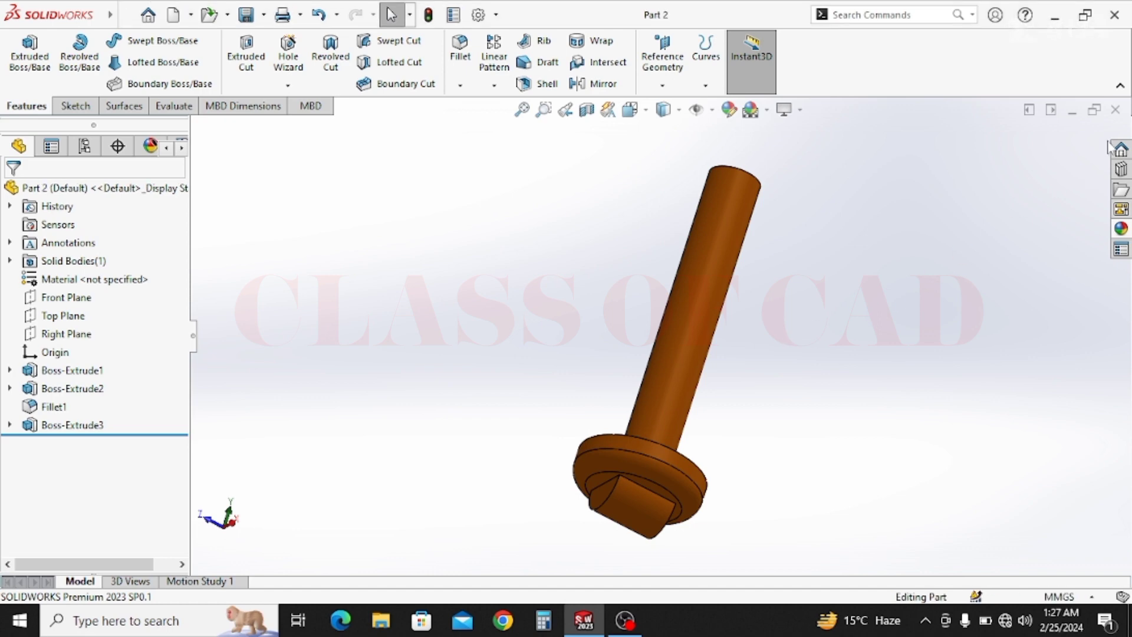
{"action": "key", "text": "ctrl+w"}
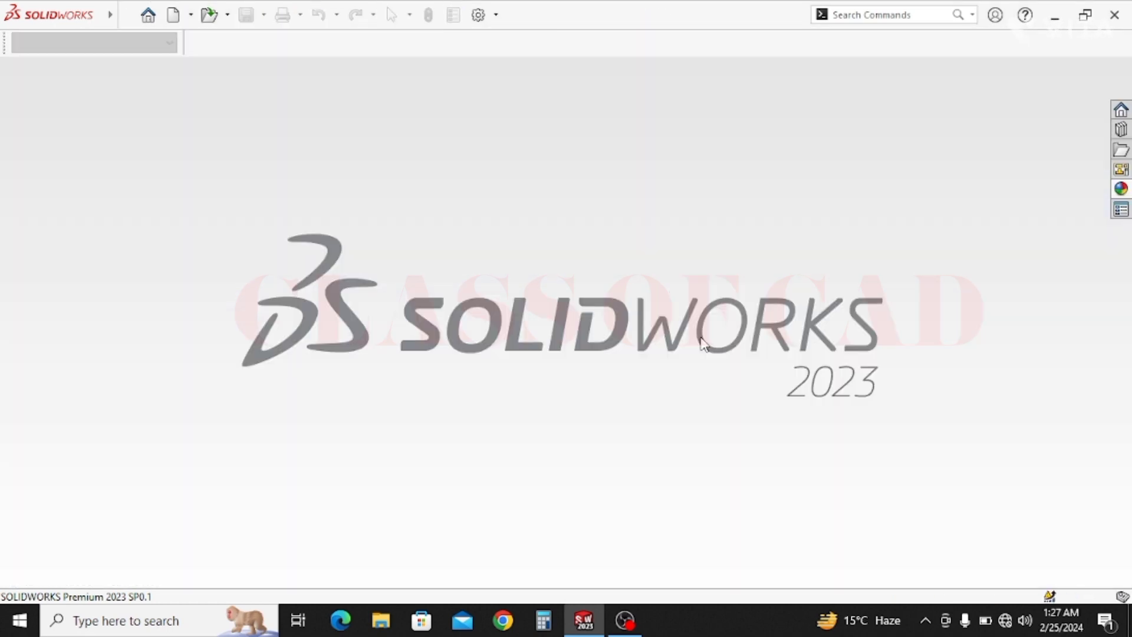
- Create a new part and start a sketch on the Right Plane
{"action": "key", "text": "ctrl+n"}
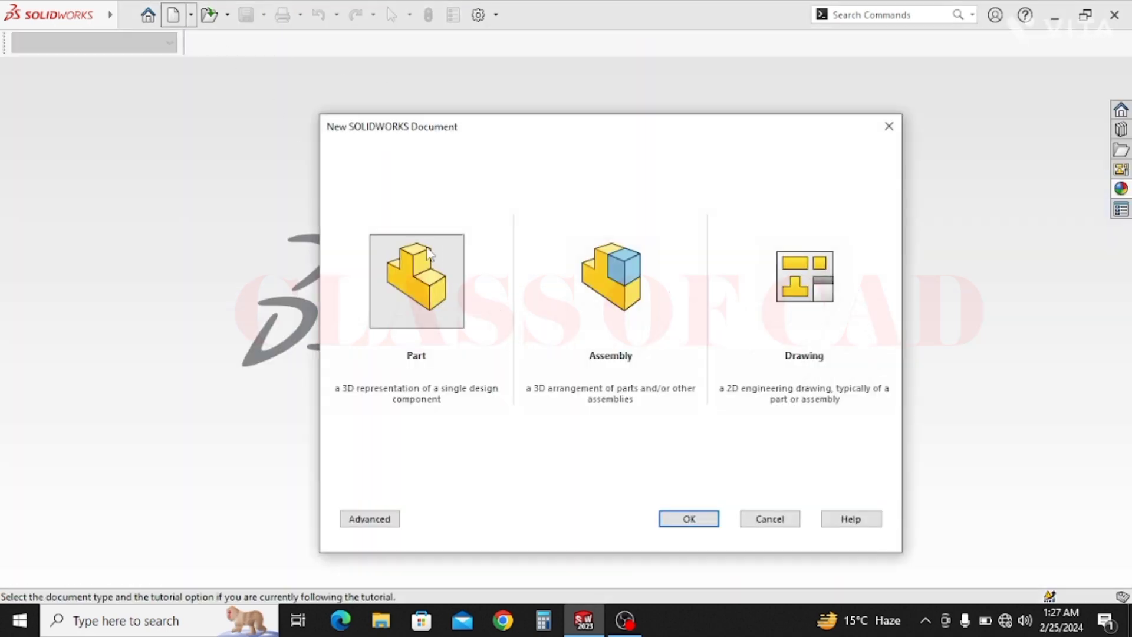
{"action": "double_click", "coordinate": [424, 254]}
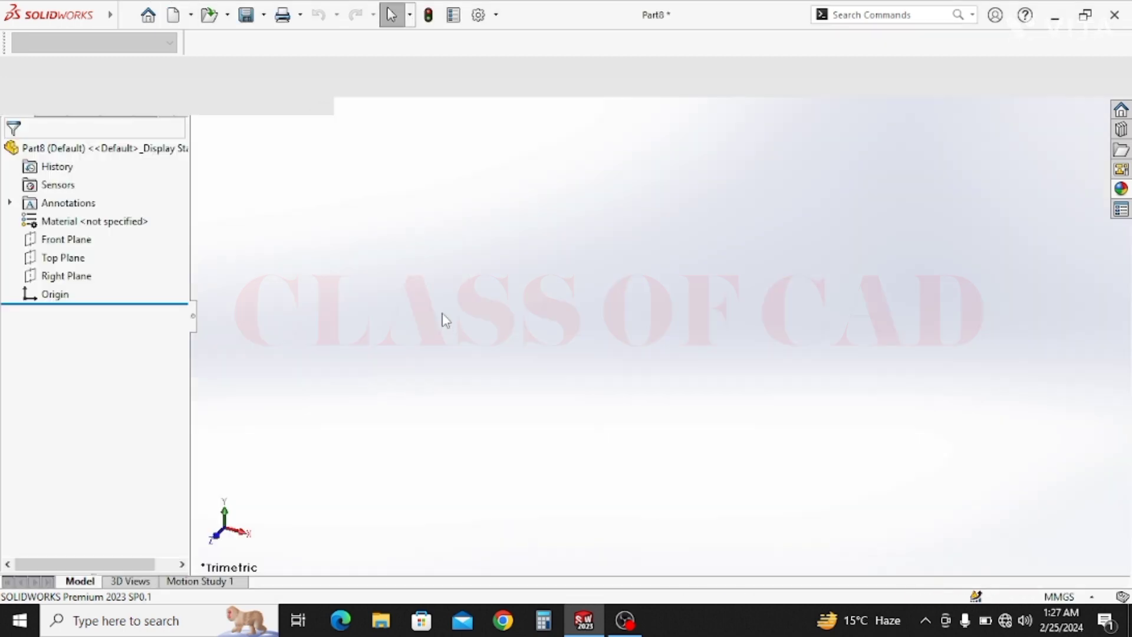
{"action": "left_click", "coordinate": [58, 313]}
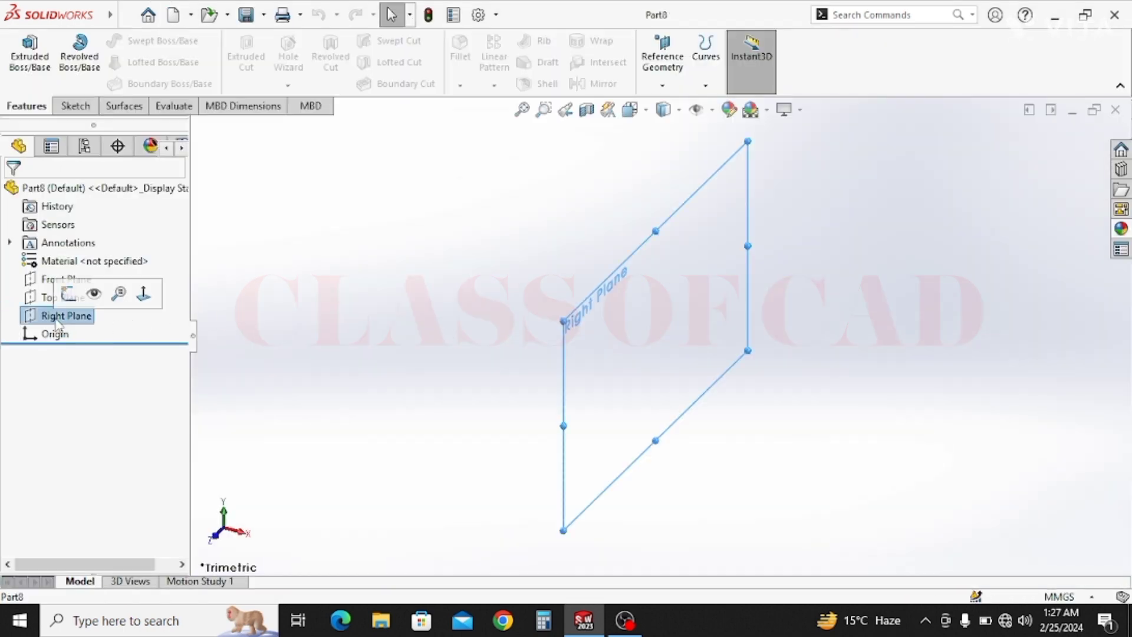
{"action": "left_click", "coordinate": [68, 293]}
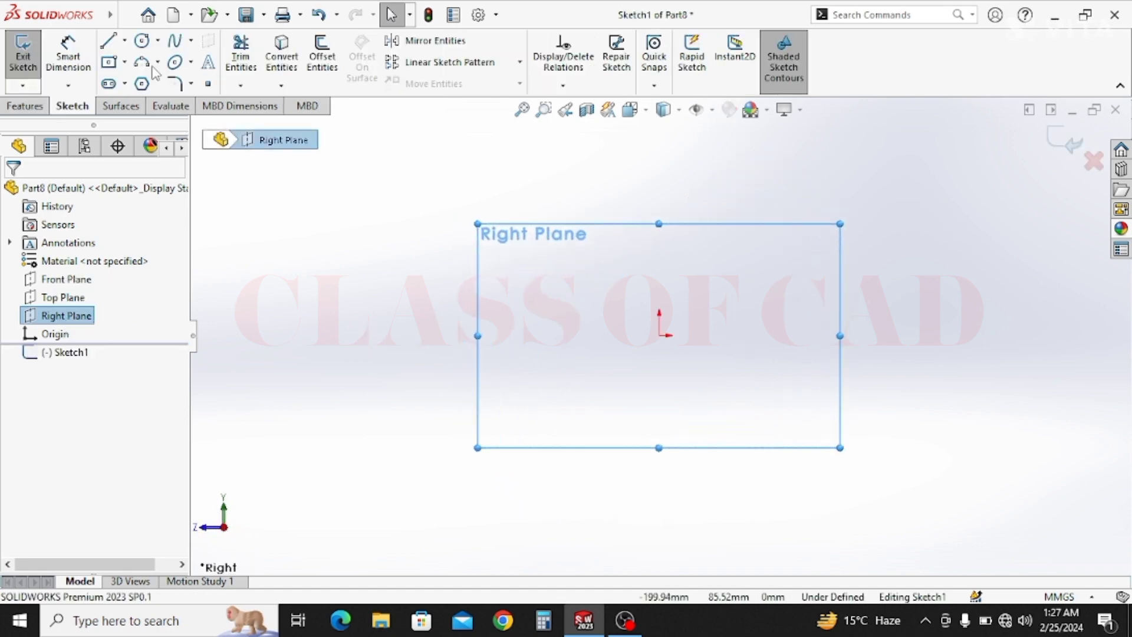
- Sketch two concentric circles centred on the origin, the outer one about 58 mm in diameter
{"action": "left_click", "coordinate": [143, 41]}
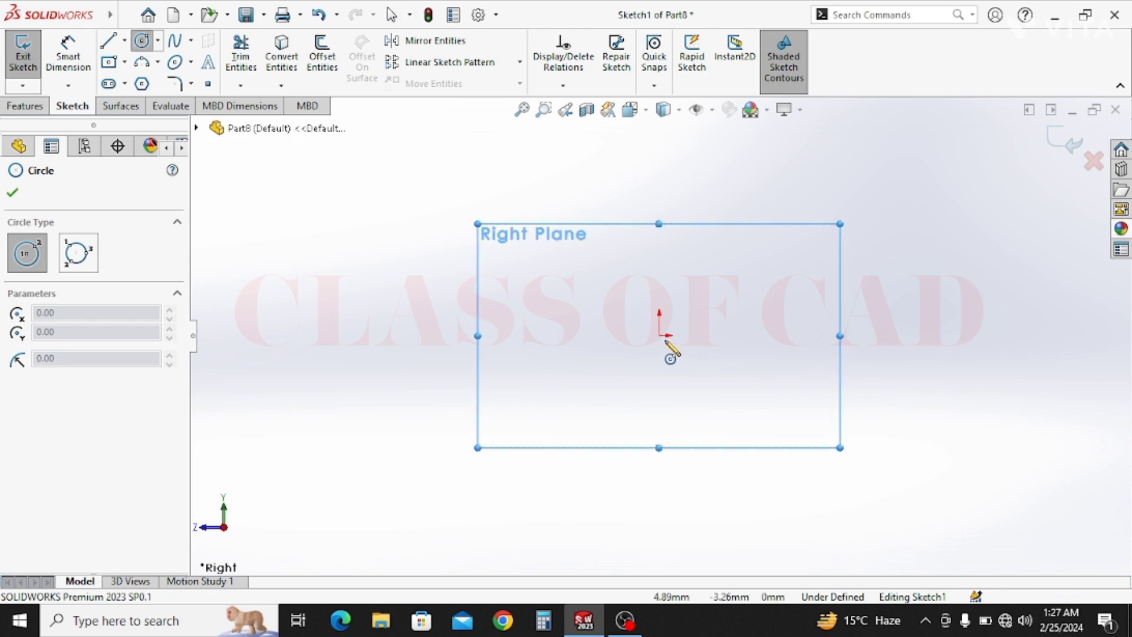
{"action": "left_click", "coordinate": [659, 335]}
{"action": "left_click", "coordinate": [629, 350]}
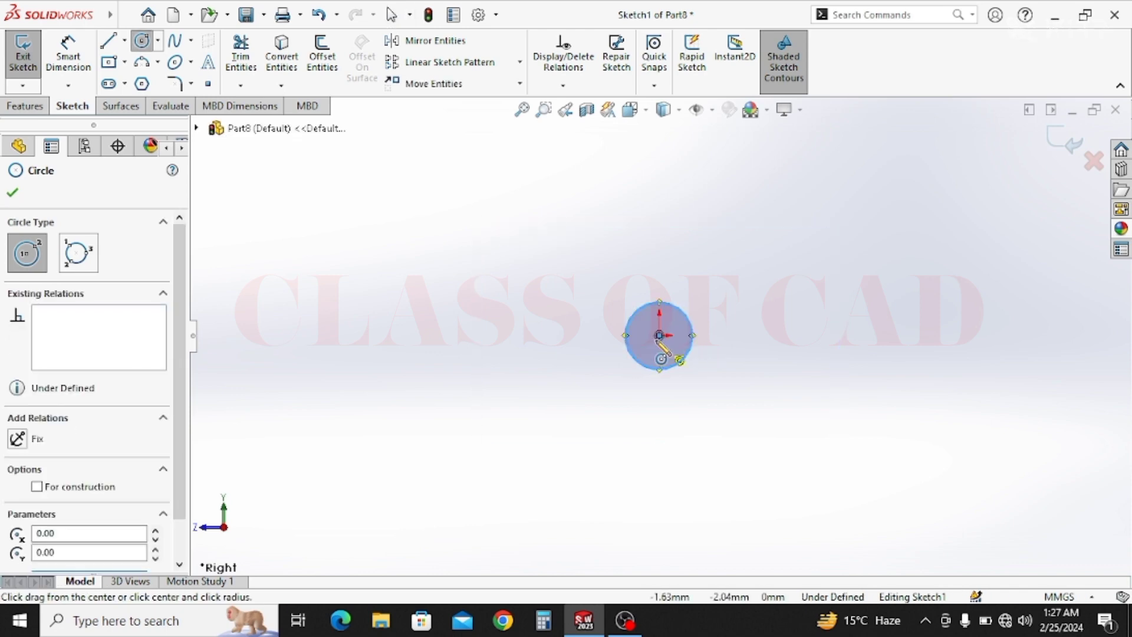
{"action": "left_click", "coordinate": [658, 336]}
{"action": "left_click", "coordinate": [608, 365]}
- Sketch a circle about 23 mm in diameter centred about 101 mm directly above the origin
{"action": "mouse_move", "coordinate": [655, 343]}
{"action": "middle_mouse_down", "text": "ctrl"}
{"action": "mouse_move", "coordinate": [572, 432]}
{"action": "mouse_move", "coordinate": [566, 469]}
{"action": "middle_mouse_up", "text": "ctrl"}
{"action": "left_click", "coordinate": [571, 255]}
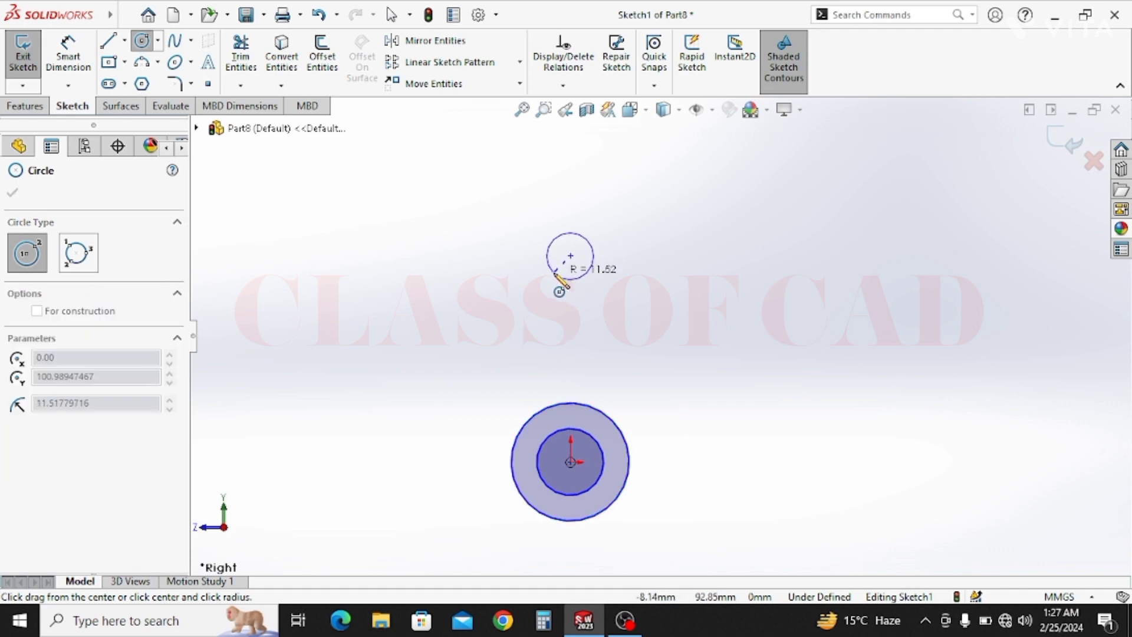
{"action": "left_click", "coordinate": [554, 272]}
{"action": "middle_click_drag", "start_coordinate": [619, 367], "coordinate": [662, 340], "text": "ctrl"}
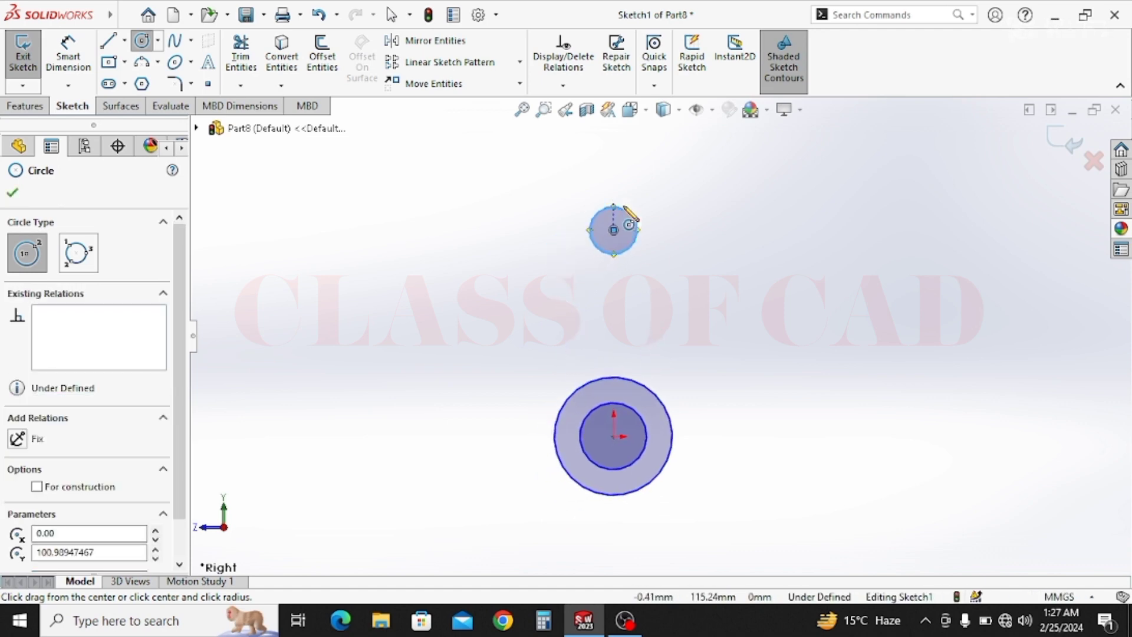
{"action": "key", "text": "Escape"}
- Dimension the two concentric circles at the origin with diameters of 35 mm for the outer and 10 mm for the inner
{"action": "left_click", "coordinate": [73, 44]}
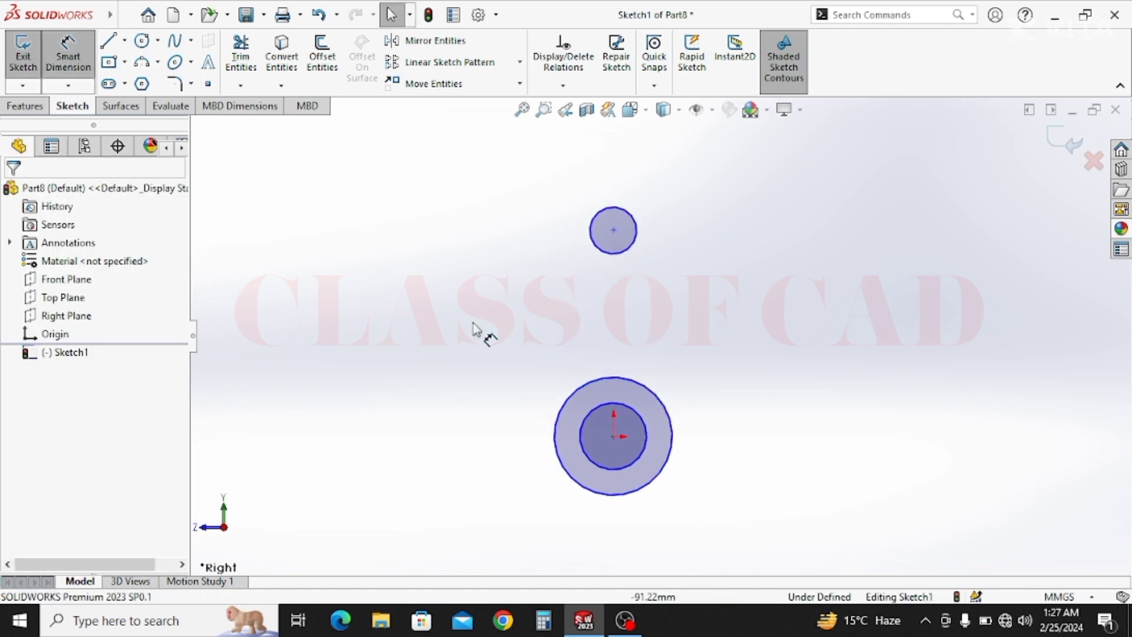
{"action": "left_click", "coordinate": [554, 422]}
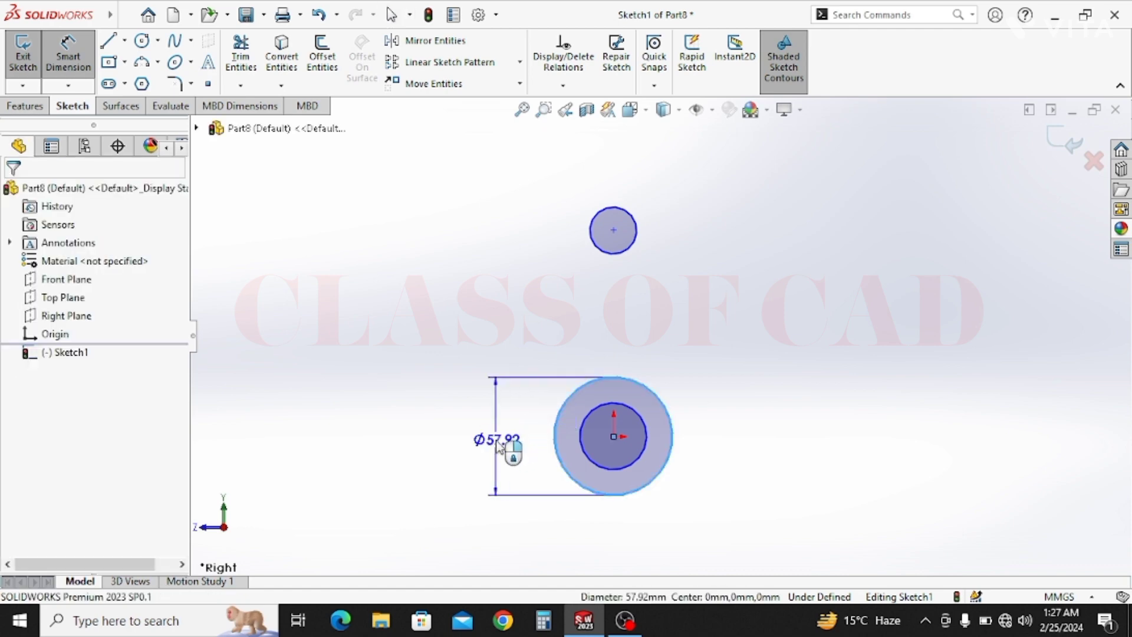
{"action": "left_click", "coordinate": [498, 447]}
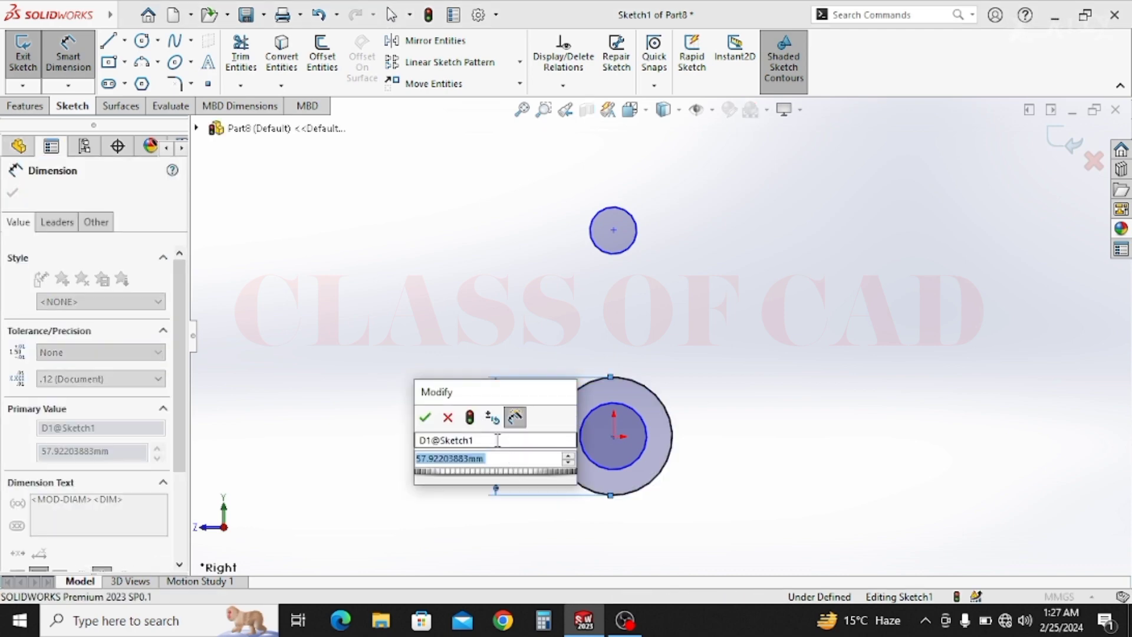
{"action": "type", "text": "35"}
{"action": "key", "text": "Return"}
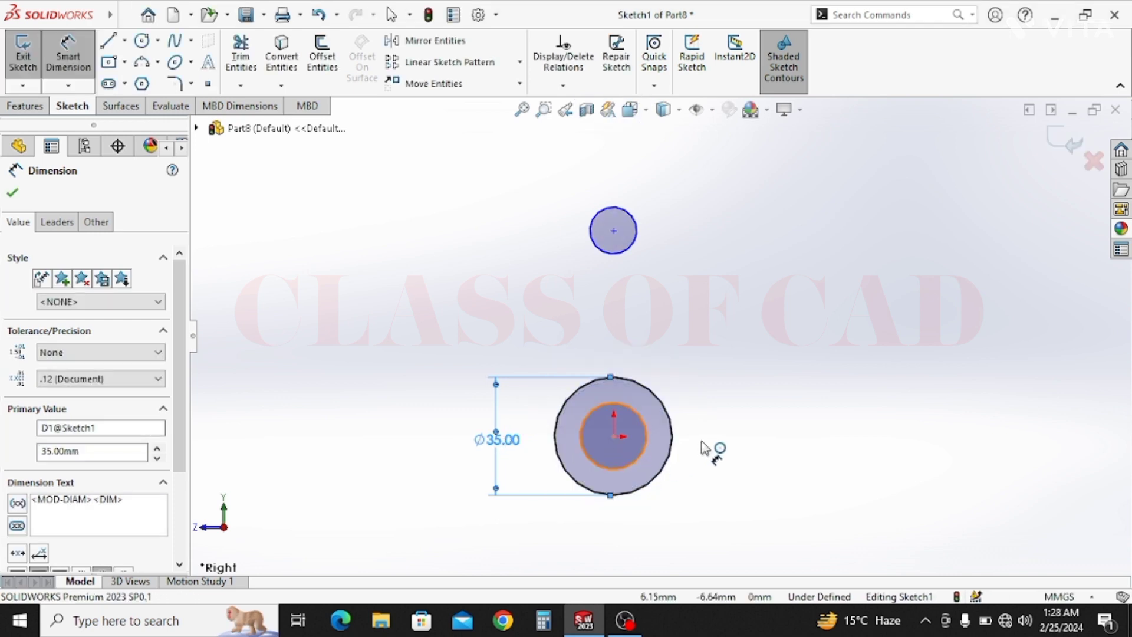
{"action": "left_click", "coordinate": [705, 448]}
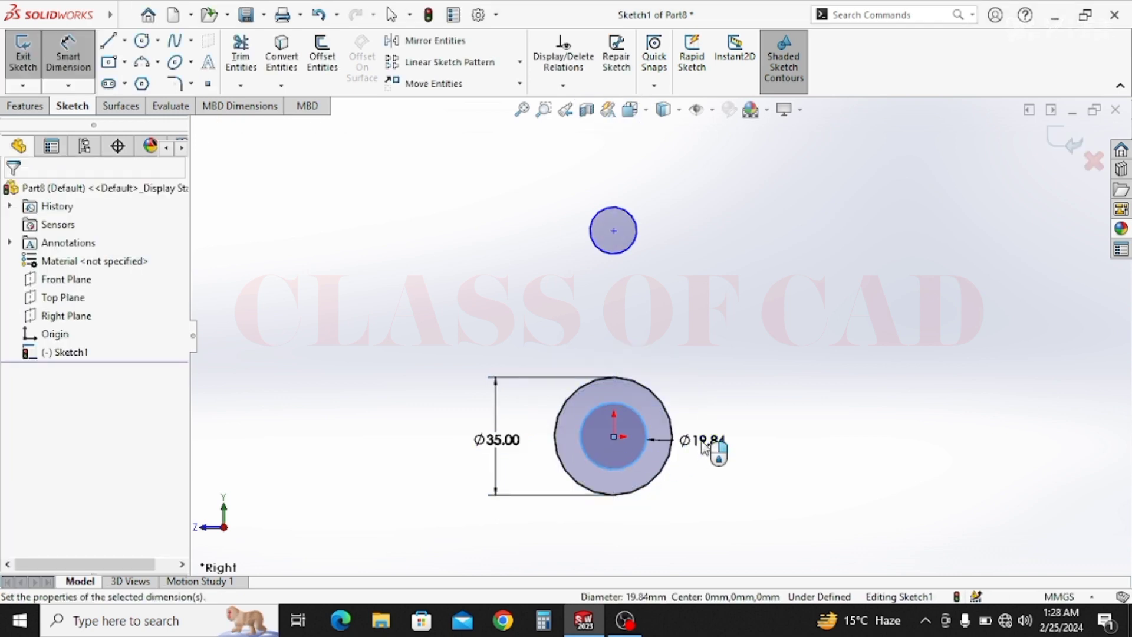
{"action": "left_click", "coordinate": [704, 448]}
{"action": "key", "text": "Return"}
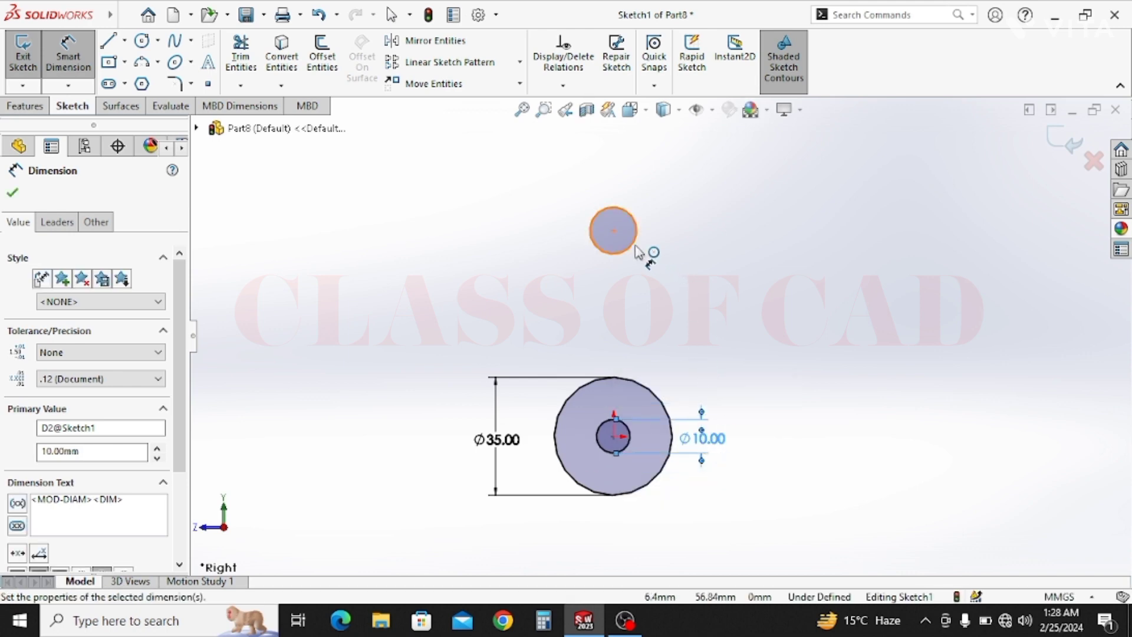
- Dimension the upper circle's diameter as 13 mm
{"action": "left_click", "coordinate": [636, 223]}
{"action": "left_click", "coordinate": [706, 182]}
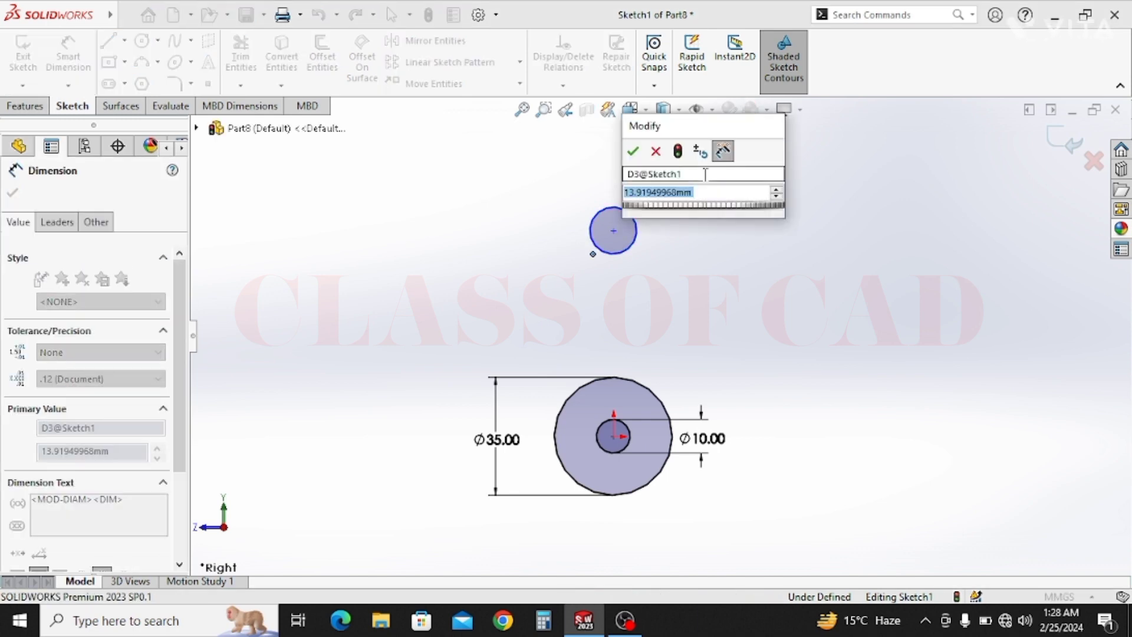
{"action": "type", "text": "13"}
{"action": "key", "text": "Return"}
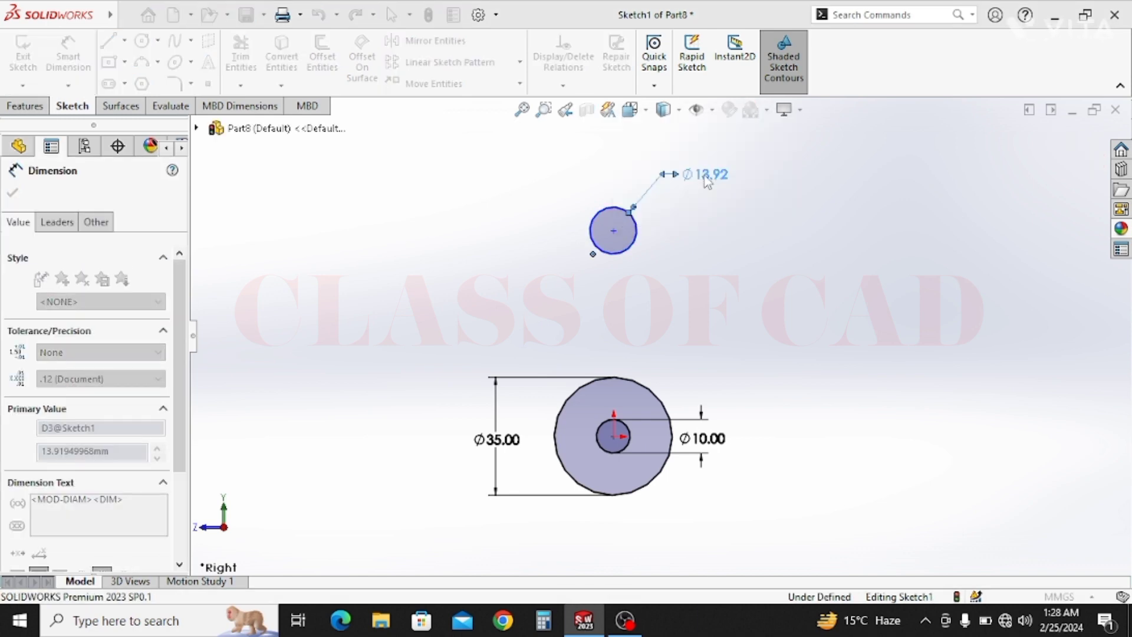
- Dimension the vertical distance between the upper circle's centre and the concentric circles' centre as 30 mm
{"action": "left_click", "coordinate": [633, 247]}
{"action": "left_click", "coordinate": [626, 427]}
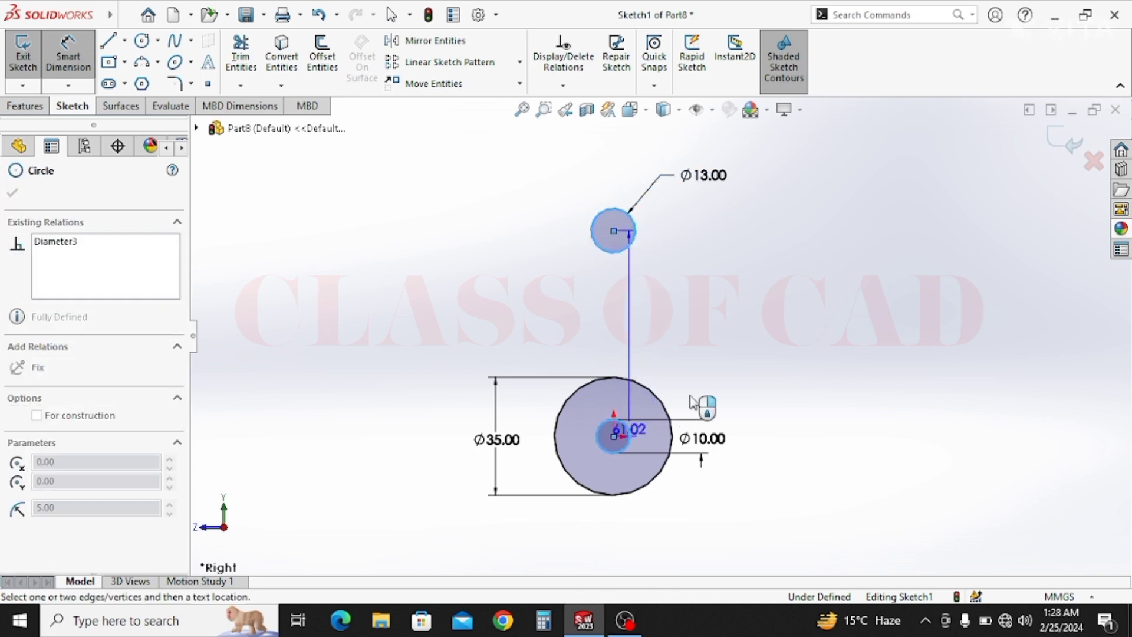
{"action": "left_click", "coordinate": [788, 360]}
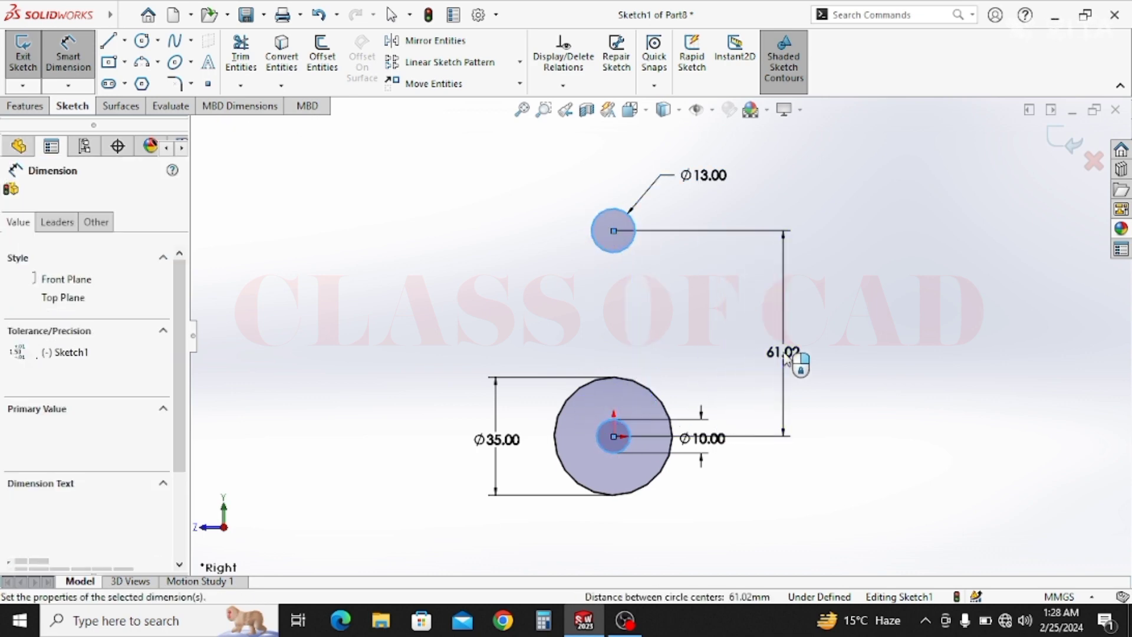
{"action": "type", "text": "50"}
{"action": "key", "text": "Return"}
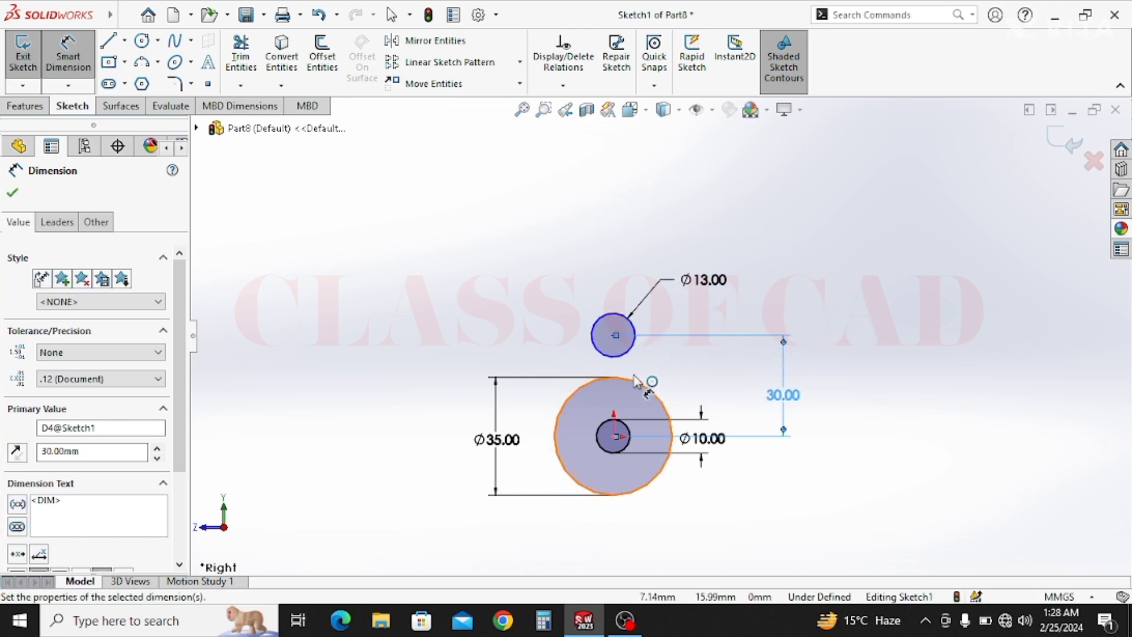
{"action": "key", "text": "Escape"}
{"action": "key", "text": "Escape"}
- Add a vertical relation between the upper circle's centre and the origin point
{"action": "left_click", "coordinate": [614, 437]}
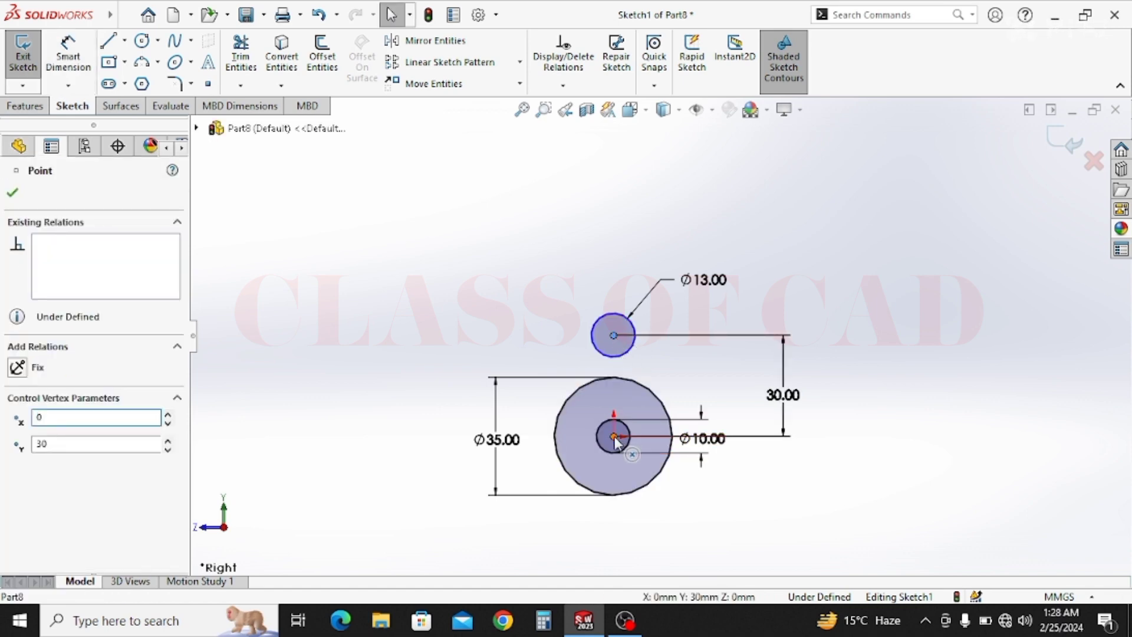
{"action": "left_click", "coordinate": [614, 437], "text": "ctrl"}
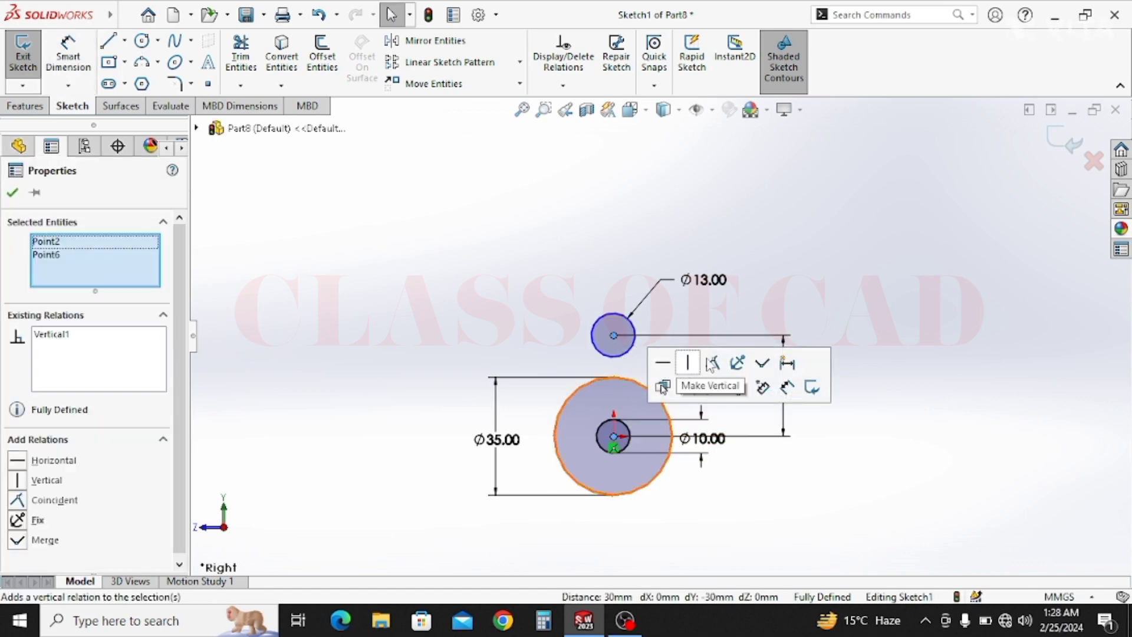
{"action": "scroll", "coordinate": [581, 299], "scroll_direction": "down", "scroll_amount": 4}
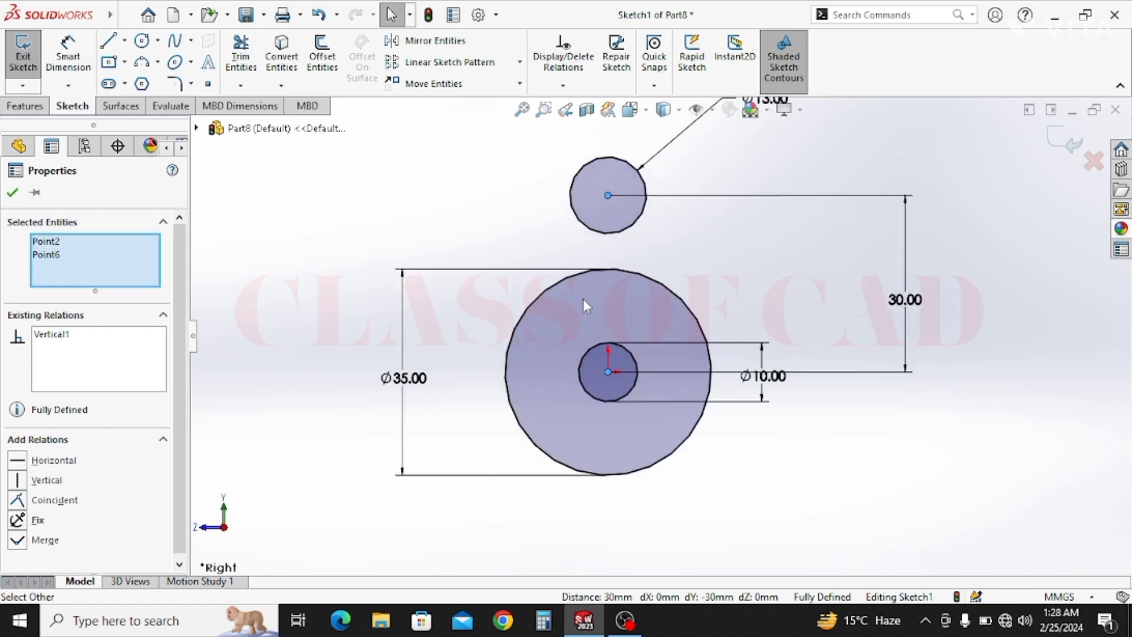
{"action": "middle_click_drag", "start_coordinate": [625, 312], "coordinate": [624, 327], "text": "ctrl"}
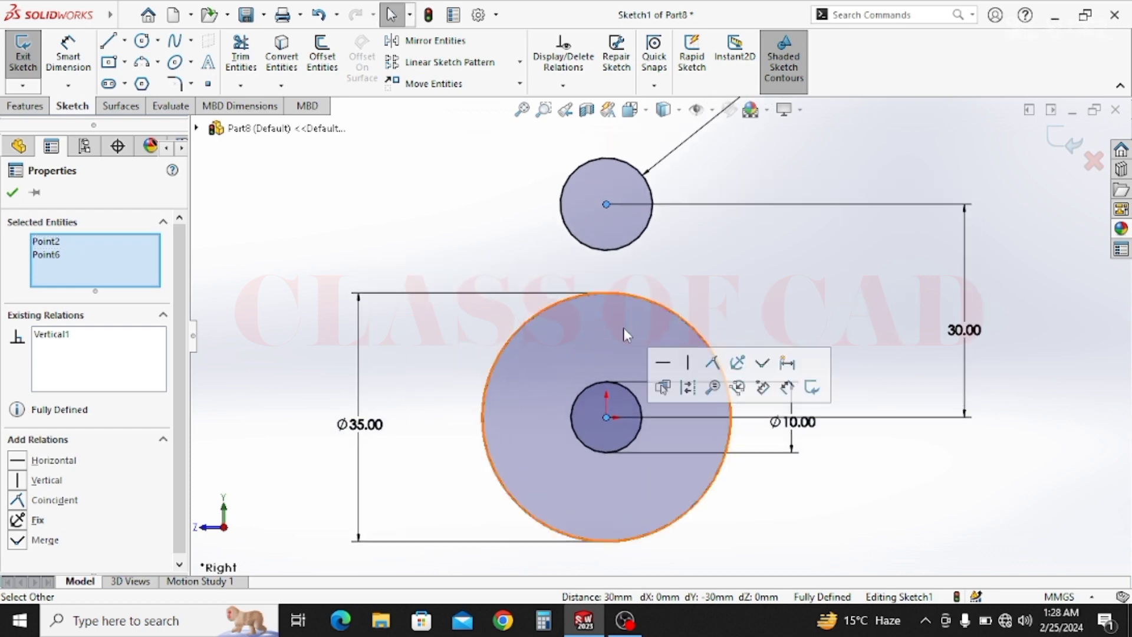
{"action": "scroll", "coordinate": [635, 327], "scroll_direction": "up", "scroll_amount": 2}
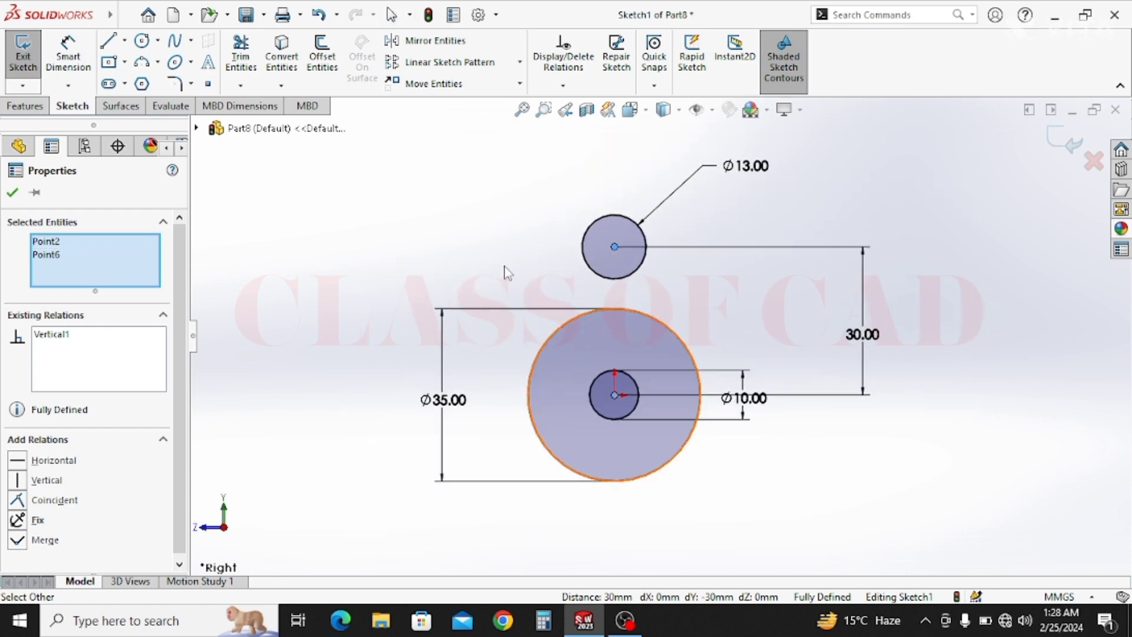
{"action": "key", "text": "Escape"}
- Sketch a three-point arc of about 58 mm radius from the 13 mm circle's left side to the 35 mm circle's left quadrant, bulging outward
{"action": "left_click", "coordinate": [142, 62]}
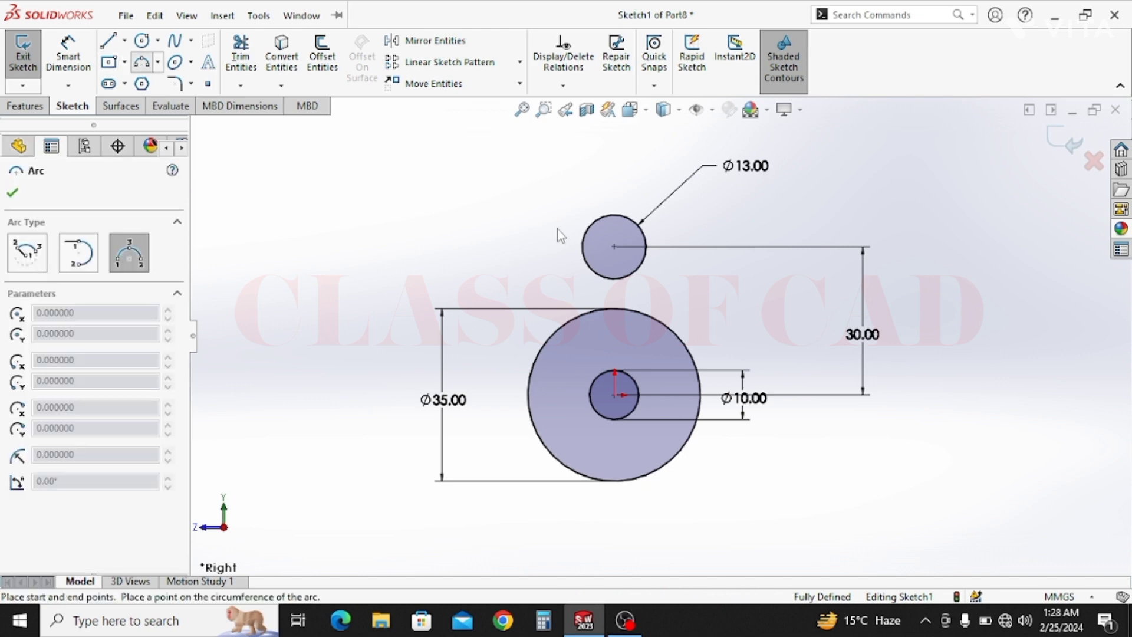
{"action": "left_click", "coordinate": [587, 231]}
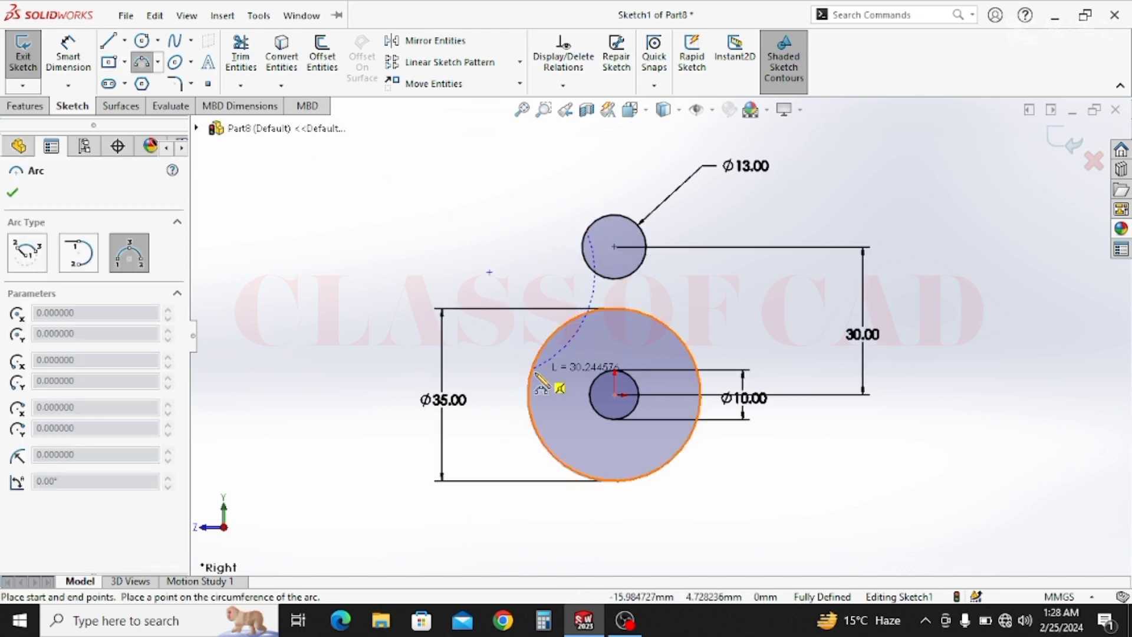
{"action": "left_click", "coordinate": [528, 395]}
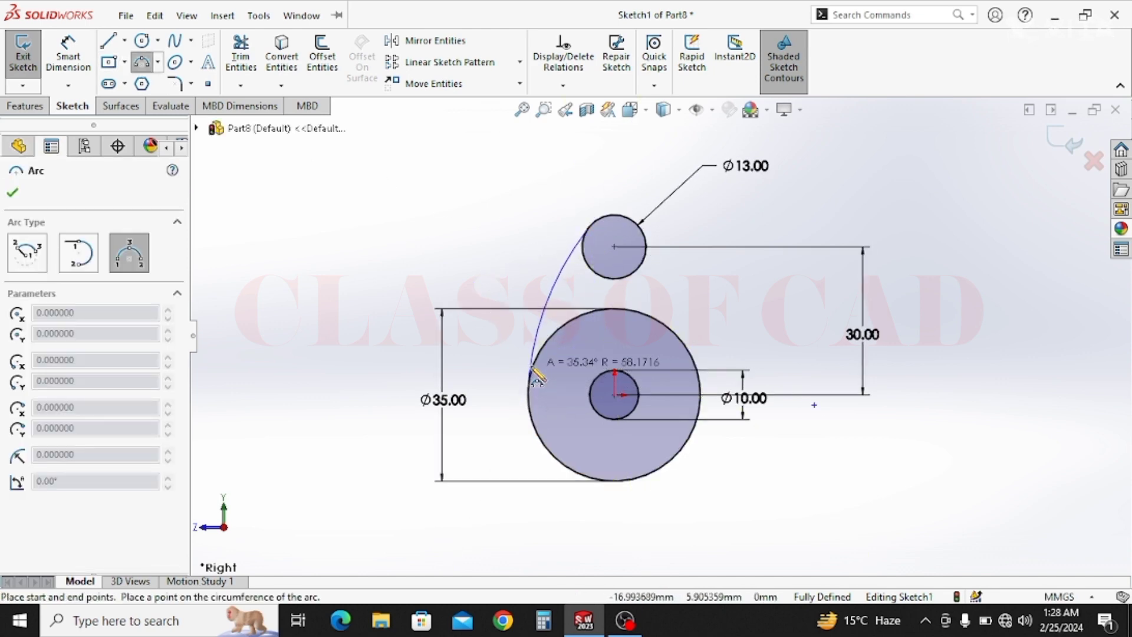
{"action": "left_click", "coordinate": [544, 306]}
{"action": "key", "text": "Escape"}
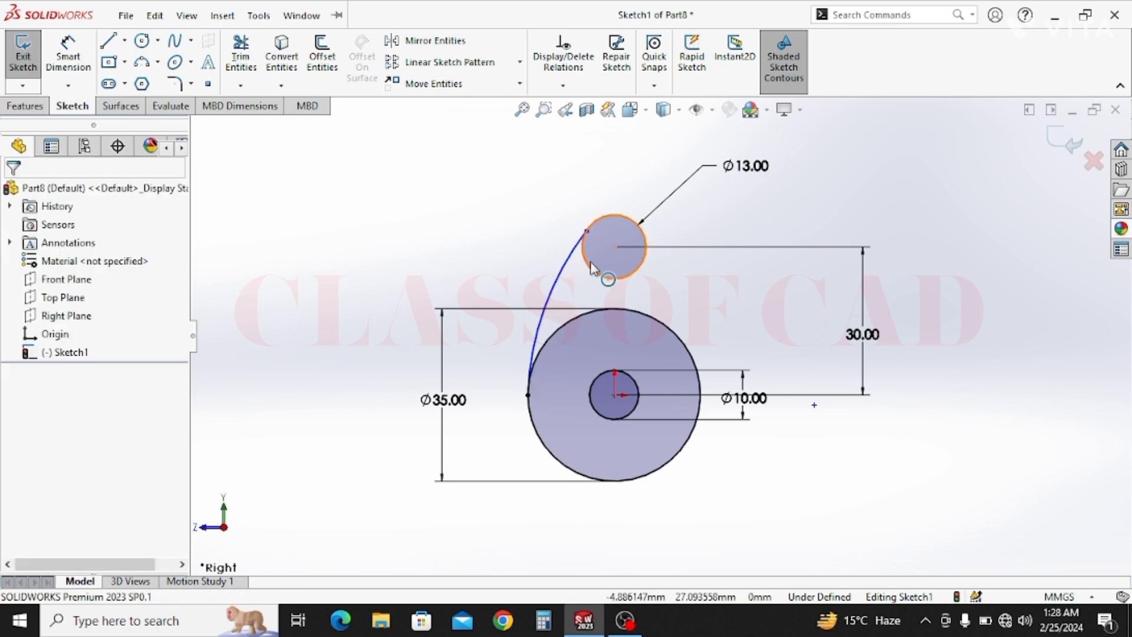
- Make the side arc tangent to both the 13 mm circle and the 35 mm circle
{"action": "left_click", "coordinate": [591, 270]}
{"action": "left_click", "coordinate": [569, 259], "text": "ctrl"}
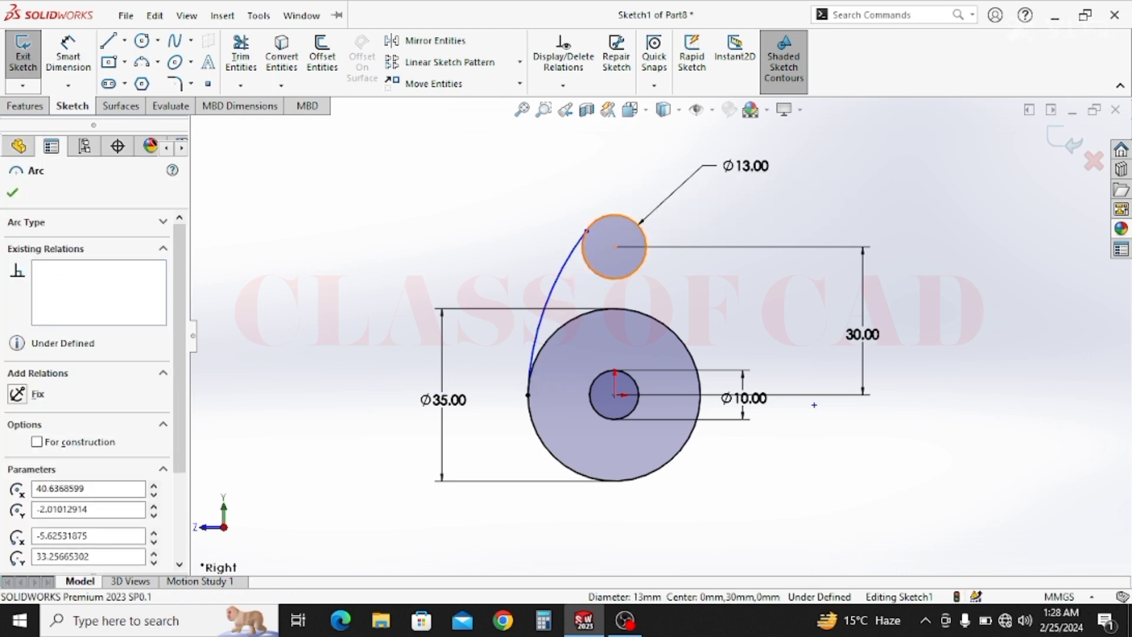
{"action": "left_click", "coordinate": [643, 187]}
{"action": "key", "text": "Escape"}
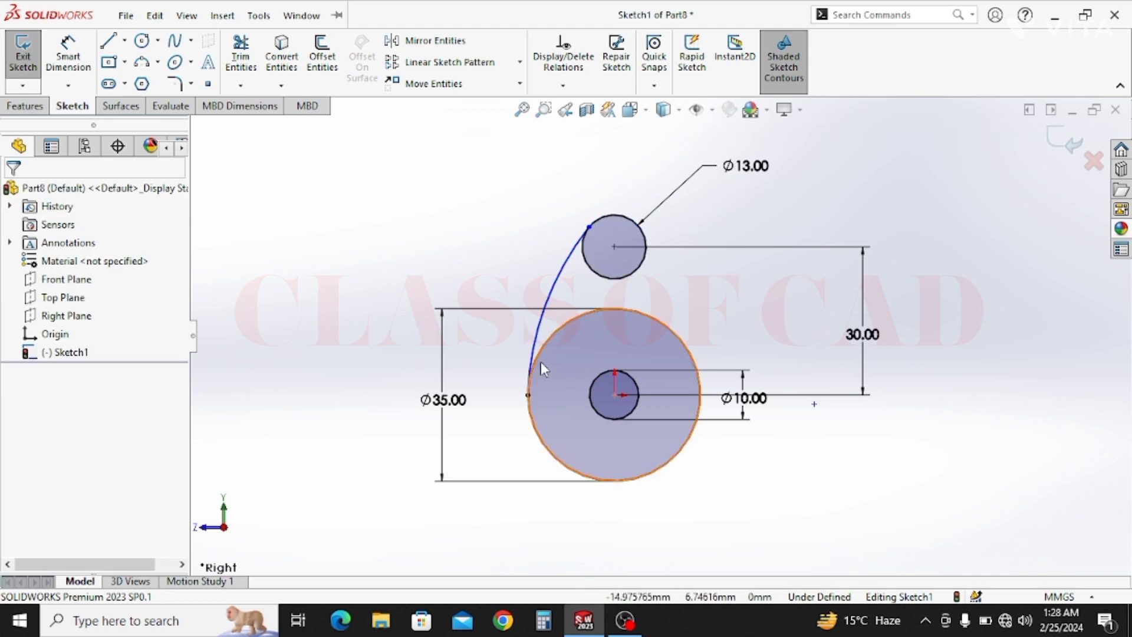
{"action": "left_click", "coordinate": [539, 357]}
{"action": "left_click", "coordinate": [543, 330], "text": "ctrl"}
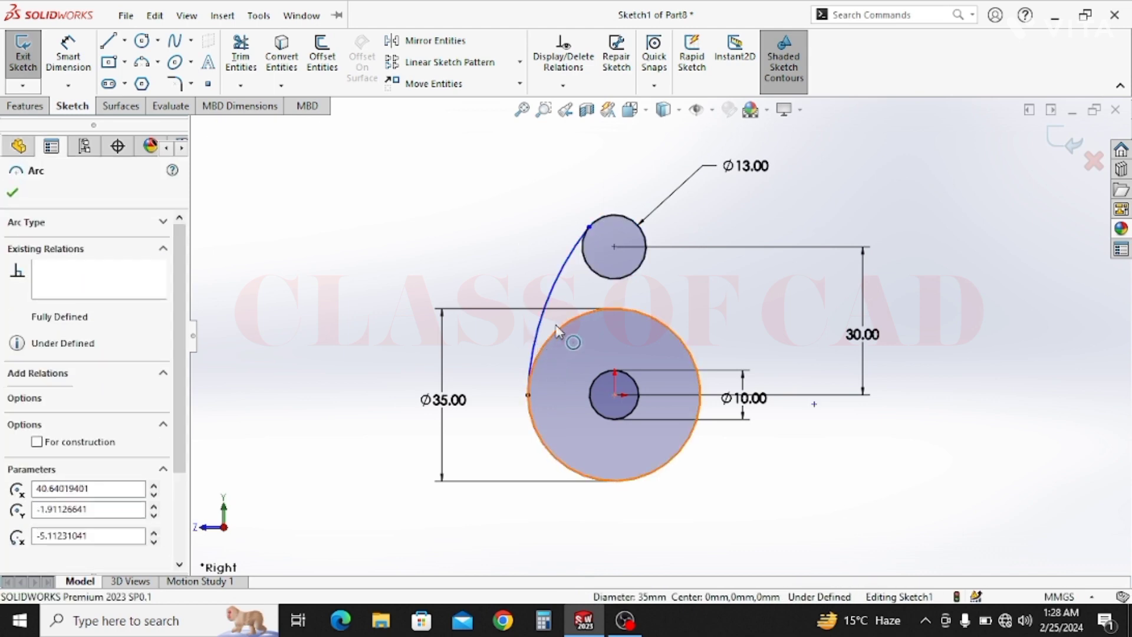
{"action": "left_click", "coordinate": [720, 280]}
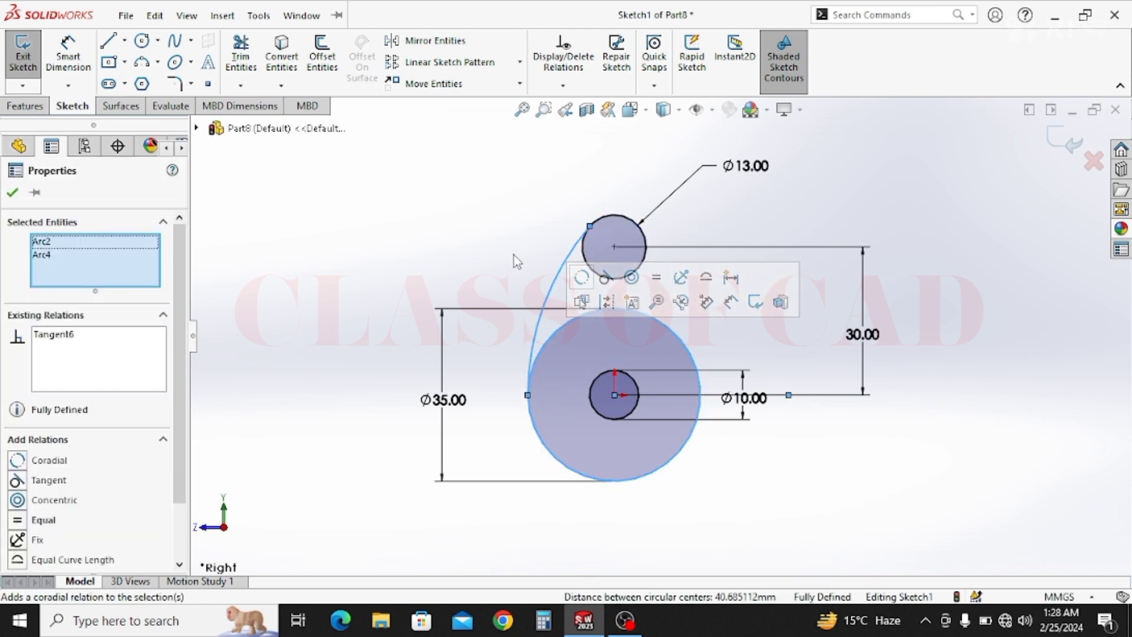
{"action": "key", "text": "Escape"}
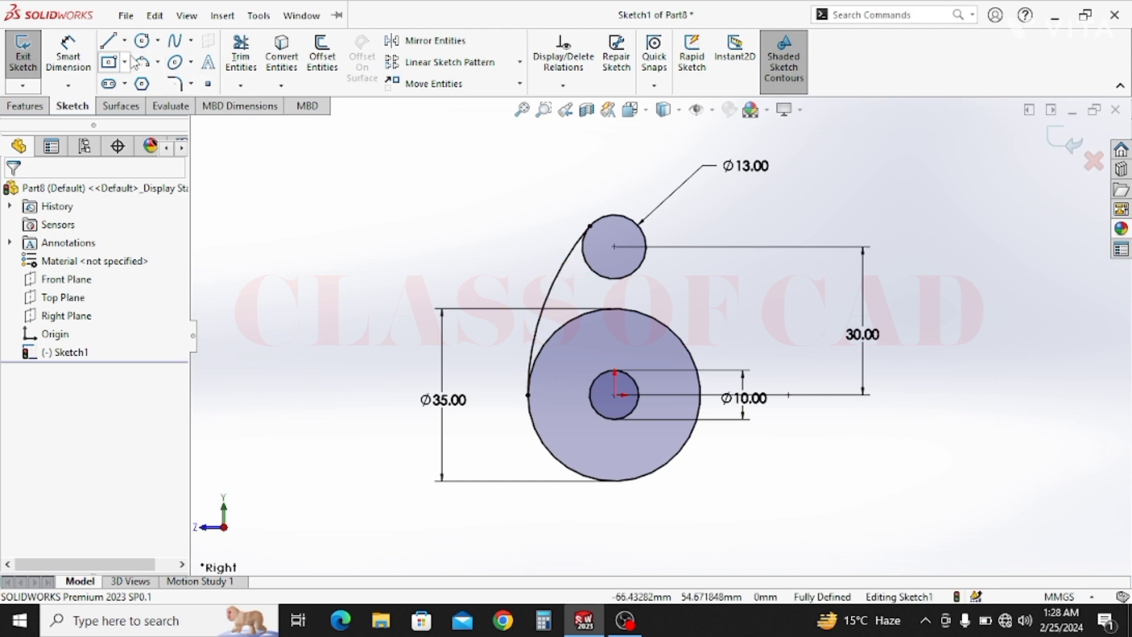
- Draw a vertical centerline from the origin to the centre of the 13 mm circle
{"action": "left_click", "coordinate": [125, 40]}
{"action": "left_click", "coordinate": [145, 78]}
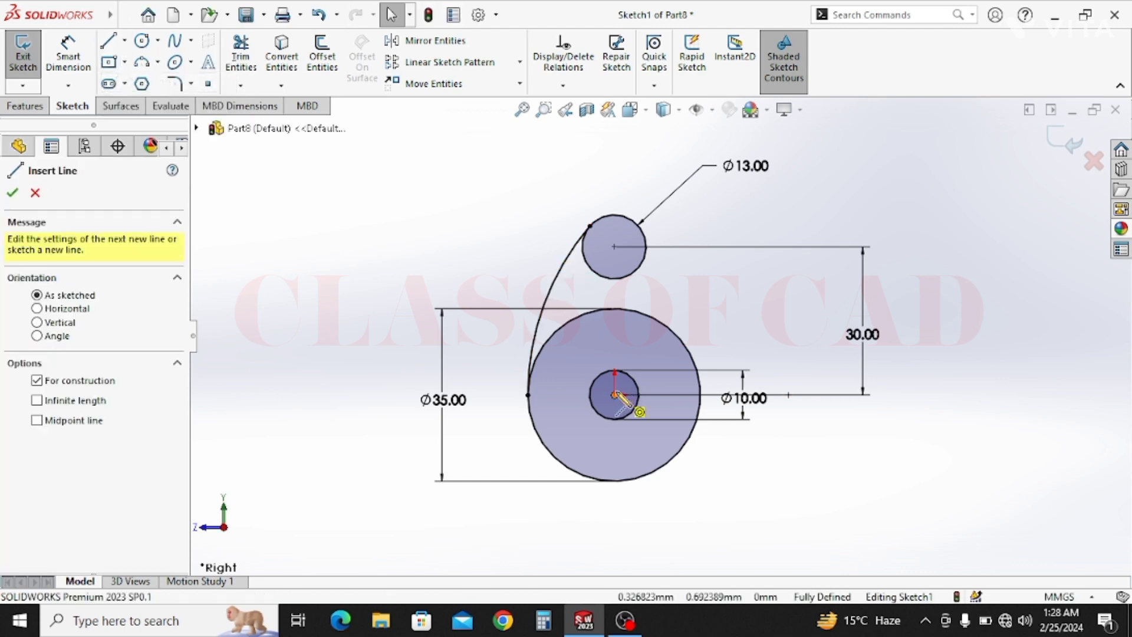
{"action": "left_click", "coordinate": [614, 395]}
{"action": "left_click", "coordinate": [614, 247]}
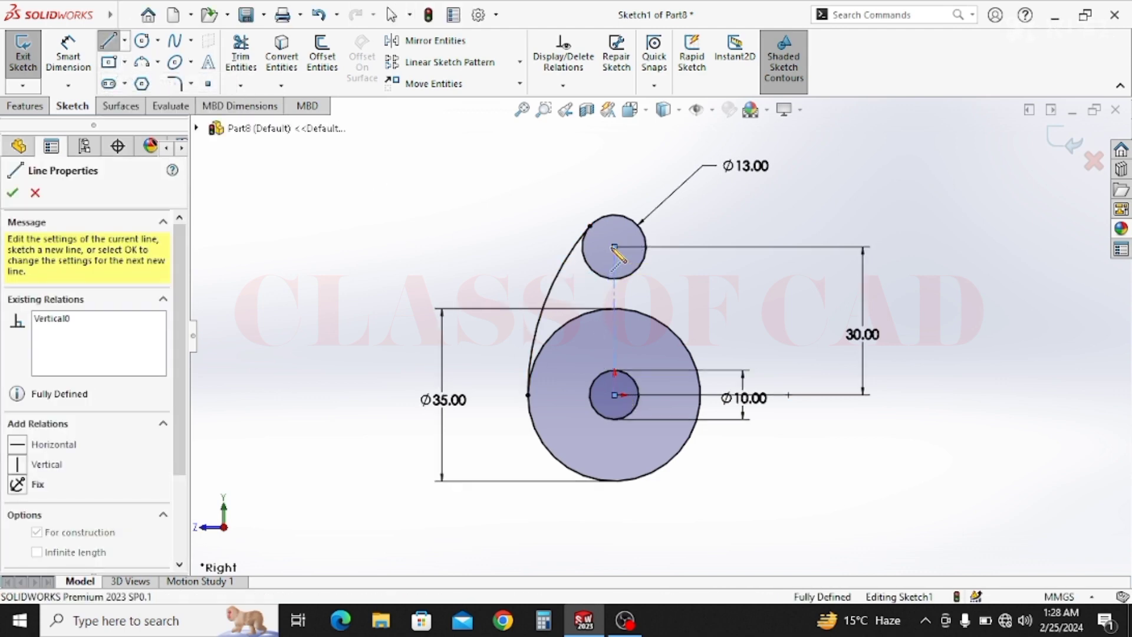
{"action": "key", "text": "Escape"}
- Mirror the tangent side arc about the vertical centerline
{"action": "left_click", "coordinate": [614, 292]}
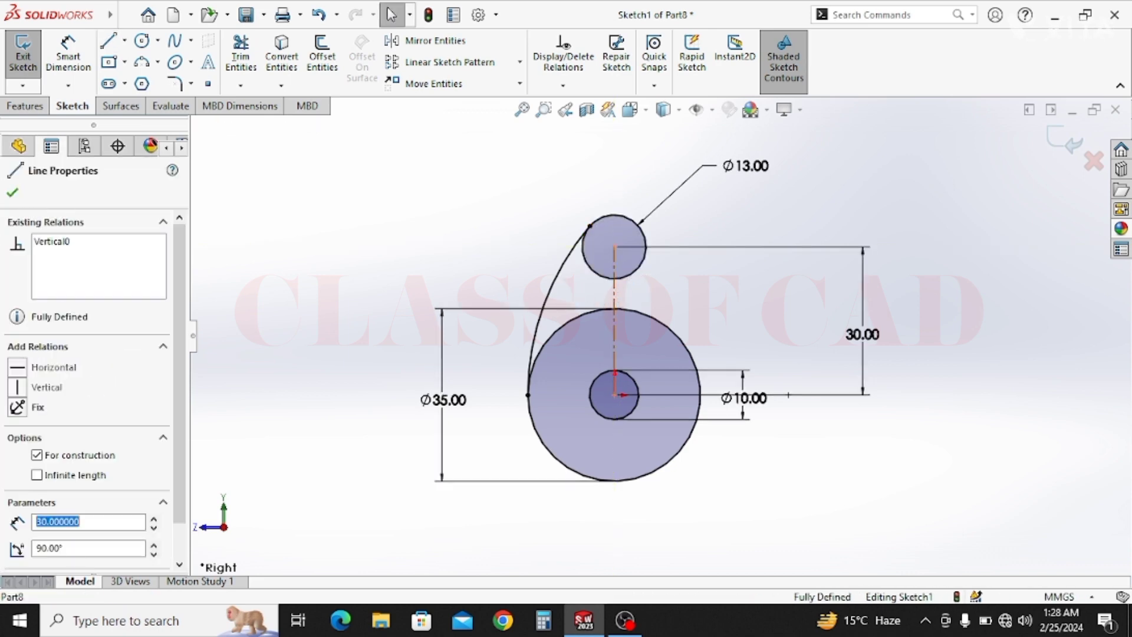
{"action": "left_click", "coordinate": [557, 288], "text": "ctrl"}
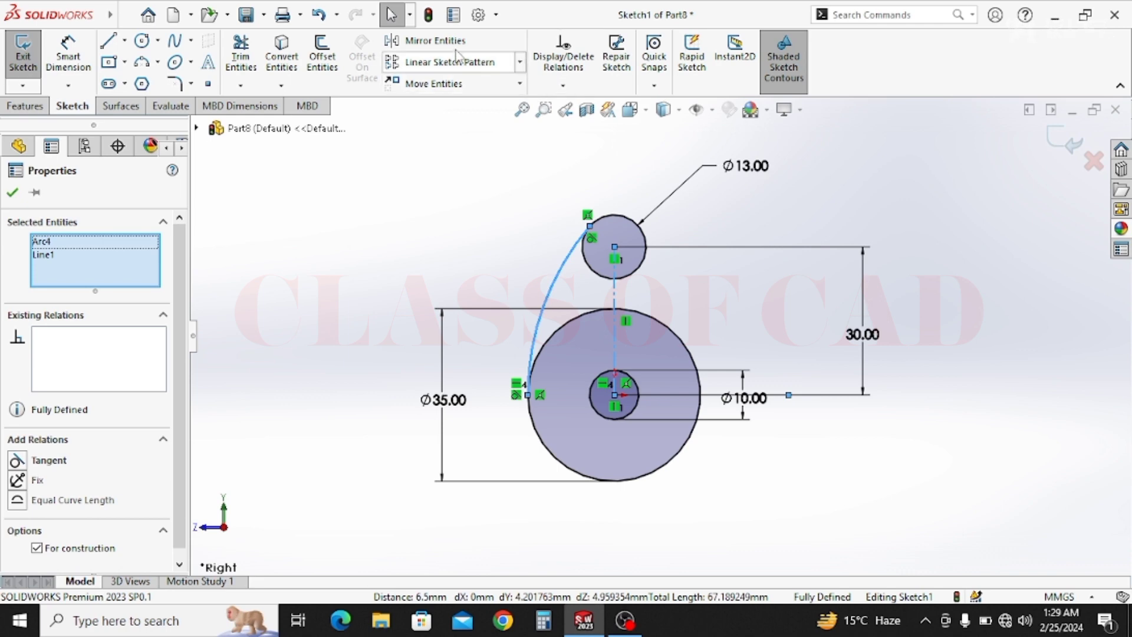
{"action": "left_click", "coordinate": [426, 41]}
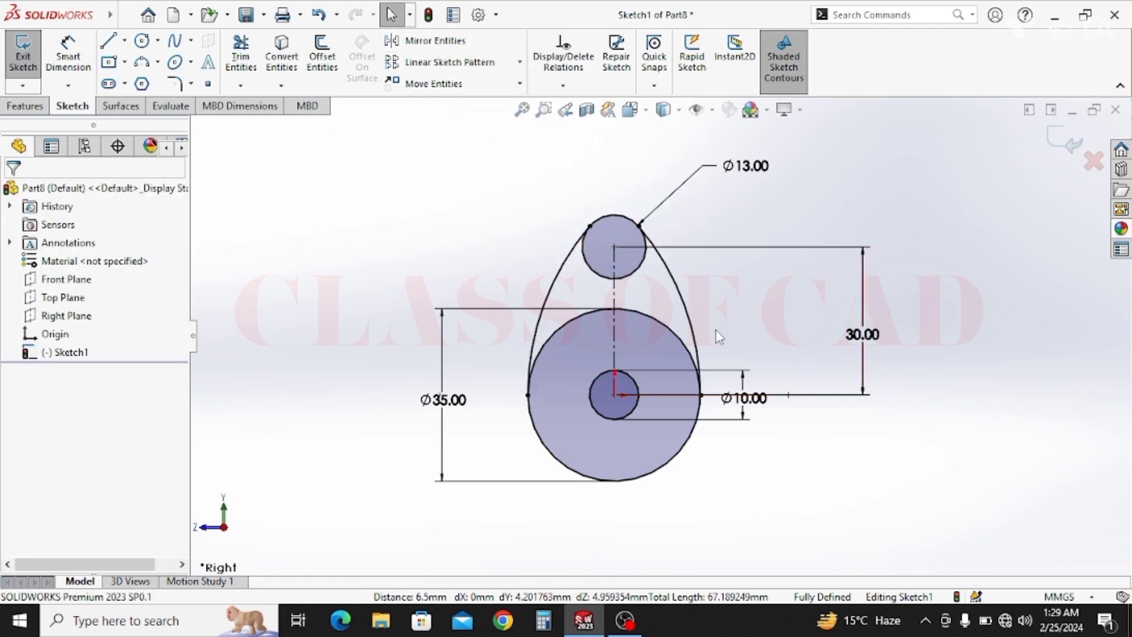
- Trim away the inner portions of the 13 mm and 35 mm circles, leaving a closed cam outline around the 10 mm hole
{"action": "left_click", "coordinate": [240, 55]}
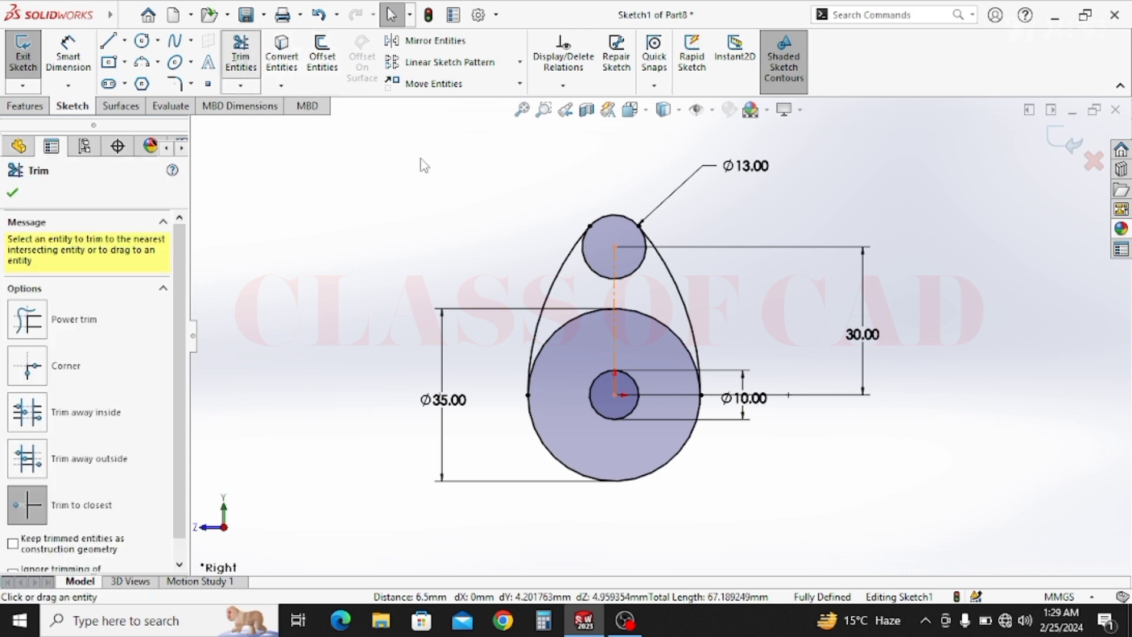
{"action": "left_click", "coordinate": [596, 271]}
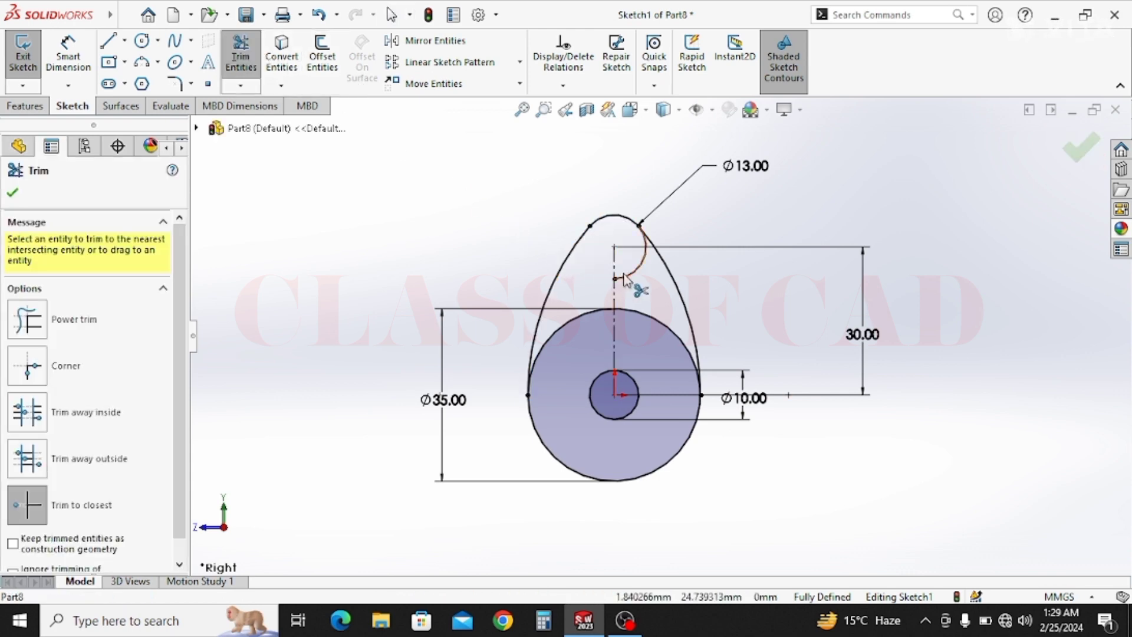
{"action": "left_click", "coordinate": [647, 317]}
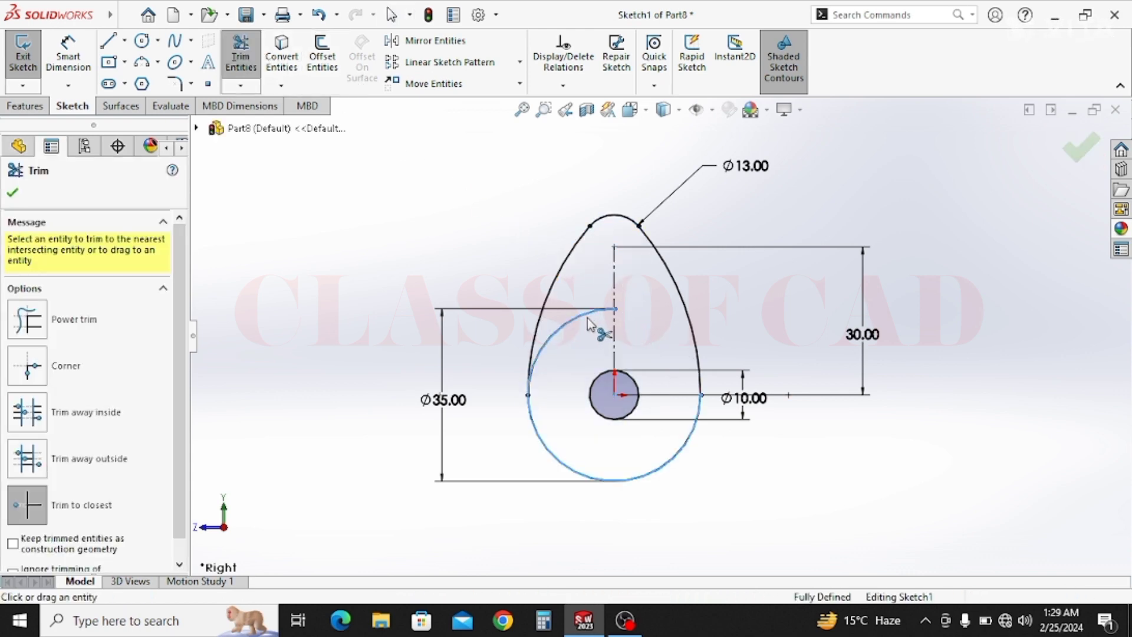
{"action": "left_click", "coordinate": [589, 322]}
{"action": "scroll", "coordinate": [496, 295], "scroll_direction": "up", "scroll_amount": 3}
{"action": "key", "text": "Escape"}
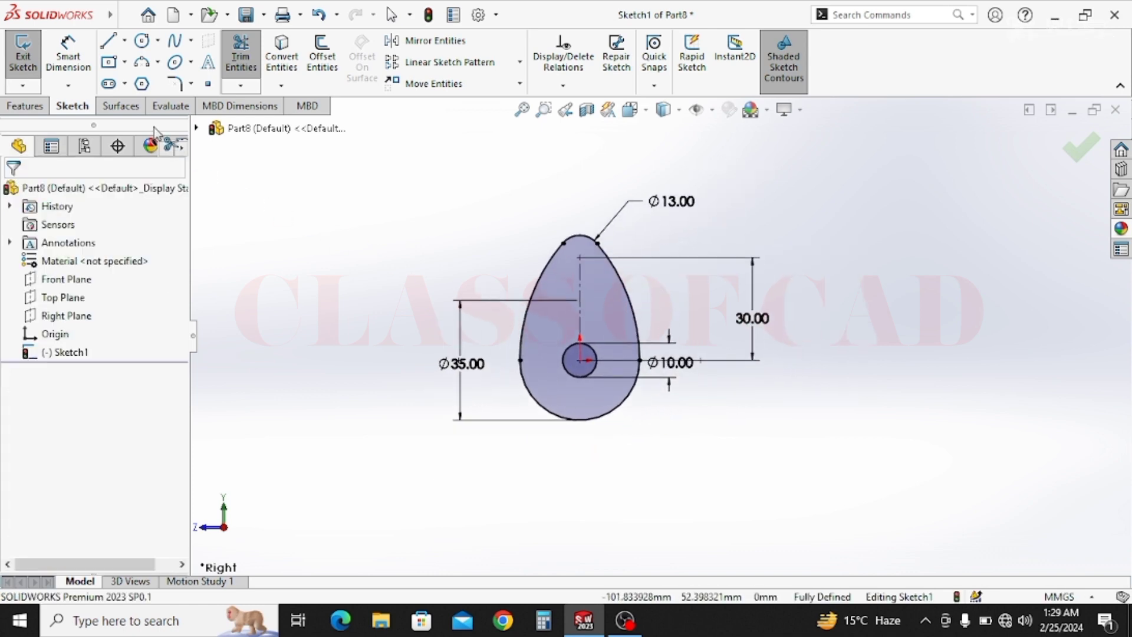
- Extrude the cam outline with its hole 10 mm using the Mid Plane end condition
{"action": "left_click", "coordinate": [25, 106]}
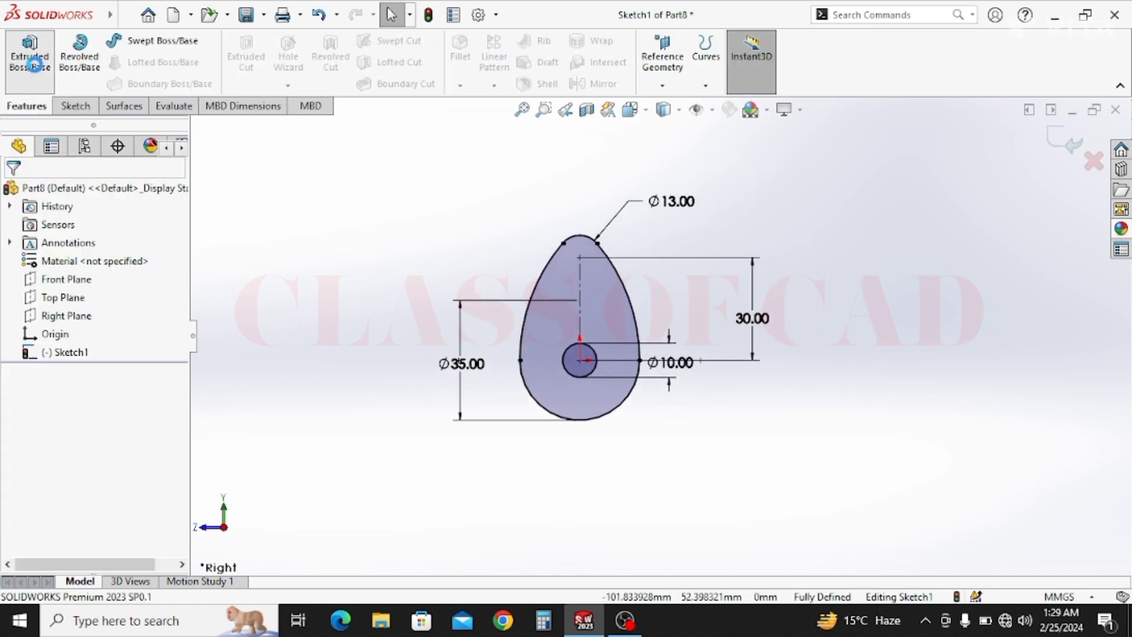
{"action": "left_click", "coordinate": [34, 63]}
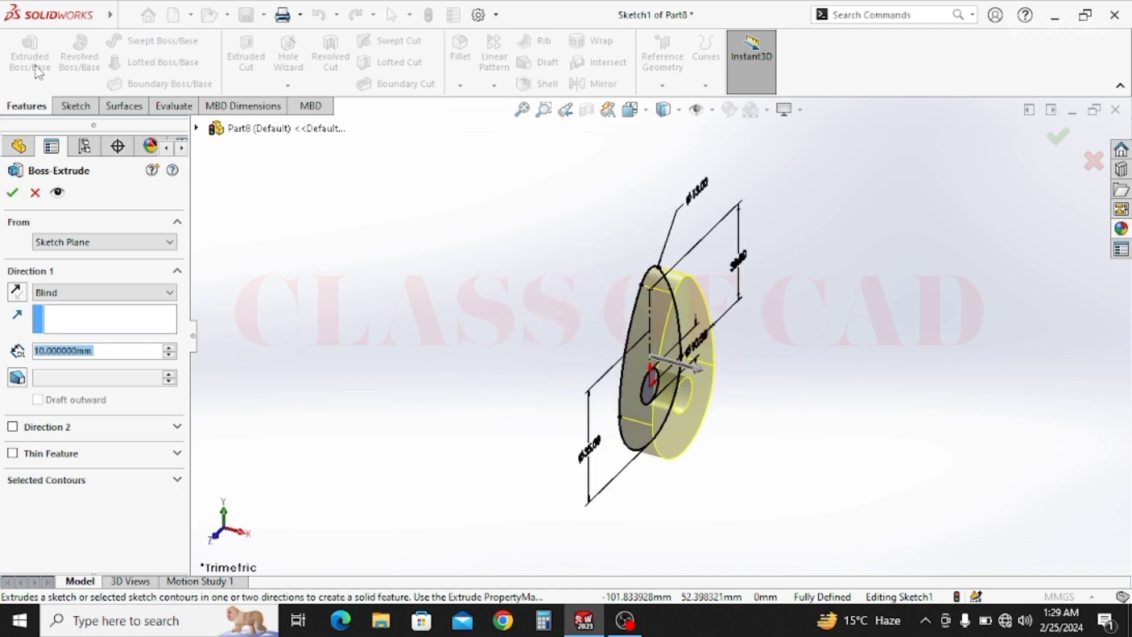
{"action": "left_click", "coordinate": [59, 292]}
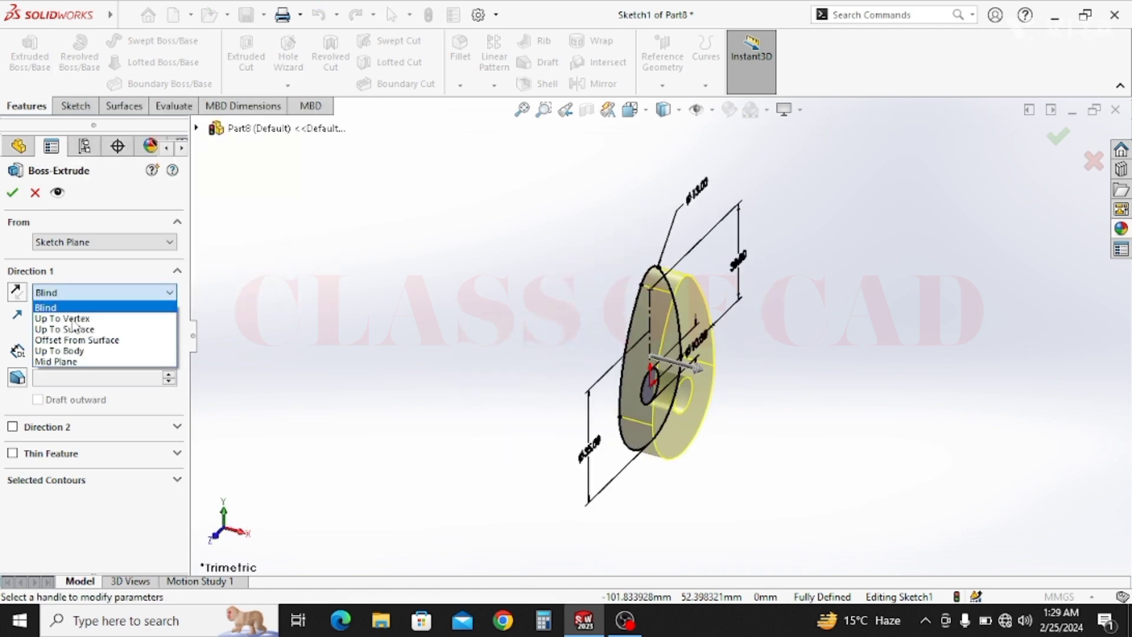
{"action": "left_click", "coordinate": [65, 362]}
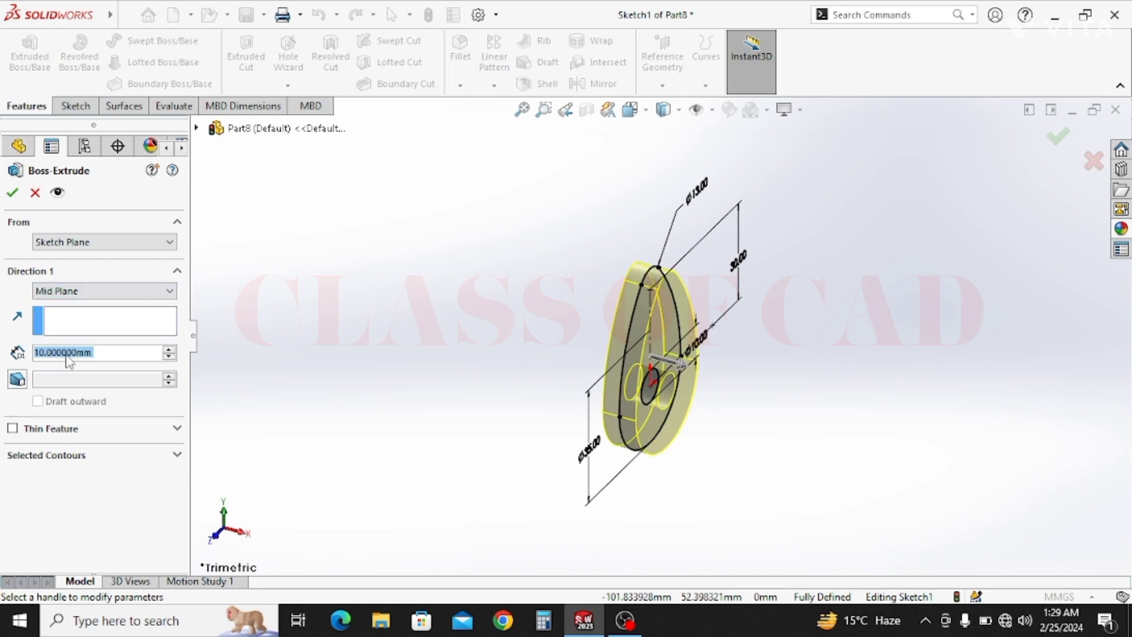
{"action": "left_click", "coordinate": [13, 194]}
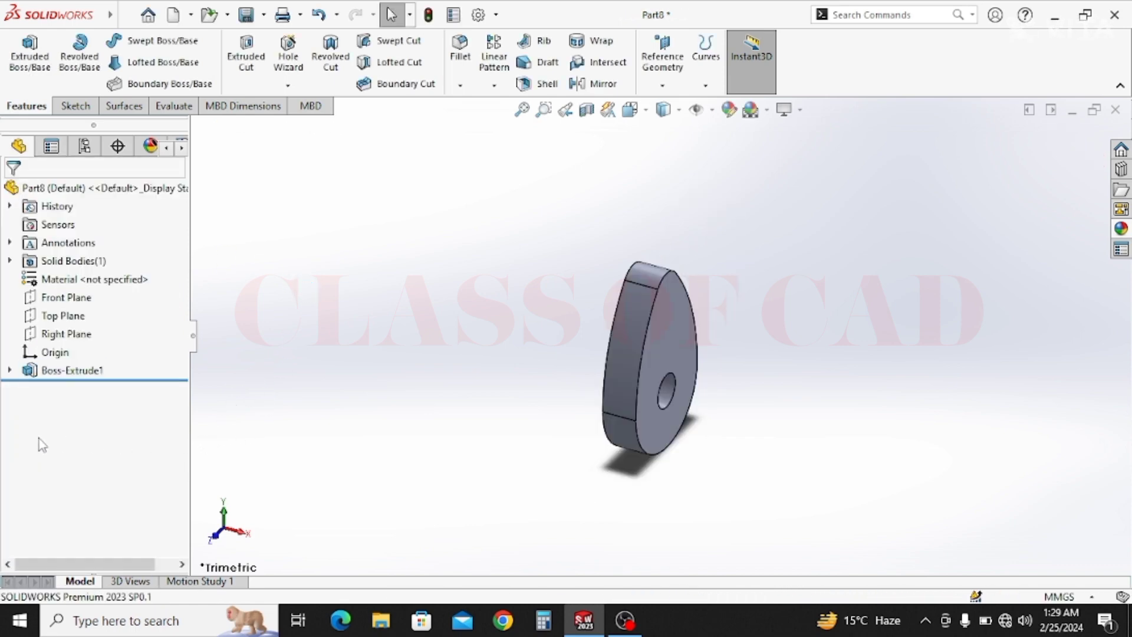
- Apply a yellow colour appearance to the cam's extrude feature
{"action": "left_click", "coordinate": [67, 371]}
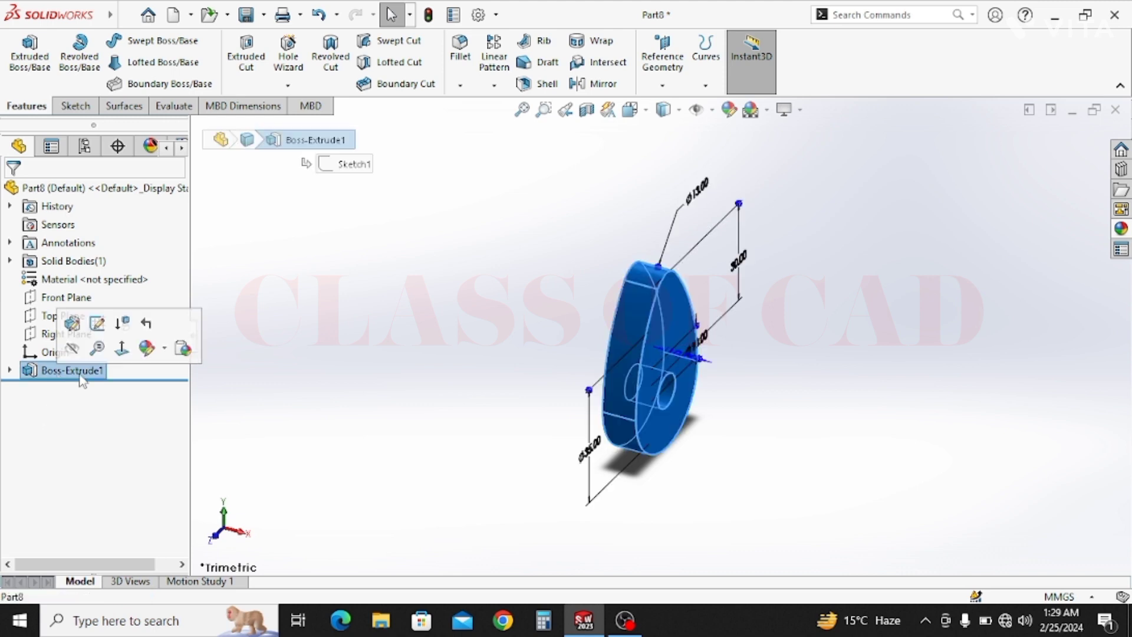
{"action": "left_click", "coordinate": [146, 348]}
{"action": "left_click", "coordinate": [167, 400]}
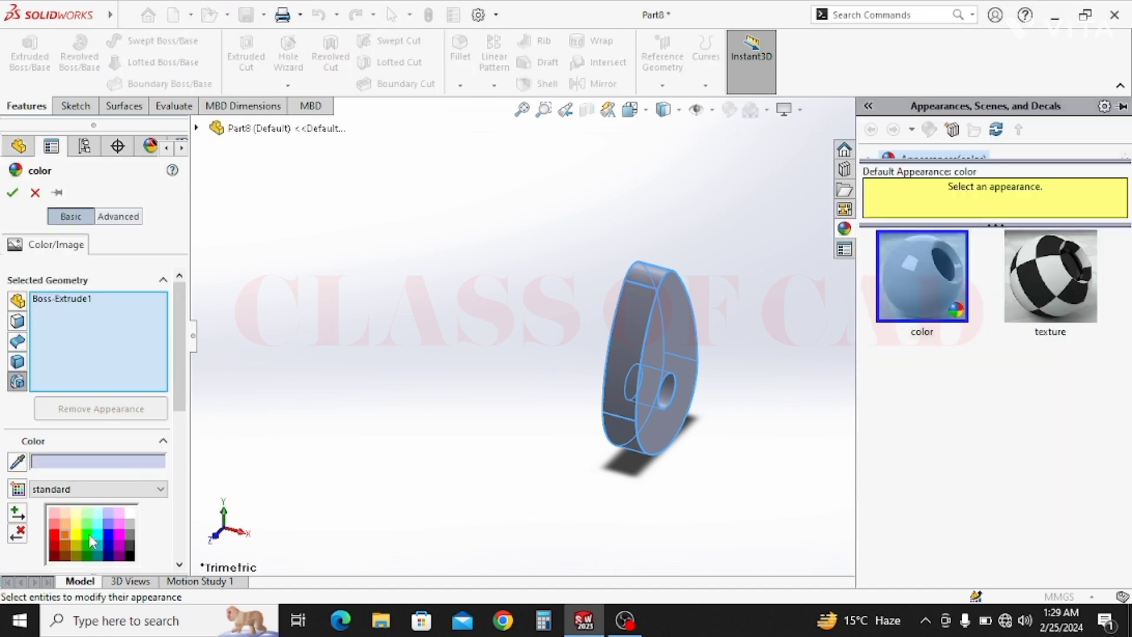
{"action": "left_click", "coordinate": [77, 533]}
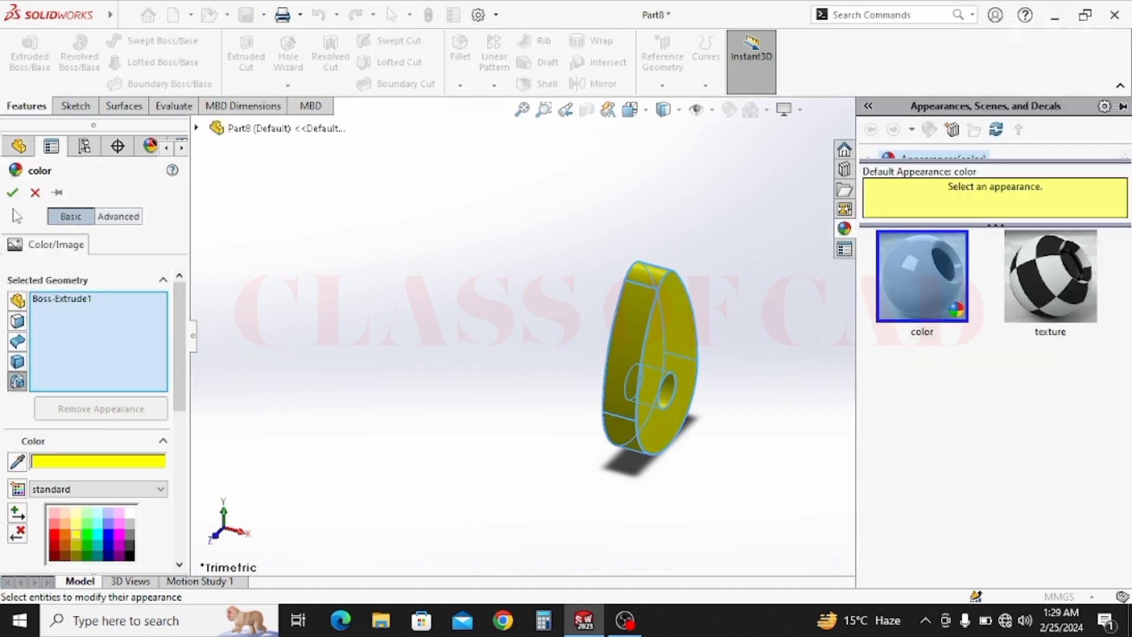
{"action": "left_click", "coordinate": [12, 192]}
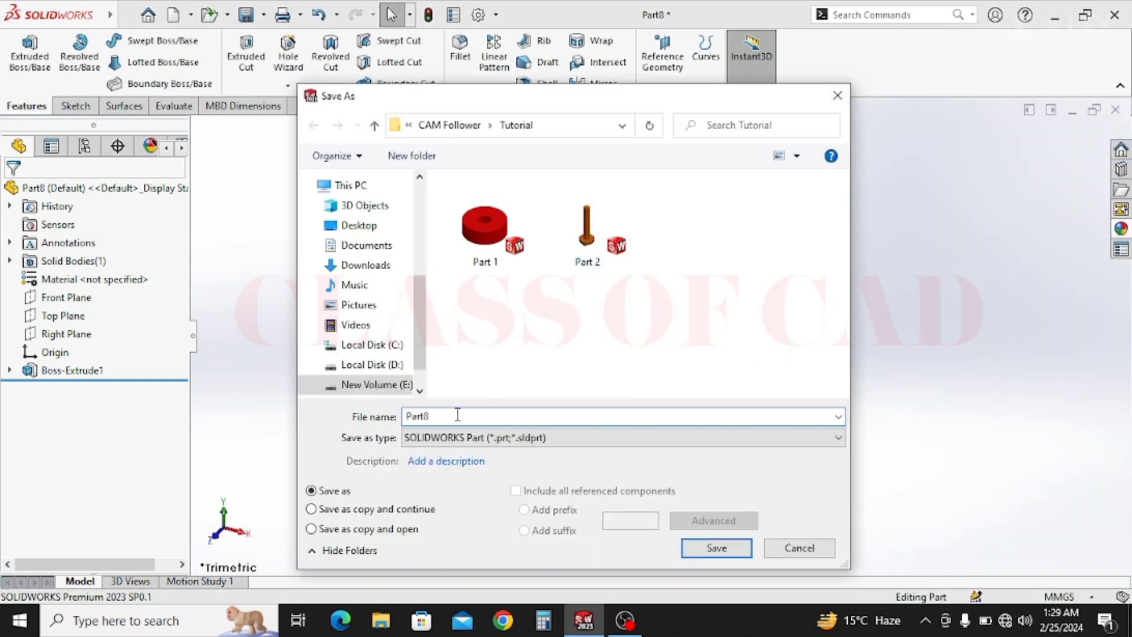
- Save the cam as Part 3 in the Tutorial folder and close the document
{"action": "type", "text": "Part 3"}
{"action": "key", "text": "Return"}
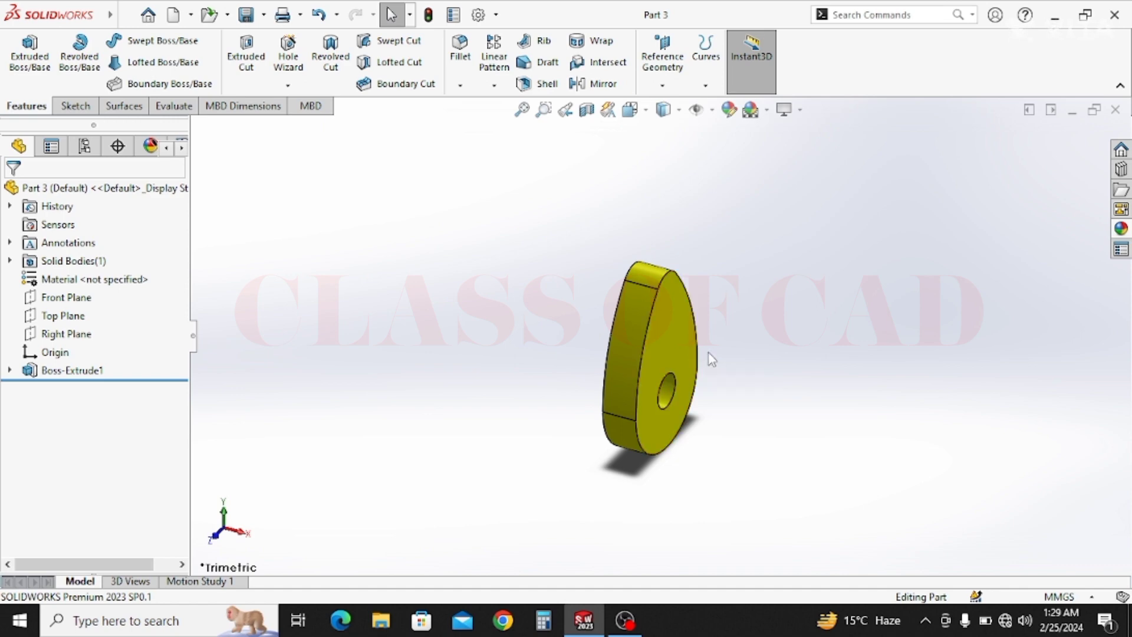
{"action": "left_click", "coordinate": [1115, 110]}
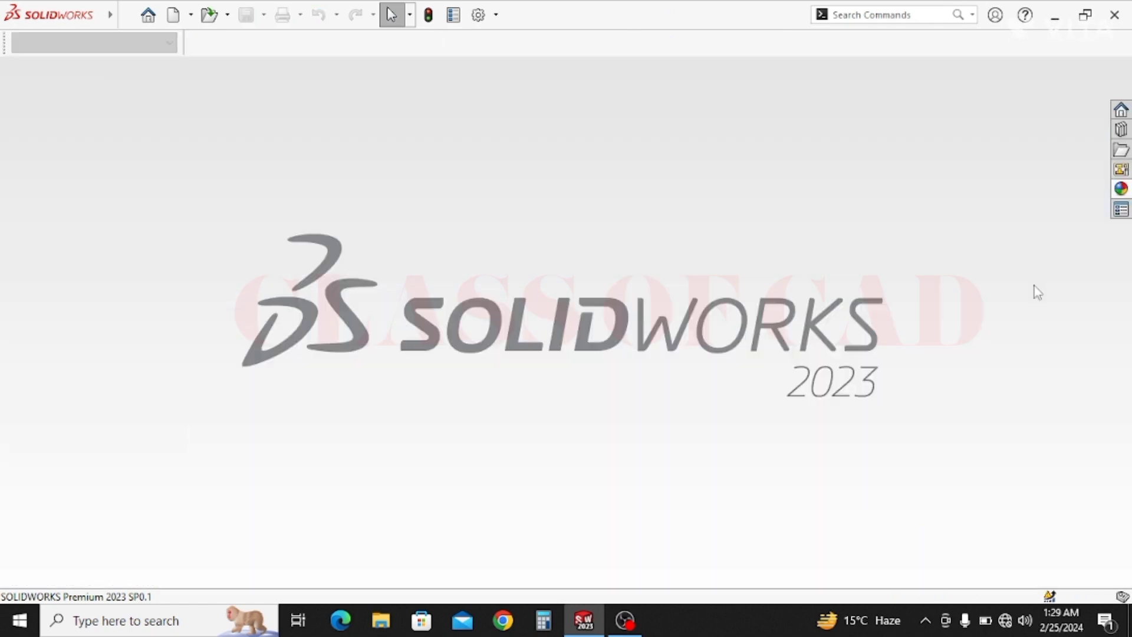
- Create a new part document and start a sketch on the Right Plane
{"action": "left_click", "coordinate": [173, 15]}
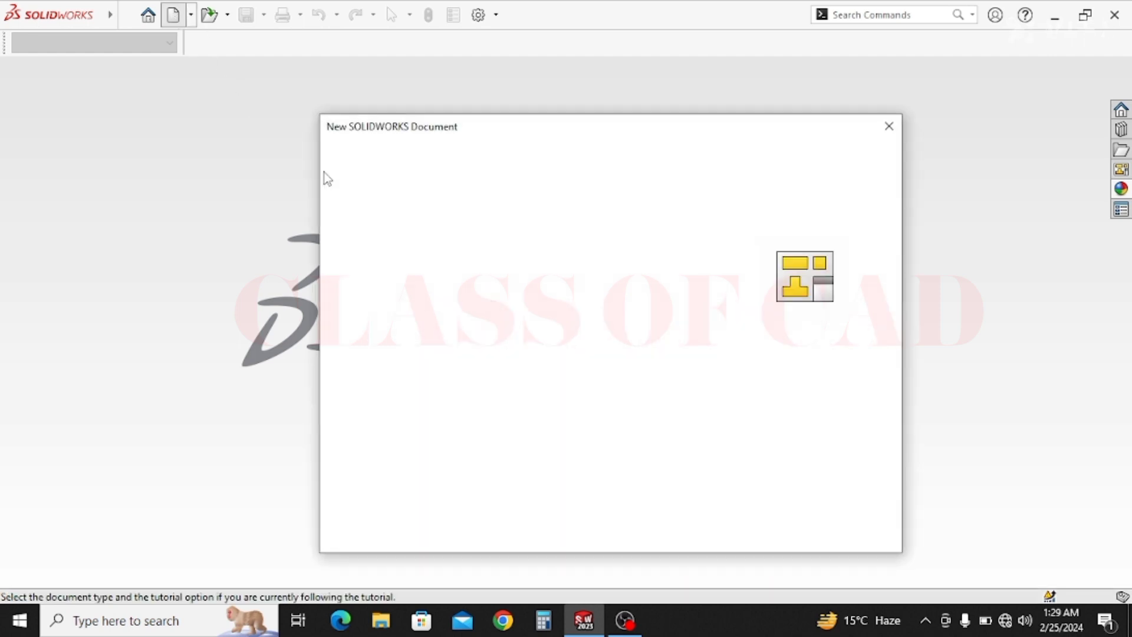
{"action": "double_click", "coordinate": [422, 301]}
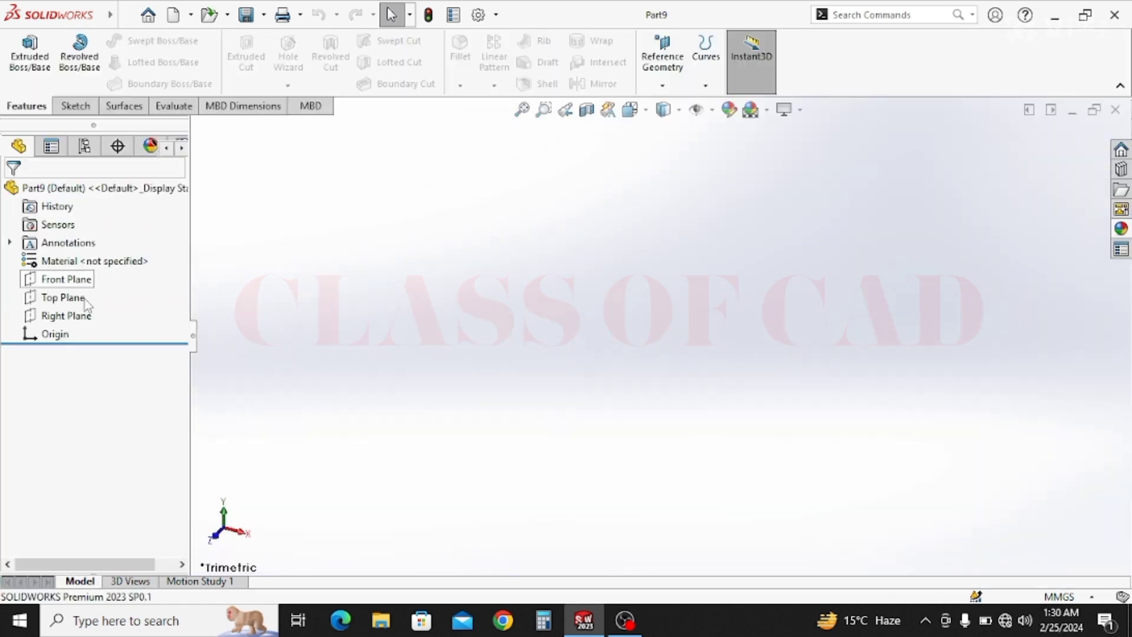
{"action": "left_click", "coordinate": [66, 317]}
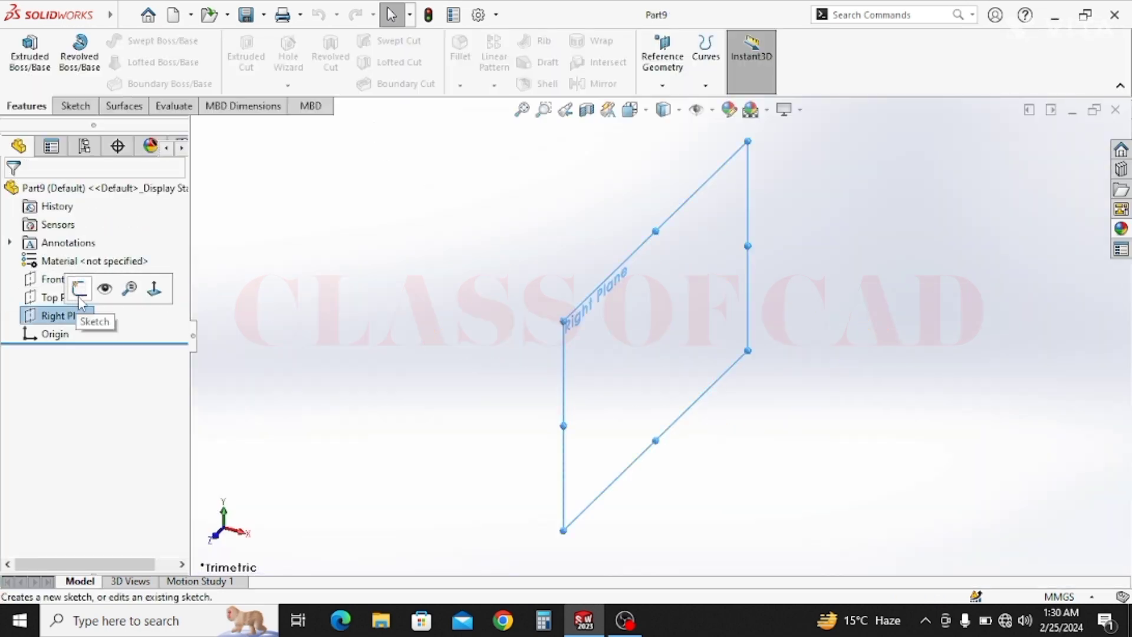
{"action": "left_click", "coordinate": [73, 286]}
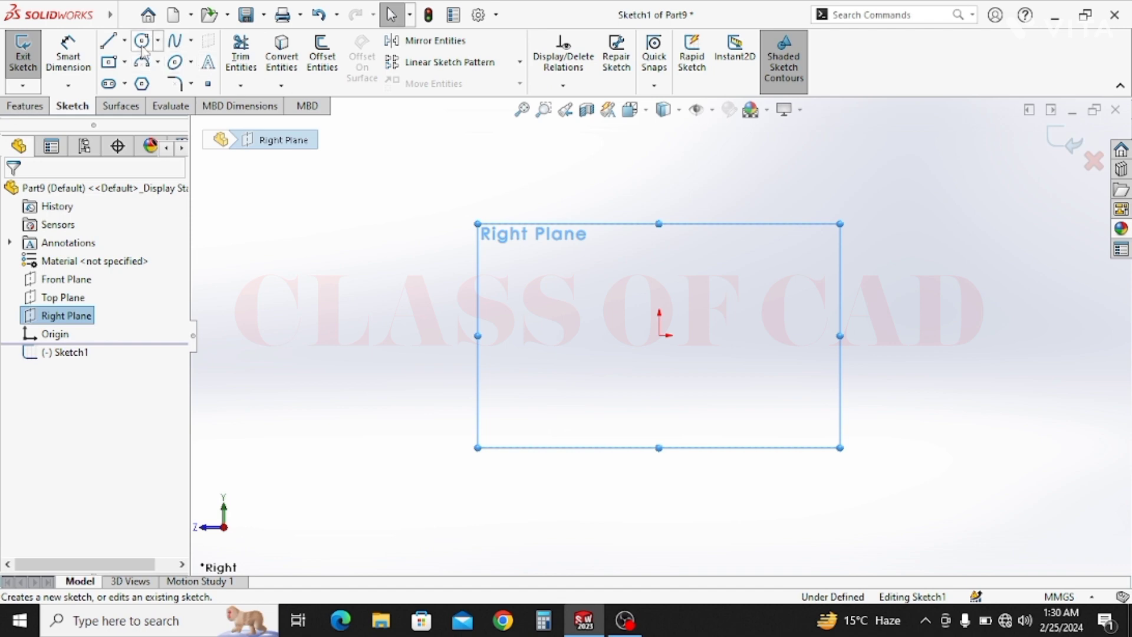
- Draw a circle centred on the origin and dimension its diameter to 10 mm
{"action": "left_click", "coordinate": [142, 41]}
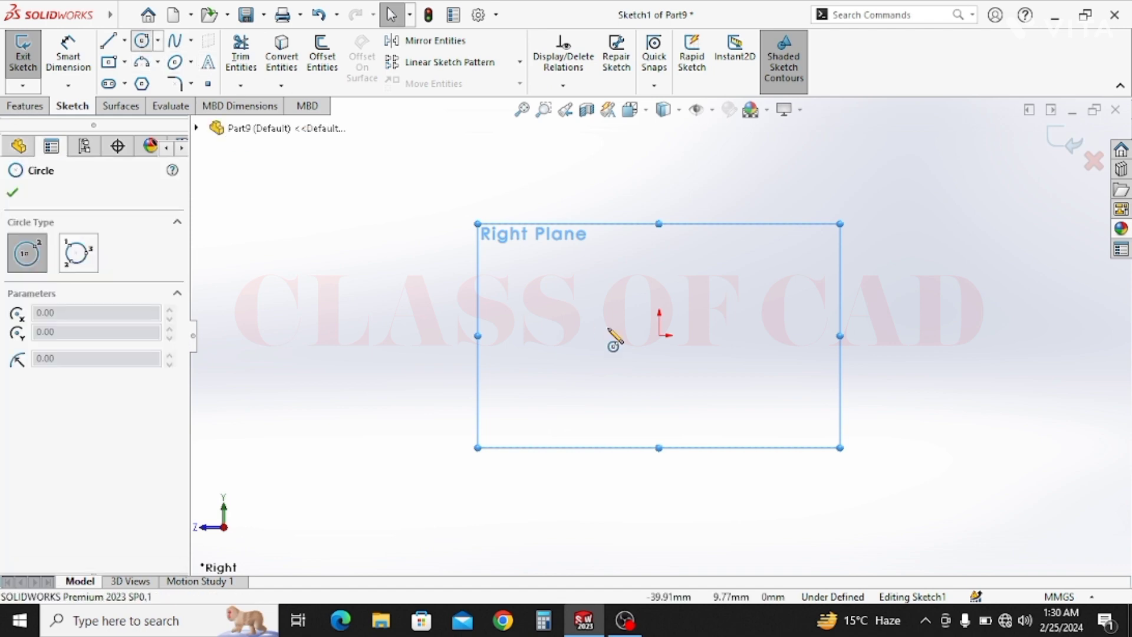
{"action": "left_click", "coordinate": [659, 335]}
{"action": "left_click", "coordinate": [612, 352]}
{"action": "left_click", "coordinate": [73, 53]}
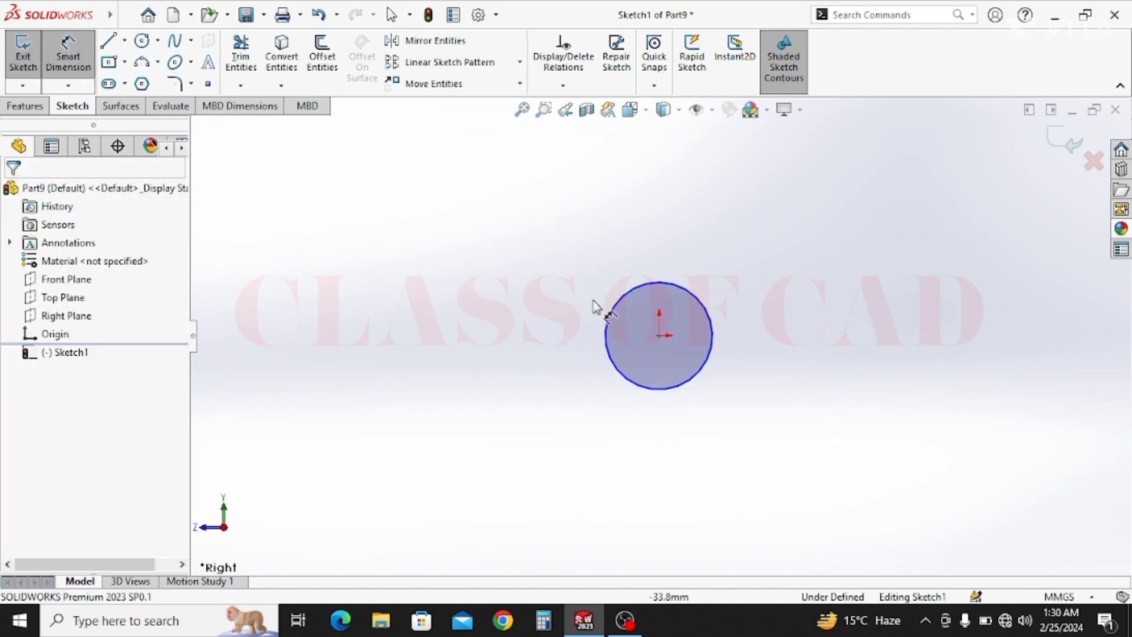
{"action": "left_click", "coordinate": [608, 316]}
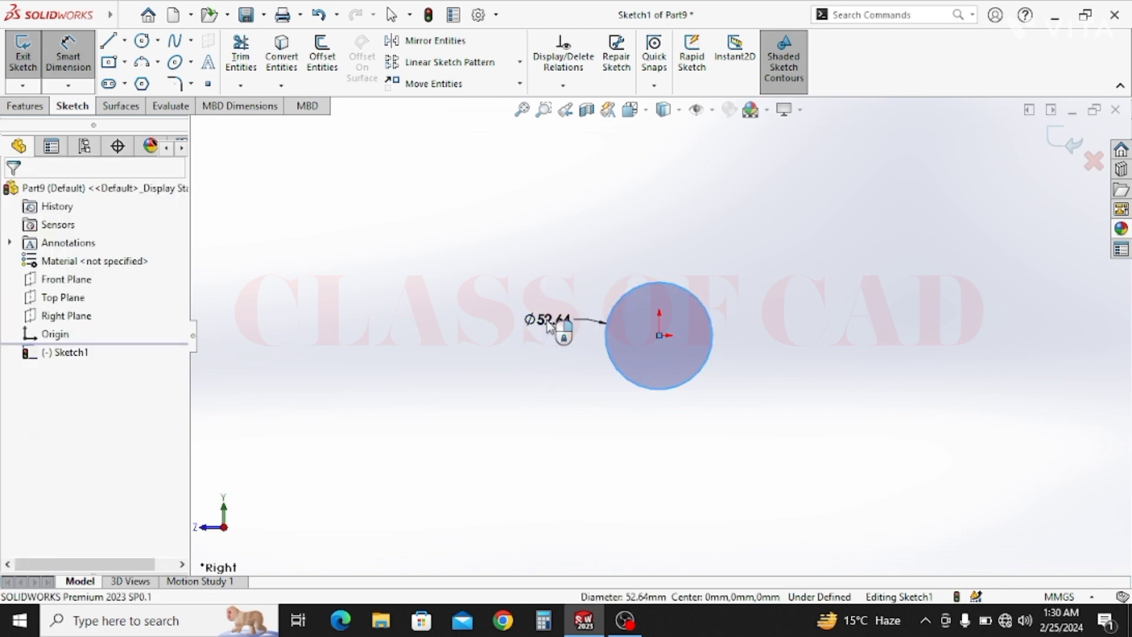
{"action": "left_click", "coordinate": [547, 321]}
{"action": "type", "text": "10"}
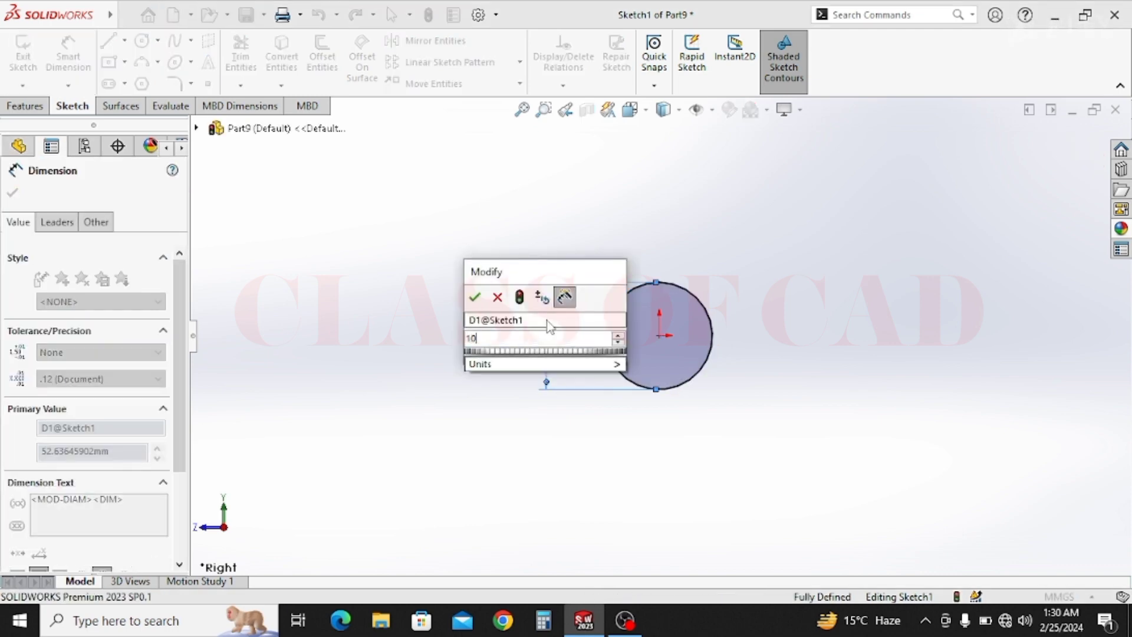
{"action": "key", "text": "Return"}
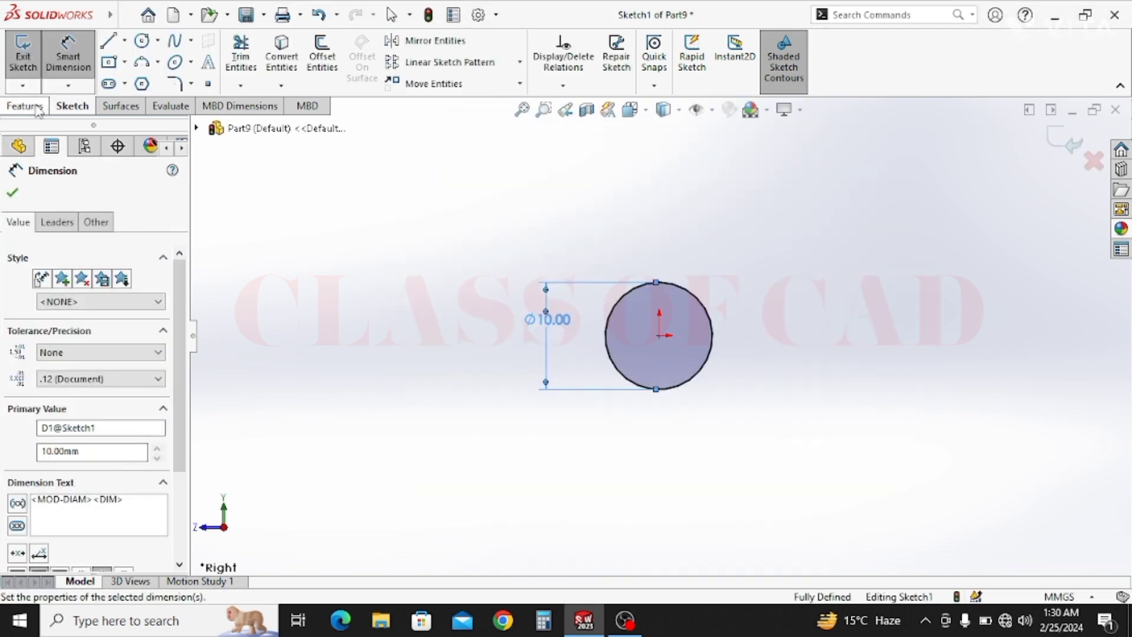
- Extrude the 10 mm circle 30 mm with the Mid Plane end condition to form the shaft
{"action": "left_click", "coordinate": [26, 106]}
{"action": "left_click", "coordinate": [41, 59]}
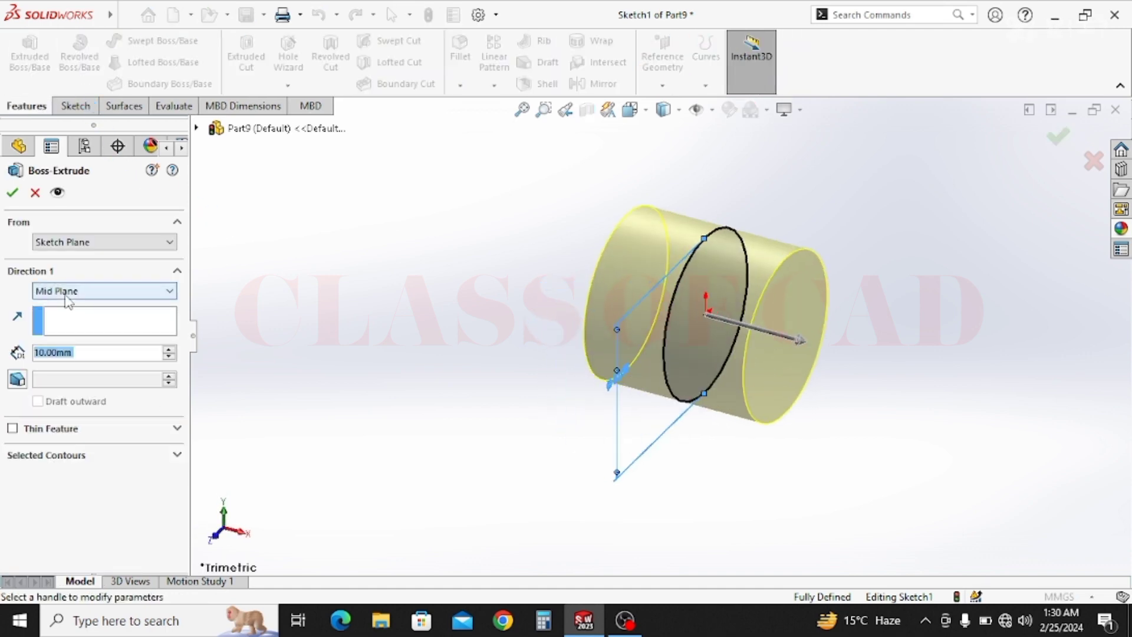
{"action": "type", "text": "30"}
{"action": "key", "text": "Return"}
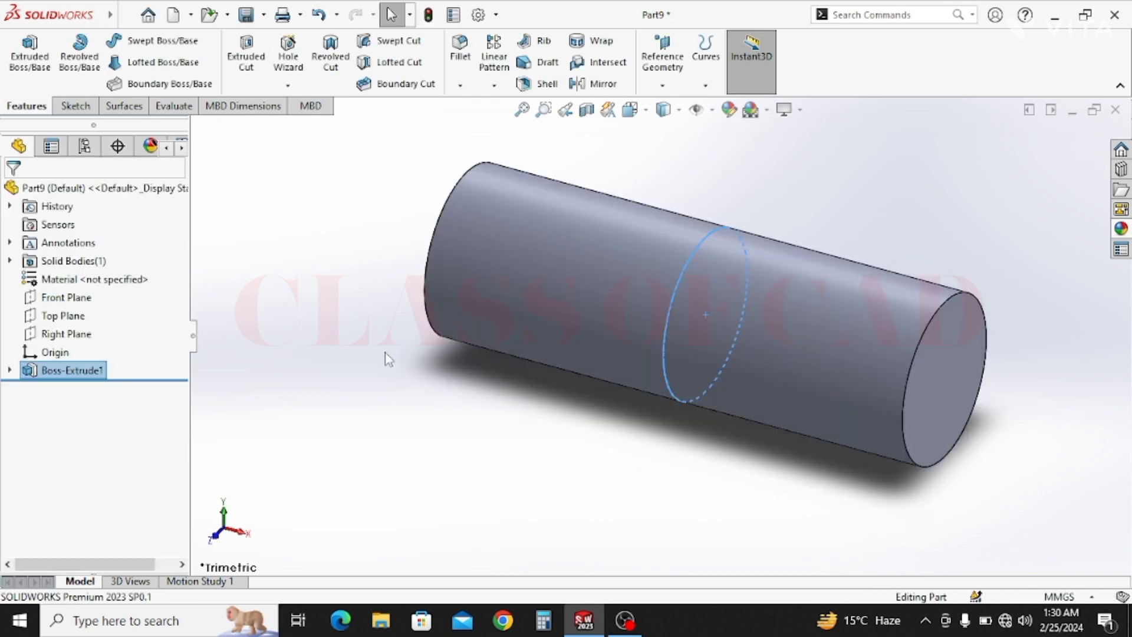
- Apply a green colour appearance to the shaft's extrude feature
{"action": "left_click", "coordinate": [87, 370]}
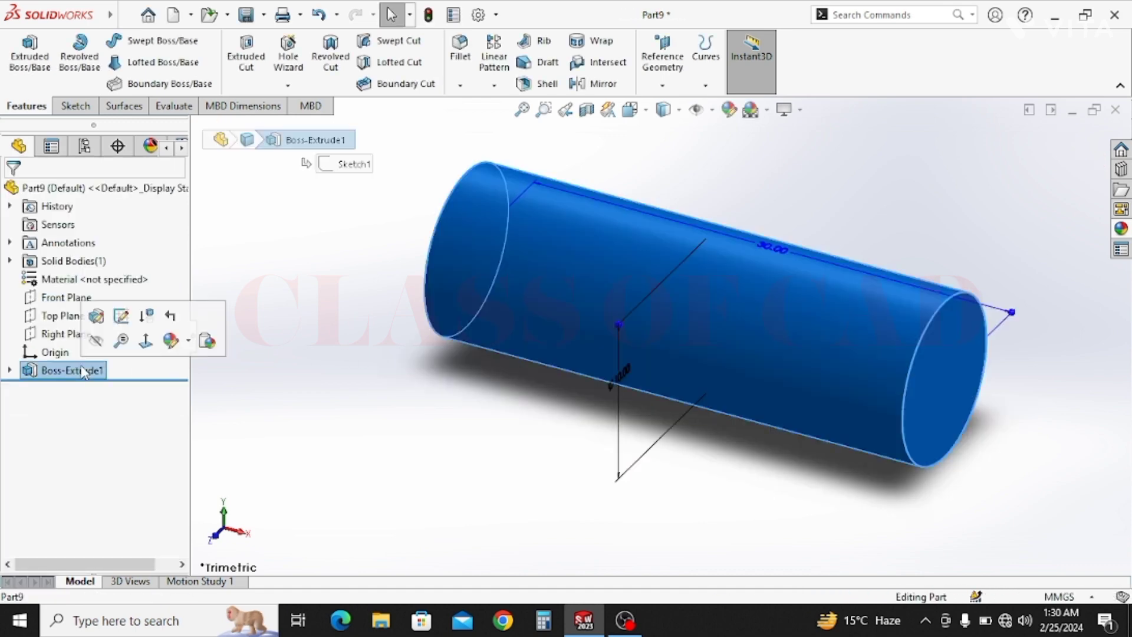
{"action": "left_click", "coordinate": [170, 341]}
{"action": "left_click", "coordinate": [186, 375]}
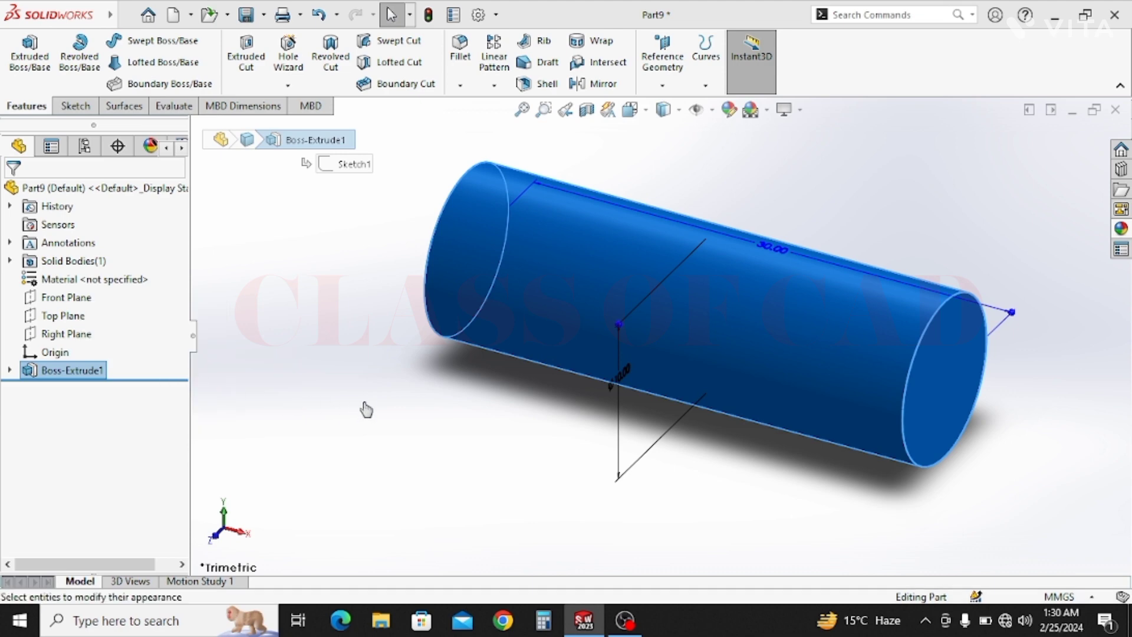
{"action": "left_click", "coordinate": [467, 417]}
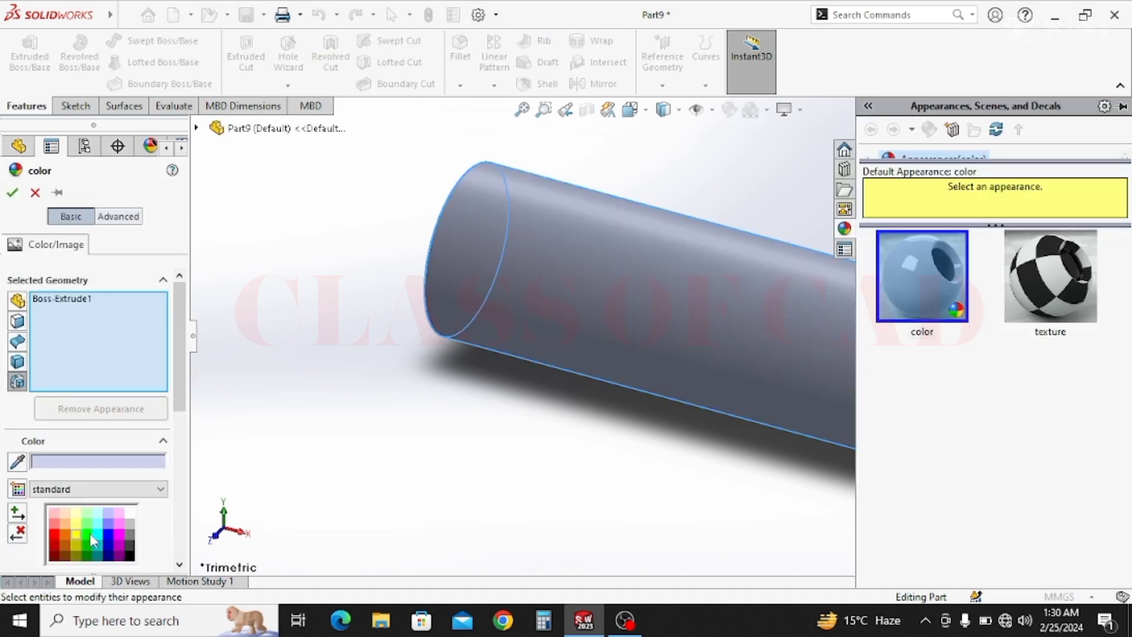
{"action": "left_click", "coordinate": [92, 536]}
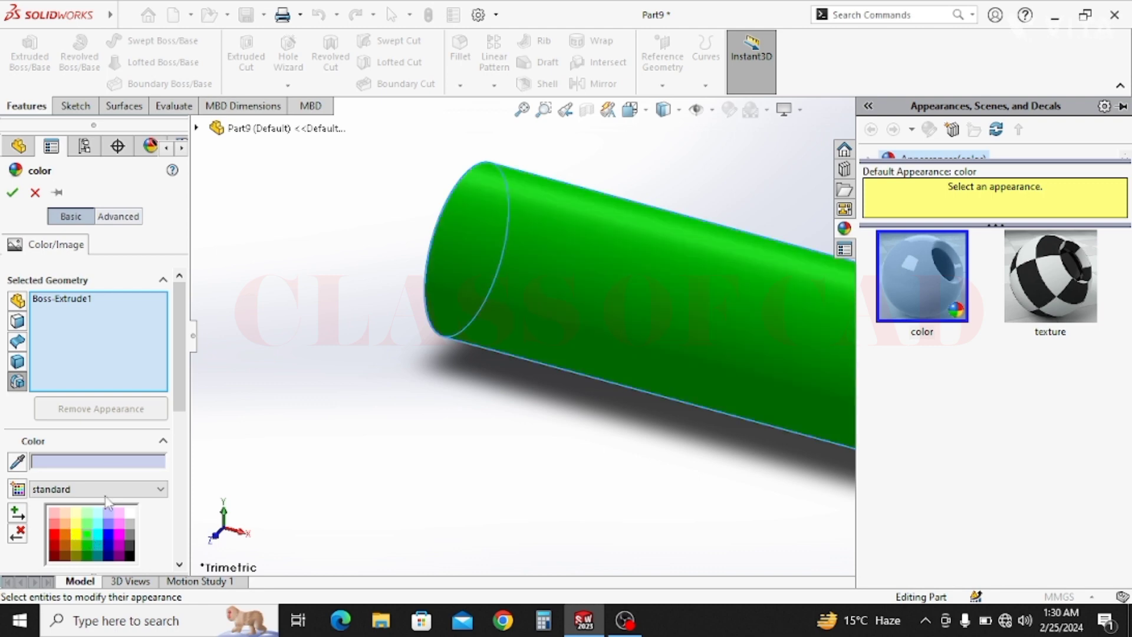
{"action": "left_click", "coordinate": [12, 193]}
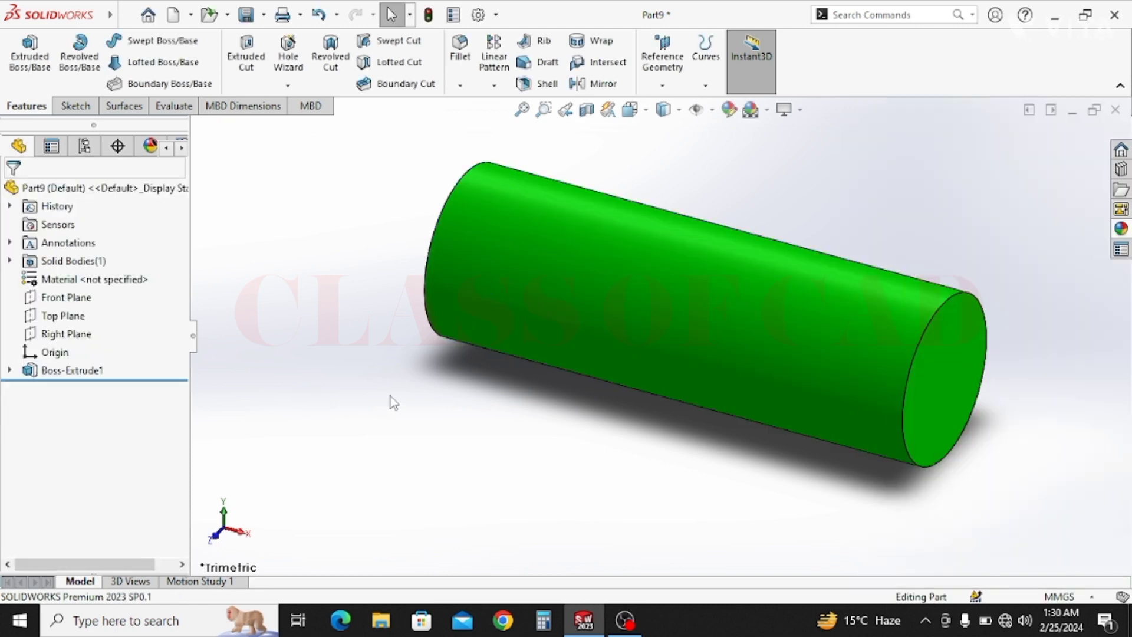
- Save the shaft as Part 4 in the Tutorial folder and close the document
{"action": "key", "text": "ctrl+s"}
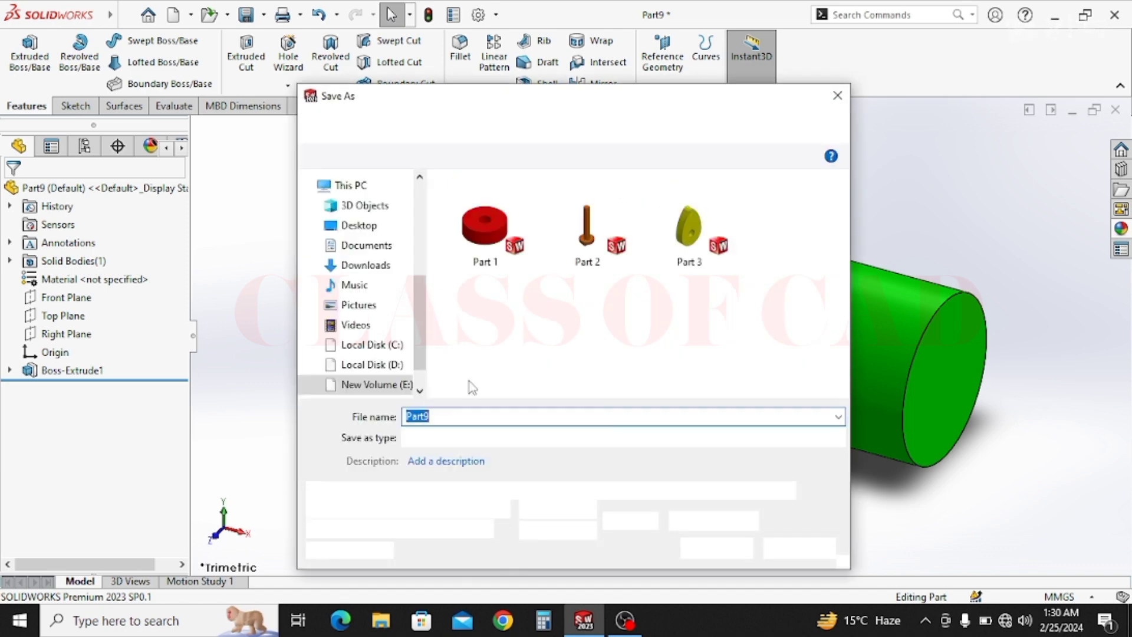
{"action": "left_click", "coordinate": [456, 416]}
{"action": "key", "text": "BackSpace"}
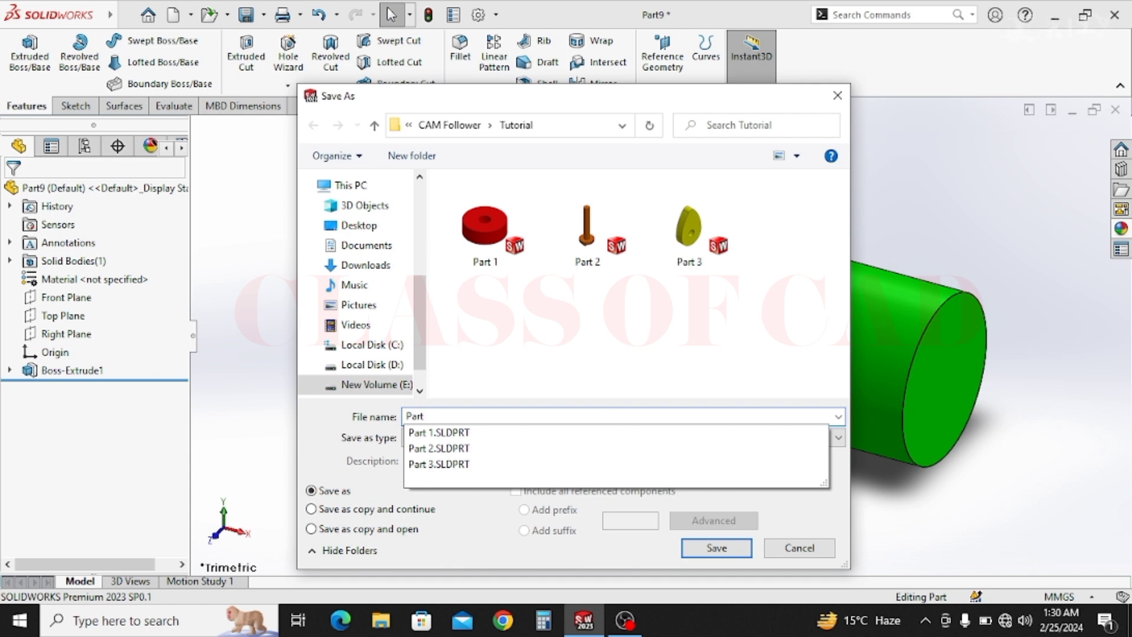
{"action": "type", "text": "4"}
{"action": "key", "text": "Return"}
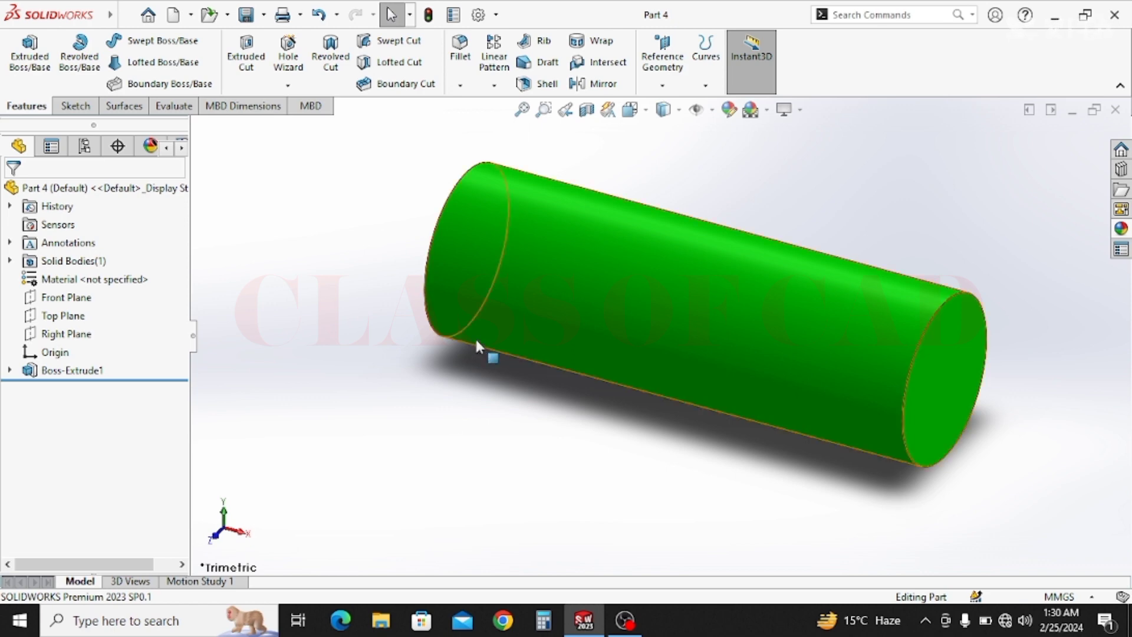
{"action": "scroll", "coordinate": [475, 337], "scroll_direction": "up", "scroll_amount": 2}
{"action": "left_click", "coordinate": [1115, 111]}
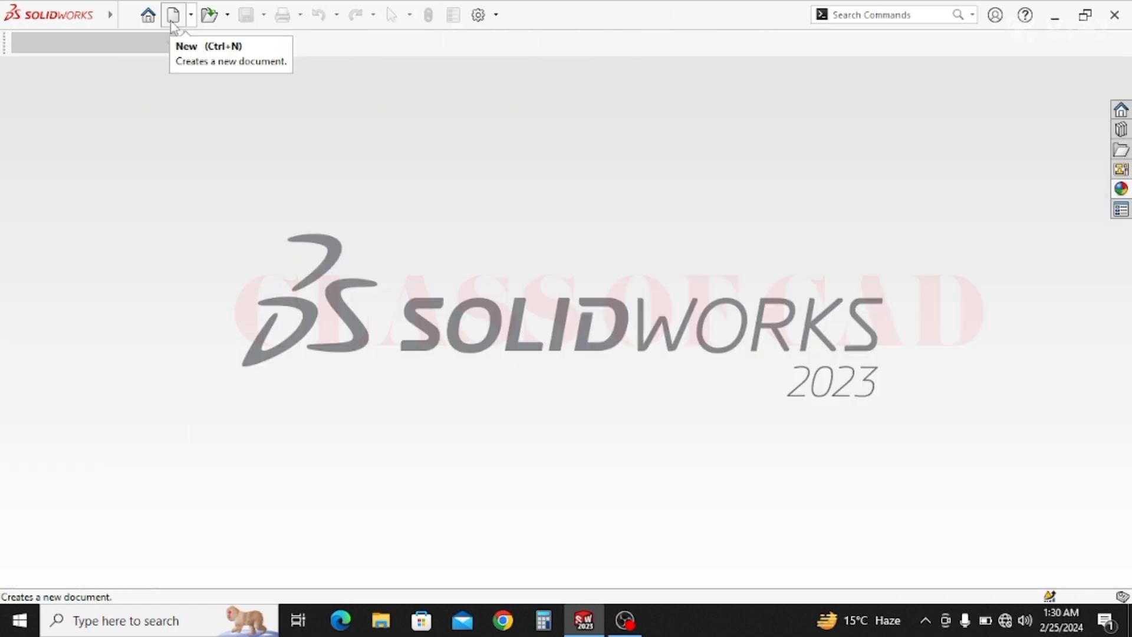
- Create a new assembly document, dismissing the component file selection and leaving the assembly empty
{"action": "left_click", "coordinate": [173, 16]}
{"action": "left_click", "coordinate": [619, 289]}
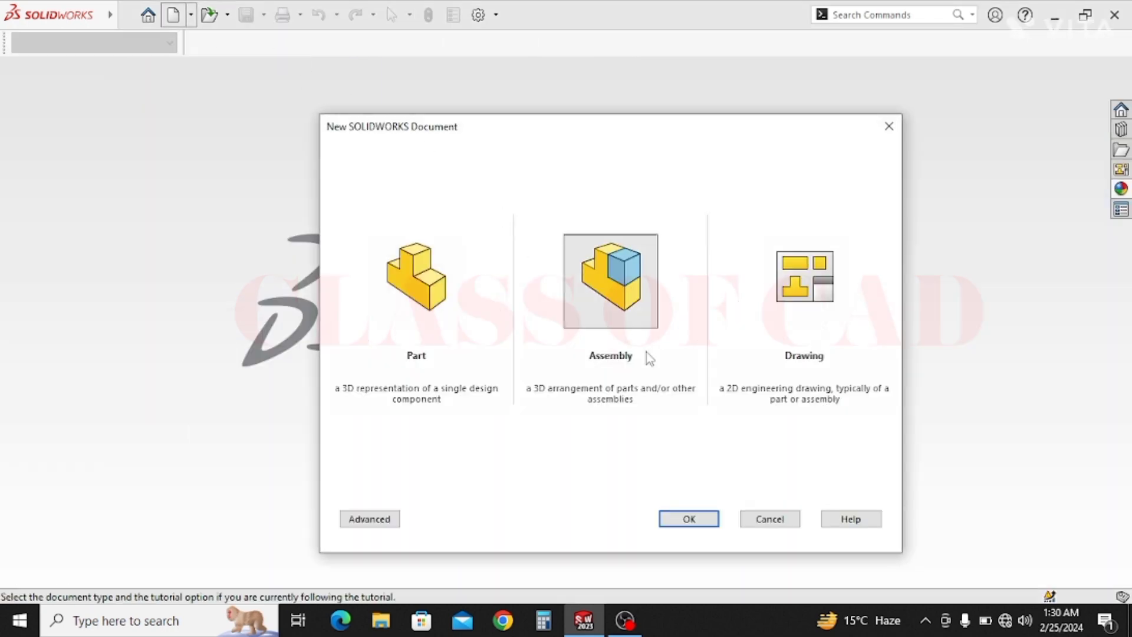
{"action": "left_click", "coordinate": [690, 519]}
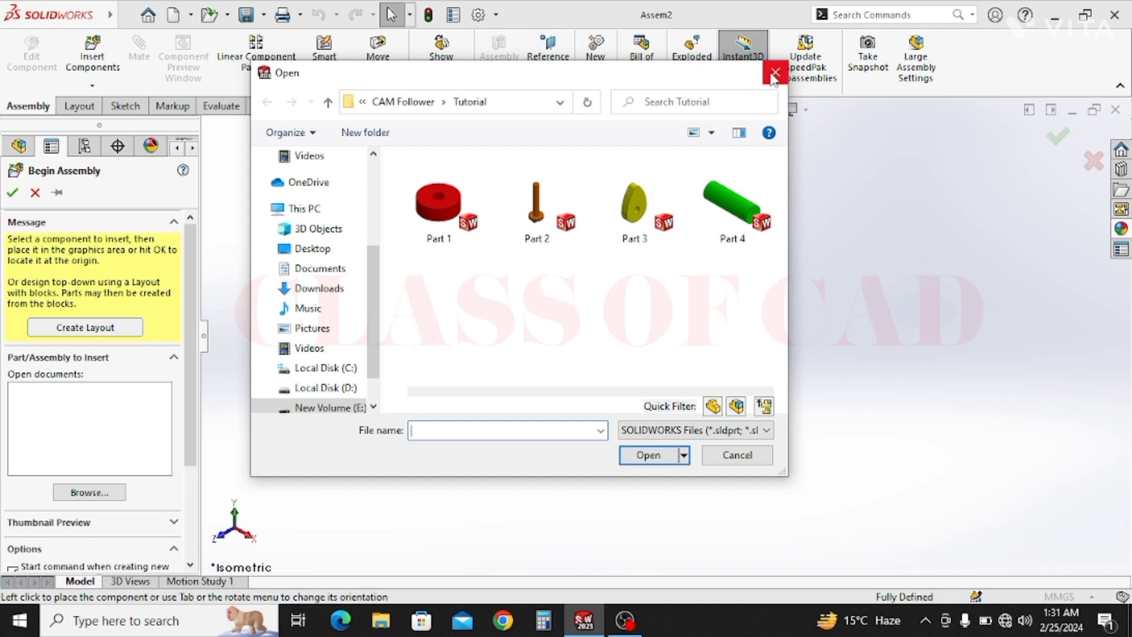
{"action": "left_click", "coordinate": [775, 72]}
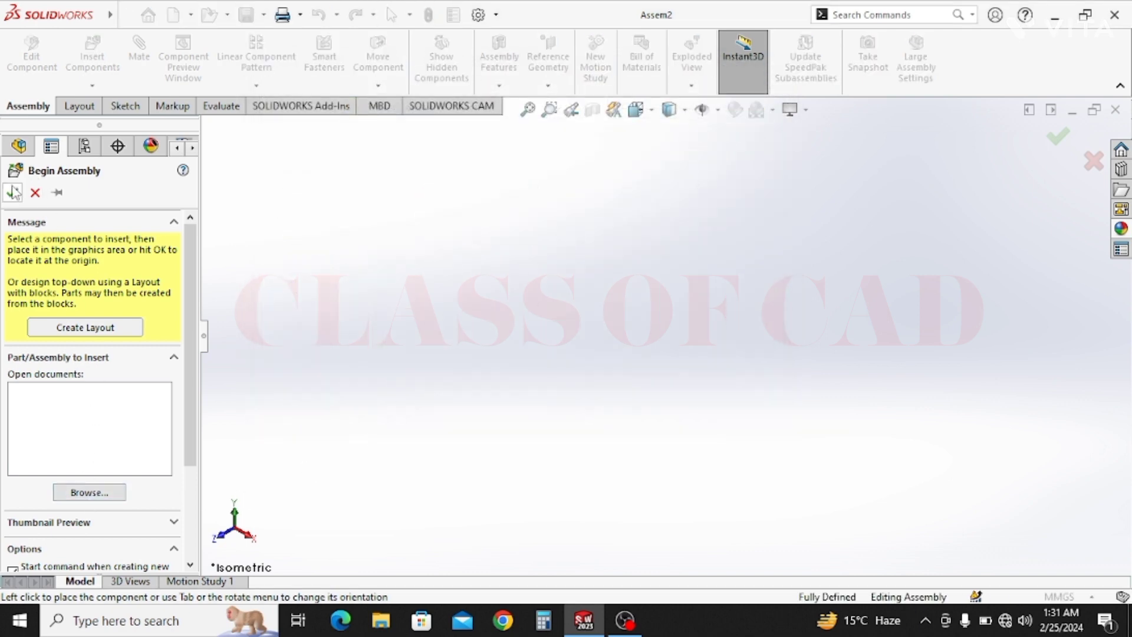
{"action": "left_click", "coordinate": [14, 193]}
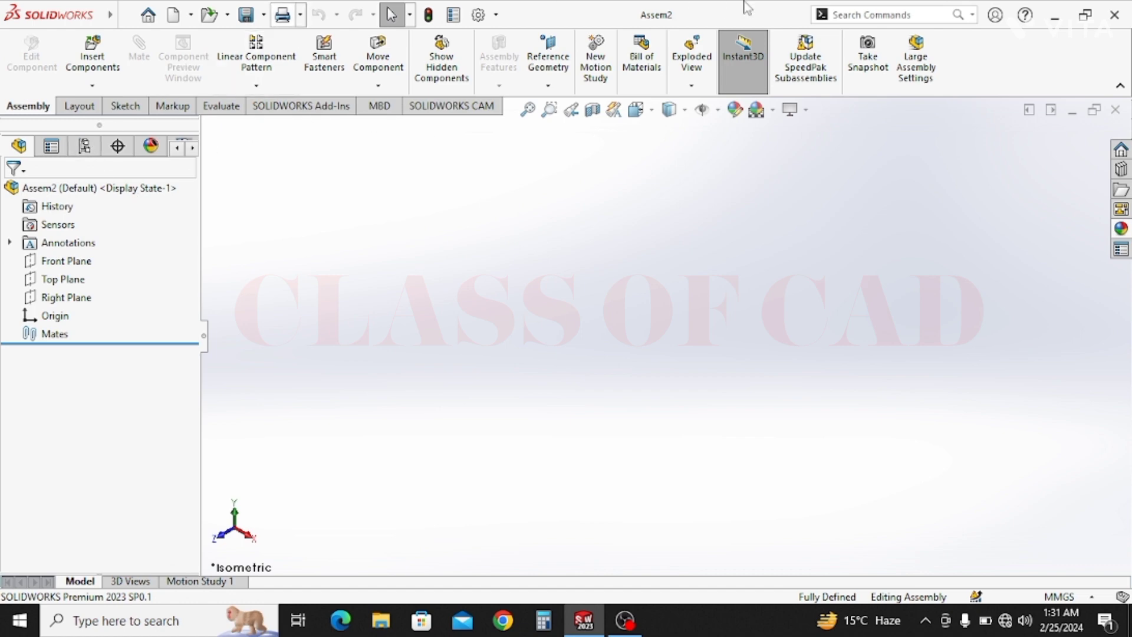
- Insert Part 1 from the Tutorial folder and place it in the assembly as the first component
{"action": "left_click", "coordinate": [95, 55]}
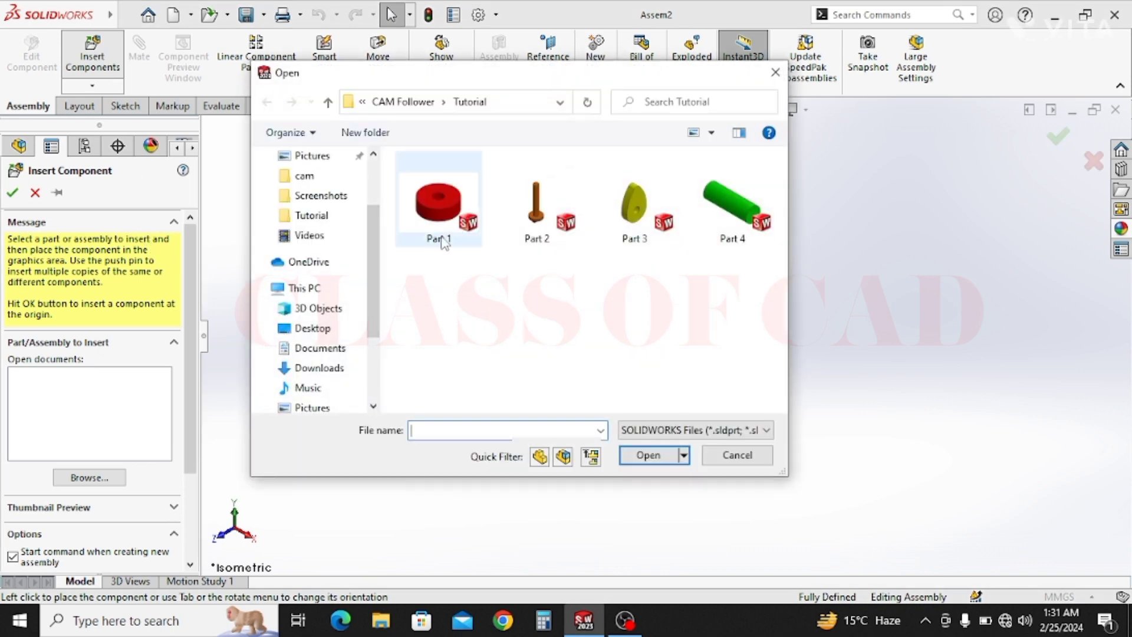
{"action": "left_click", "coordinate": [437, 222]}
{"action": "left_click", "coordinate": [648, 464]}
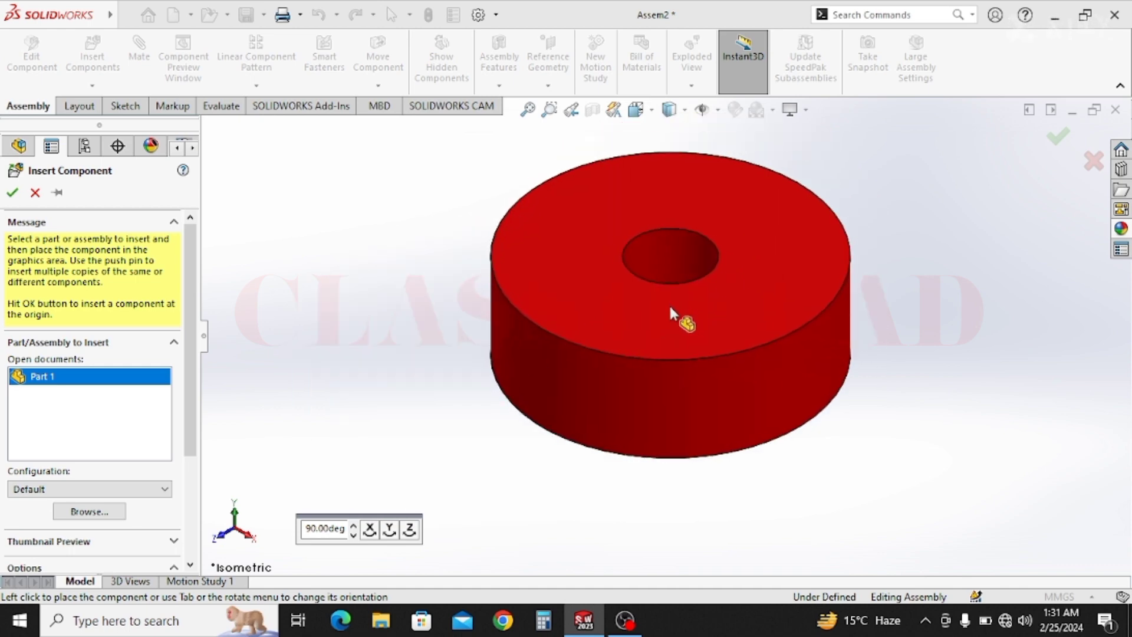
{"action": "left_click", "coordinate": [670, 309]}
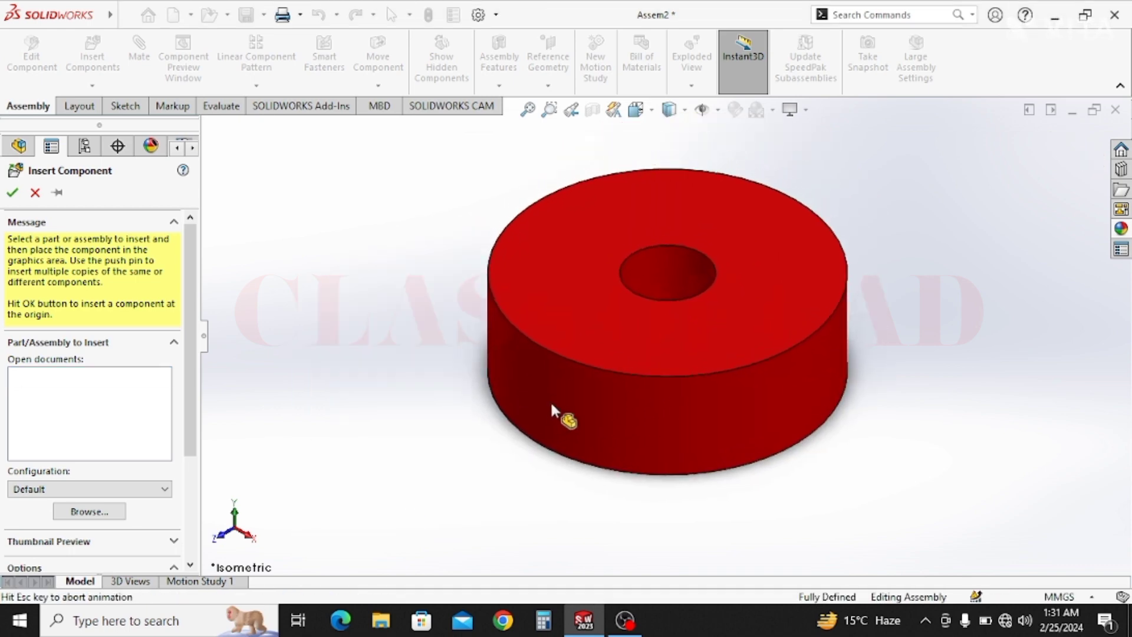
- Insert Part 2 from the Tutorial folder into the assembly alongside Part 1
{"action": "scroll", "coordinate": [429, 386], "scroll_direction": "up", "scroll_amount": 2}
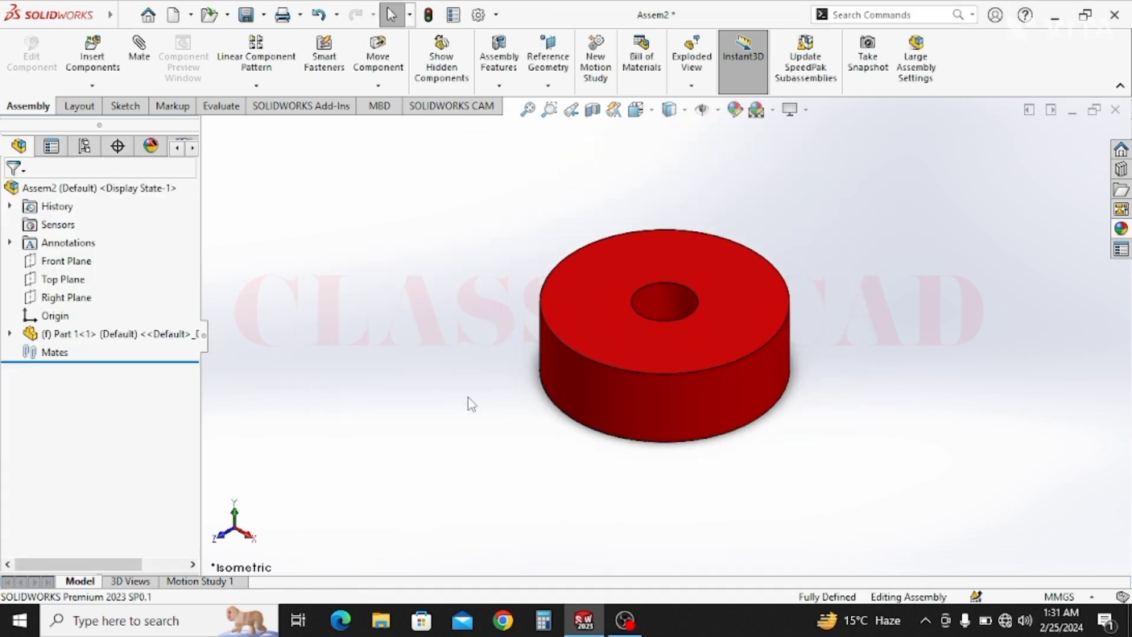
{"action": "middle_click_drag", "start_coordinate": [659, 447], "coordinate": [630, 451], "text": "ctrl"}
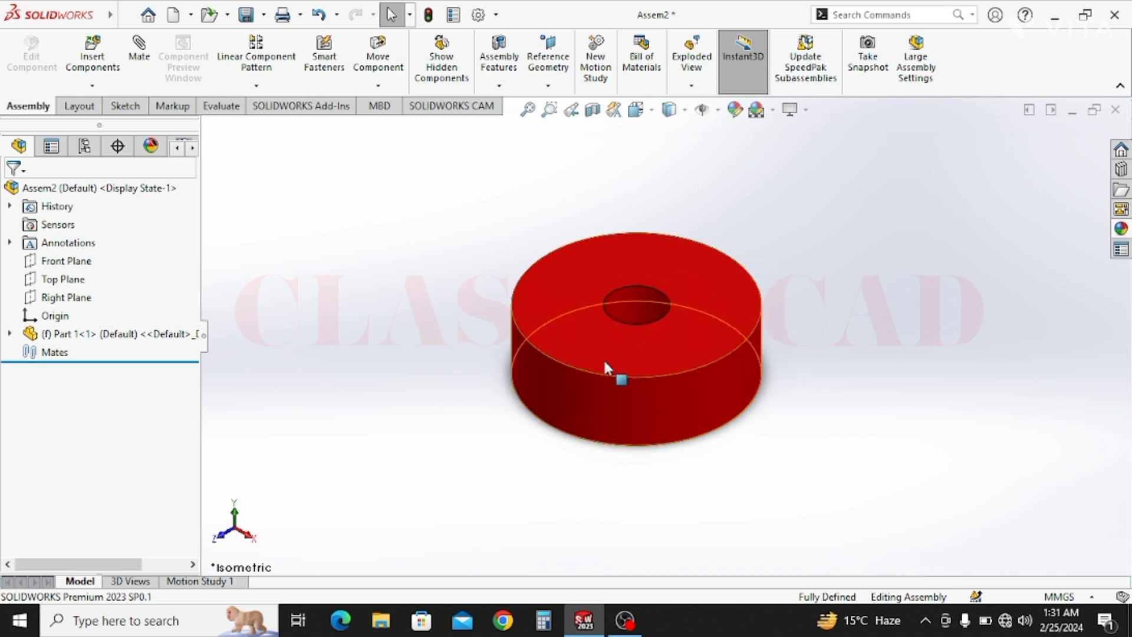
{"action": "left_click", "coordinate": [116, 60]}
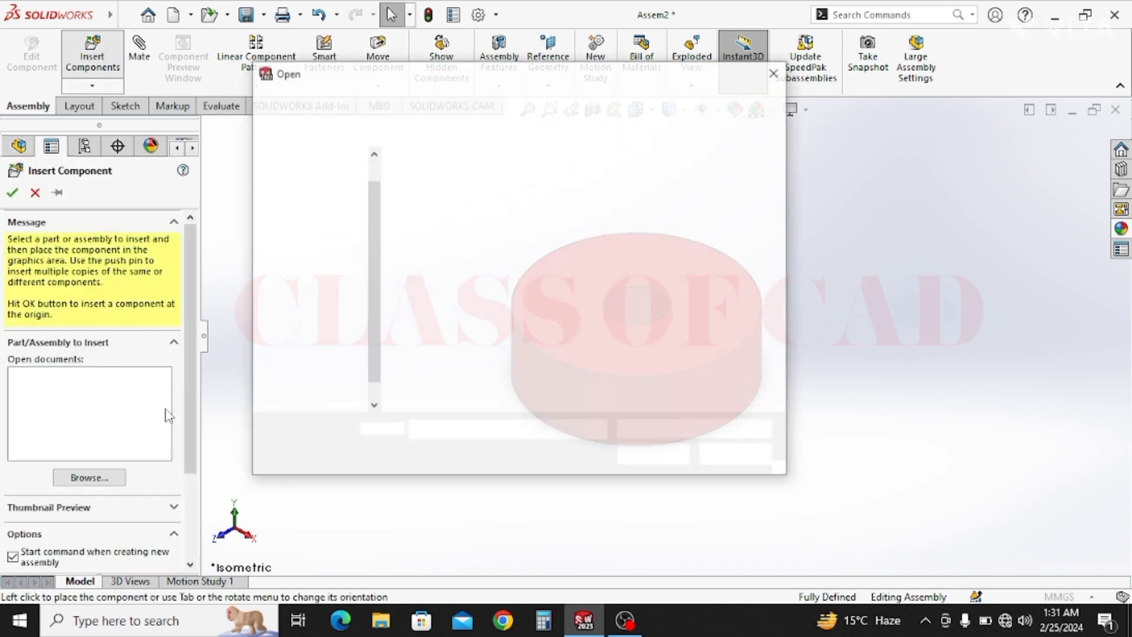
{"action": "left_click", "coordinate": [535, 213]}
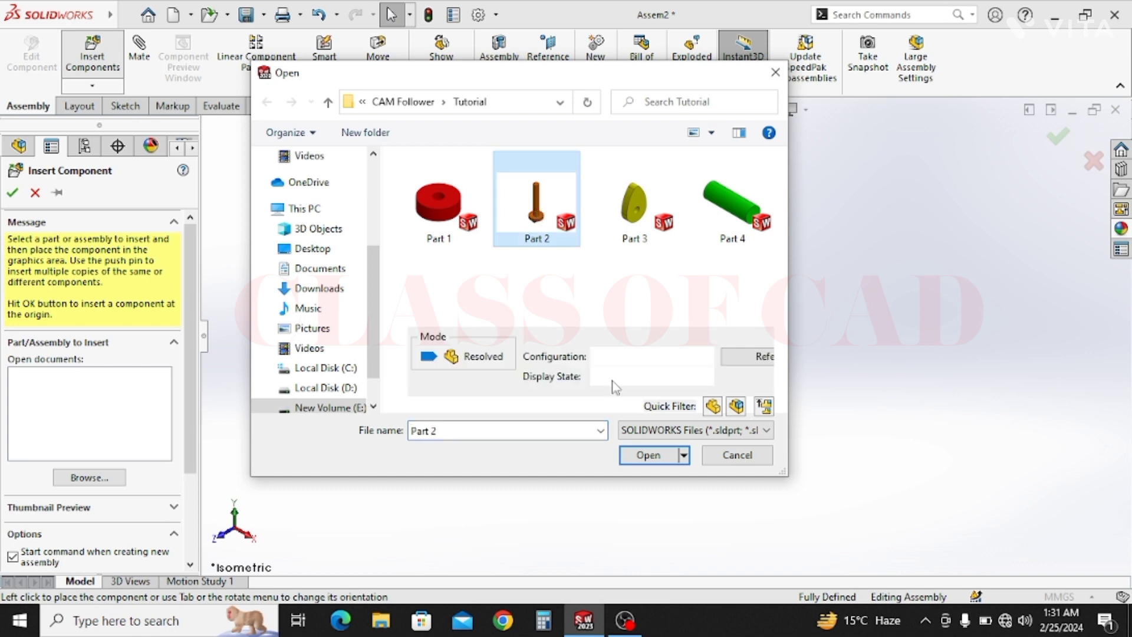
{"action": "left_click", "coordinate": [656, 463]}
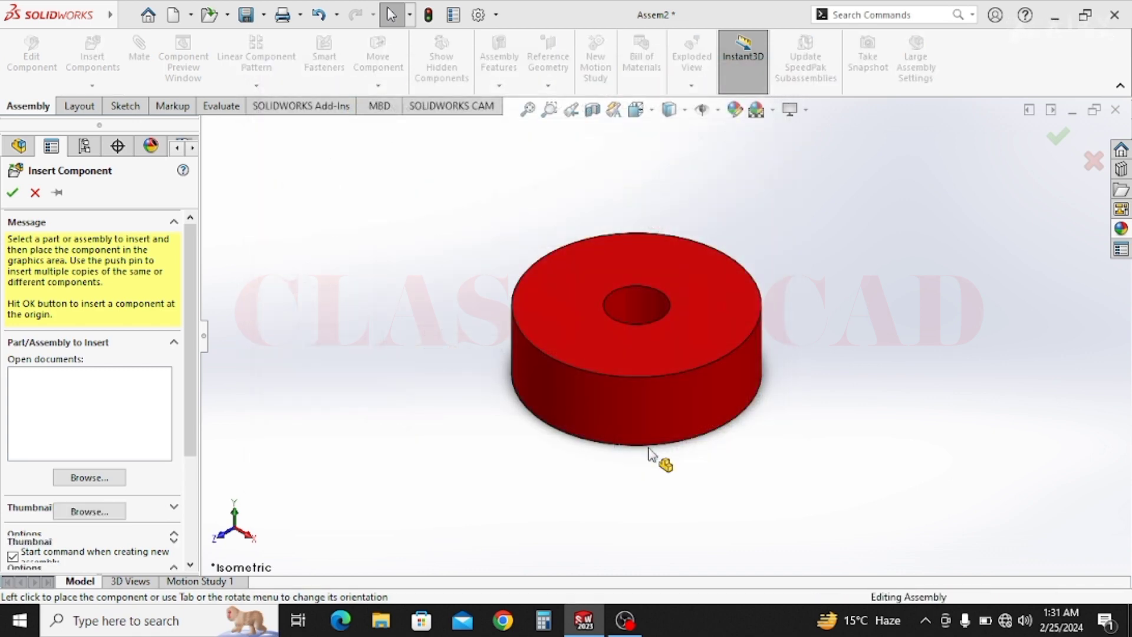
{"action": "left_click", "coordinate": [547, 406]}
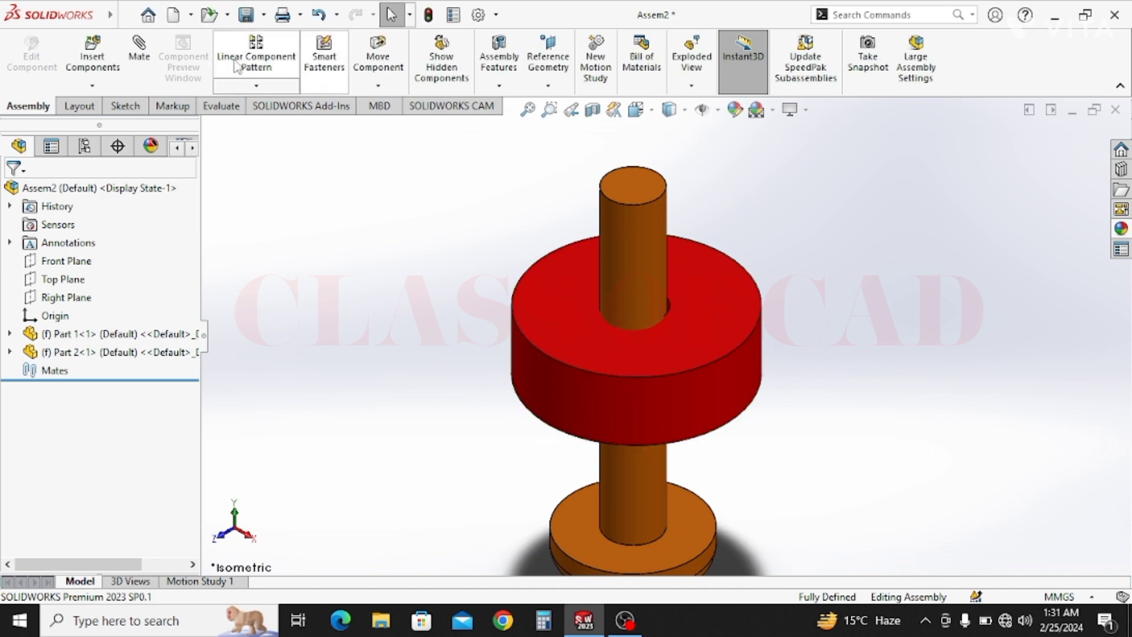
{"action": "left_click", "coordinate": [140, 53]}
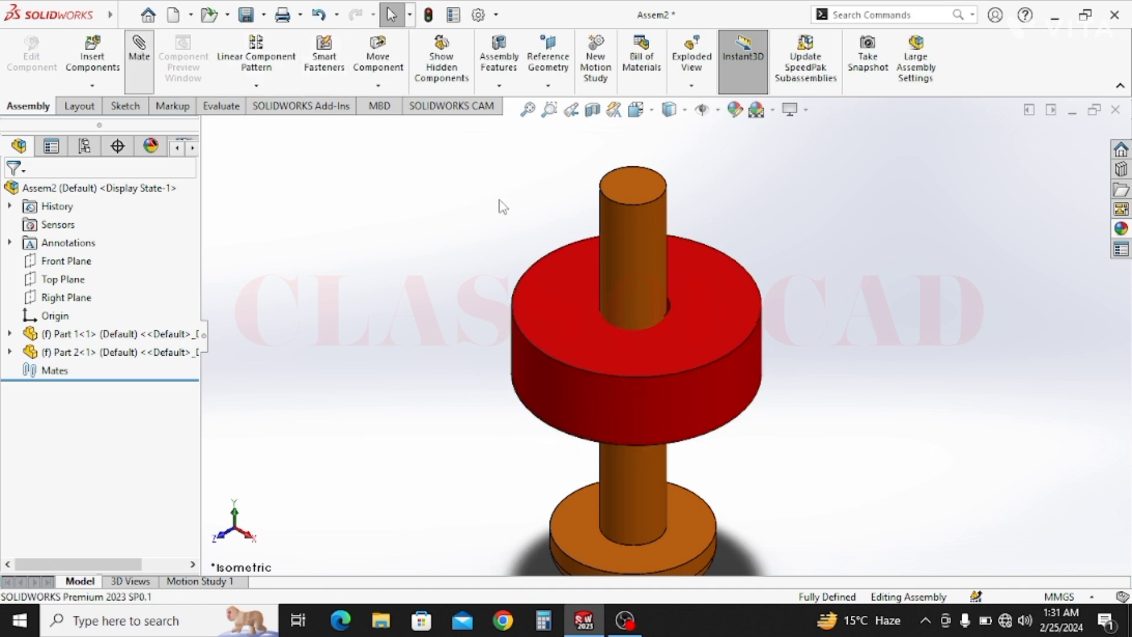
{"action": "left_click", "coordinate": [640, 243]}
{"action": "scroll", "coordinate": [667, 289], "scroll_direction": "down", "scroll_amount": 5}
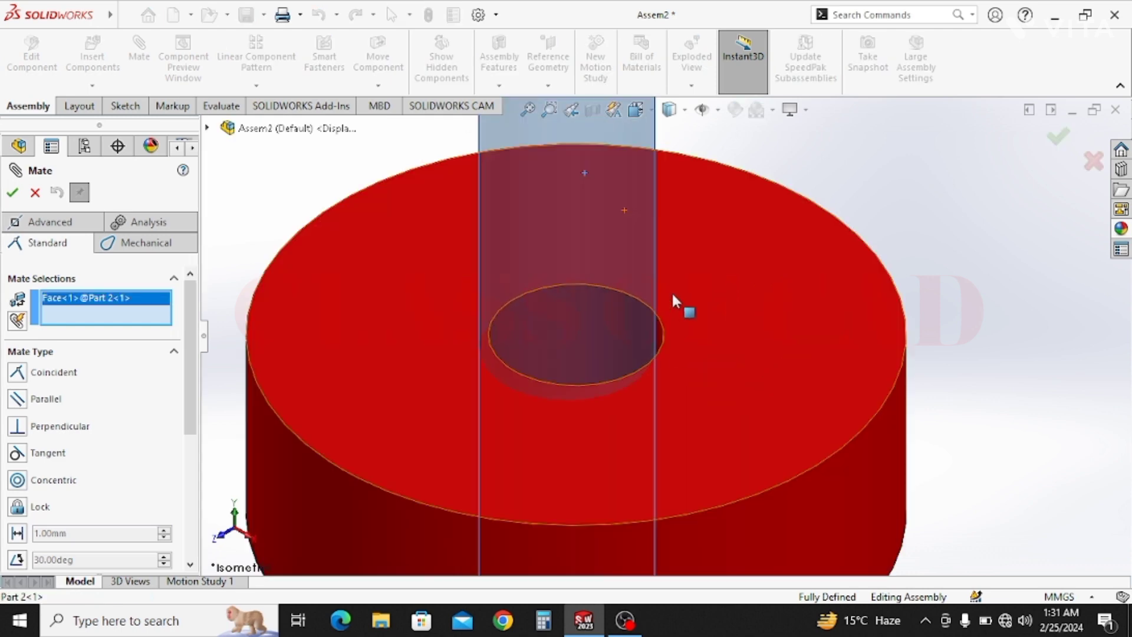
{"action": "left_click", "coordinate": [610, 313]}
{"action": "scroll", "coordinate": [575, 246], "scroll_direction": "up", "scroll_amount": 5}
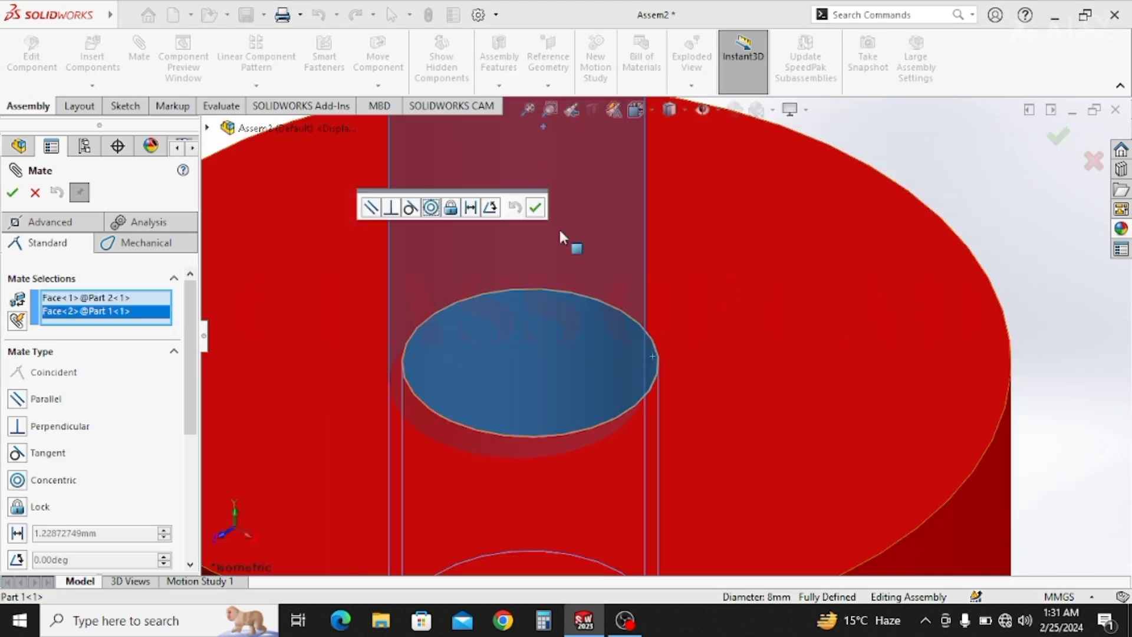
{"action": "middle_click_drag", "start_coordinate": [662, 369], "coordinate": [678, 307], "text": "ctrl"}
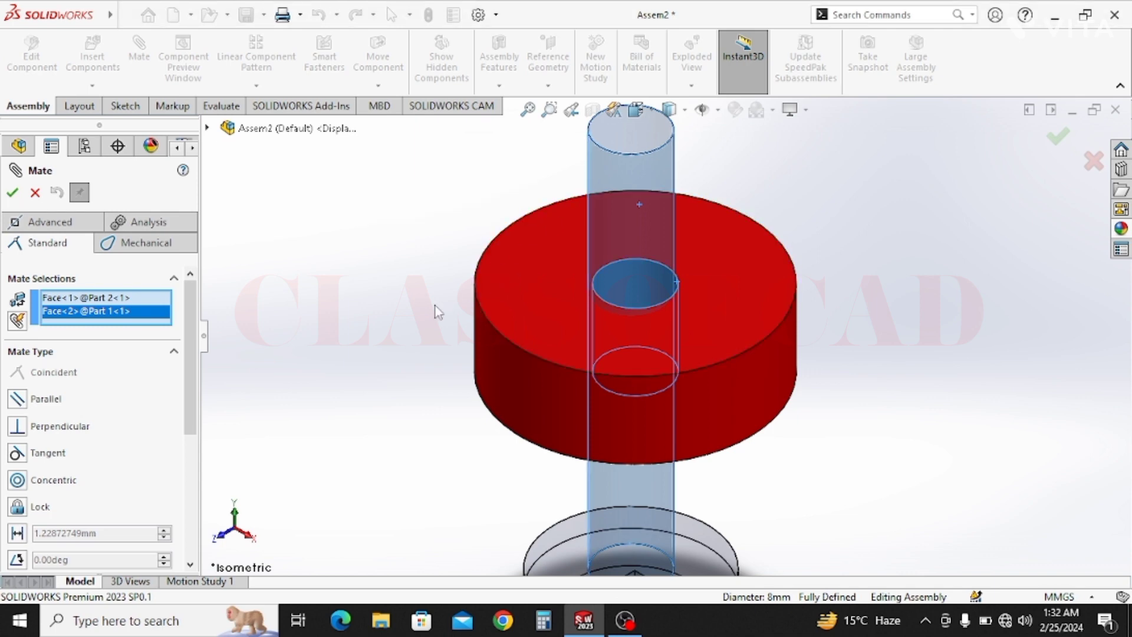
{"action": "left_click", "coordinate": [12, 195]}
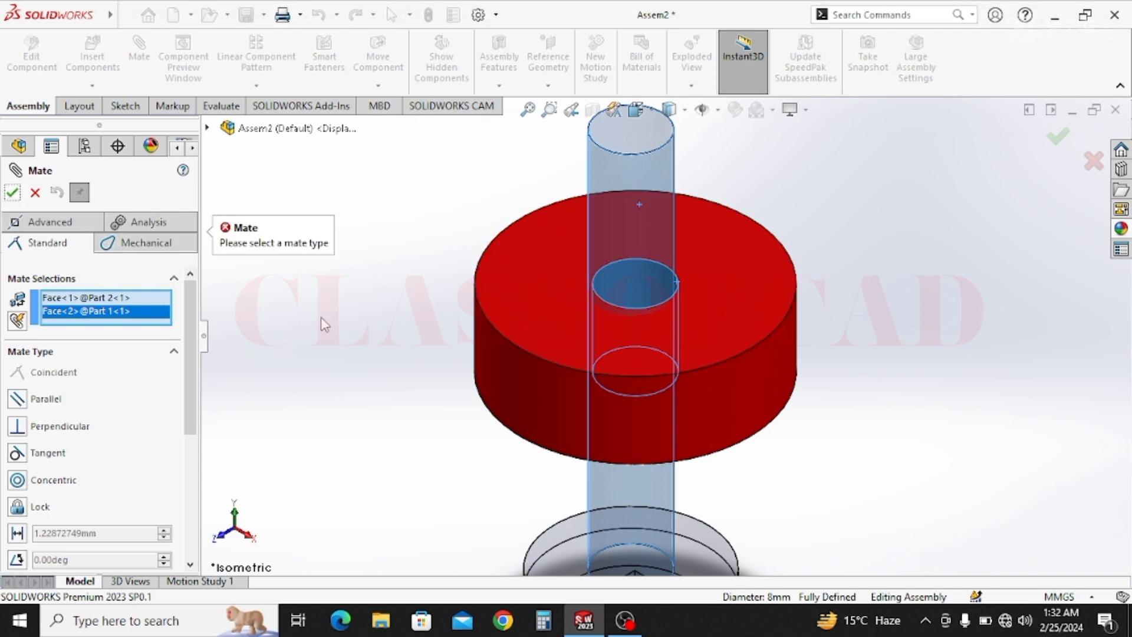
{"action": "left_click", "coordinate": [32, 196]}
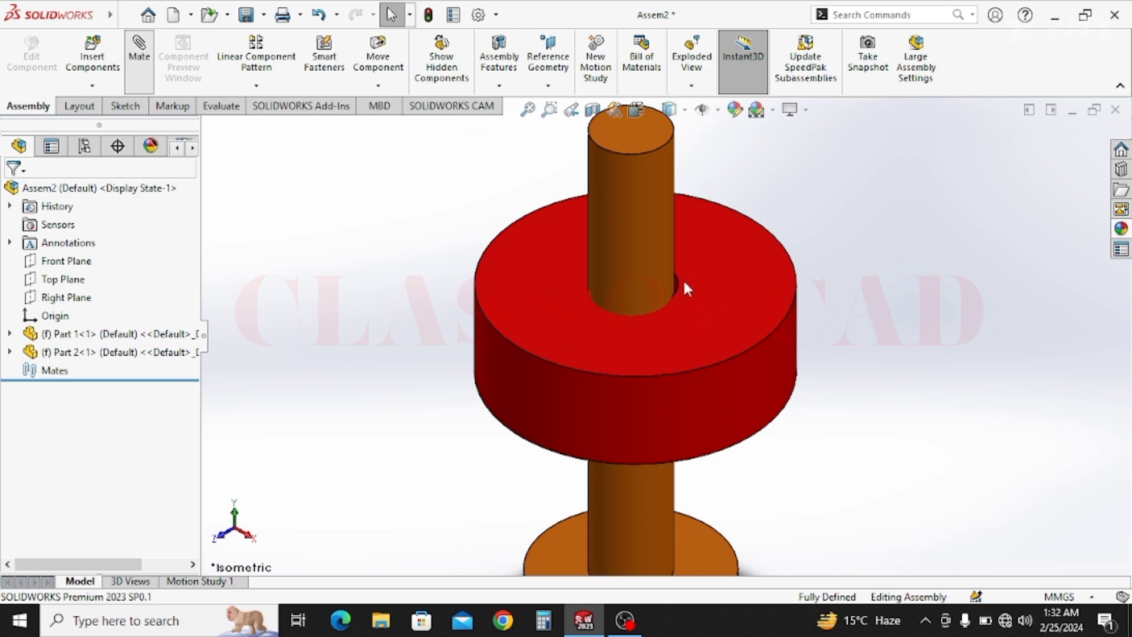
- Try a tangent and a concentric mate between Part 1's bore face and Part 2's cylindrical stem face
{"action": "scroll", "coordinate": [677, 344], "scroll_direction": "down", "scroll_amount": 2}
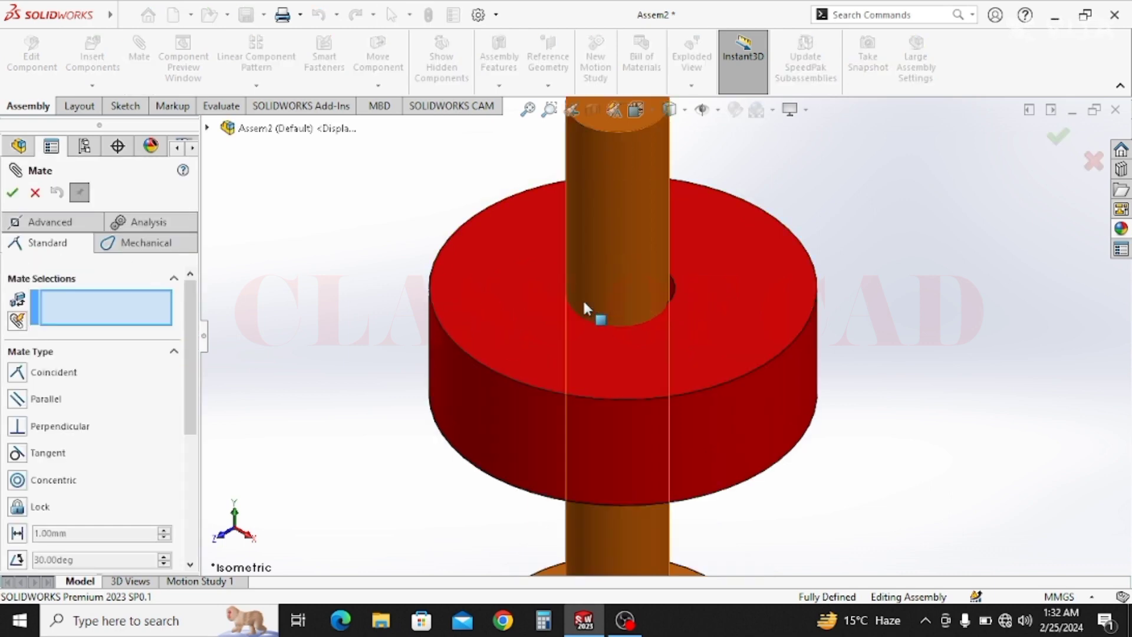
{"action": "scroll", "coordinate": [675, 288], "scroll_direction": "down", "scroll_amount": 3}
{"action": "left_click", "coordinate": [662, 295]}
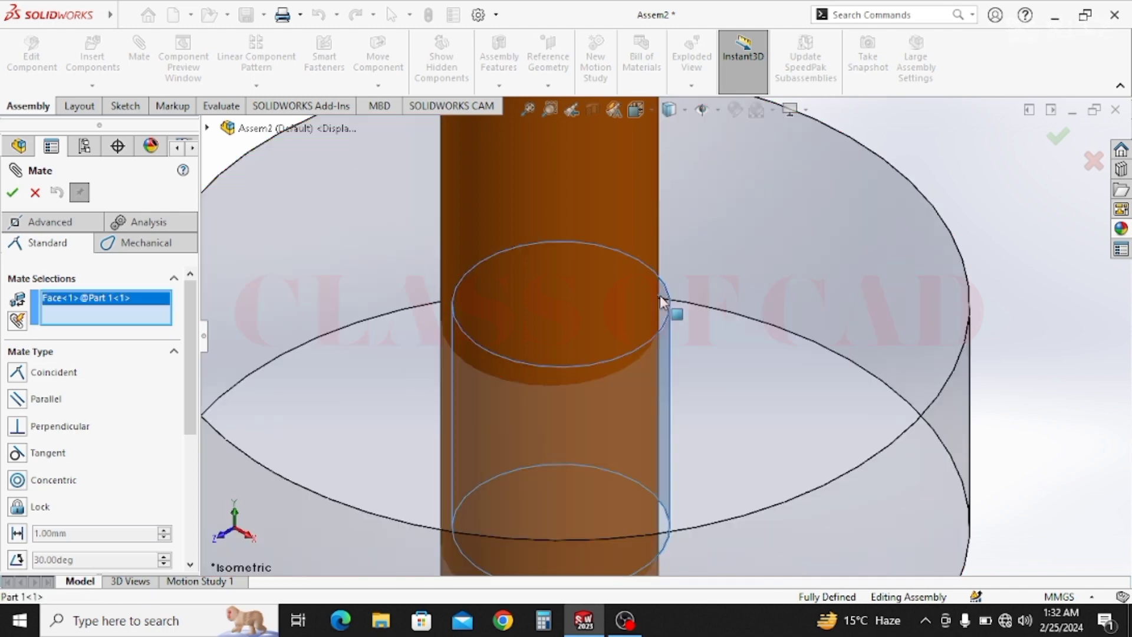
{"action": "left_click", "coordinate": [615, 244]}
{"action": "scroll", "coordinate": [622, 309], "scroll_direction": "up", "scroll_amount": 3}
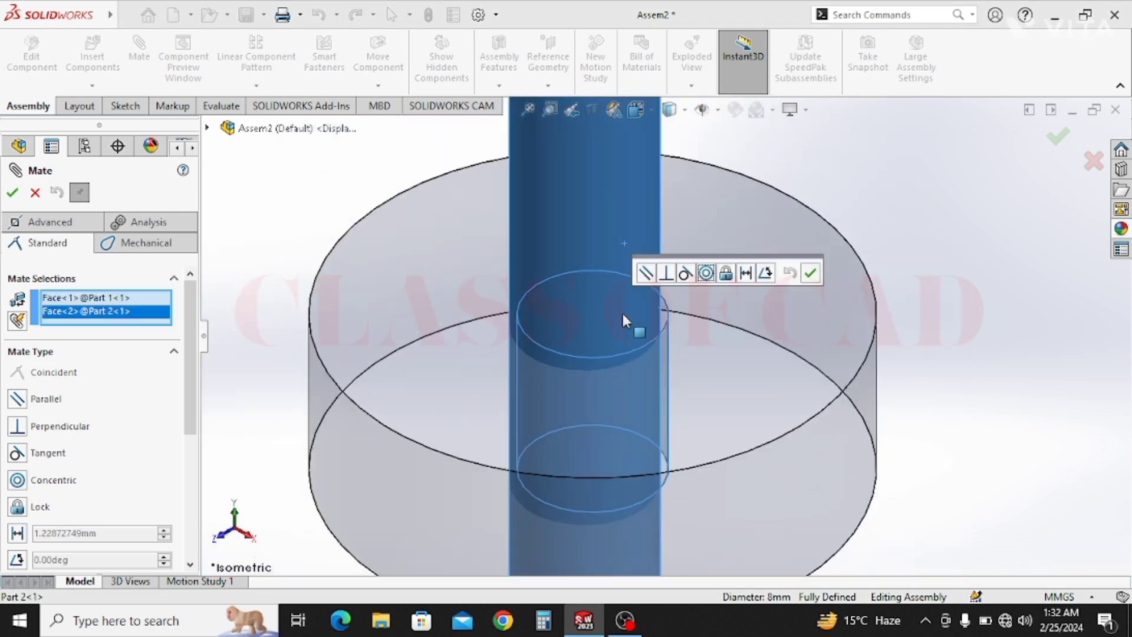
{"action": "middle_click_drag", "start_coordinate": [723, 325], "coordinate": [706, 319]}
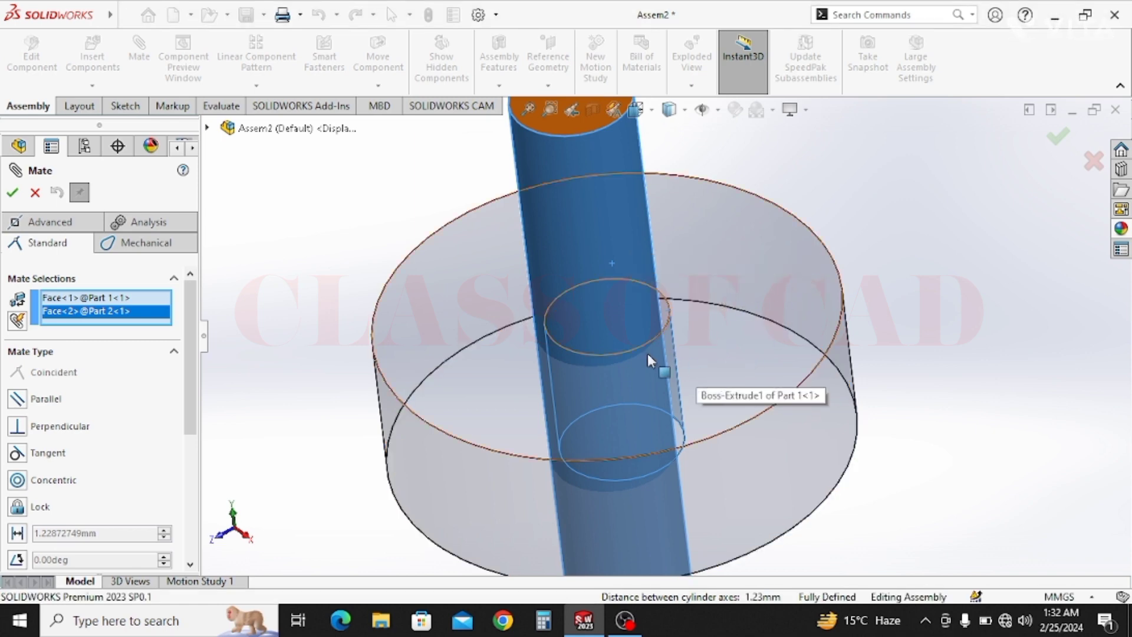
{"action": "middle_click_drag", "start_coordinate": [493, 384], "coordinate": [531, 374]}
{"action": "middle_click_drag", "start_coordinate": [439, 355], "coordinate": [422, 351]}
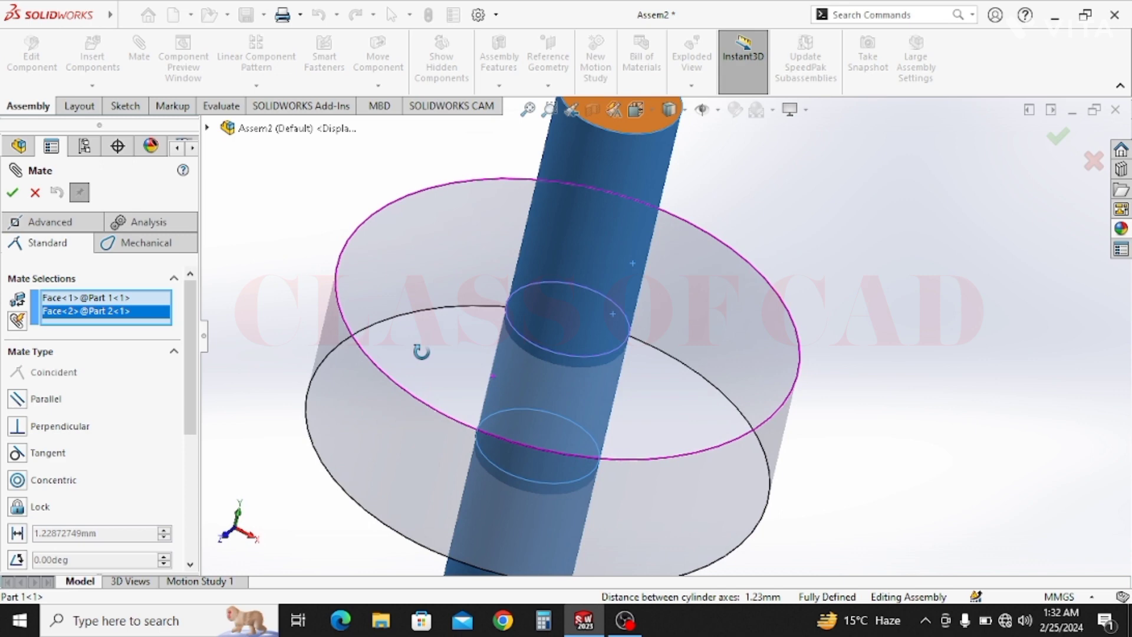
{"action": "left_click", "coordinate": [12, 193]}
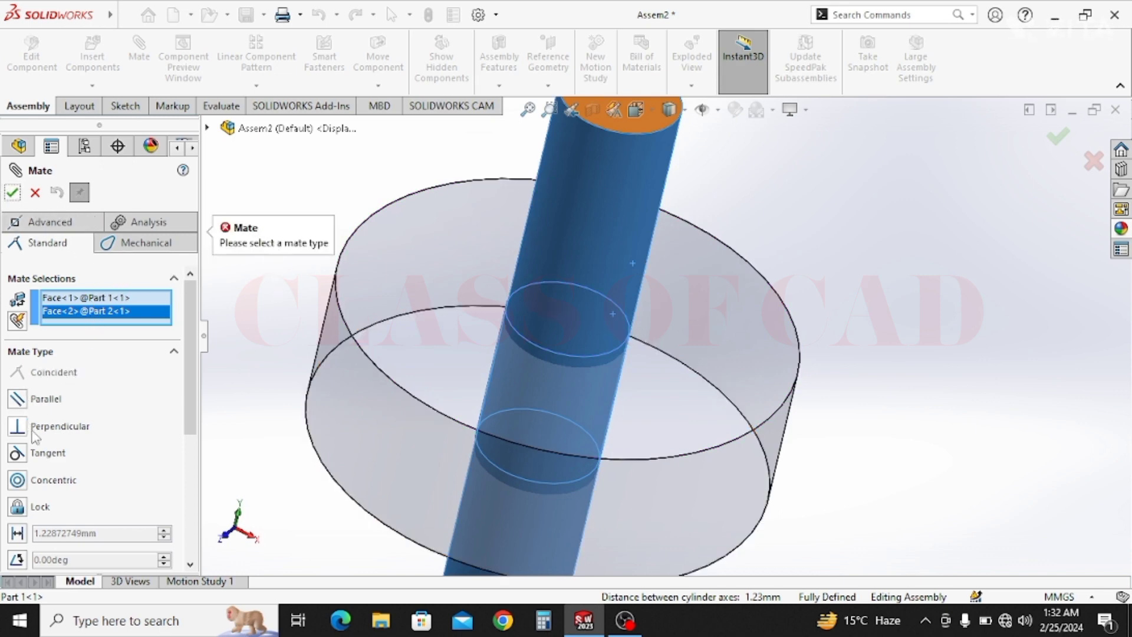
{"action": "left_click", "coordinate": [17, 453]}
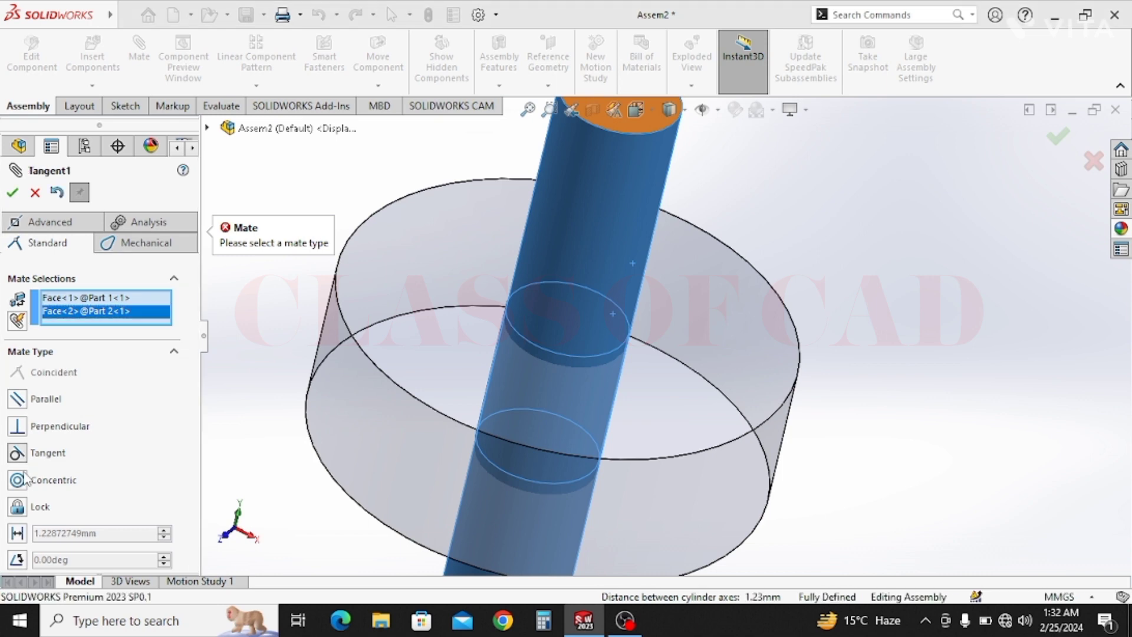
{"action": "left_click", "coordinate": [17, 480]}
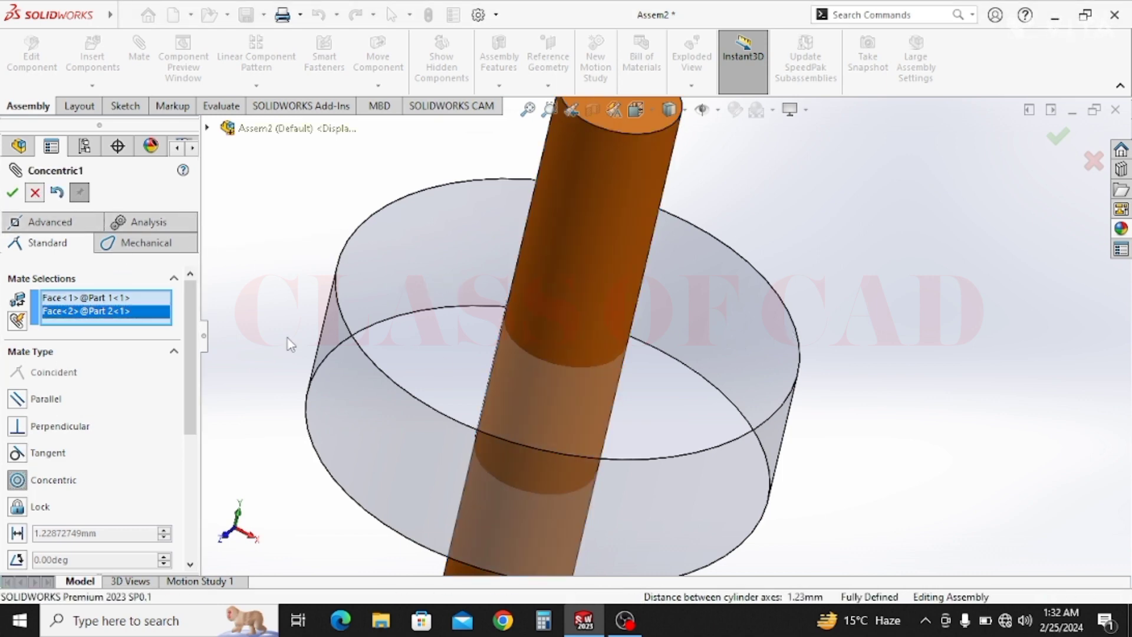
- Test whether Part 2 can be moved and check the Mates folder for leftover mates
{"action": "scroll", "coordinate": [516, 337], "scroll_direction": "up", "scroll_amount": 3}
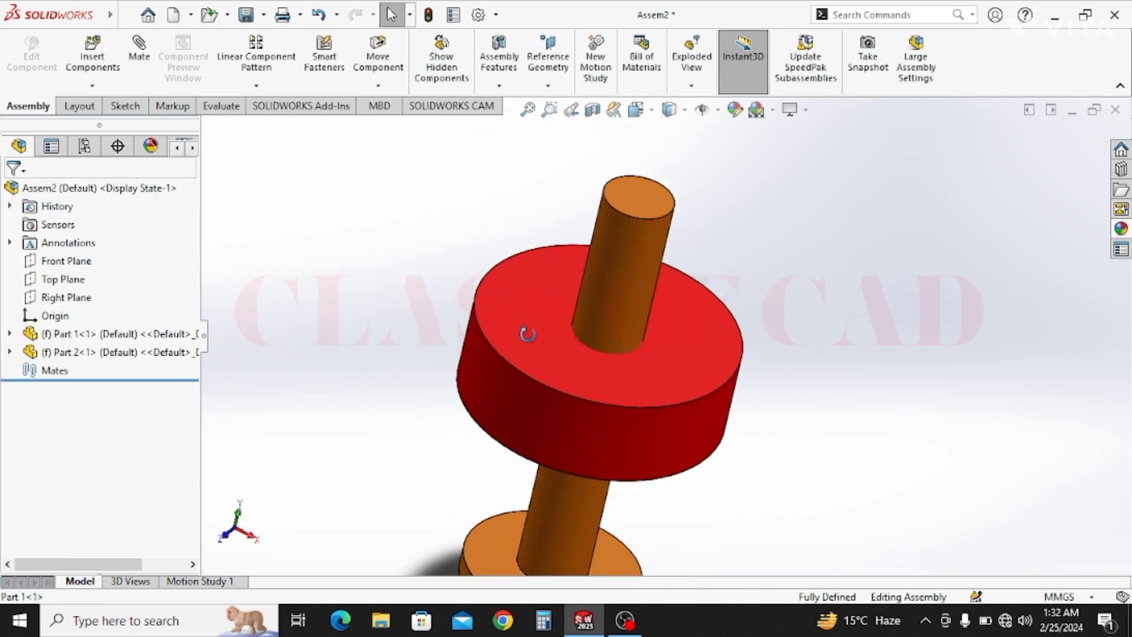
{"action": "middle_click_drag", "start_coordinate": [519, 336], "coordinate": [784, 253]}
{"action": "left_click_drag", "start_coordinate": [663, 411], "coordinate": [561, 401]}
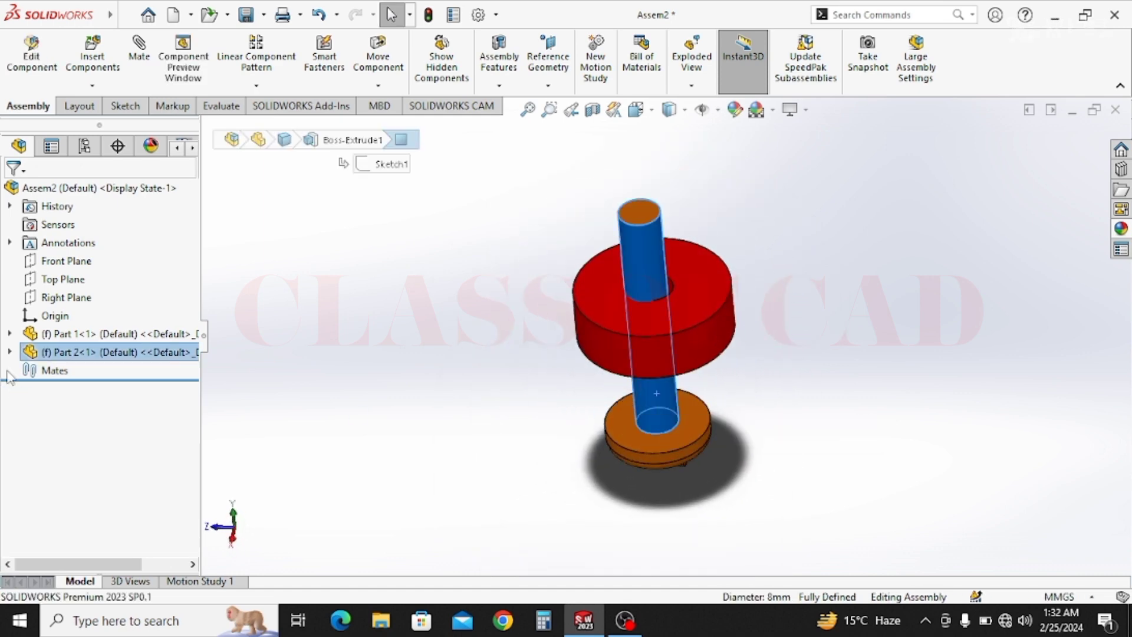
{"action": "left_click", "coordinate": [53, 371]}
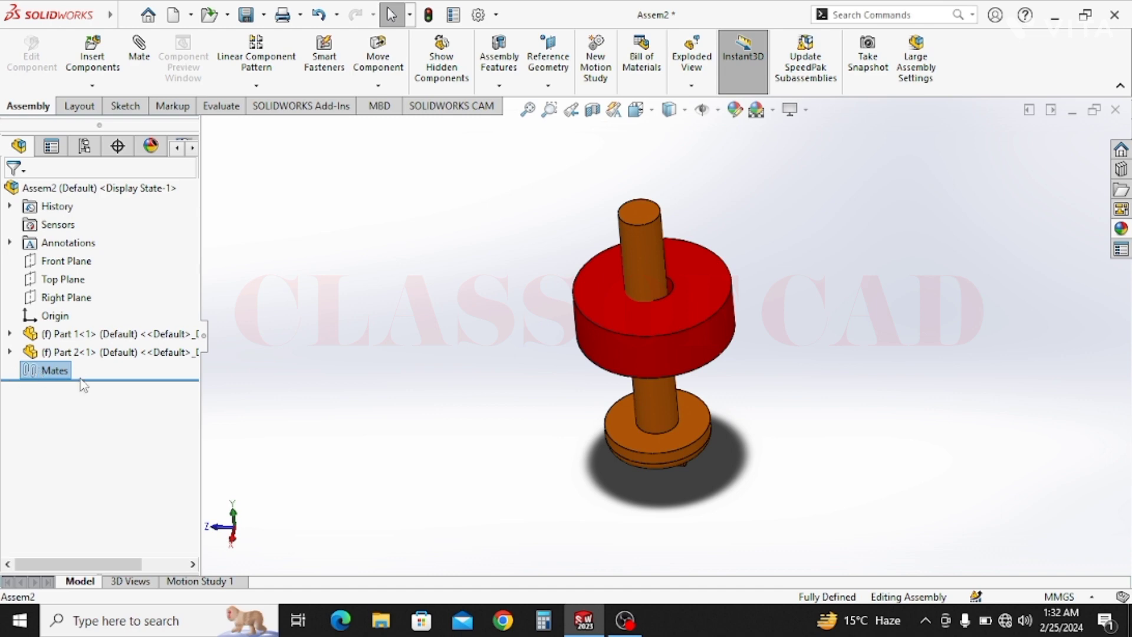
{"action": "key", "text": "Delete"}
{"action": "left_click", "coordinate": [365, 374]}
- Try to mate Part 2's cylindrical stem face tangent to Part 1's bore face
{"action": "left_click", "coordinate": [139, 53]}
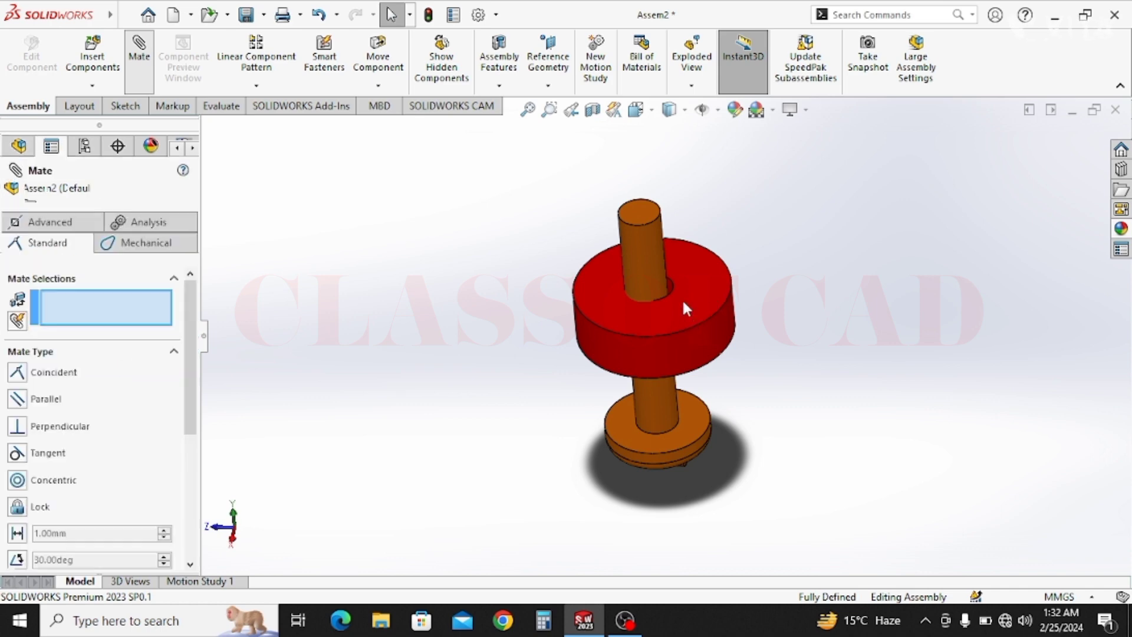
{"action": "scroll", "coordinate": [682, 302], "scroll_direction": "down", "scroll_amount": 5}
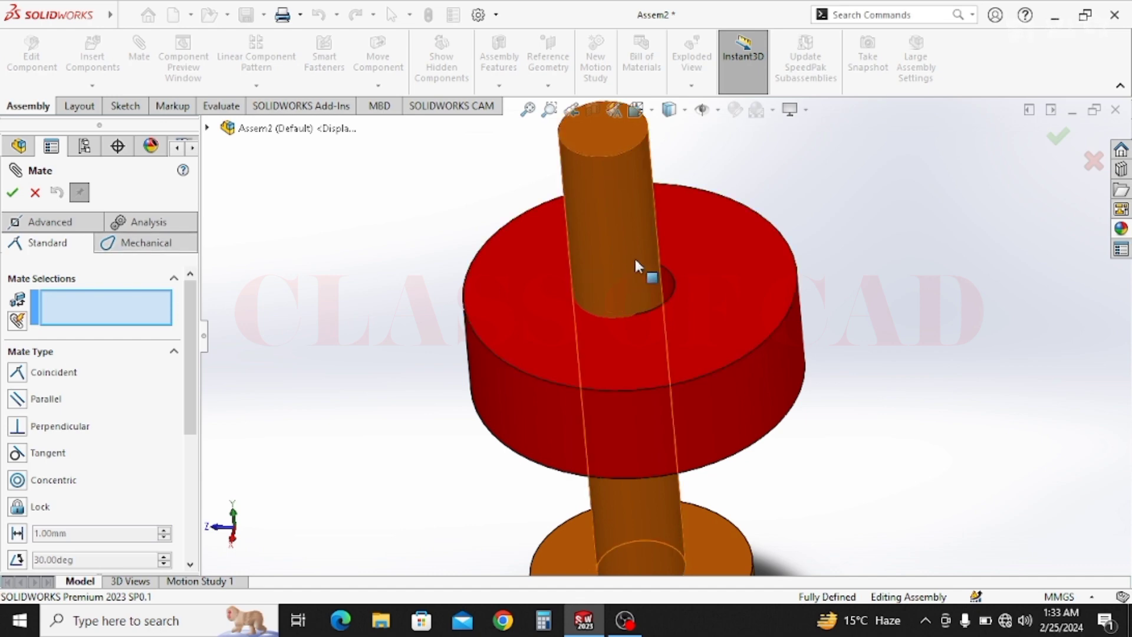
{"action": "left_click", "coordinate": [645, 525]}
{"action": "scroll", "coordinate": [673, 283], "scroll_direction": "down", "scroll_amount": 3}
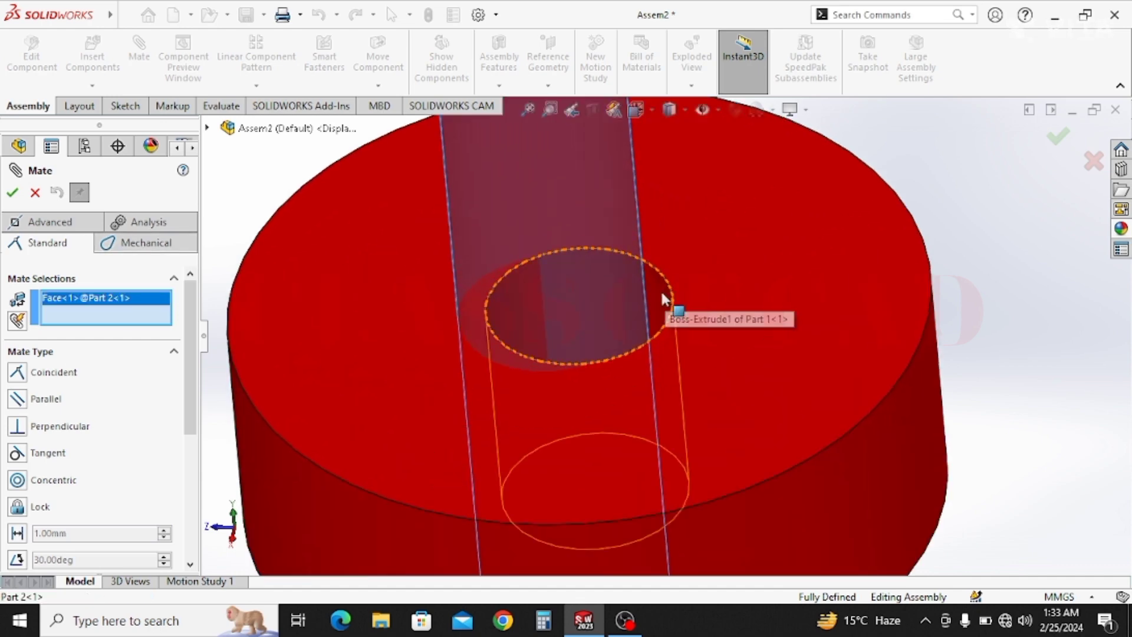
{"action": "left_click", "coordinate": [662, 293]}
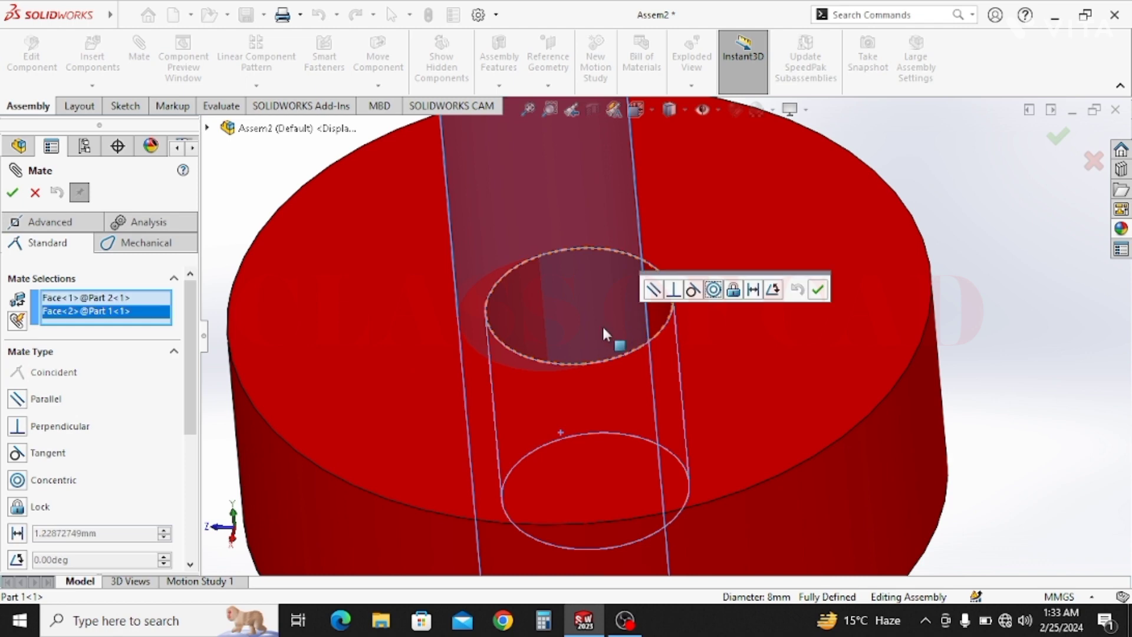
{"action": "left_click", "coordinate": [693, 290]}
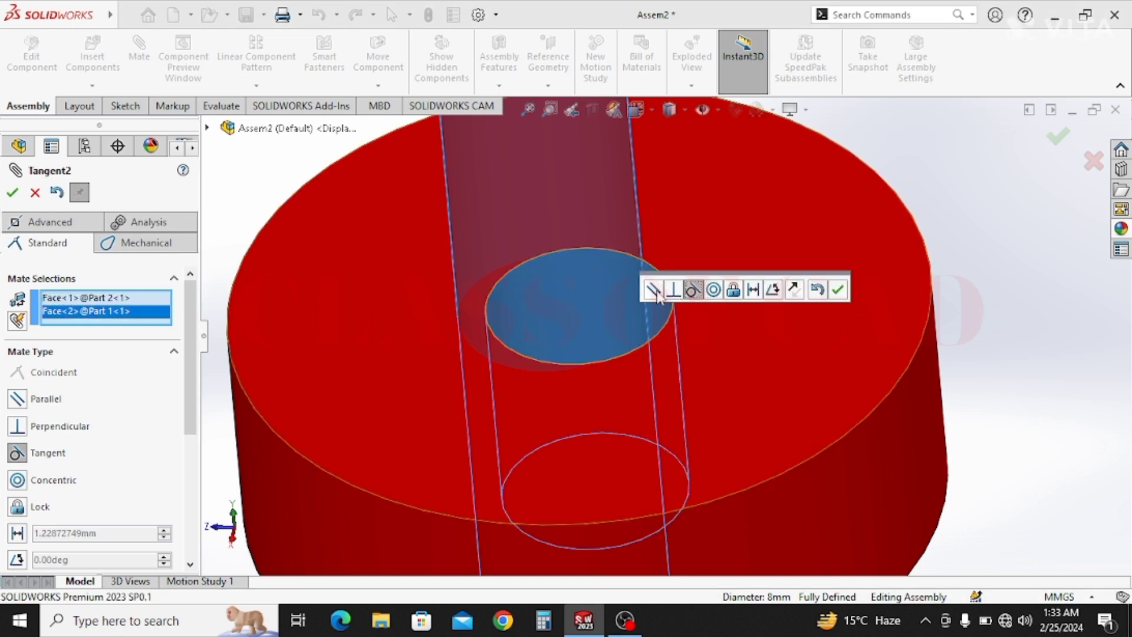
{"action": "scroll", "coordinate": [667, 348], "scroll_direction": "up", "scroll_amount": 3}
{"action": "middle_click_drag", "start_coordinate": [653, 356], "coordinate": [512, 312]}
{"action": "scroll", "coordinate": [472, 324], "scroll_direction": "down", "scroll_amount": 5}
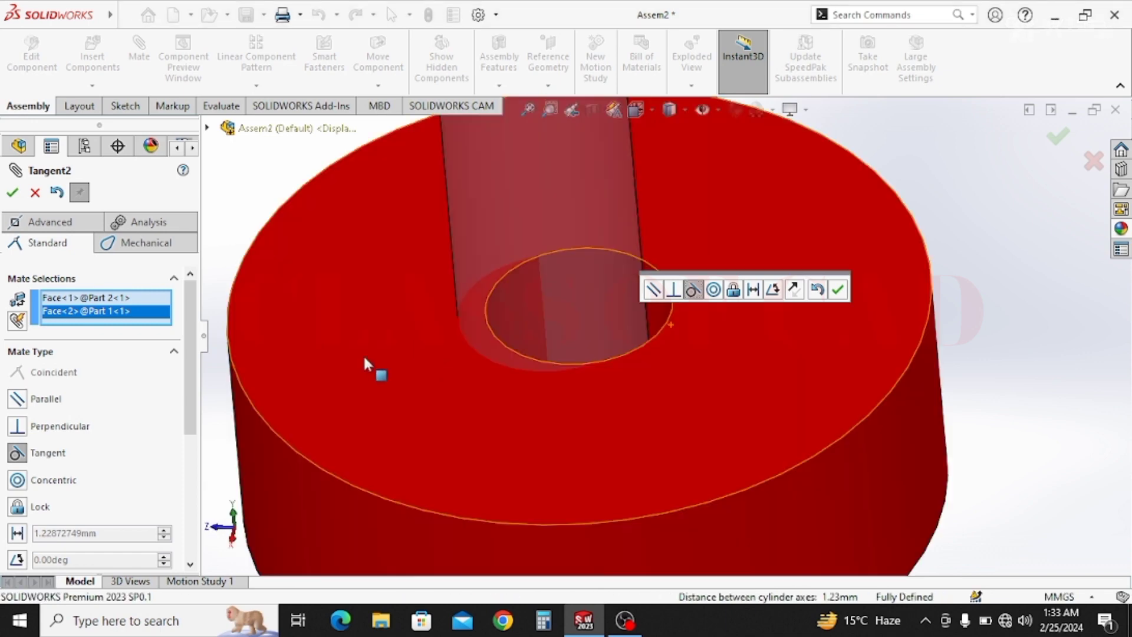
{"action": "key", "text": "Escape"}
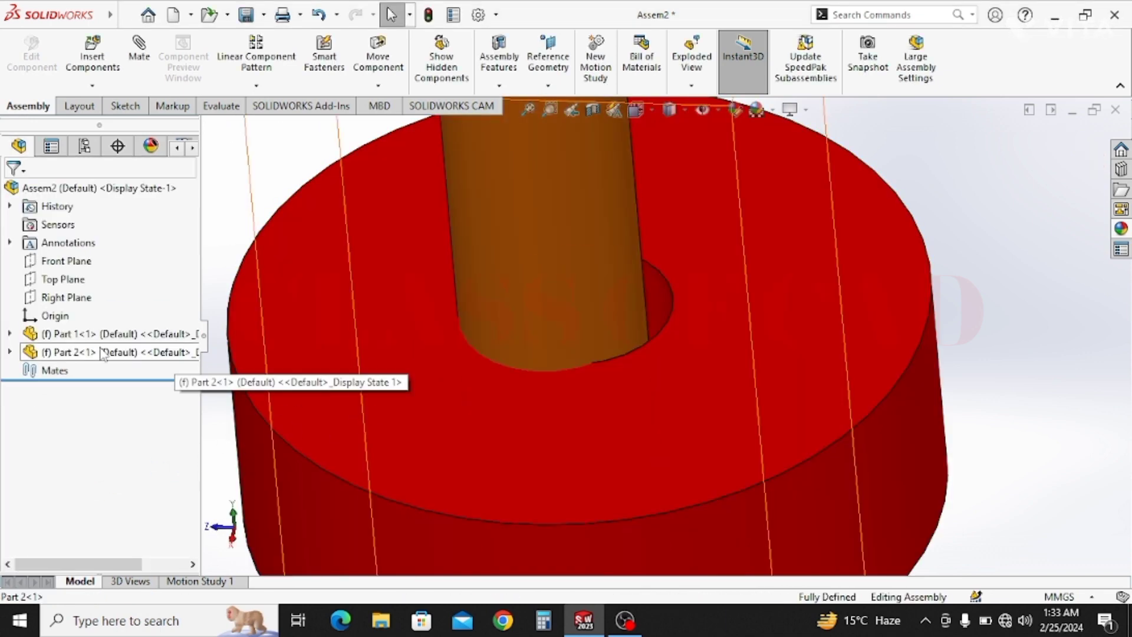
- Float Part 2 so that it is free to move relative to the fixed Part 1
{"action": "right_click", "coordinate": [103, 352]}
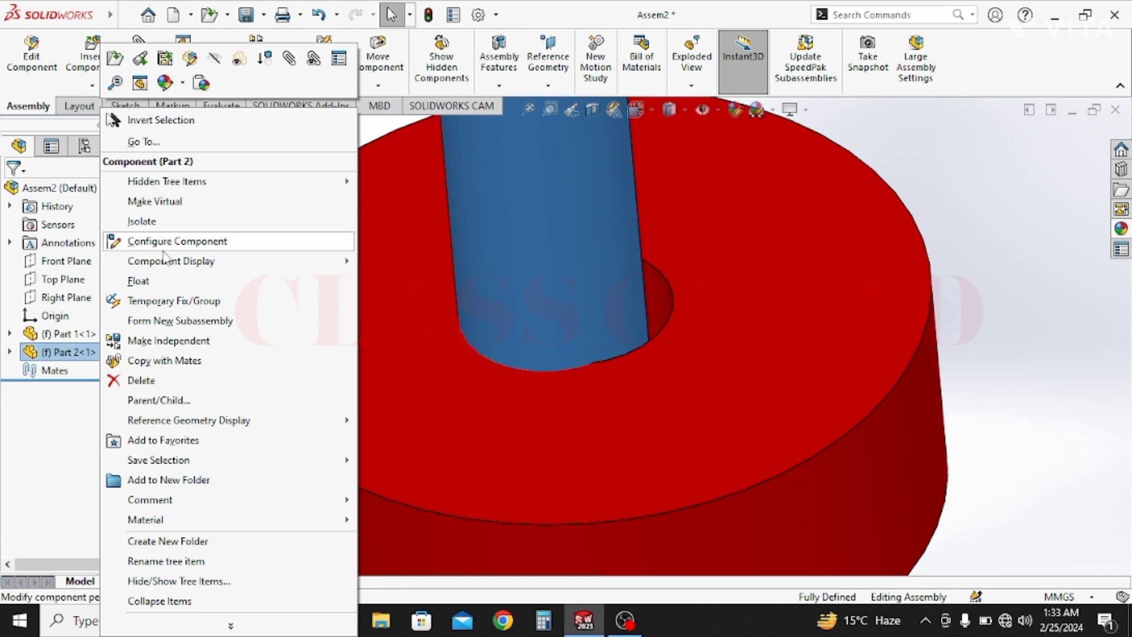
{"action": "left_click", "coordinate": [157, 281]}
{"action": "key", "text": "f"}
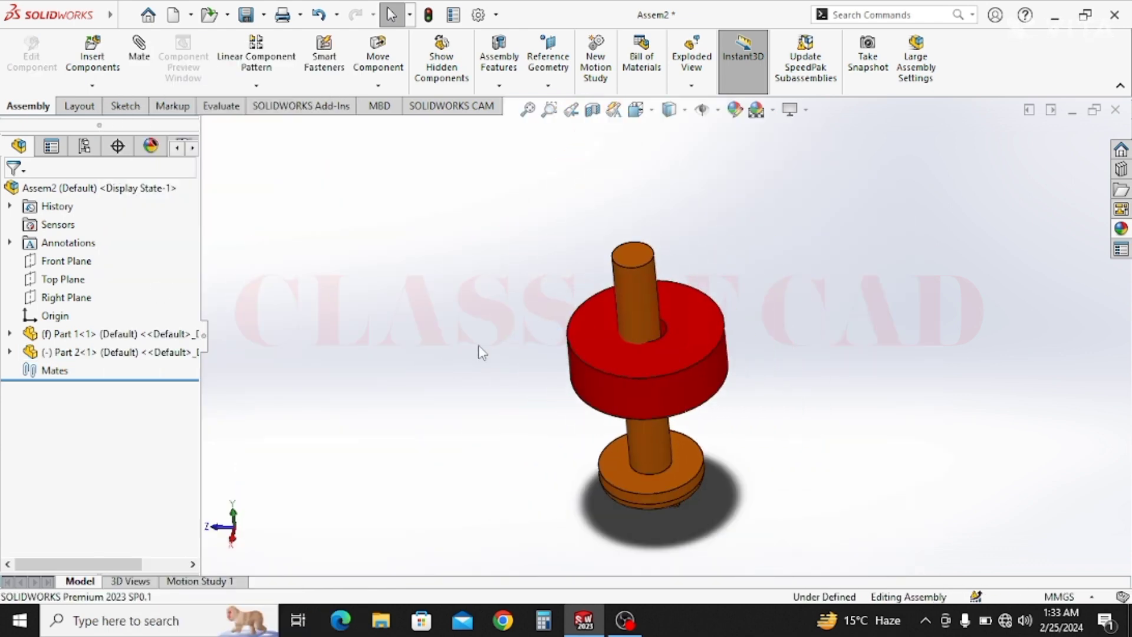
- Pull Part 2's stem out of Part 1's bore and place it beside the red disc
{"action": "left_click_drag", "start_coordinate": [652, 316], "coordinate": [593, 300]}
{"action": "scroll", "coordinate": [596, 299], "scroll_direction": "down", "scroll_amount": 4}
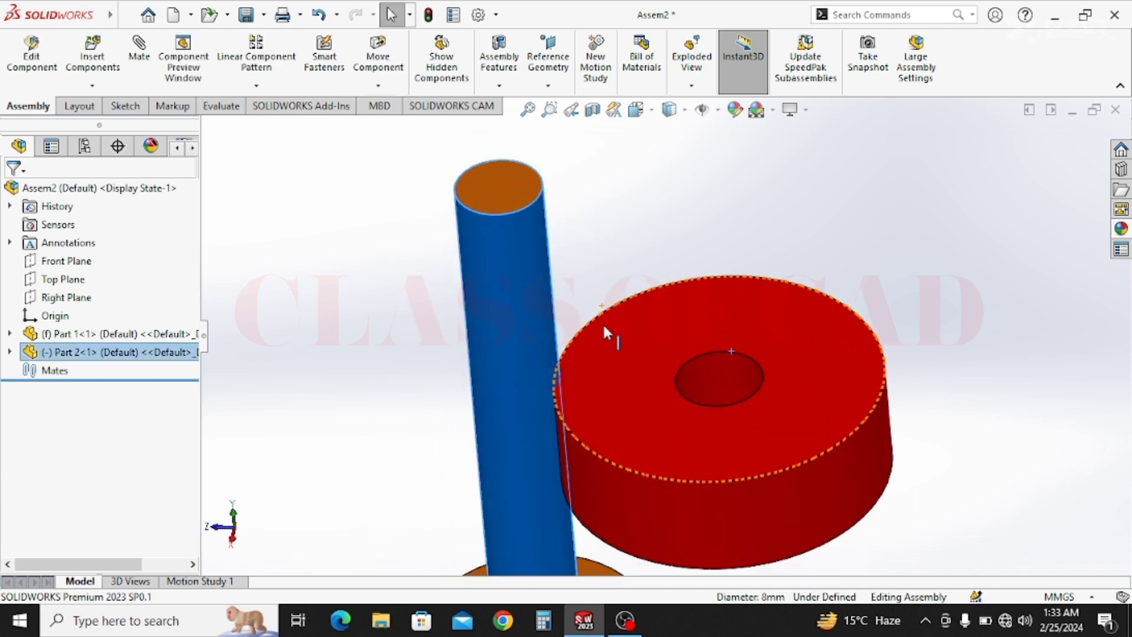
{"action": "middle_click_drag", "start_coordinate": [605, 332], "coordinate": [517, 290], "text": "ctrl"}
{"action": "left_click", "coordinate": [548, 194]}
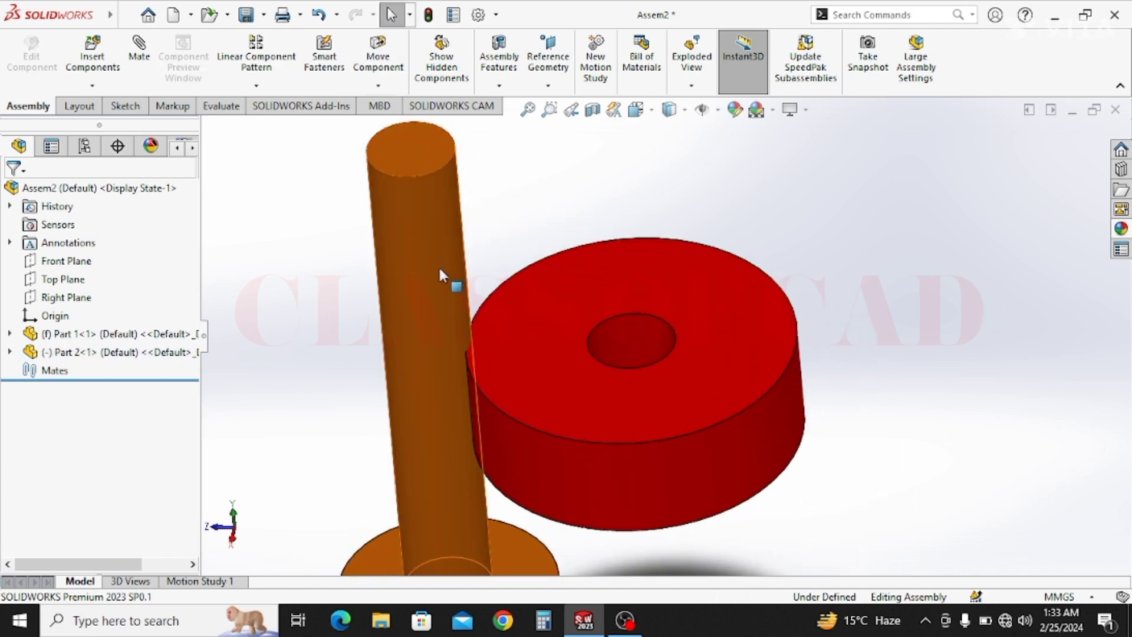
{"action": "left_click_drag", "start_coordinate": [437, 265], "coordinate": [499, 255]}
{"action": "left_click", "coordinate": [553, 178]}
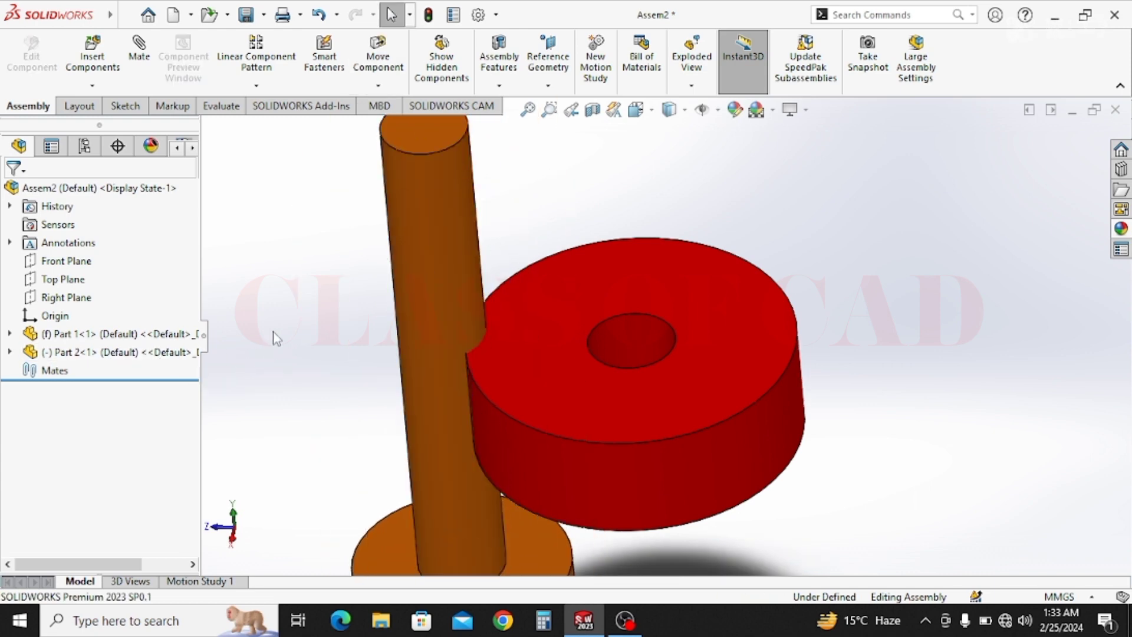
- Check Part 2's component options to see whether it is fixed or floating
{"action": "left_click", "coordinate": [92, 354]}
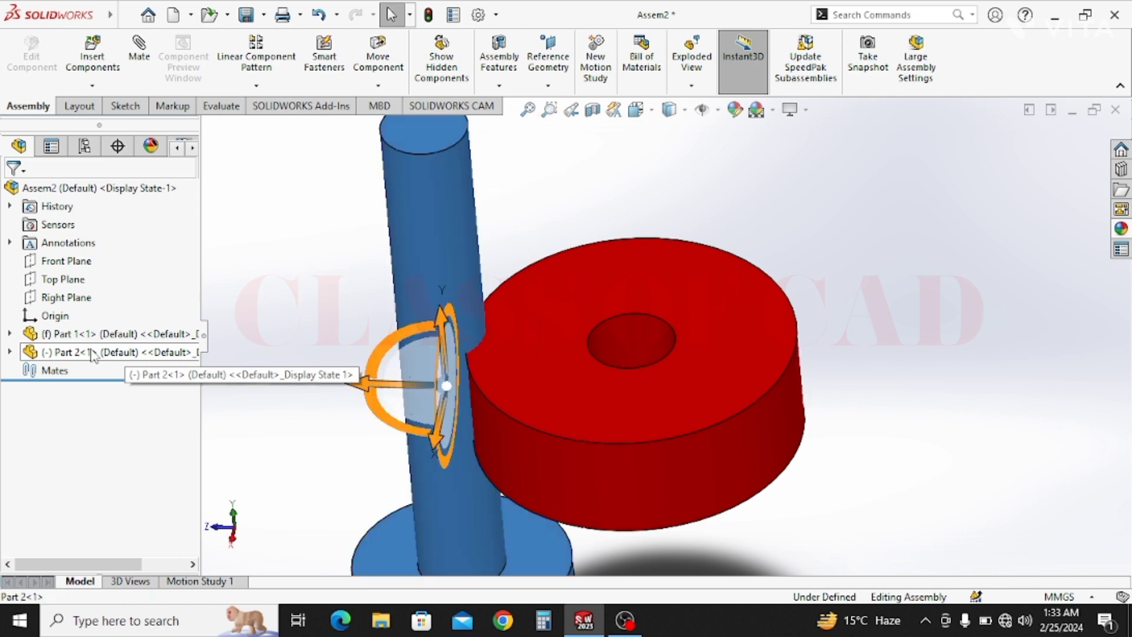
{"action": "right_click", "coordinate": [92, 353]}
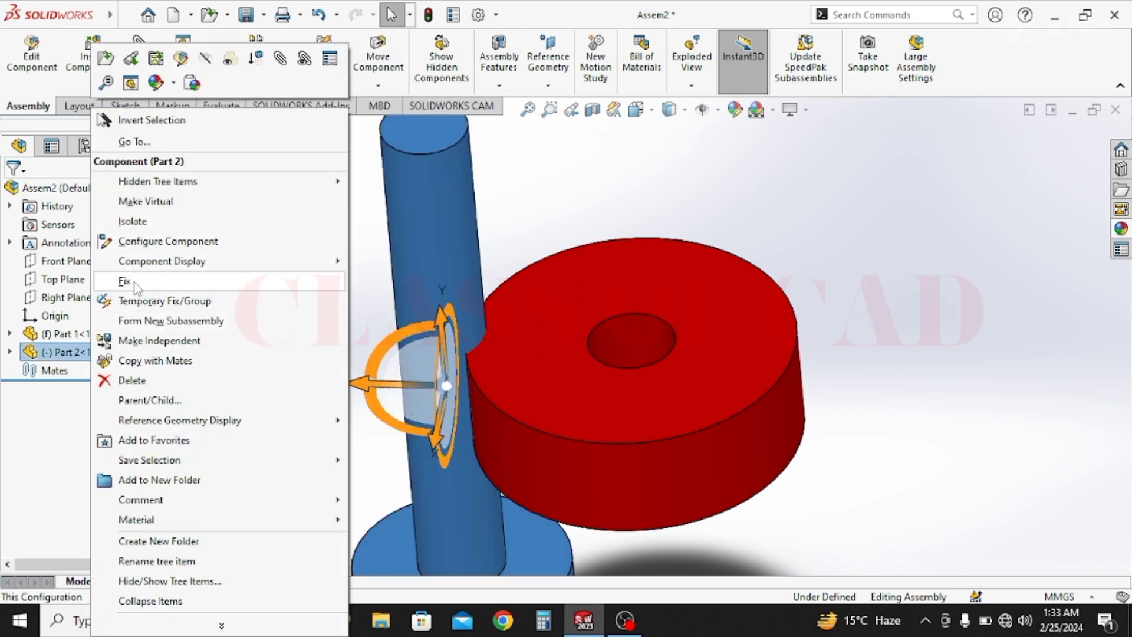
{"action": "left_click", "coordinate": [375, 294]}
{"action": "key", "text": "f"}
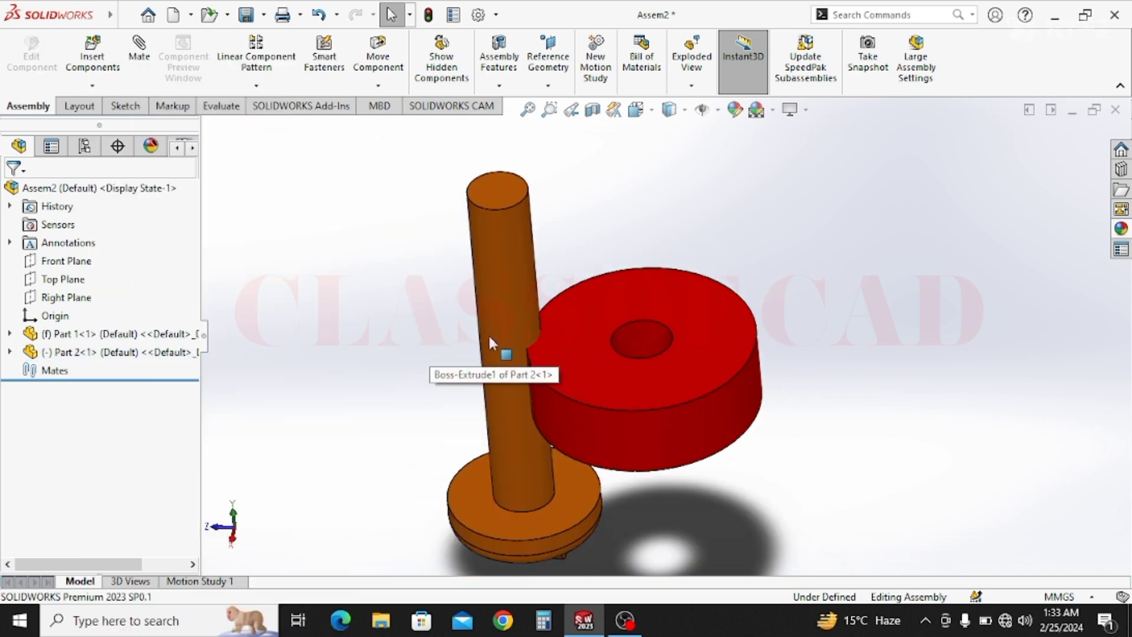
- Add a concentric mate between Part 2's cylindrical stem face and Part 1's bore face
{"action": "middle_click_drag", "start_coordinate": [490, 335], "coordinate": [450, 293], "text": "ctrl"}
{"action": "scroll", "coordinate": [436, 290], "scroll_direction": "down", "scroll_amount": 1}
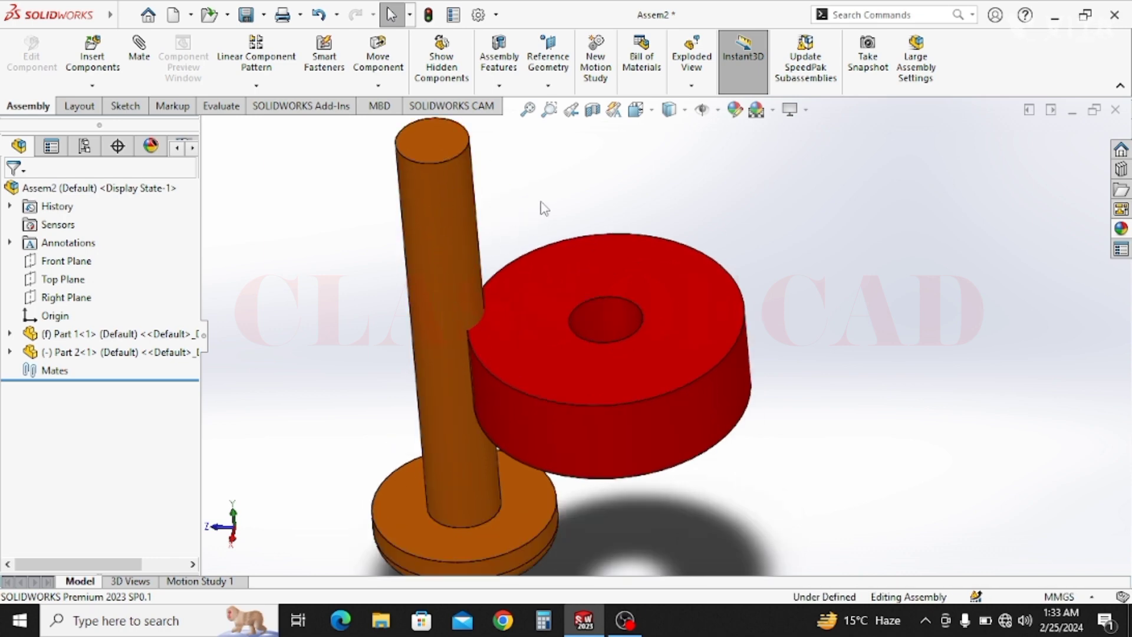
{"action": "left_click", "coordinate": [139, 52]}
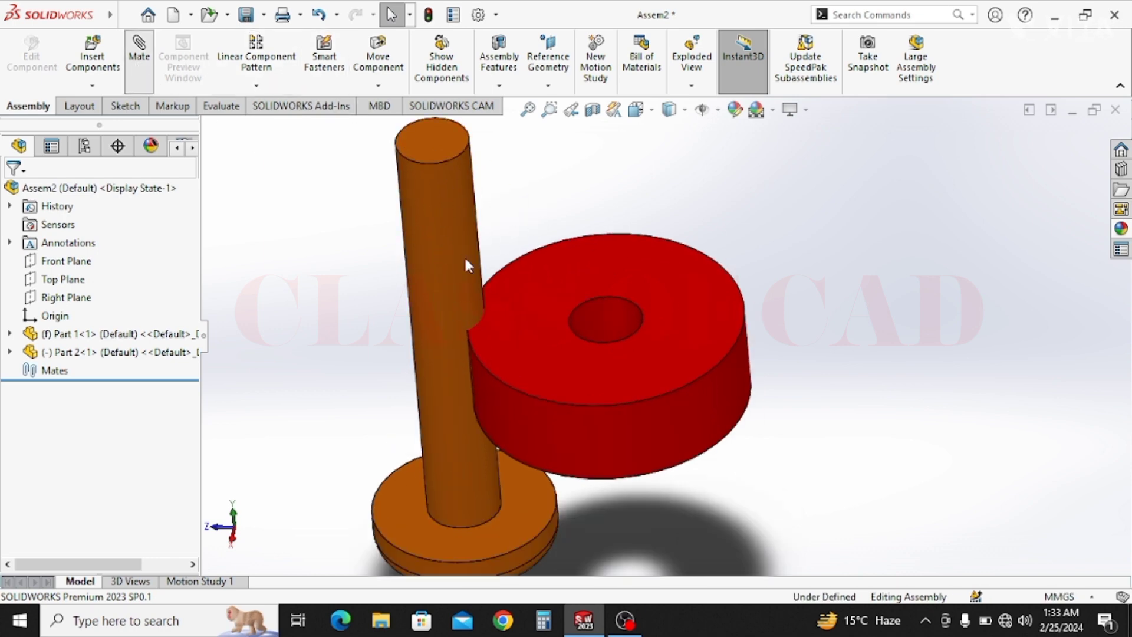
{"action": "left_click", "coordinate": [443, 233]}
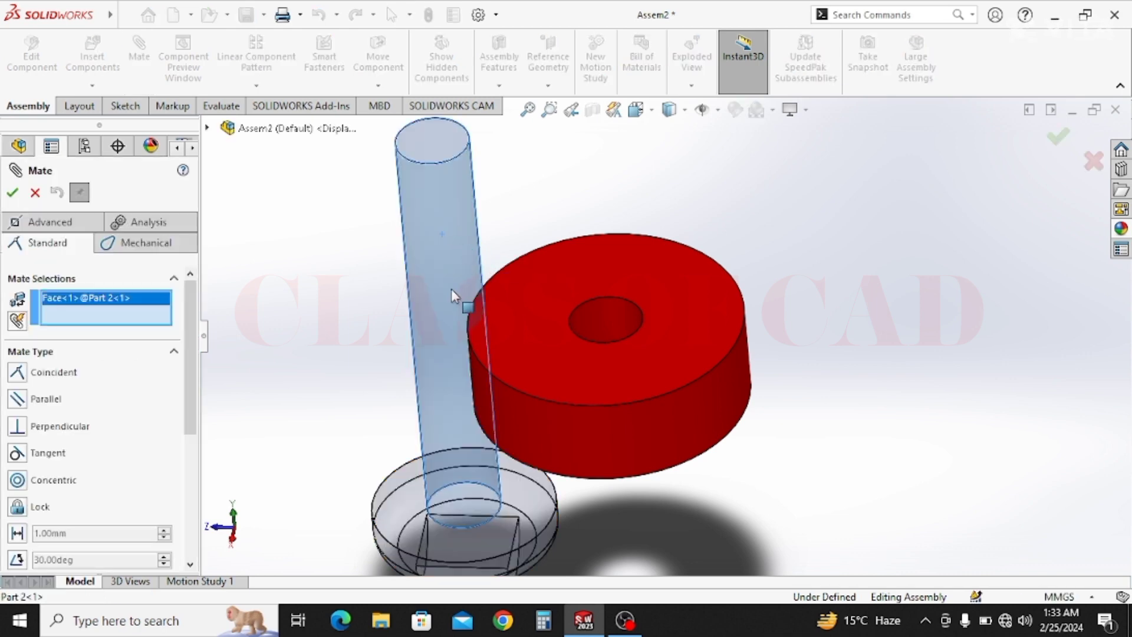
{"action": "left_click", "coordinate": [601, 320]}
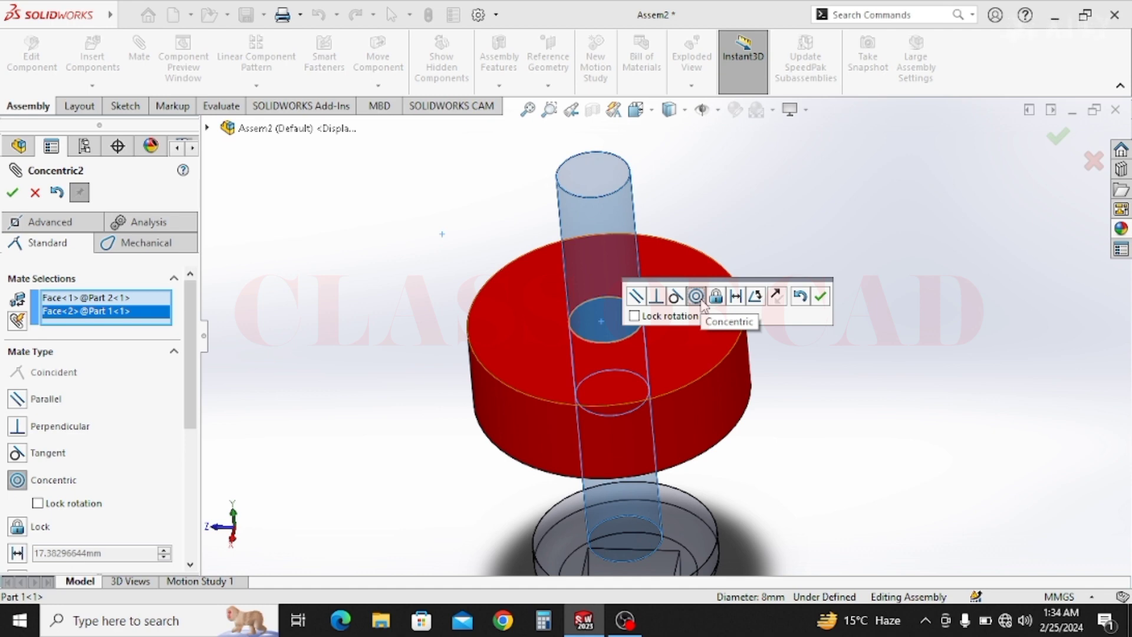
{"action": "left_click", "coordinate": [820, 298]}
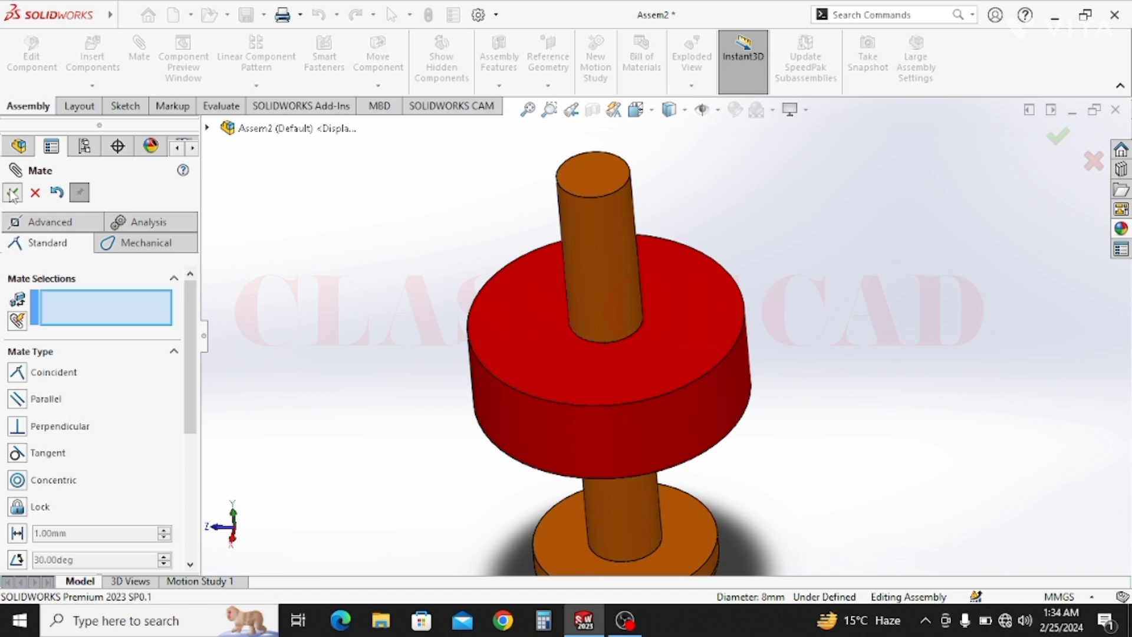
{"action": "key", "text": "Escape"}
- Slide Part 2 down along Part 1's bore axis so that its head sits further below the disc
{"action": "scroll", "coordinate": [550, 332], "scroll_direction": "up", "scroll_amount": 2}
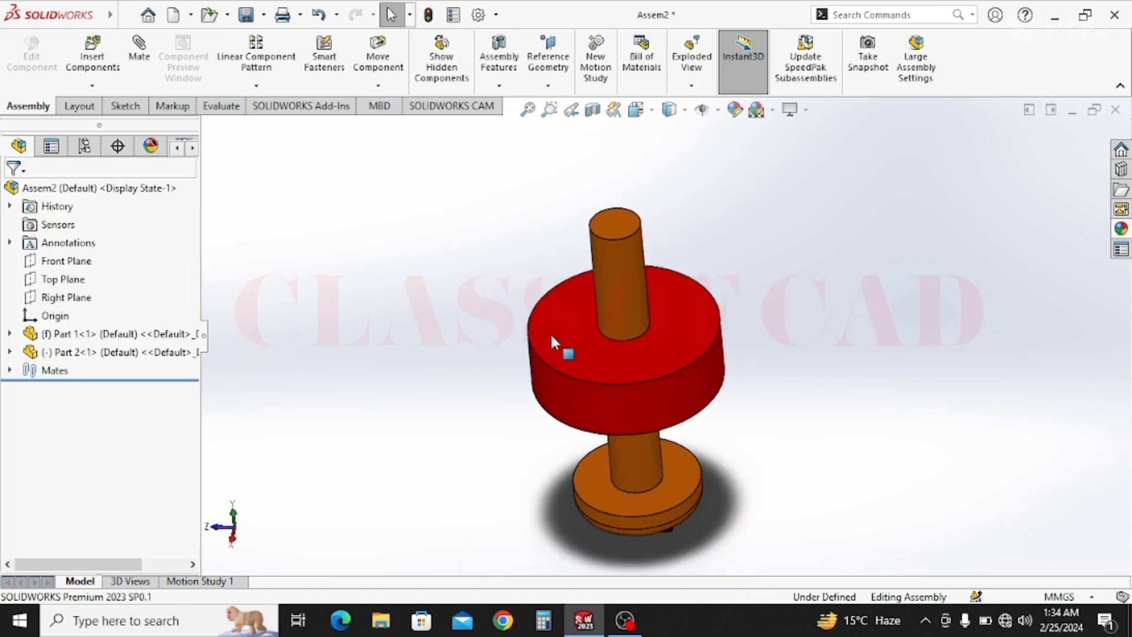
{"action": "middle_click_drag", "start_coordinate": [602, 357], "coordinate": [531, 313], "text": "ctrl"}
{"action": "left_click_drag", "start_coordinate": [579, 413], "coordinate": [586, 493]}
{"action": "middle_click_drag", "start_coordinate": [580, 392], "coordinate": [735, 412]}
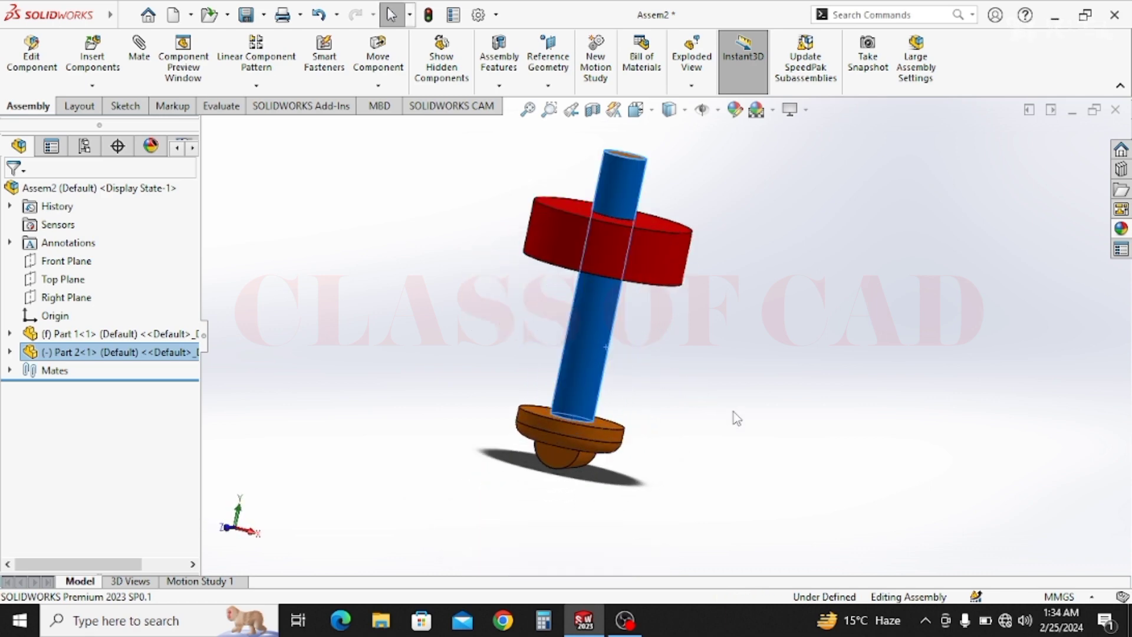
{"action": "left_click", "coordinate": [311, 331]}
- Insert Part 3 from the Tutorial folder and place it below Part 2
{"action": "left_click", "coordinate": [93, 56]}
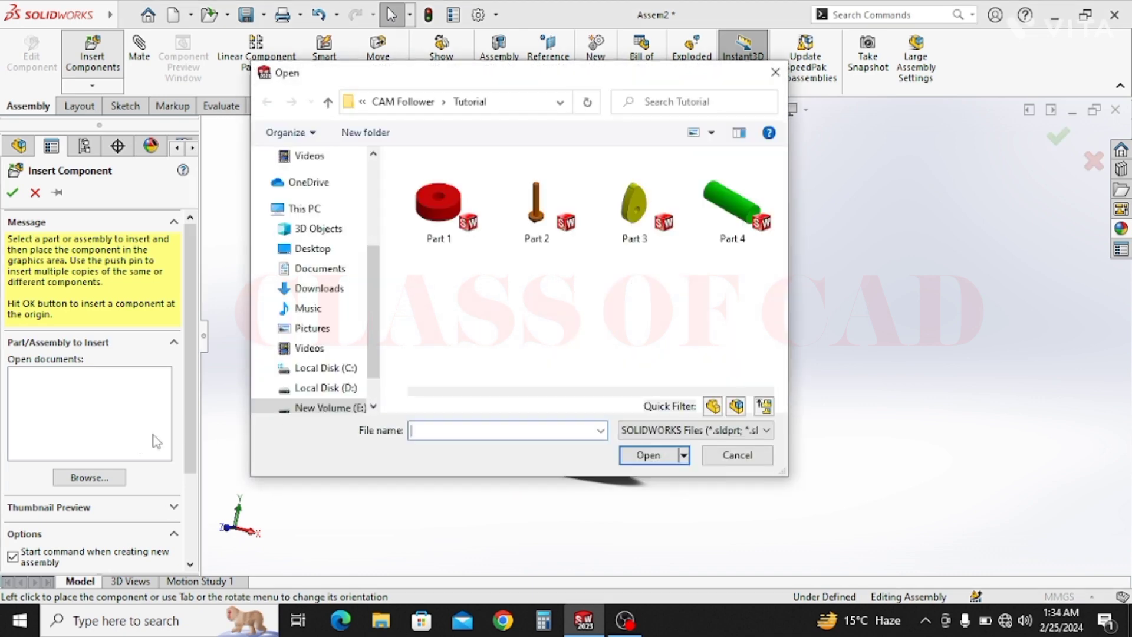
{"action": "left_click", "coordinate": [634, 218]}
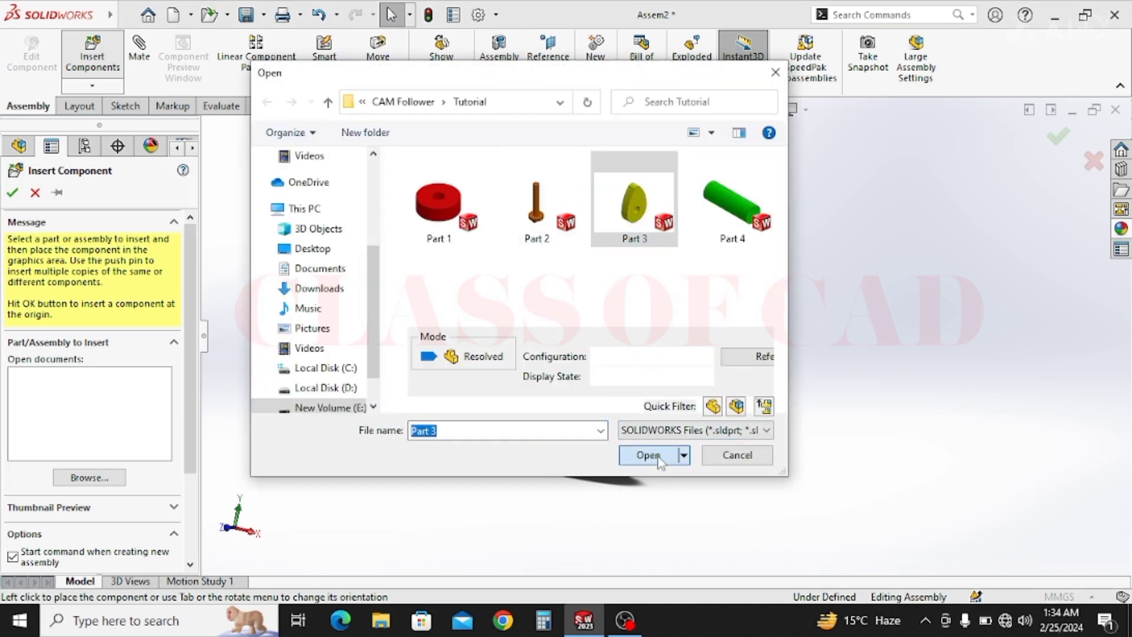
{"action": "left_click", "coordinate": [649, 455]}
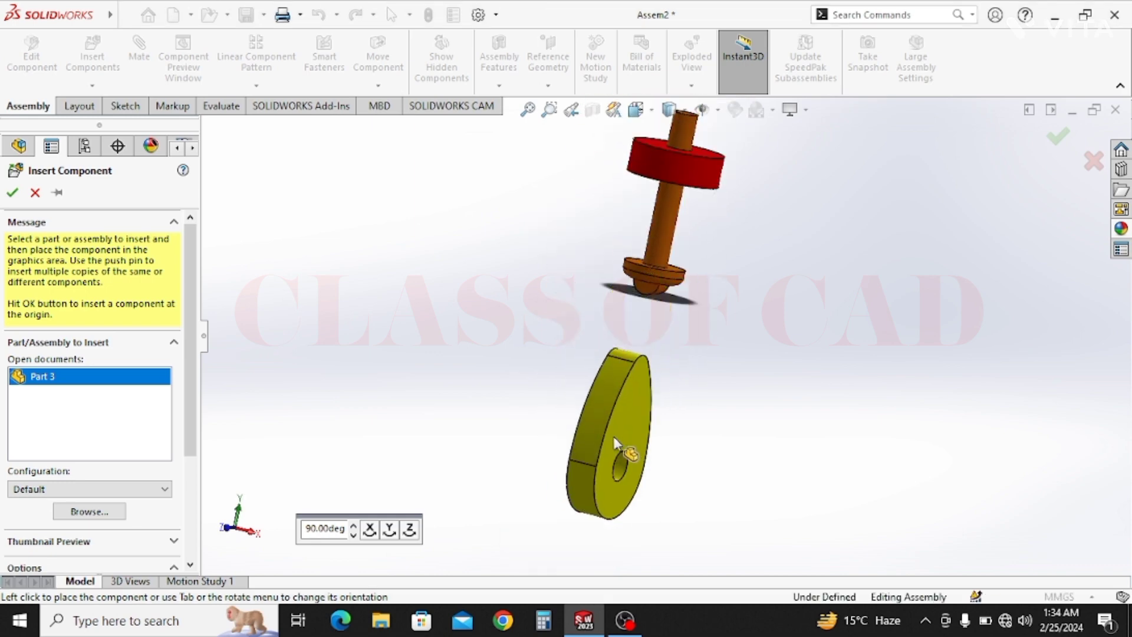
{"action": "left_click", "coordinate": [614, 440]}
{"action": "left_click", "coordinate": [12, 192]}
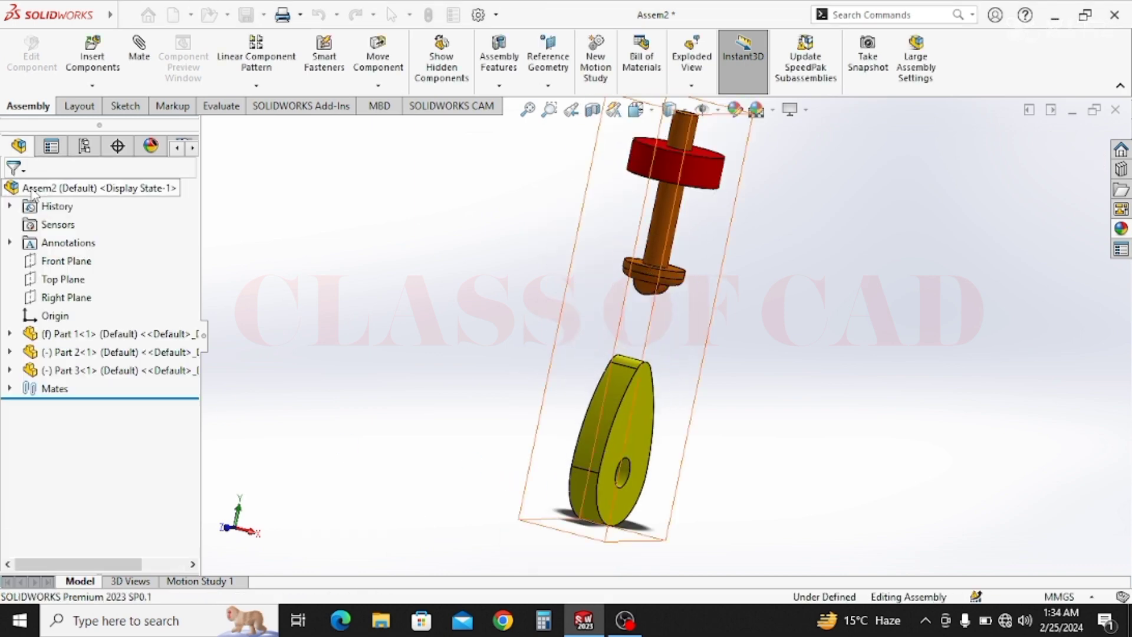
- Add a coincident mate between Part 3's flat cam face and the flat end face of Part 2's rounded tip
{"action": "left_click", "coordinate": [140, 46]}
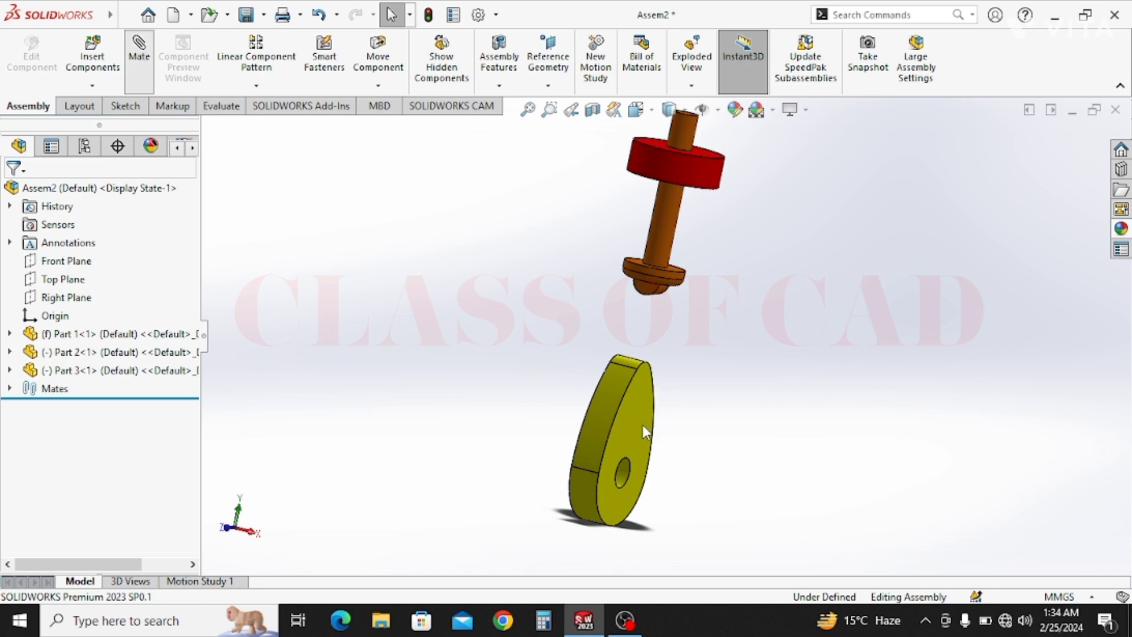
{"action": "left_click", "coordinate": [643, 401]}
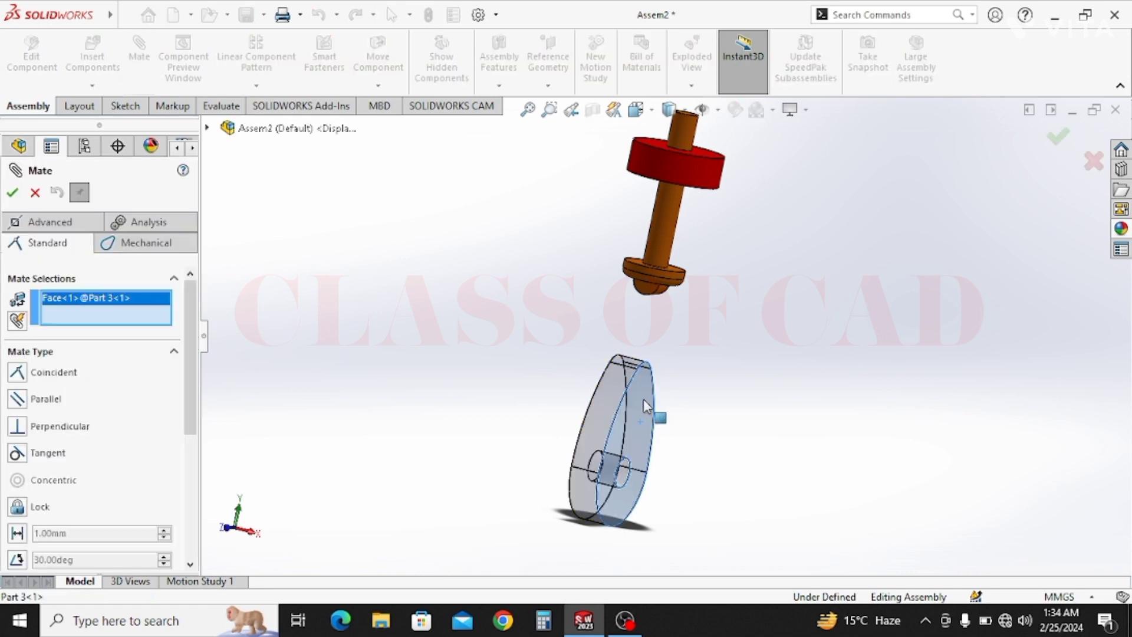
{"action": "left_click", "coordinate": [645, 294]}
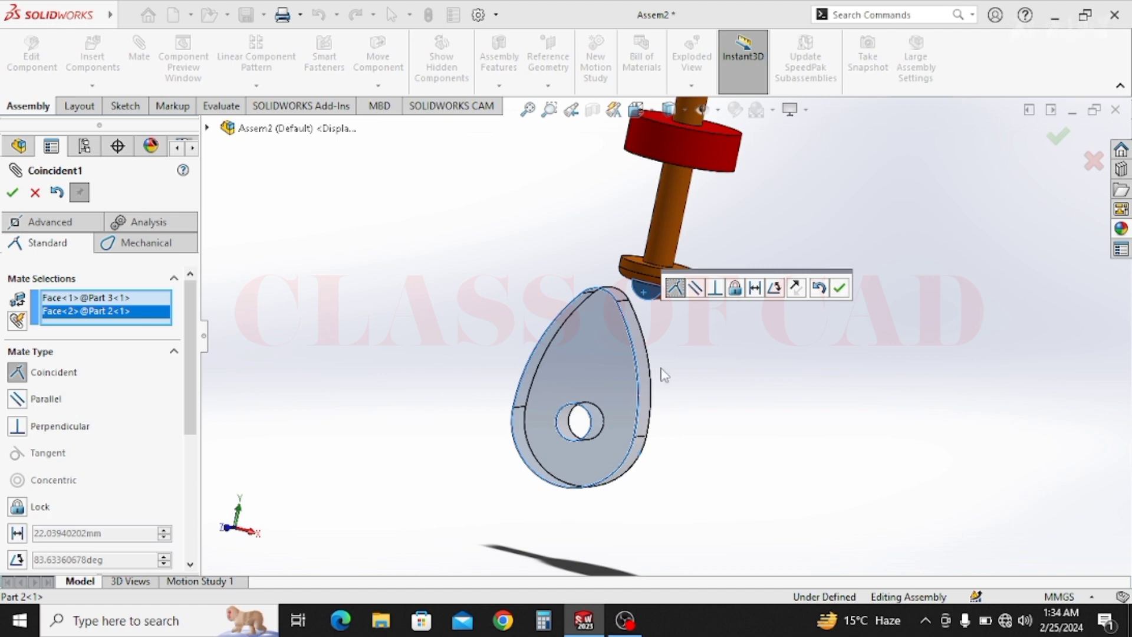
{"action": "scroll", "coordinate": [601, 405], "scroll_direction": "down", "scroll_amount": 3}
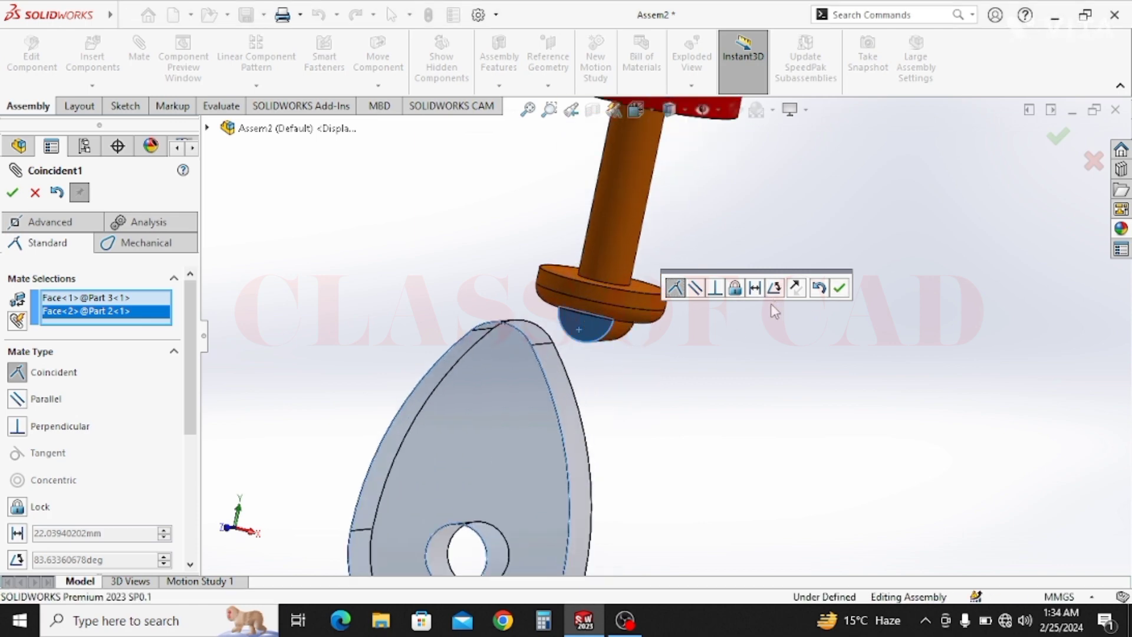
{"action": "left_click", "coordinate": [841, 289]}
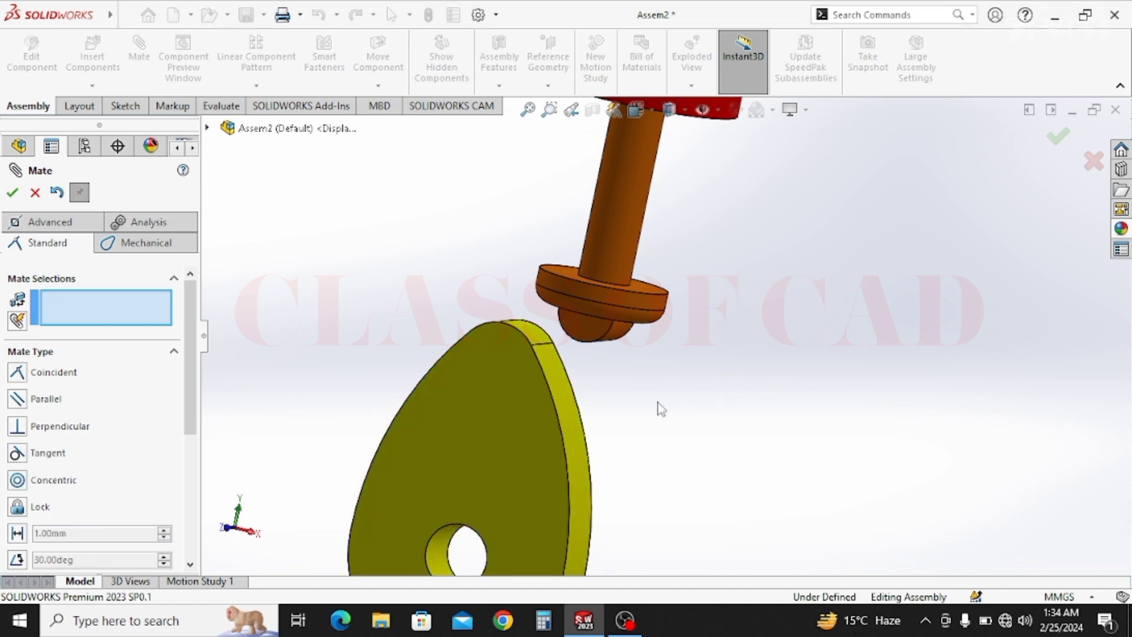
- Move Part 3 beneath Part 2's rounded tip and close the Mate command
{"action": "left_click_drag", "start_coordinate": [550, 378], "coordinate": [657, 417]}
{"action": "middle_click_drag", "start_coordinate": [657, 417], "coordinate": [610, 371]}
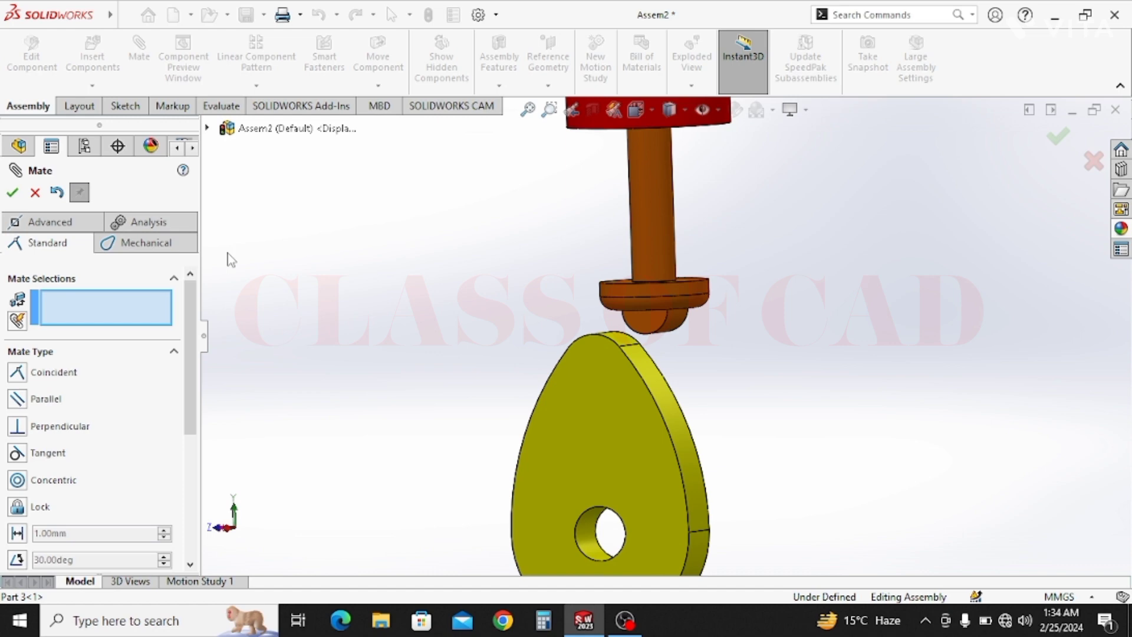
{"action": "left_click", "coordinate": [36, 193]}
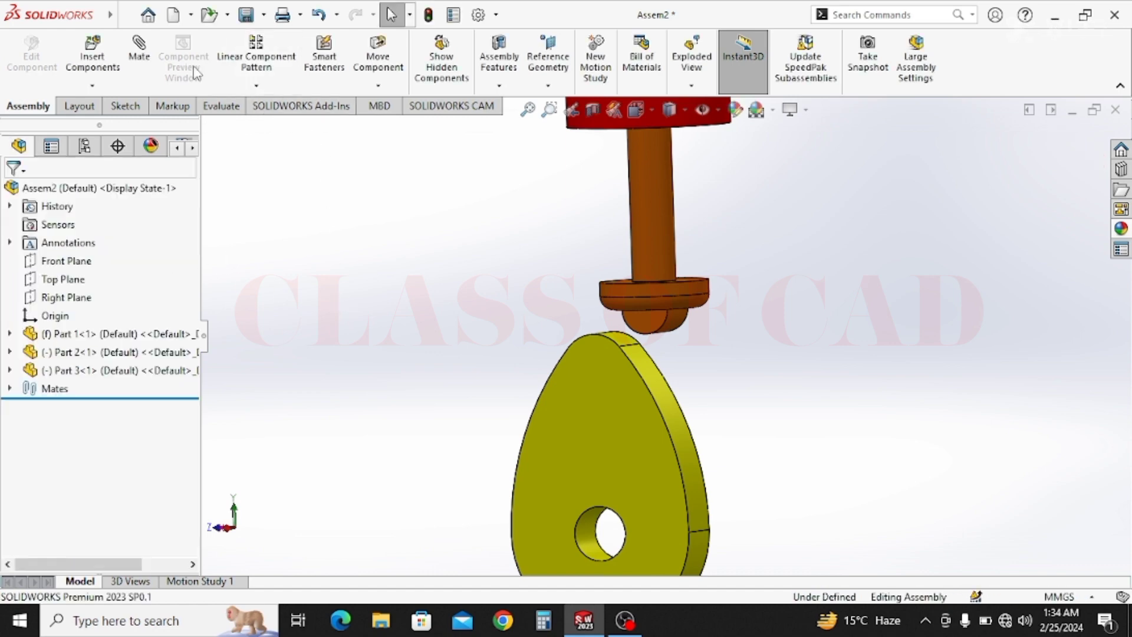
{"action": "middle_click_drag", "start_coordinate": [455, 273], "coordinate": [431, 259]}
{"action": "left_click", "coordinate": [141, 71]}
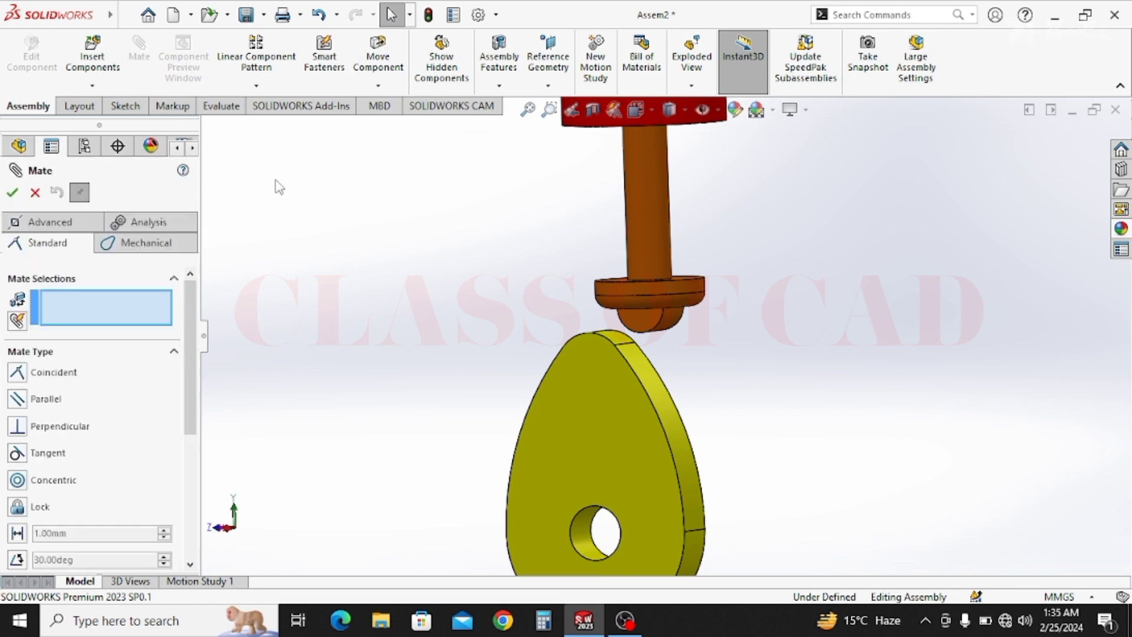
{"action": "key", "text": "Escape"}
- Insert Part 4 from the Tutorial folder and place it beside the cam
{"action": "left_click", "coordinate": [93, 56]}
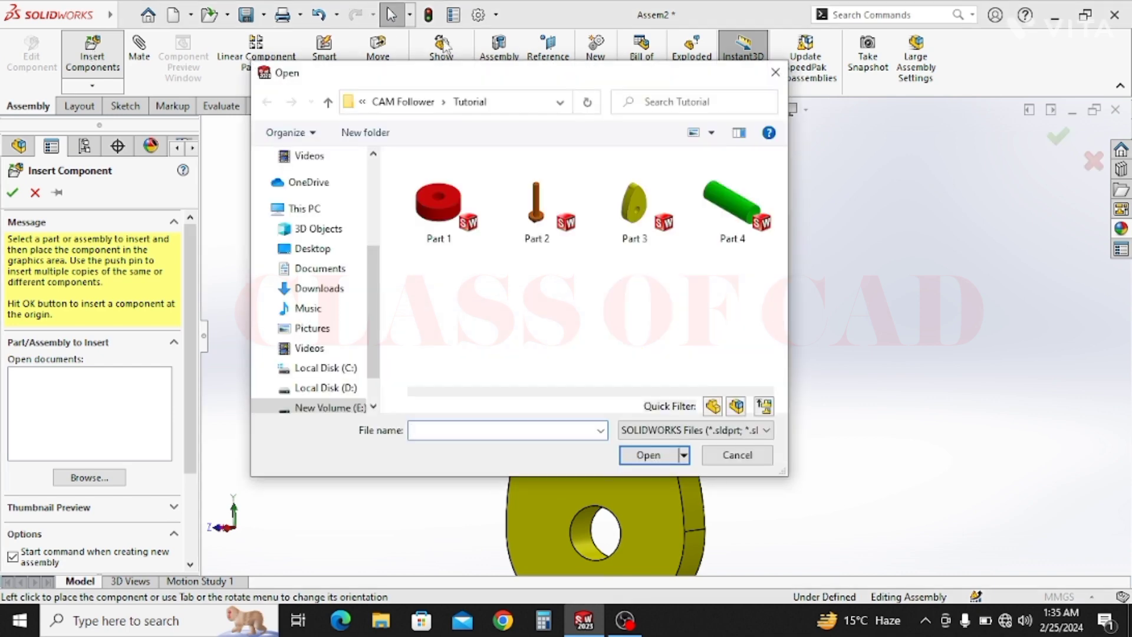
{"action": "left_click", "coordinate": [720, 235]}
{"action": "left_click", "coordinate": [648, 455]}
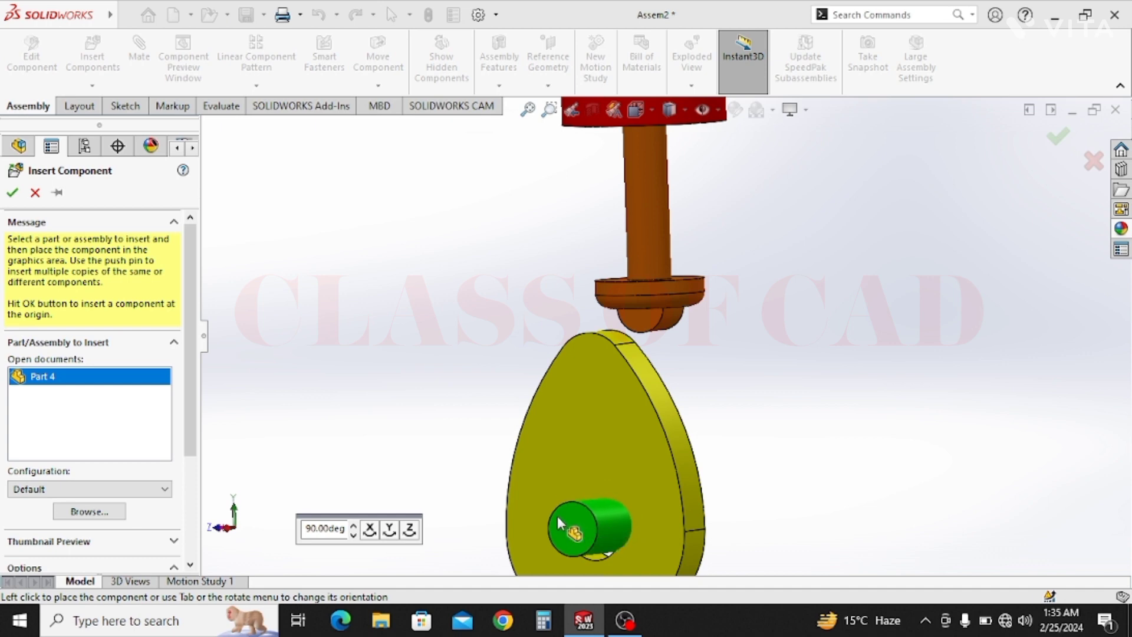
{"action": "left_click", "coordinate": [458, 533]}
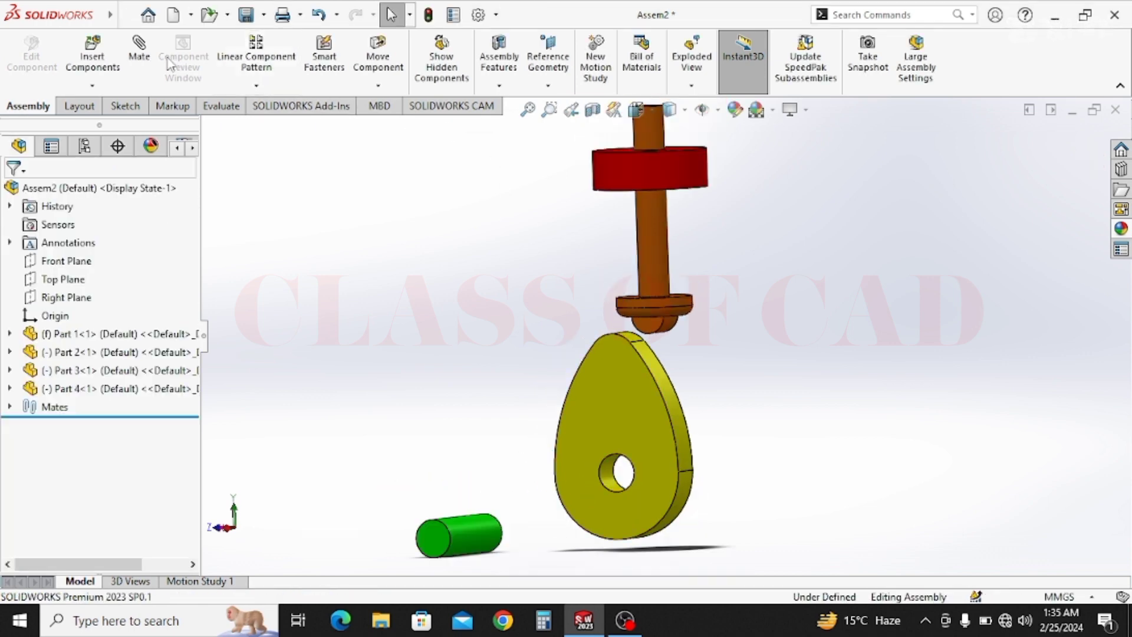
- Add a concentric mate between Part 4's cylindrical face and the hole in Part 3
{"action": "left_click", "coordinate": [472, 531]}
{"action": "middle_click_drag", "start_coordinate": [575, 512], "coordinate": [549, 543]}
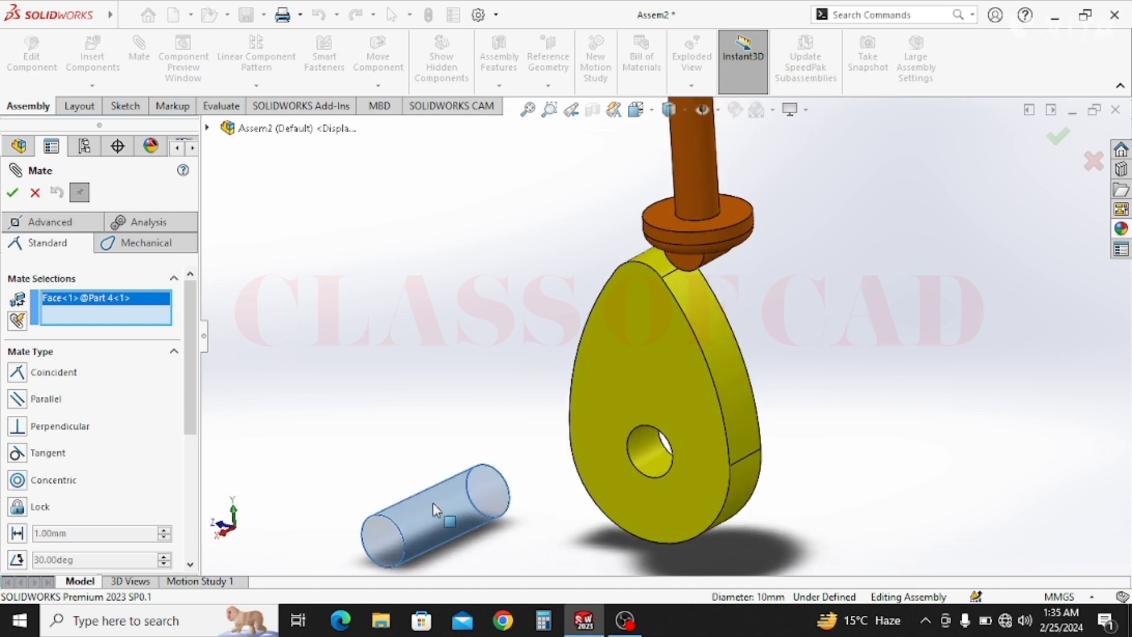
{"action": "left_click", "coordinate": [654, 458]}
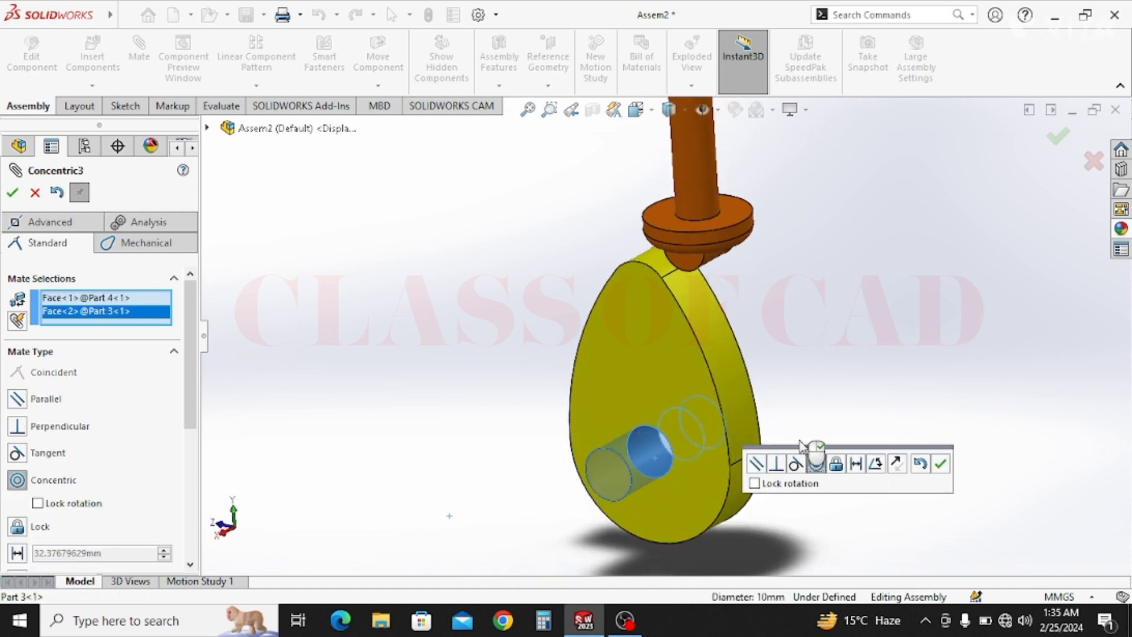
{"action": "left_click", "coordinate": [940, 464]}
{"action": "middle_click_drag", "start_coordinate": [717, 421], "coordinate": [622, 457], "text": "ctrl"}
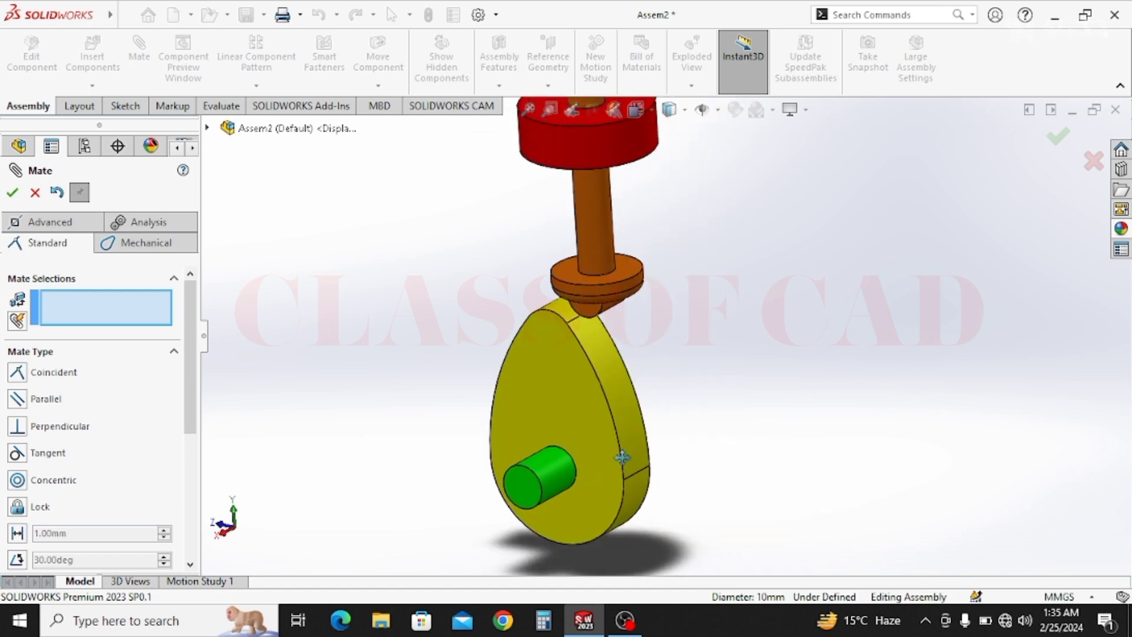
{"action": "key", "text": "Escape"}
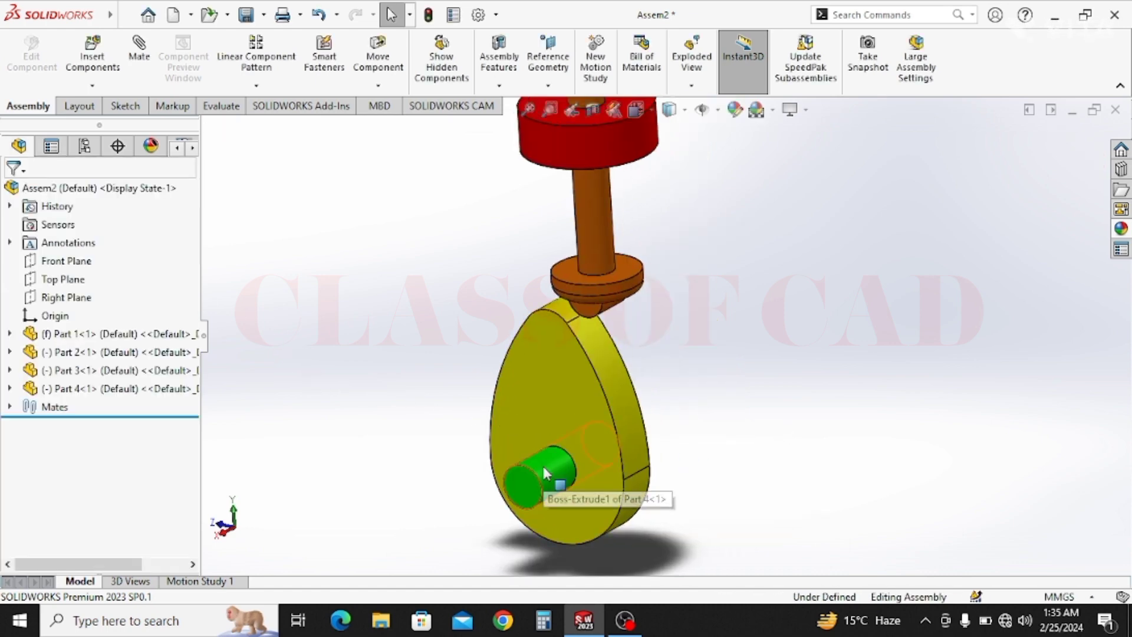
- Add a coincident mate between Part 2's Right Plane and Part 4's Front Plane, and close the Mate command
{"action": "left_click", "coordinate": [10, 389]}
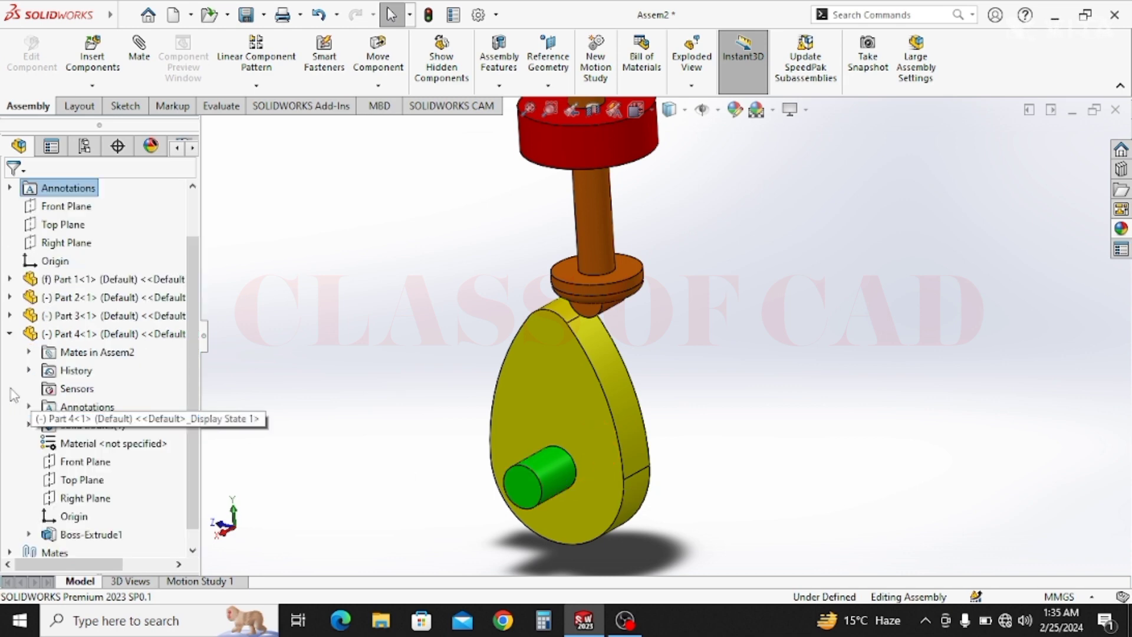
{"action": "left_click", "coordinate": [10, 298]}
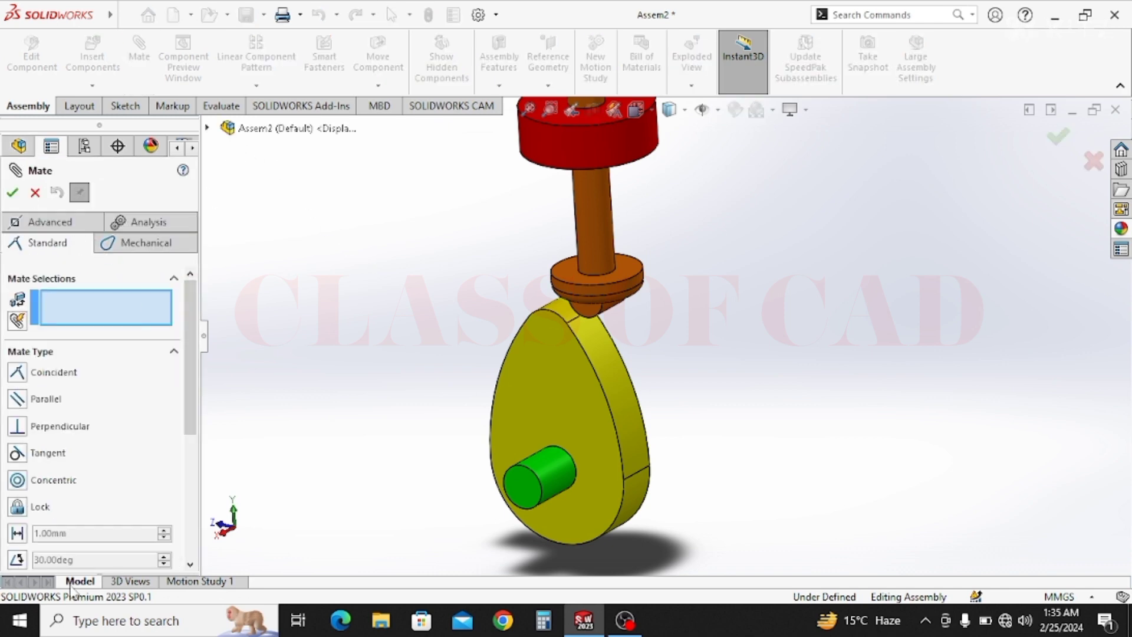
{"action": "left_click", "coordinate": [208, 128]}
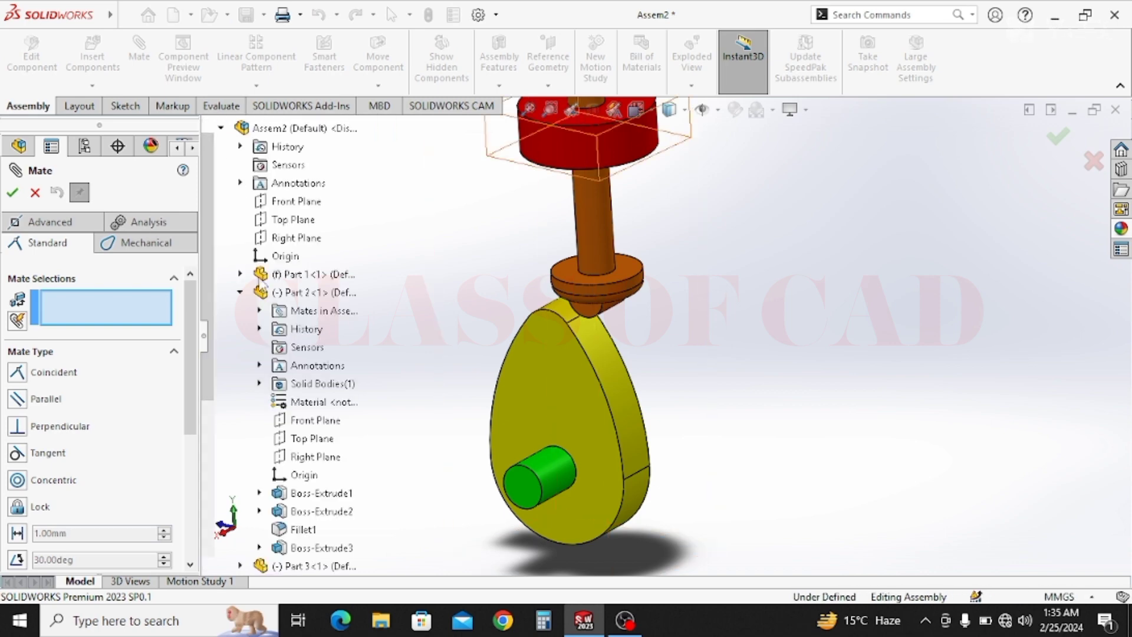
{"action": "left_click", "coordinate": [298, 462]}
{"action": "scroll", "coordinate": [466, 431], "scroll_direction": "up", "scroll_amount": 3}
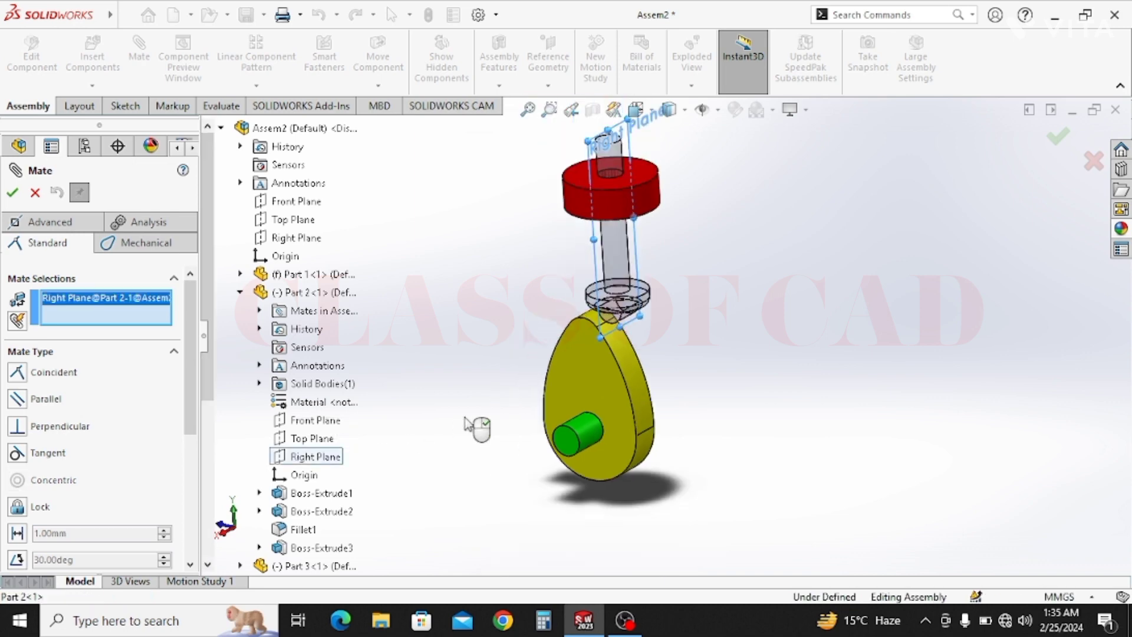
{"action": "scroll", "coordinate": [313, 496], "scroll_direction": "down", "scroll_amount": 4}
{"action": "scroll", "coordinate": [313, 501], "scroll_direction": "down", "scroll_amount": 1}
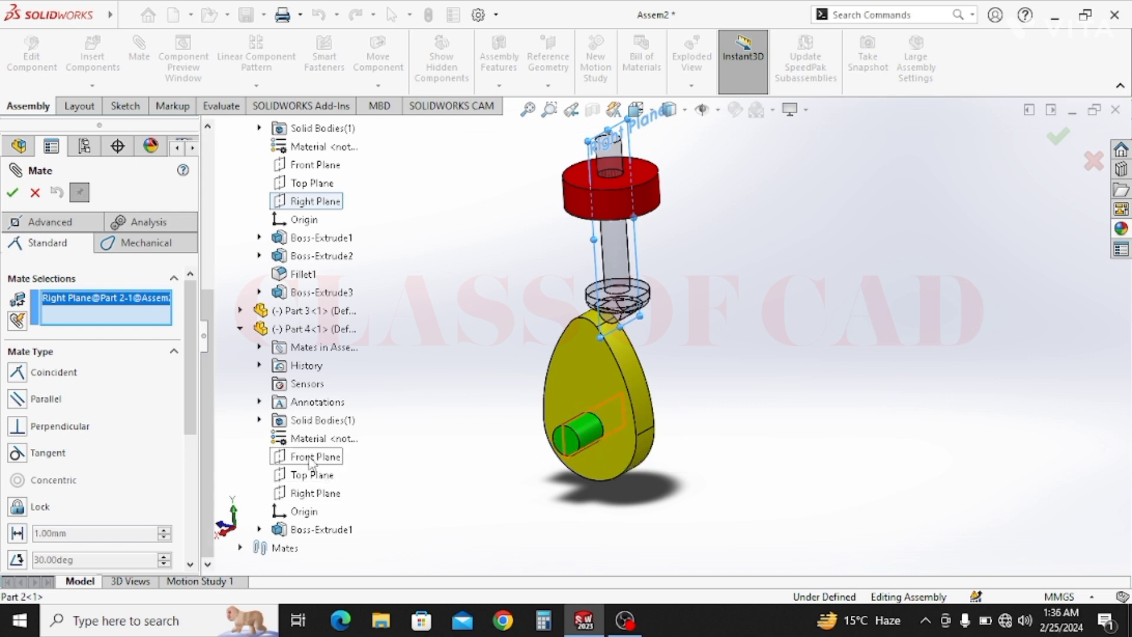
{"action": "left_click", "coordinate": [311, 462]}
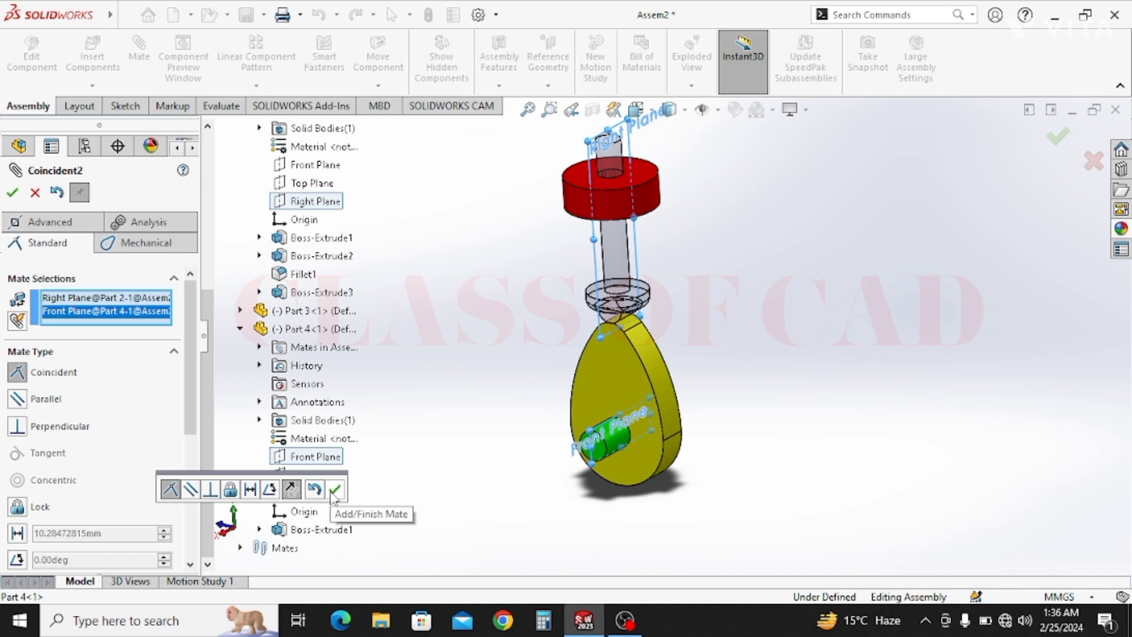
{"action": "left_click", "coordinate": [333, 491]}
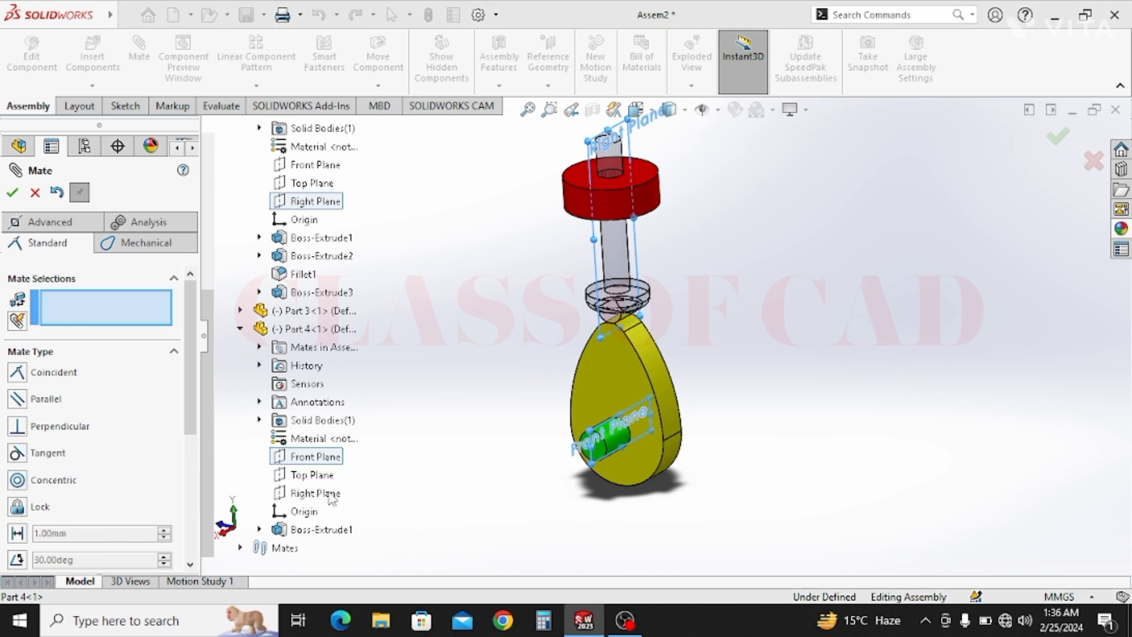
{"action": "left_click", "coordinate": [10, 195]}
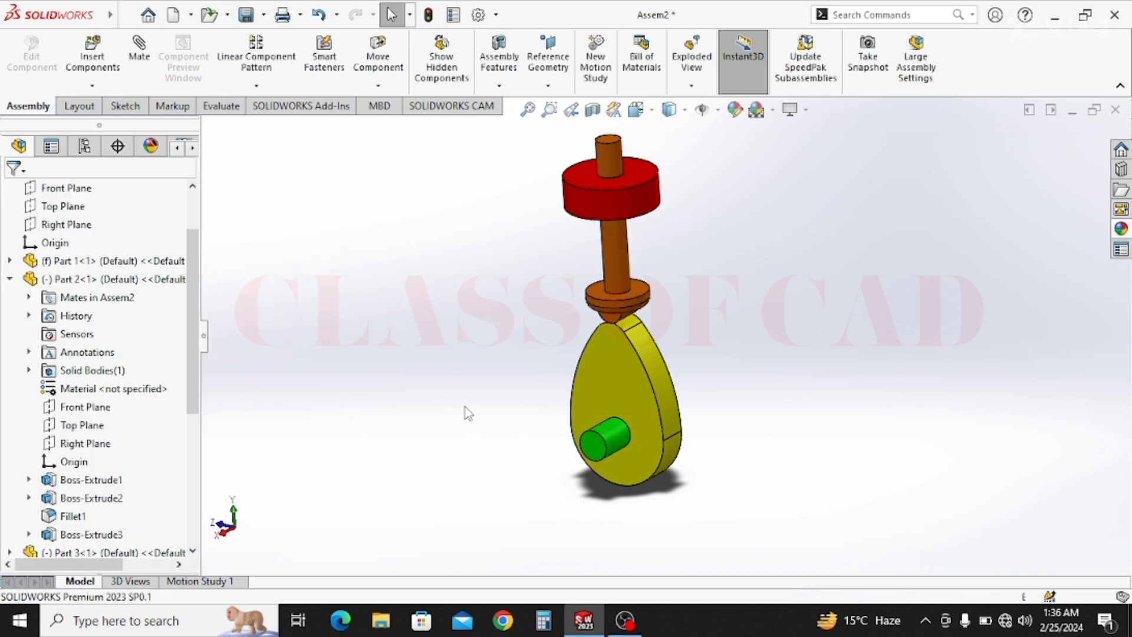
- Slide Part 4 along its axis through the hole in the cam
{"action": "middle_click_drag", "start_coordinate": [636, 425], "coordinate": [590, 422]}
{"action": "left_click", "coordinate": [617, 444]}
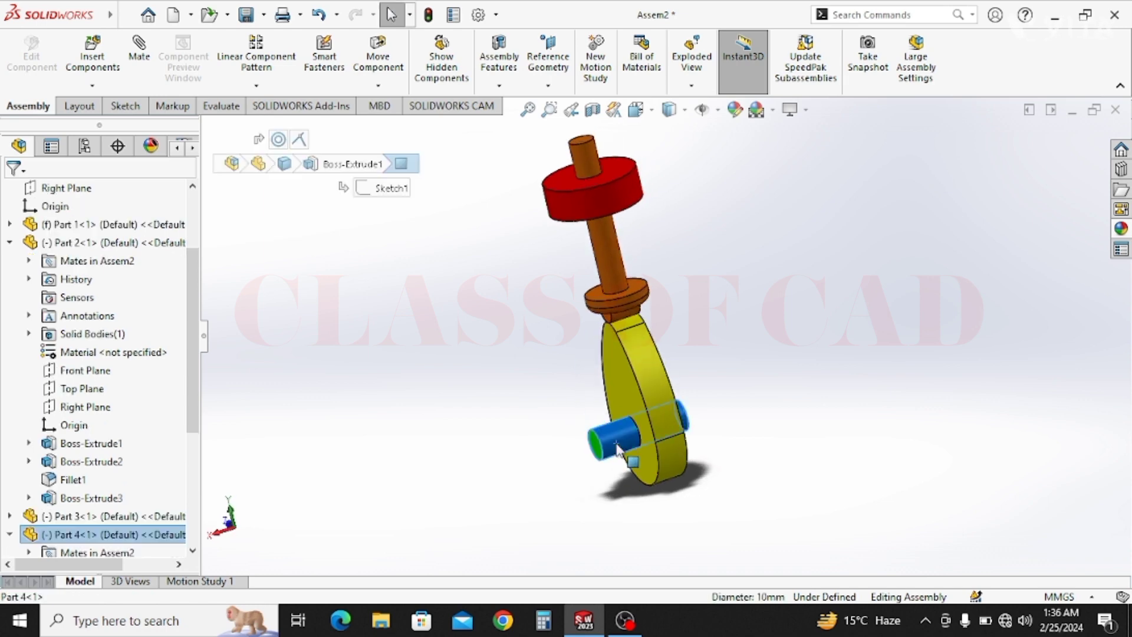
{"action": "left_click_drag", "start_coordinate": [617, 448], "coordinate": [500, 372]}
- Start an advanced Width mate with the Centered constraint, using Part 4's two circular end faces as the width selections
{"action": "left_click", "coordinate": [133, 69]}
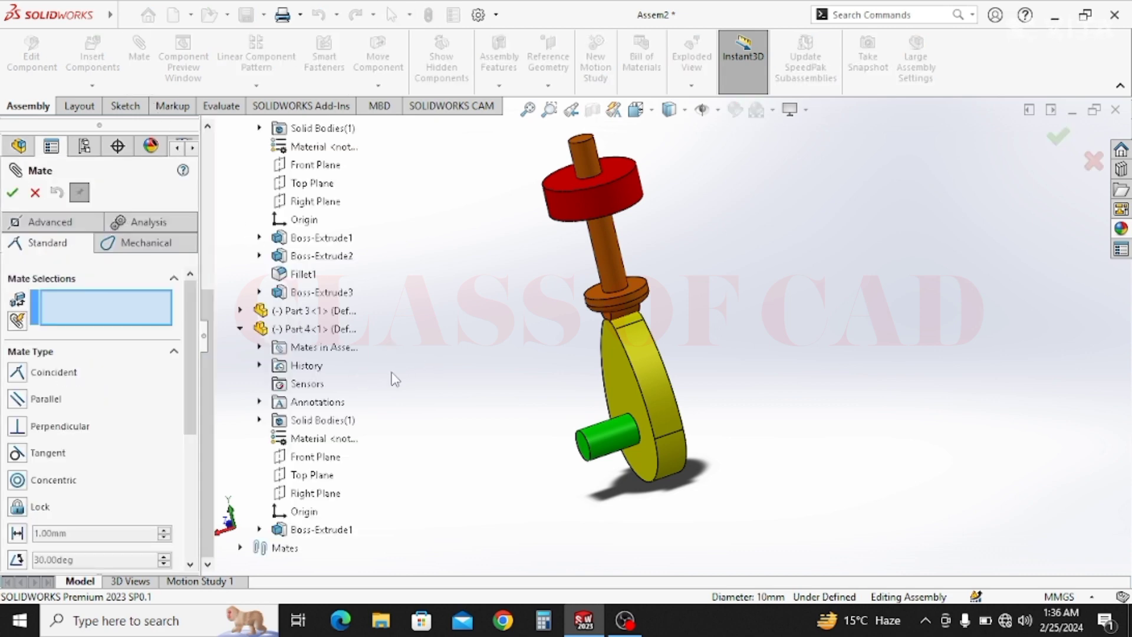
{"action": "left_click", "coordinate": [50, 223]}
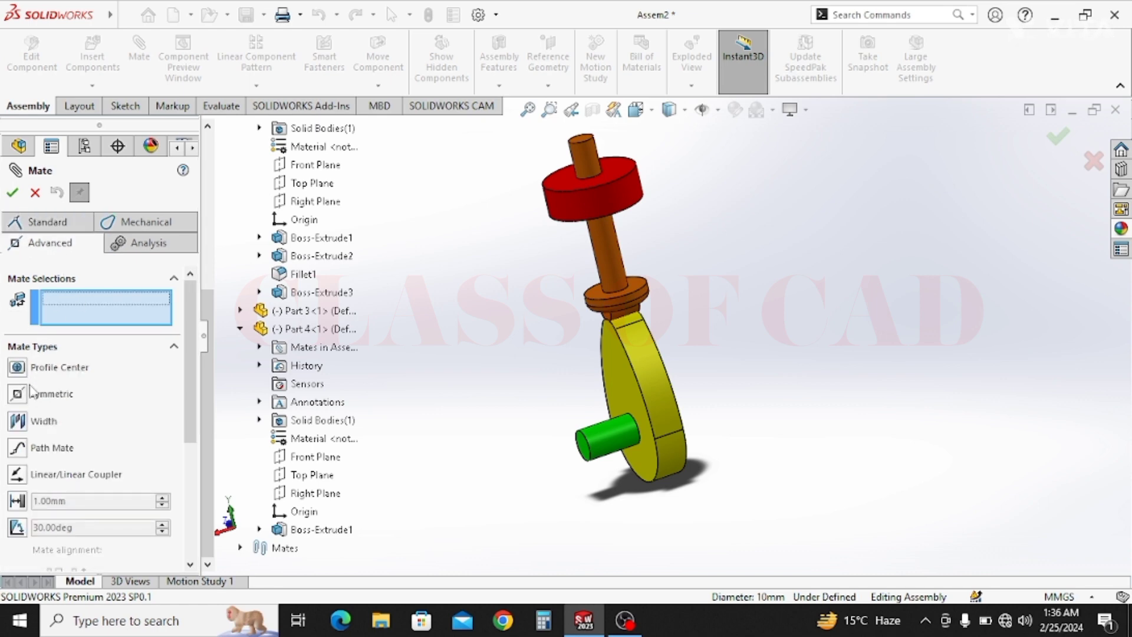
{"action": "left_click", "coordinate": [19, 422]}
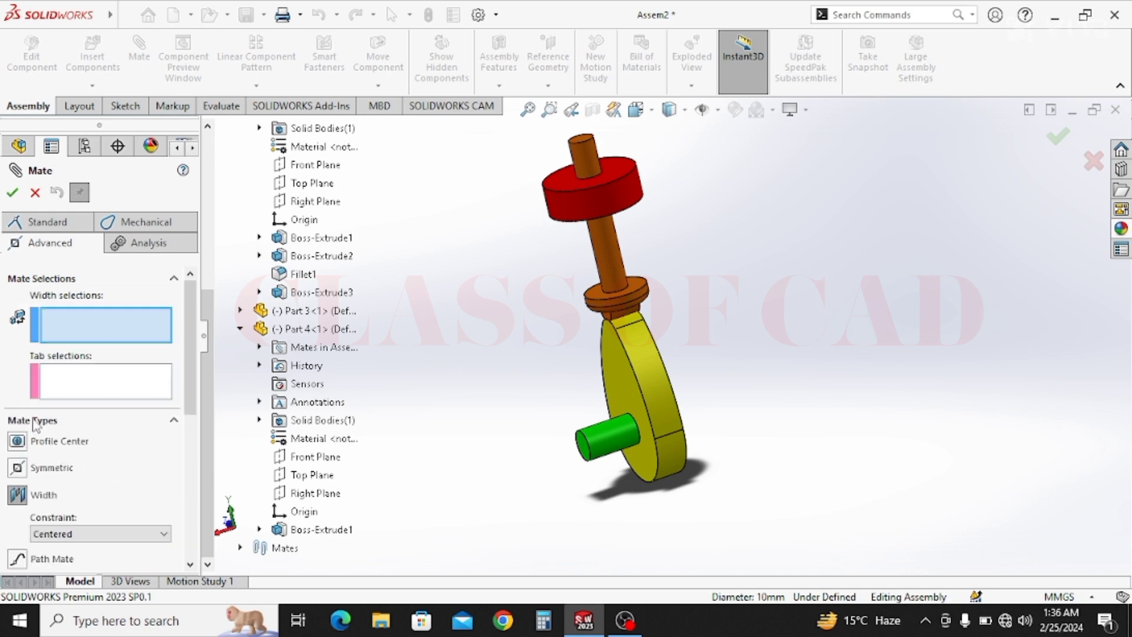
{"action": "scroll", "coordinate": [516, 424], "scroll_direction": "down", "scroll_amount": 1}
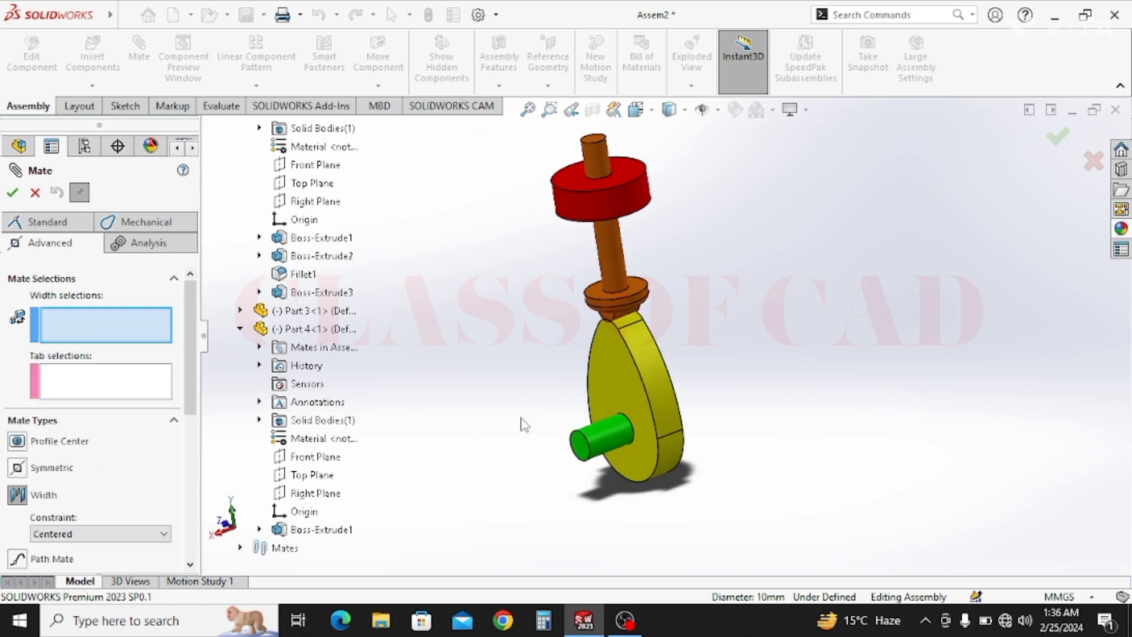
{"action": "scroll", "coordinate": [592, 440], "scroll_direction": "down", "scroll_amount": 4}
{"action": "left_click", "coordinate": [581, 434]}
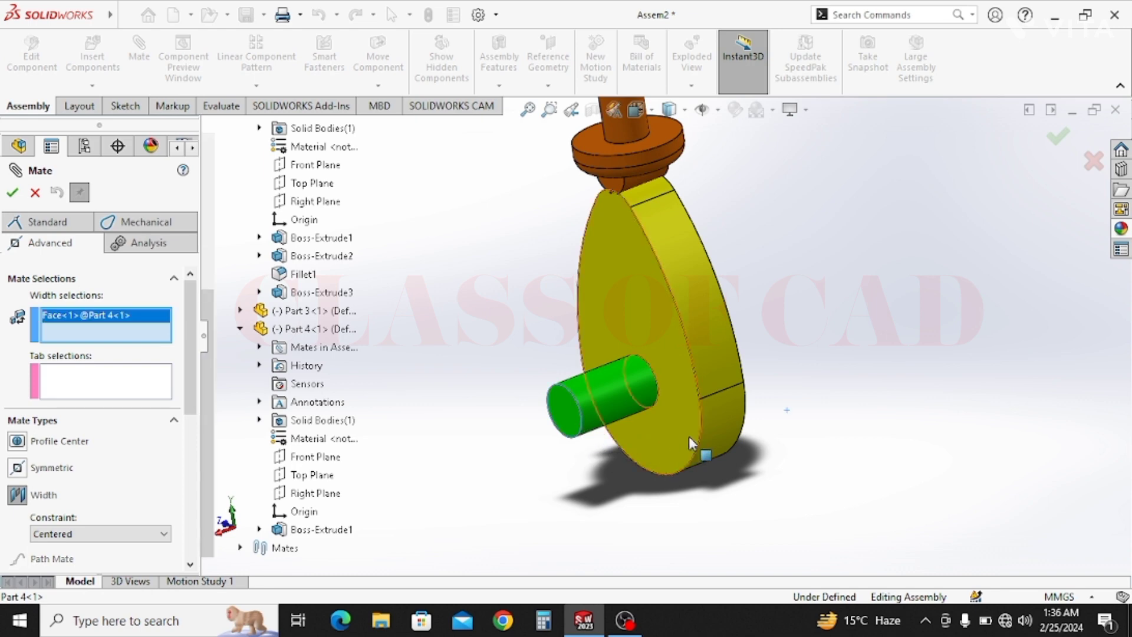
{"action": "middle_click_drag", "start_coordinate": [584, 435], "coordinate": [754, 387]}
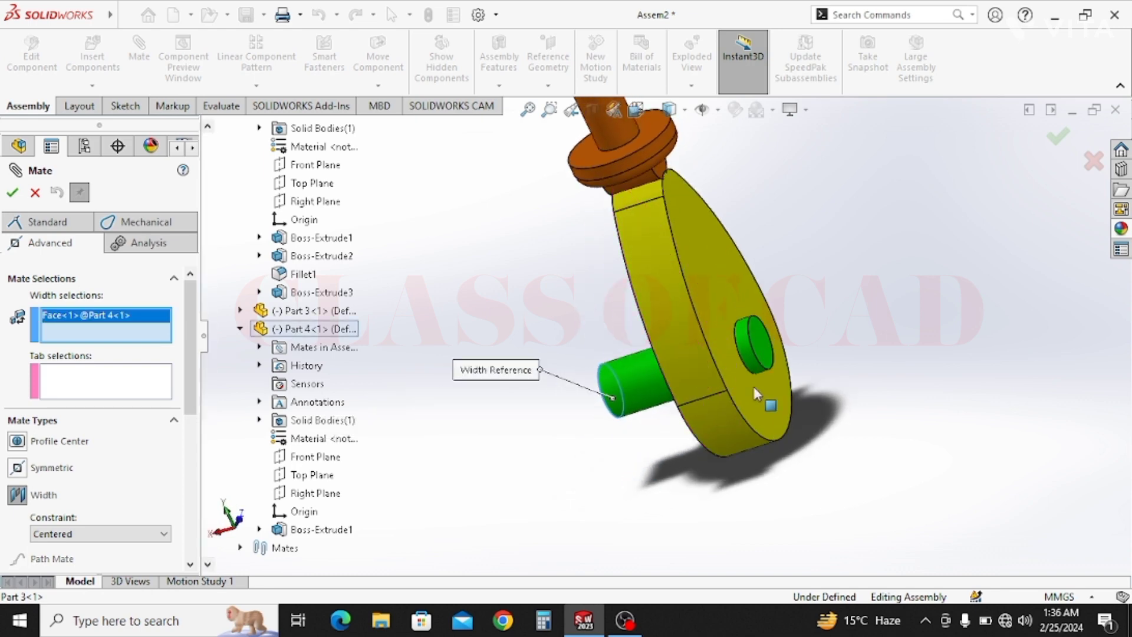
{"action": "left_click", "coordinate": [764, 346]}
- Use Part 3's two flat cam faces as the tab selections, finish the Width mate and close the Mate command
{"action": "middle_click_drag", "start_coordinate": [684, 441], "coordinate": [534, 434]}
{"action": "left_click", "coordinate": [81, 392]}
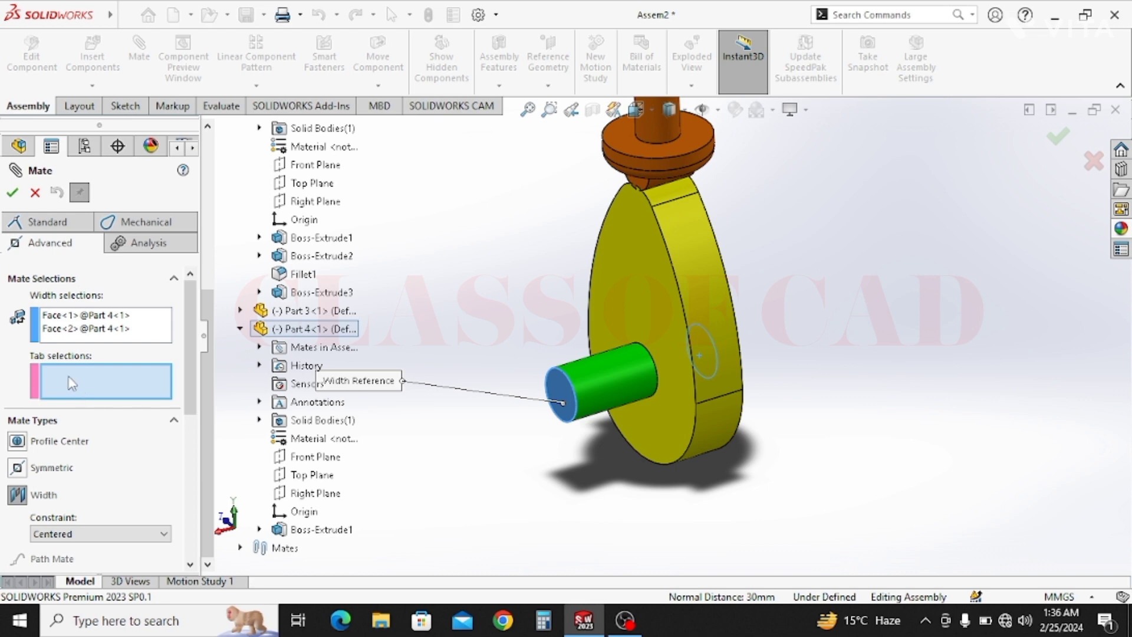
{"action": "left_click", "coordinate": [634, 298]}
{"action": "middle_click_drag", "start_coordinate": [513, 437], "coordinate": [448, 457]}
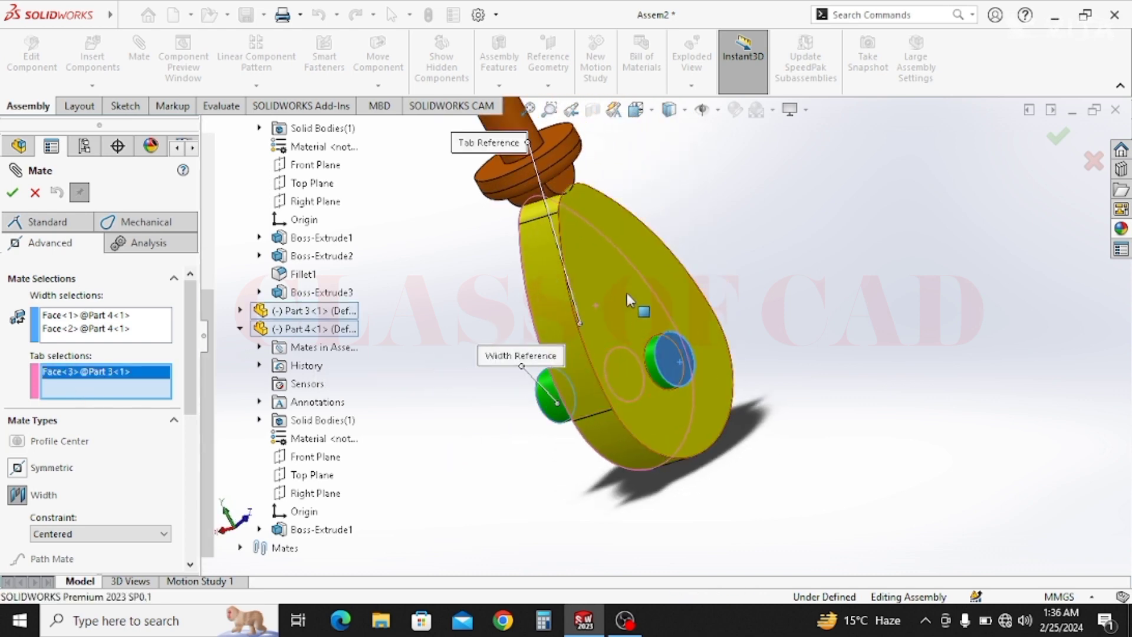
{"action": "left_click", "coordinate": [12, 194]}
{"action": "middle_click_drag", "start_coordinate": [715, 450], "coordinate": [767, 396]}
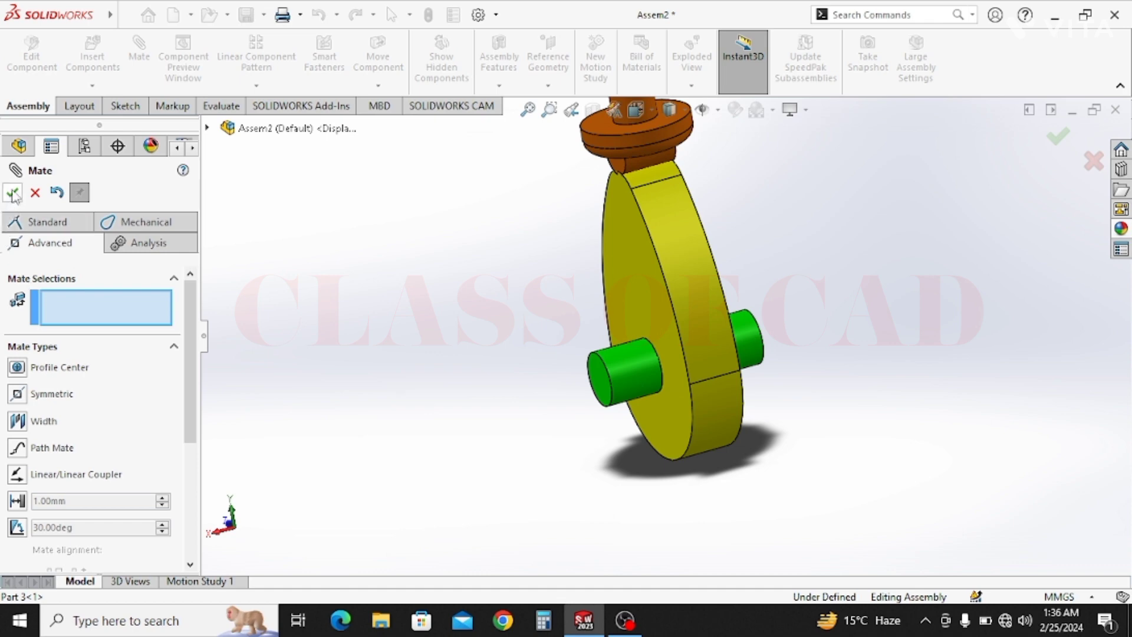
{"action": "key", "text": "Escape"}
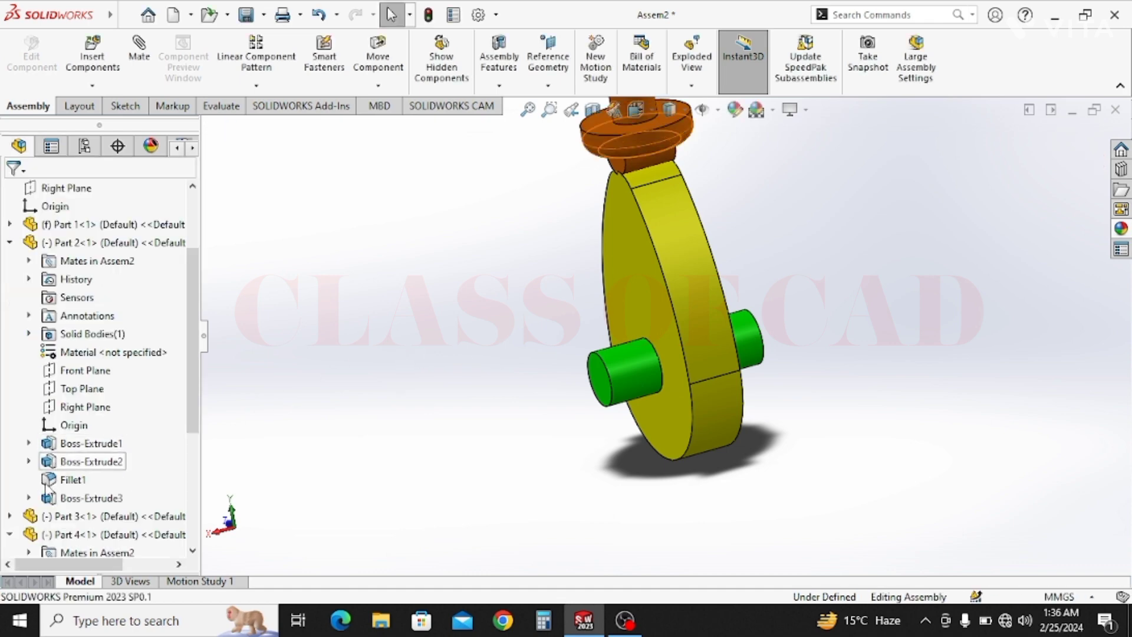
- Collapse the expanded Part 4 and Part 2 entries and fix Part 4 in the assembly
{"action": "left_click", "coordinate": [9, 534]}
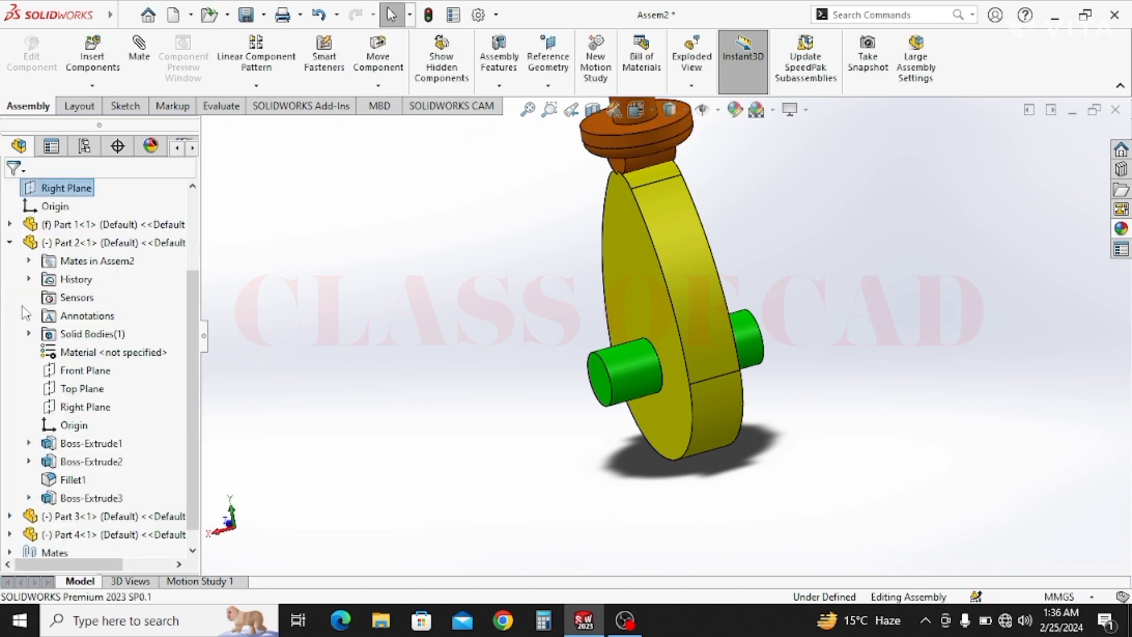
{"action": "left_click", "coordinate": [9, 243]}
{"action": "left_click", "coordinate": [69, 389]}
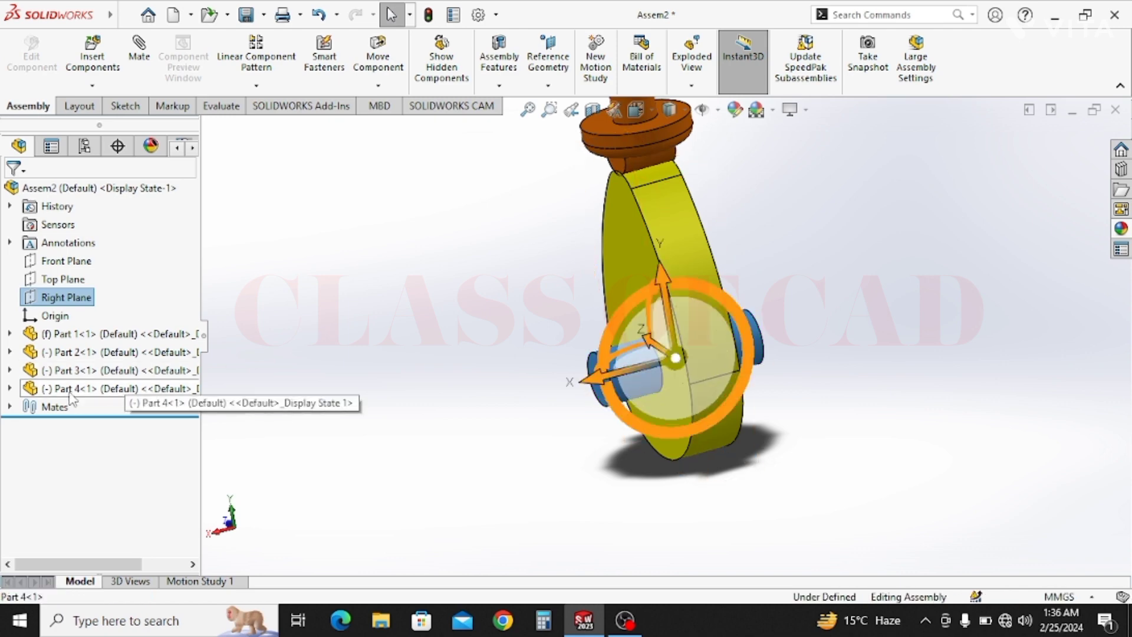
{"action": "right_click", "coordinate": [70, 391]}
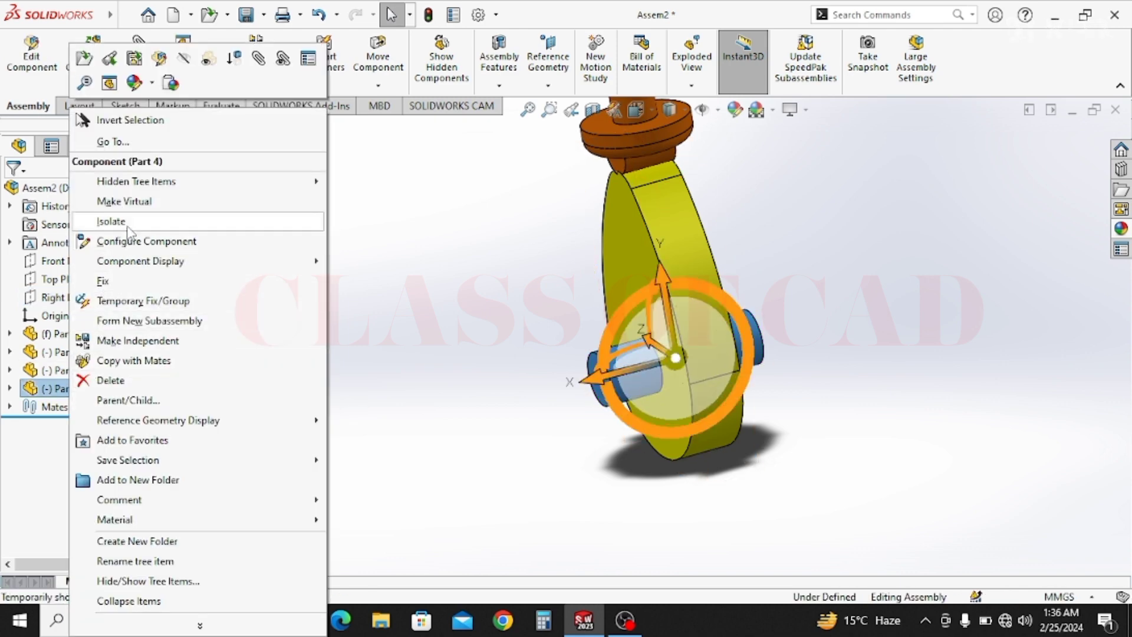
{"action": "left_click", "coordinate": [116, 282]}
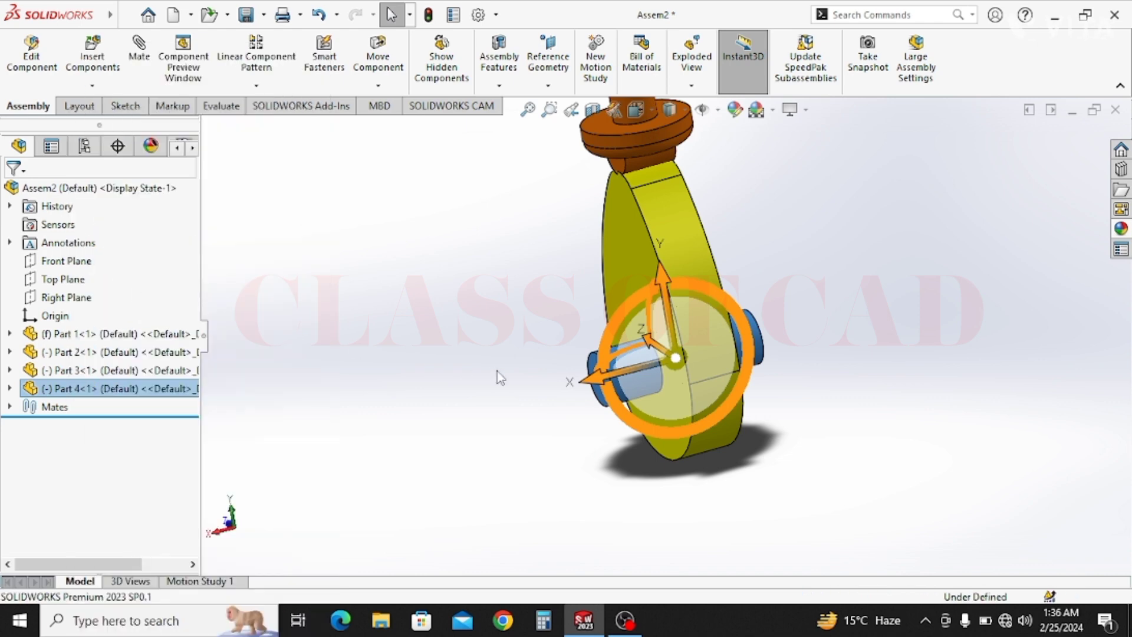
- Try to move the fixed Part 4, inspect the mechanism from the front and clear the selection
{"action": "left_click_drag", "start_coordinate": [628, 358], "coordinate": [515, 394]}
{"action": "scroll", "coordinate": [485, 394], "scroll_direction": "up", "scroll_amount": 1}
{"action": "middle_click_drag", "start_coordinate": [503, 335], "coordinate": [607, 345], "text": "ctrl"}
{"action": "scroll", "coordinate": [522, 393], "scroll_direction": "up", "scroll_amount": 2}
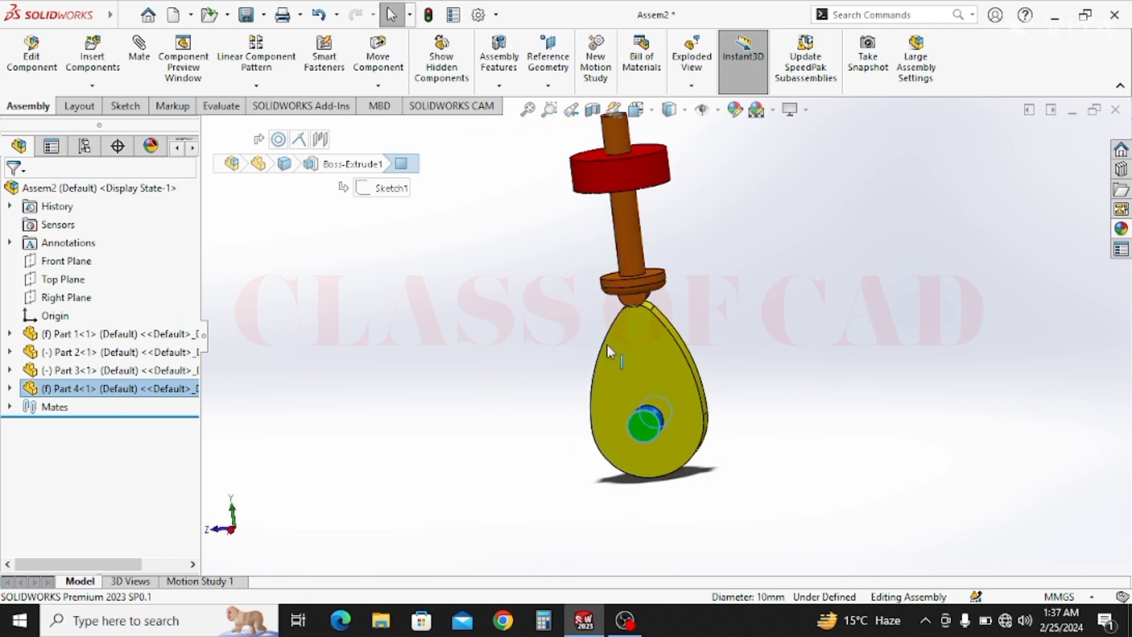
{"action": "scroll", "coordinate": [646, 346], "scroll_direction": "down", "scroll_amount": 2}
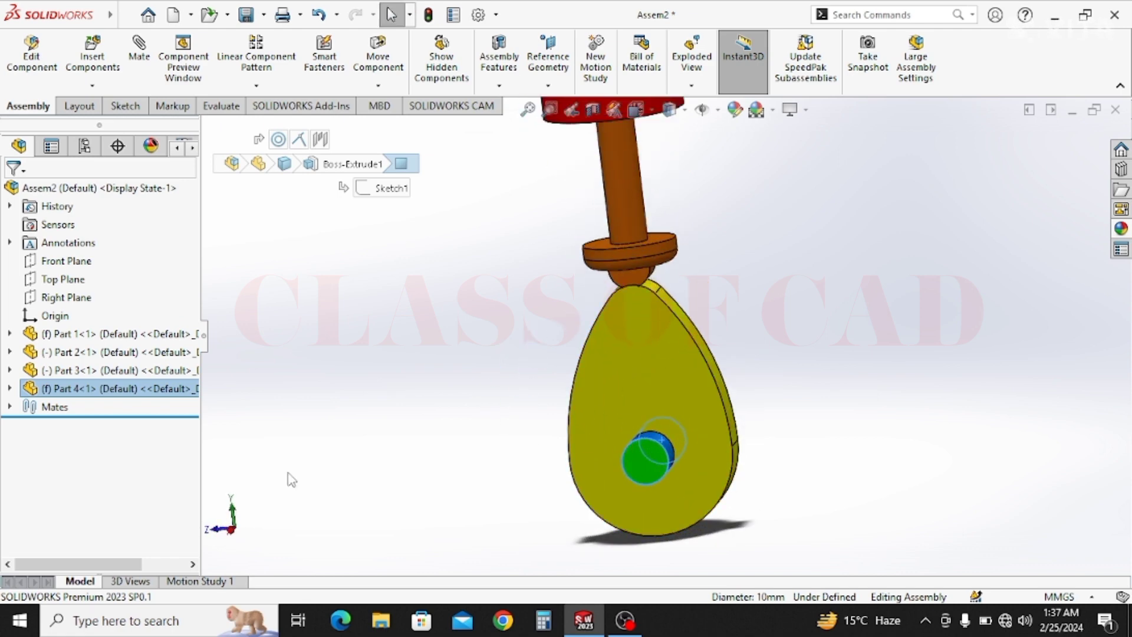
{"action": "left_click", "coordinate": [211, 478]}
{"action": "key", "text": "z"}
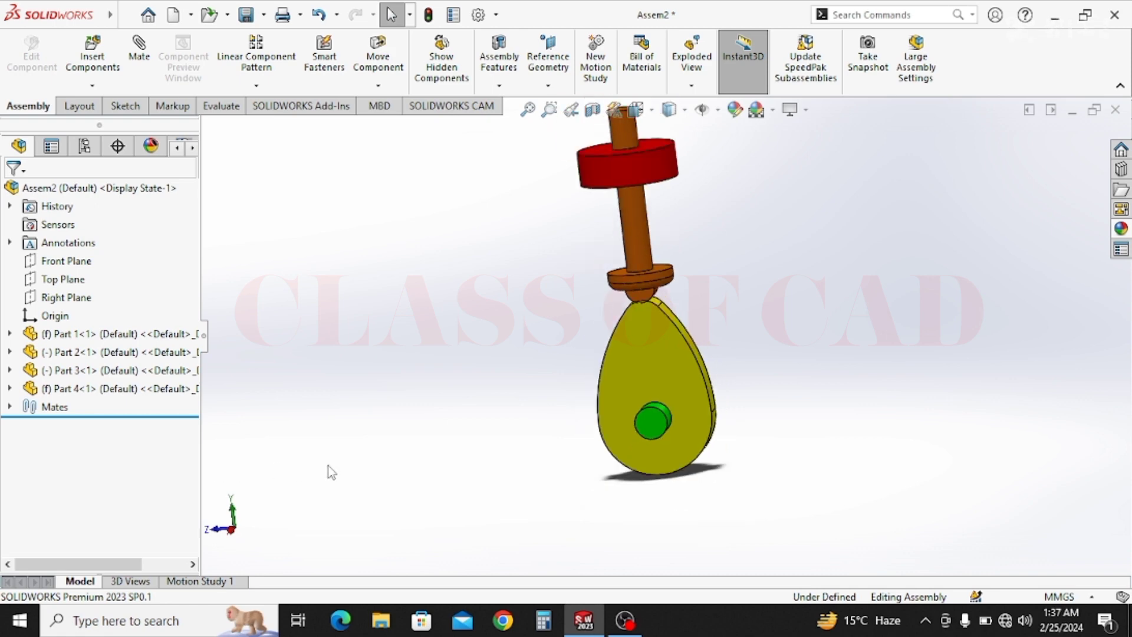
- Add a mechanical Cam mate with Part 3's outer edge face as cam path and Part 2's rounded tip as cam follower
{"action": "left_click", "coordinate": [139, 53]}
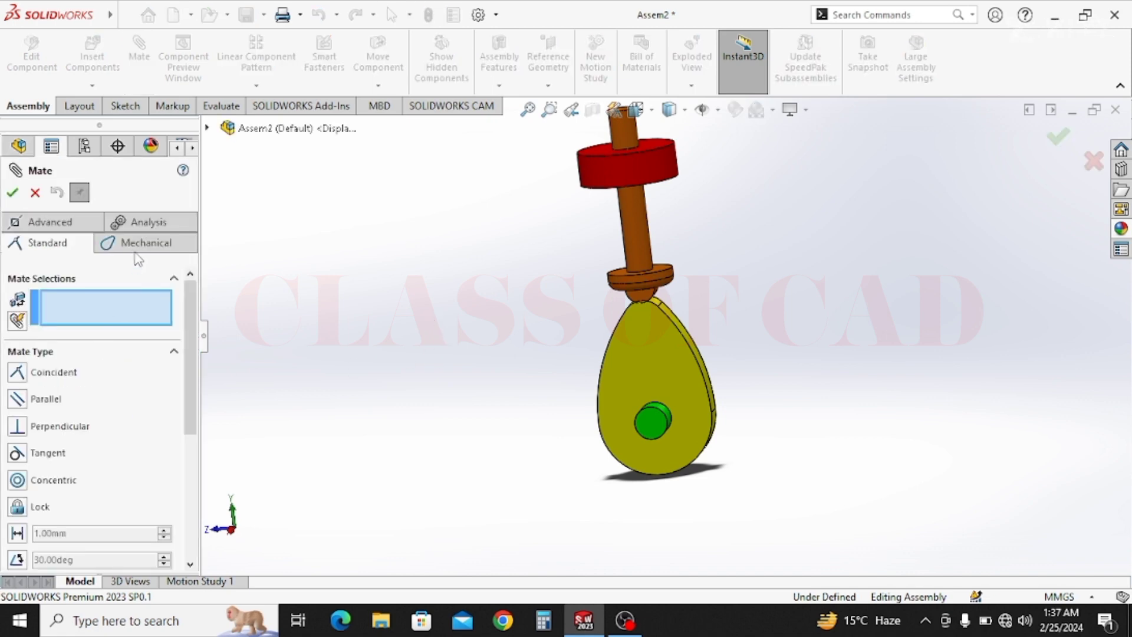
{"action": "left_click", "coordinate": [135, 249]}
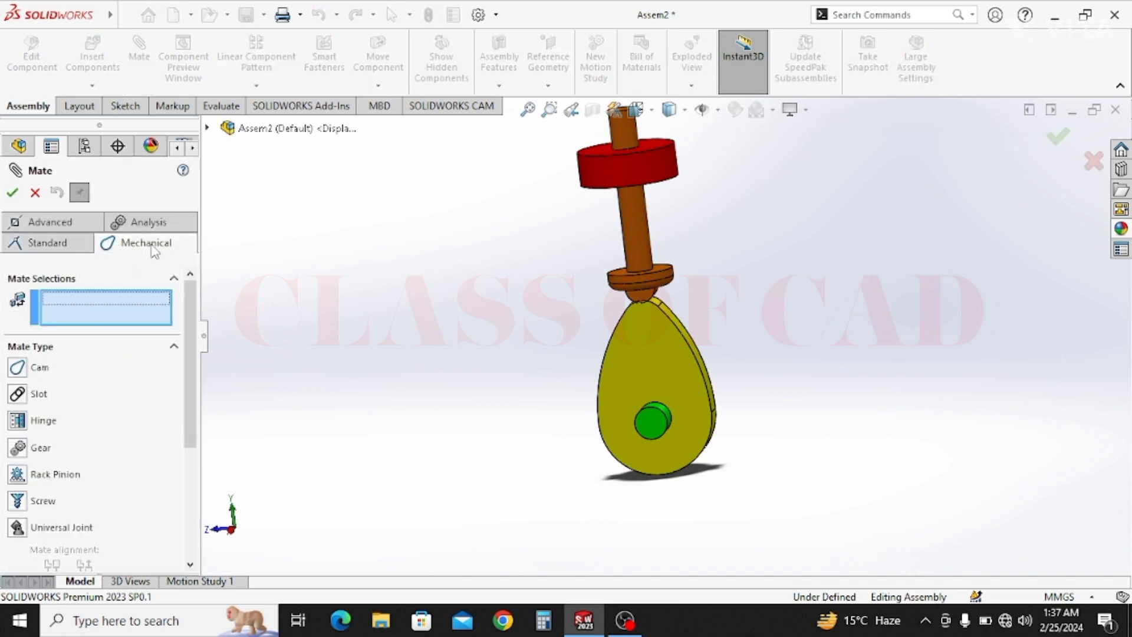
{"action": "left_click", "coordinate": [18, 369]}
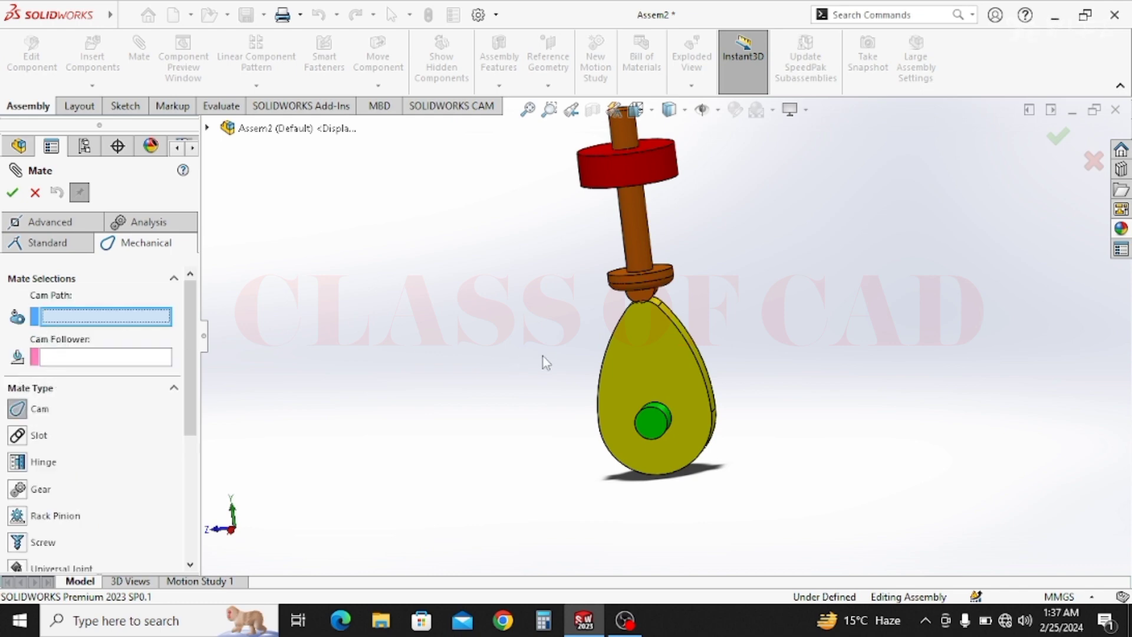
{"action": "middle_click_drag", "start_coordinate": [546, 362], "coordinate": [667, 349]}
{"action": "left_click", "coordinate": [656, 323]}
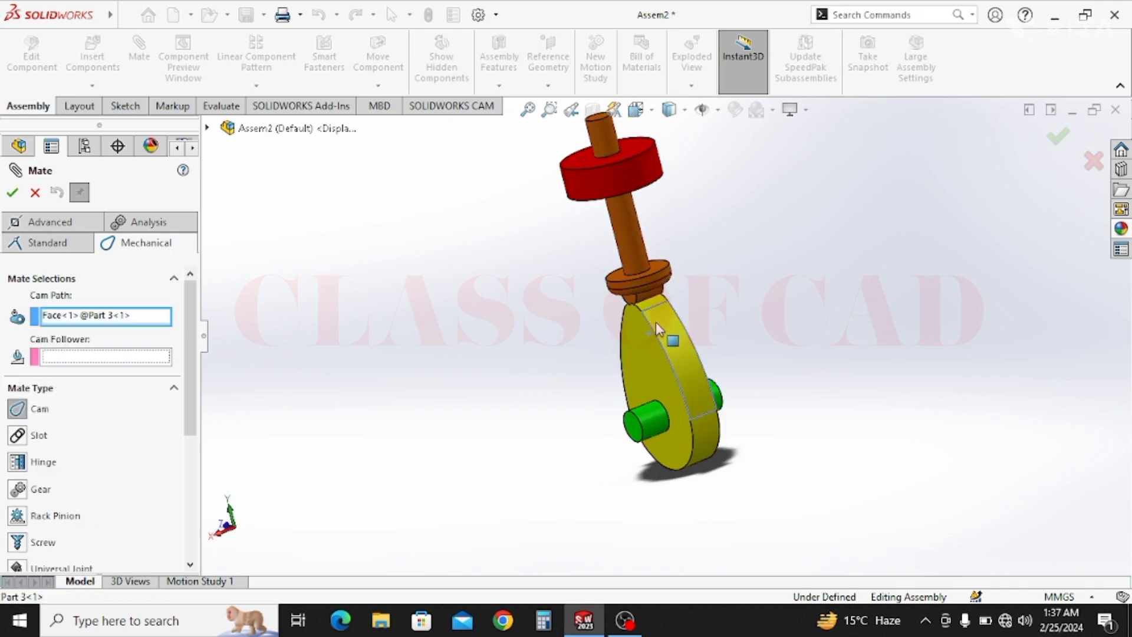
{"action": "scroll", "coordinate": [670, 316], "scroll_direction": "down", "scroll_amount": 5}
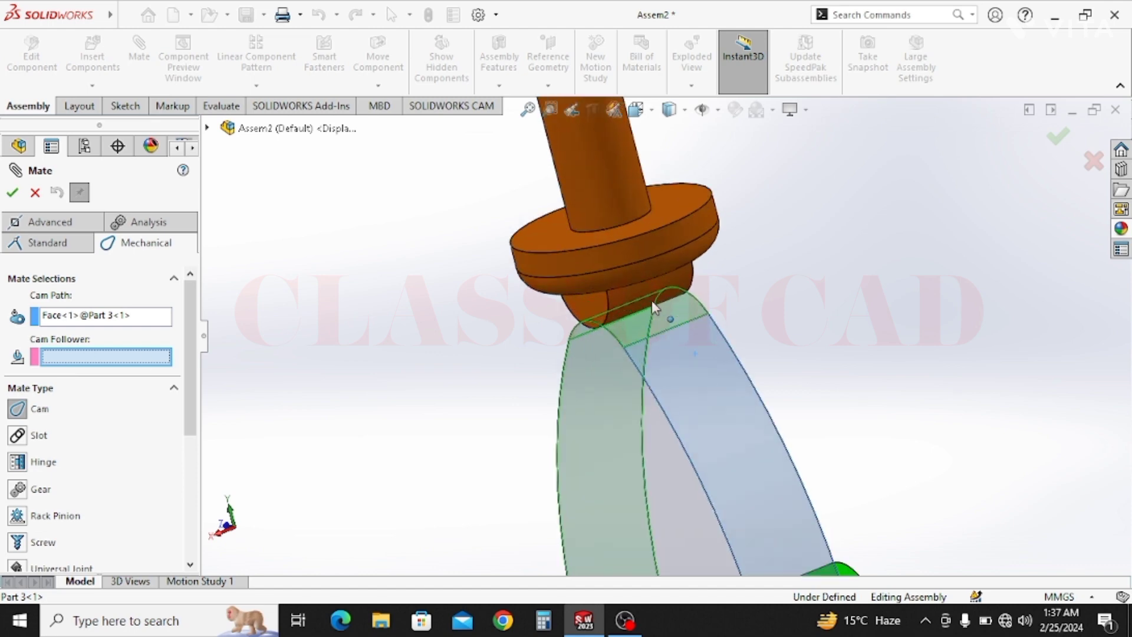
{"action": "left_click", "coordinate": [581, 364]}
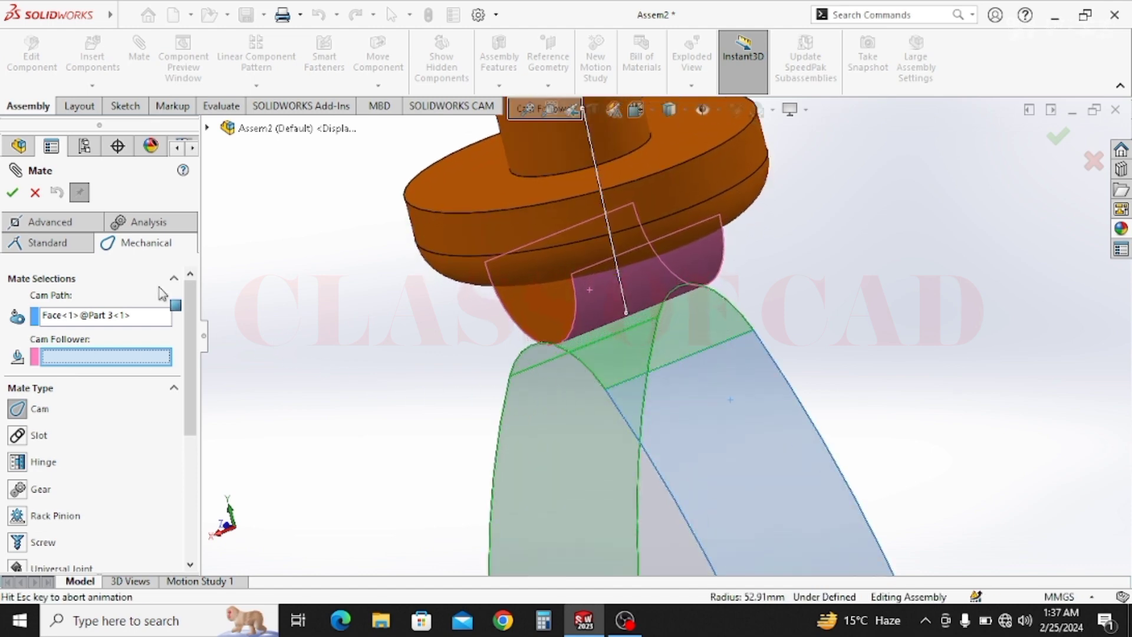
{"action": "scroll", "coordinate": [518, 391], "scroll_direction": "up", "scroll_amount": 2}
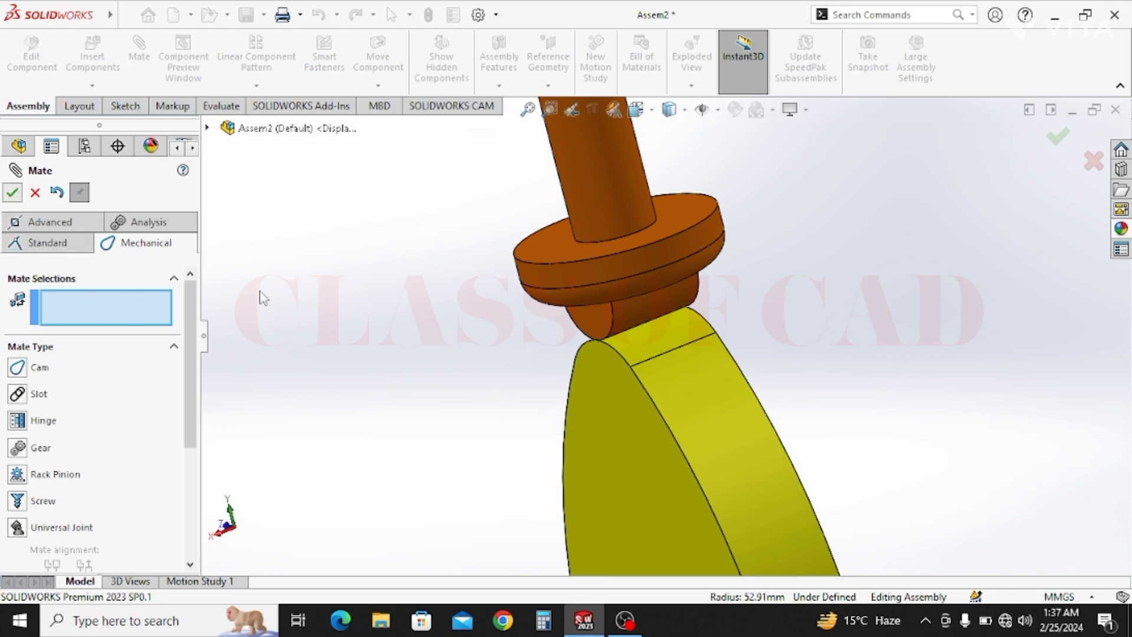
{"action": "key", "text": "Escape"}
- Rotate Part 3 slightly around Part 4 to test Part 2 following the cam's edge
{"action": "scroll", "coordinate": [490, 349], "scroll_direction": "up", "scroll_amount": 6}
{"action": "middle_click_drag", "start_coordinate": [551, 358], "coordinate": [607, 350]}
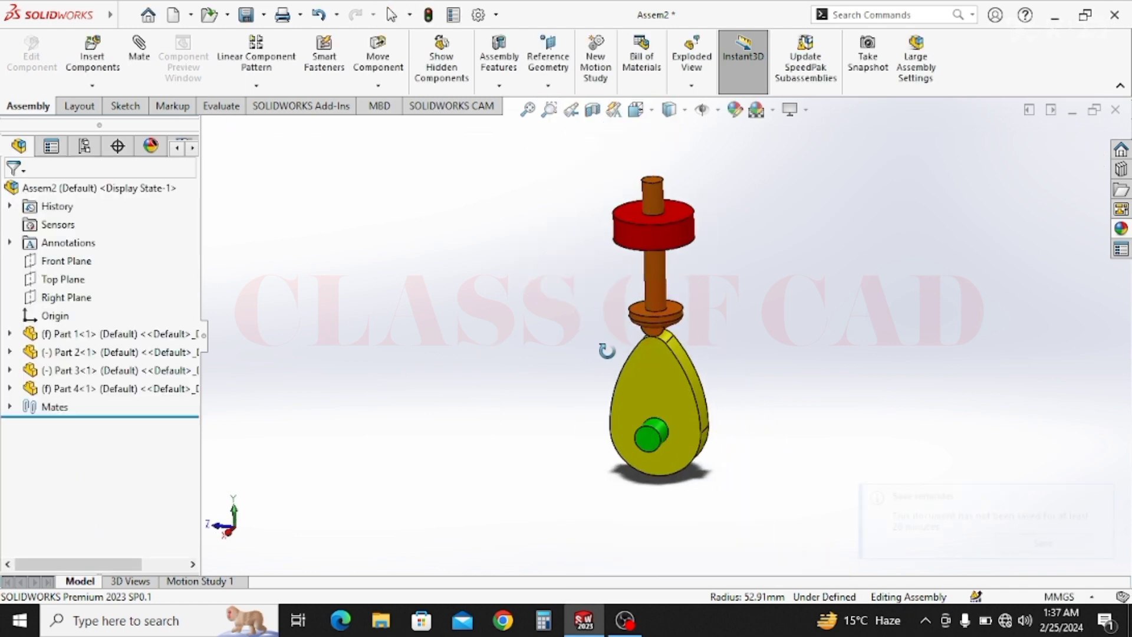
{"action": "left_click_drag", "start_coordinate": [677, 351], "coordinate": [715, 349]}
{"action": "left_click", "coordinate": [759, 329]}
{"action": "scroll", "coordinate": [720, 333], "scroll_direction": "down", "scroll_amount": 3}
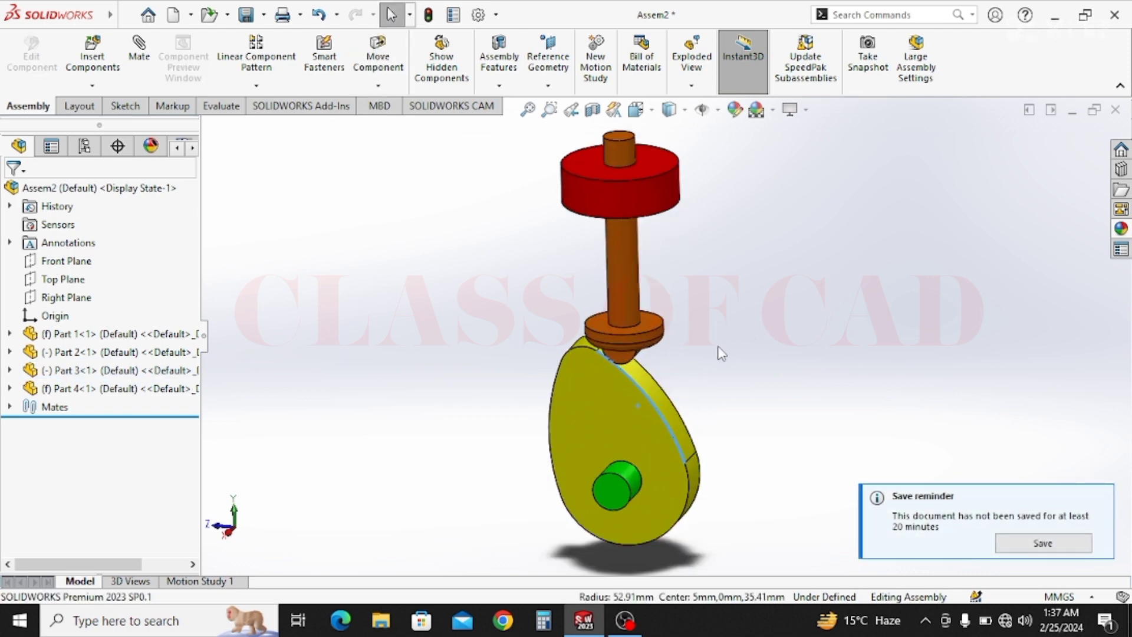